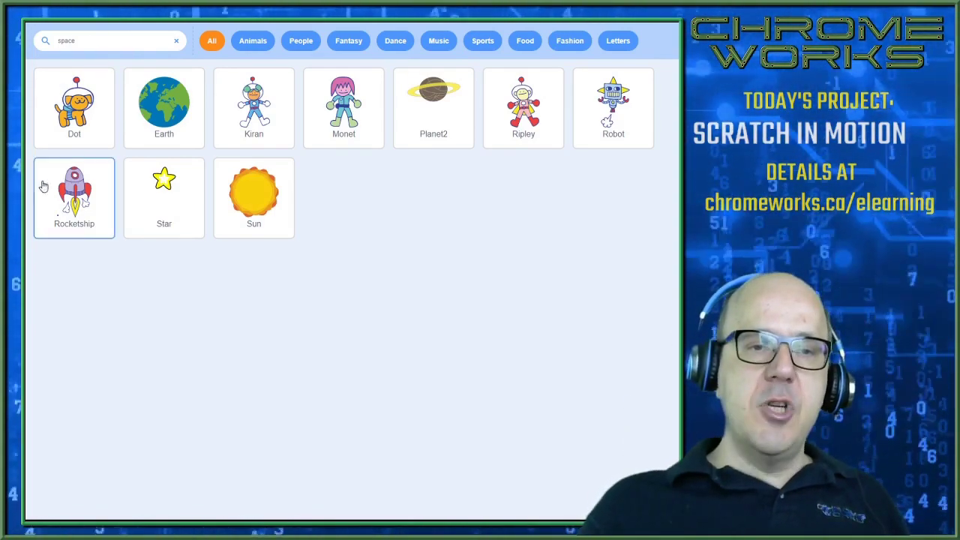
Step: Add the Rocketship sprite from the library and delete its flameless fifth costume, rocketship-e
click(74, 193)
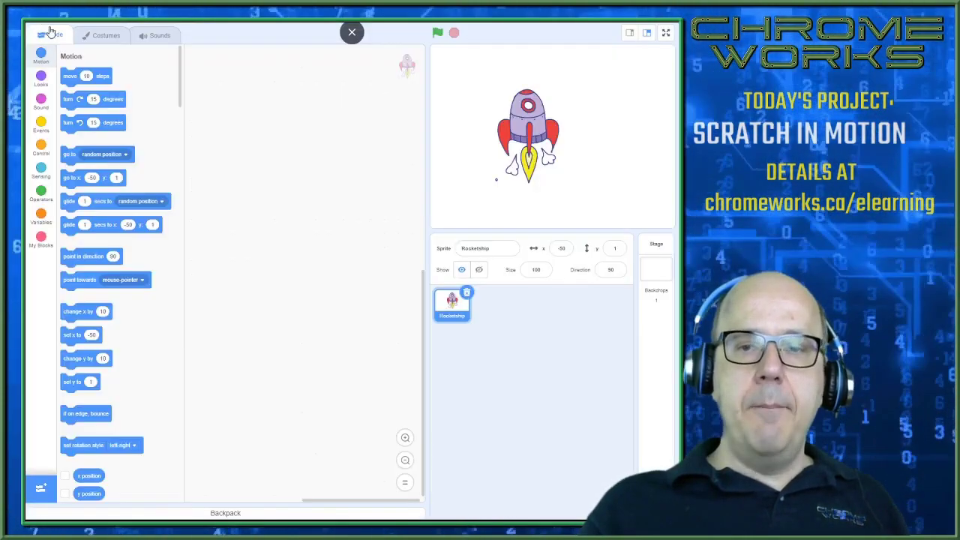
click(100, 37)
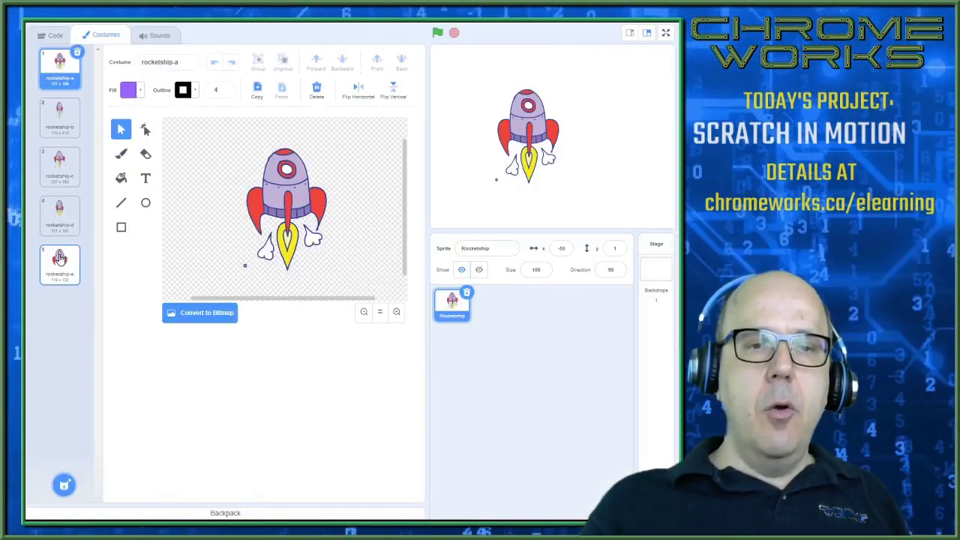
click(60, 260)
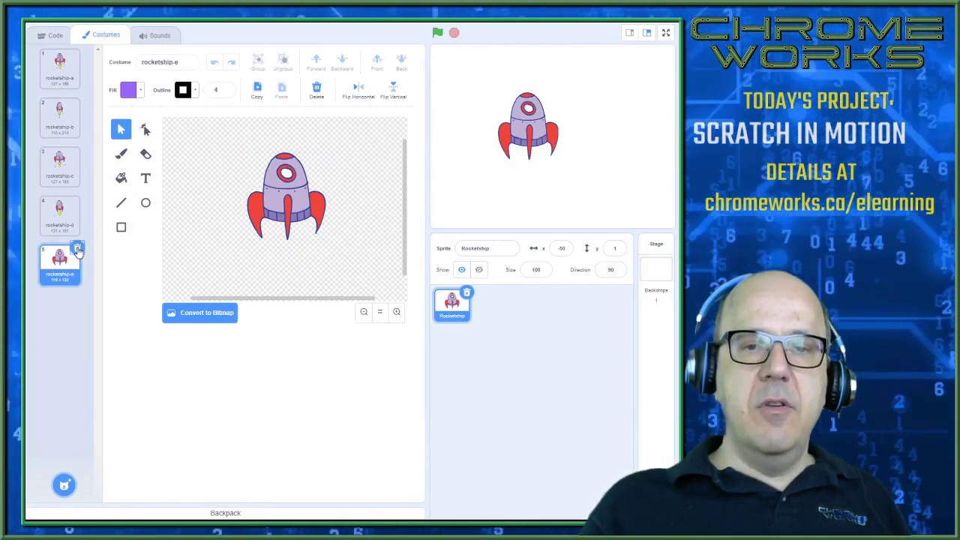
click(77, 250)
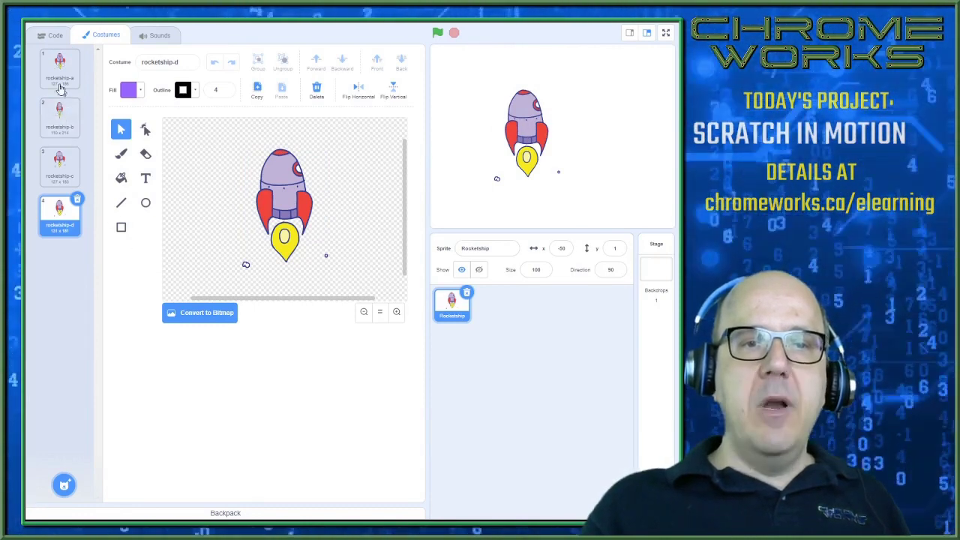
Step: Examine the four remaining rocketship costumes one after another to see how the flame and window animate
click(60, 89)
click(60, 120)
click(60, 167)
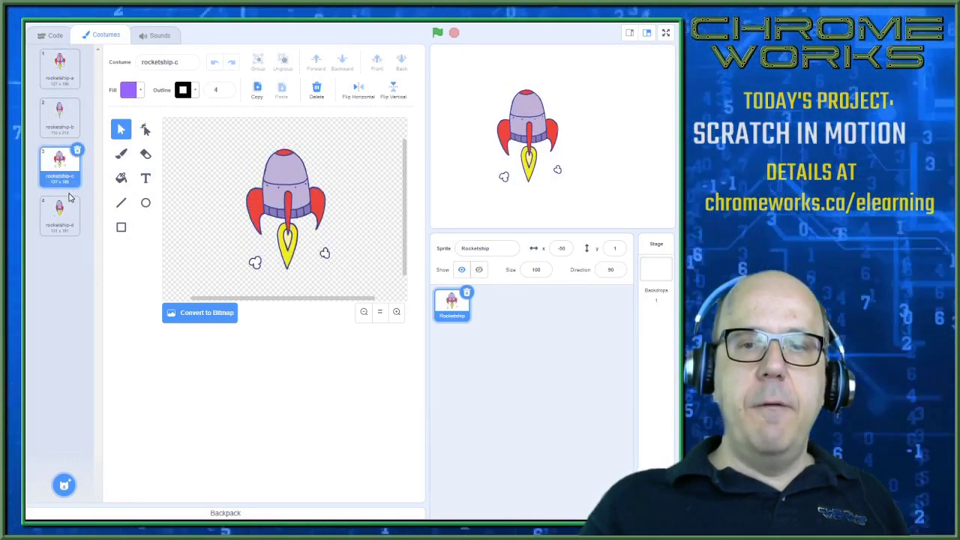
click(68, 216)
click(66, 176)
click(66, 120)
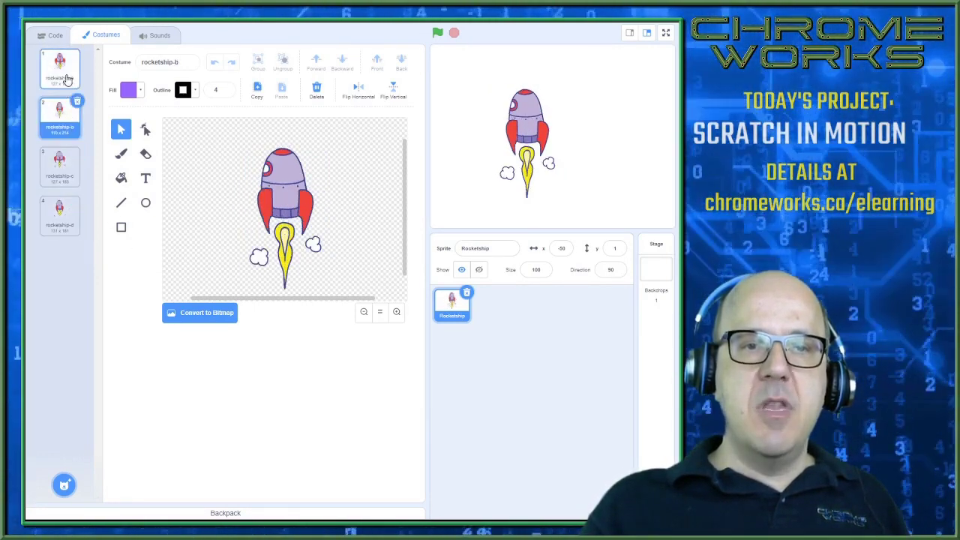
click(66, 79)
click(62, 116)
click(61, 165)
click(64, 213)
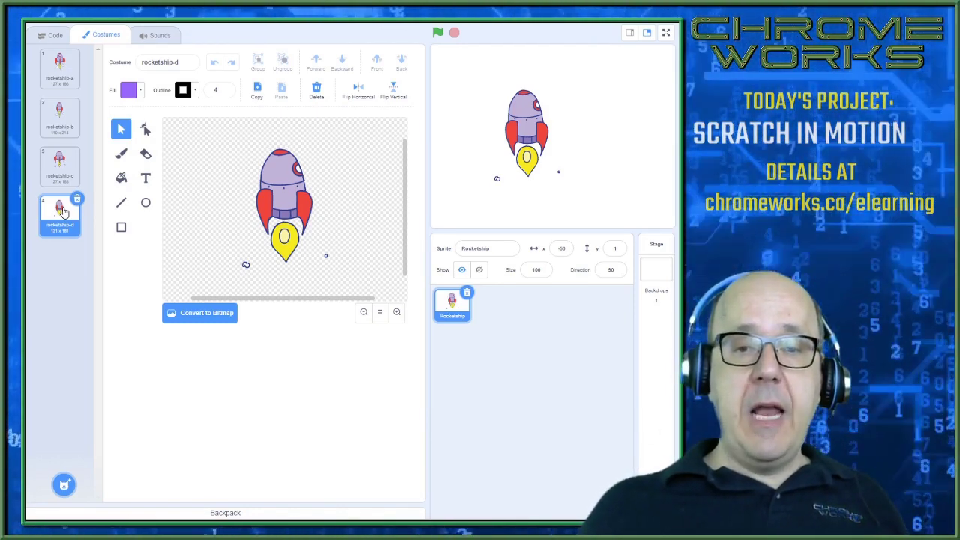
click(257, 219)
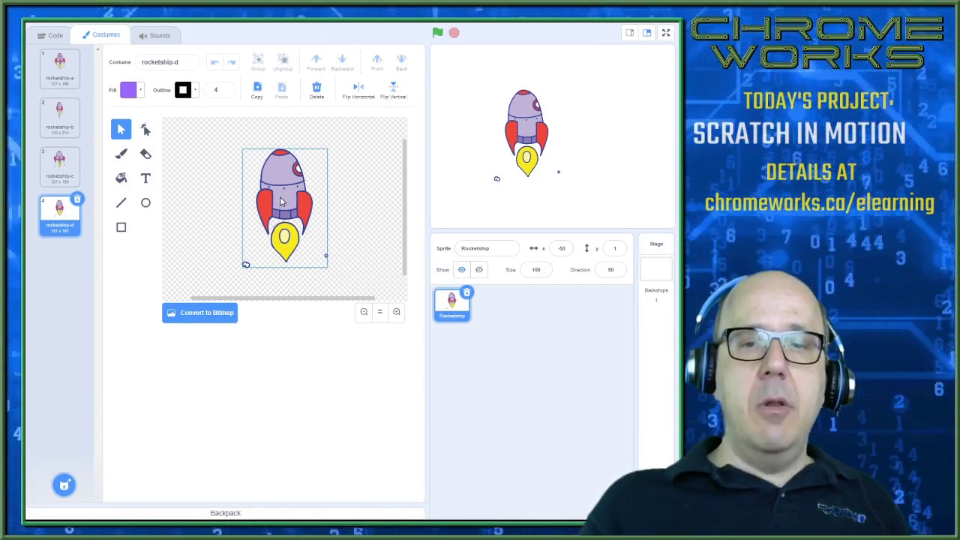
click(304, 241)
click(293, 186)
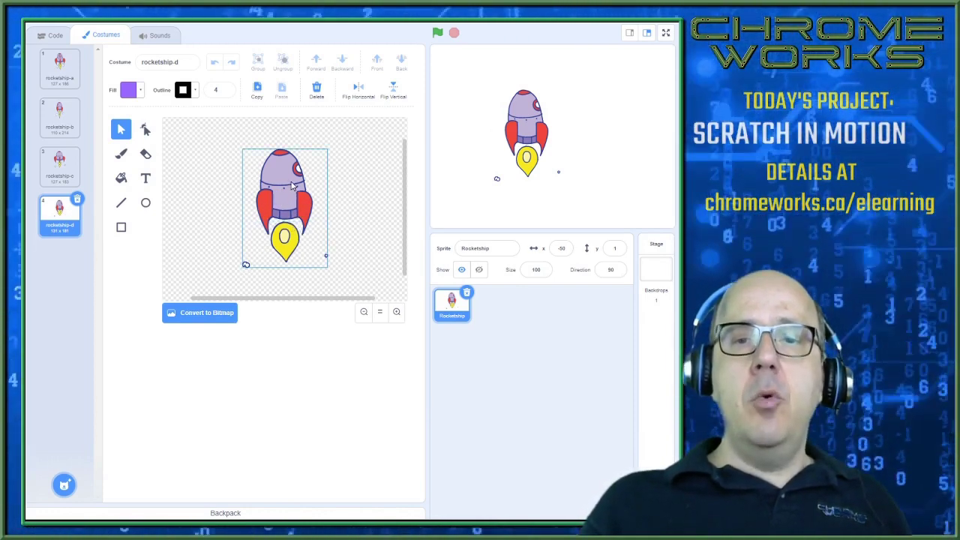
click(338, 263)
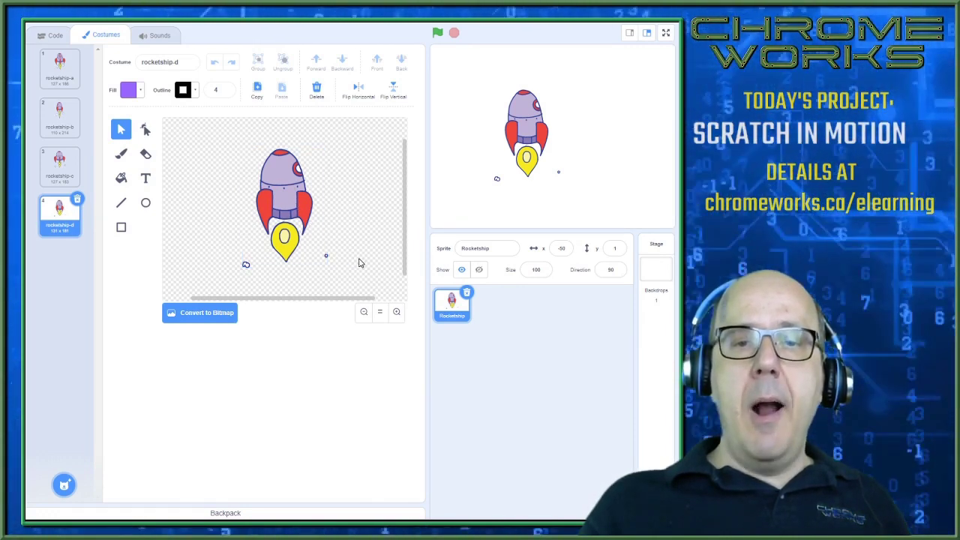
click(300, 229)
click(214, 169)
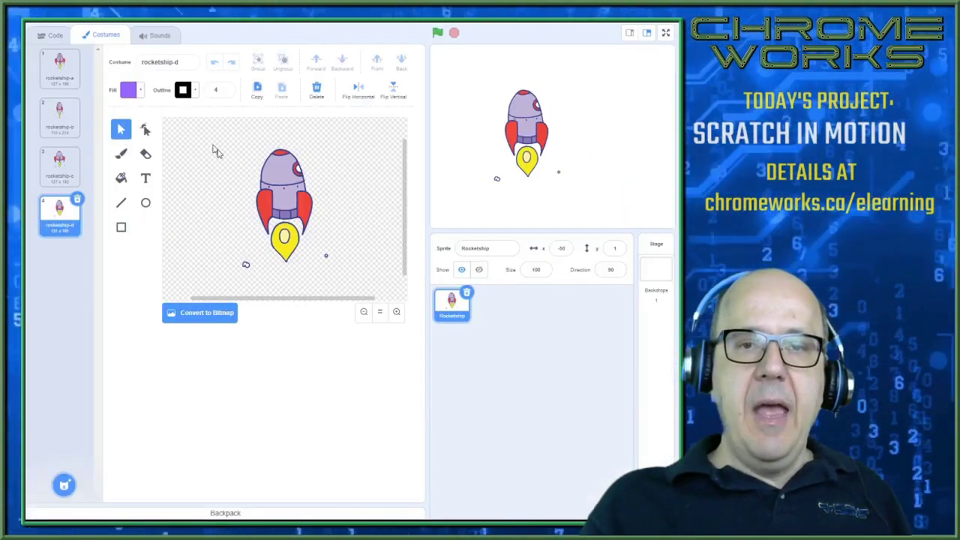
drag(291, 212, 361, 293)
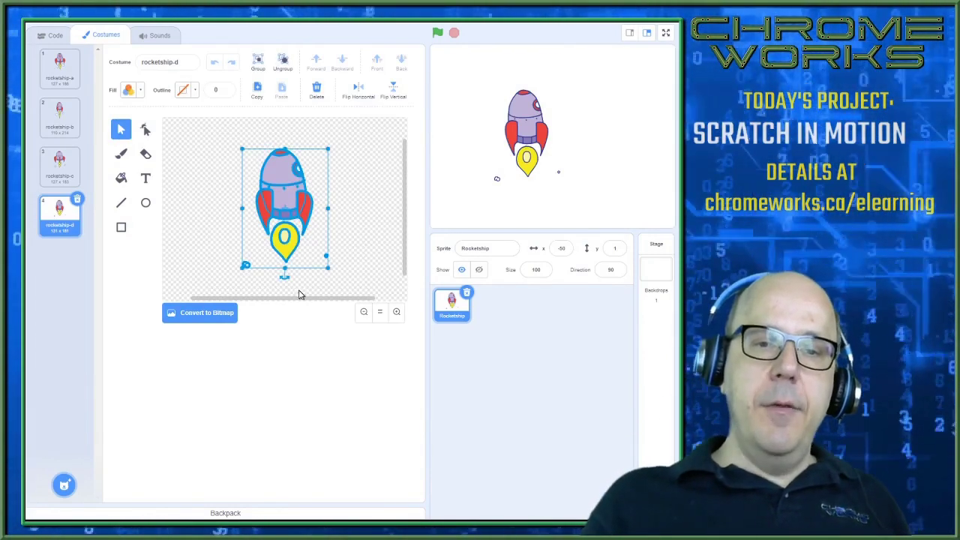
drag(282, 276, 208, 241)
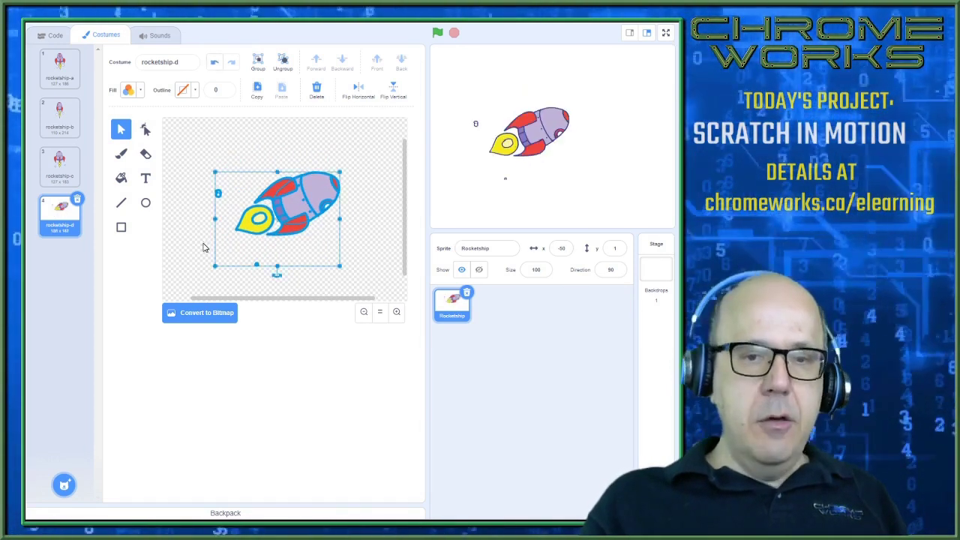
key(ctrl+z)
Step: Rotate the entire rocketship-d artwork a quarter turn clockwise so its nose faces right, and compare it with rocketship-c
mouse_move(198, 143)
mouse_down()
mouse_move(337, 293)
mouse_move(353, 298)
mouse_up()
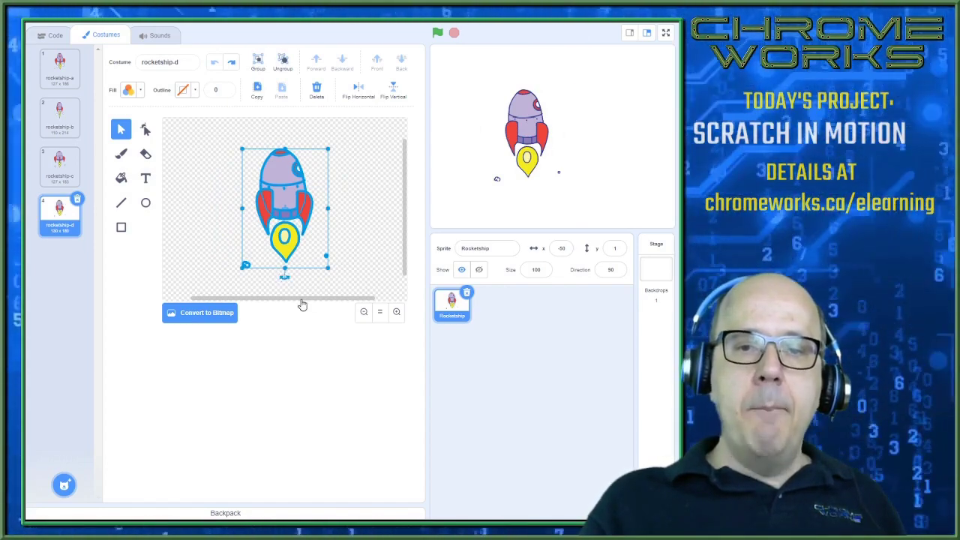
drag(284, 275, 226, 213)
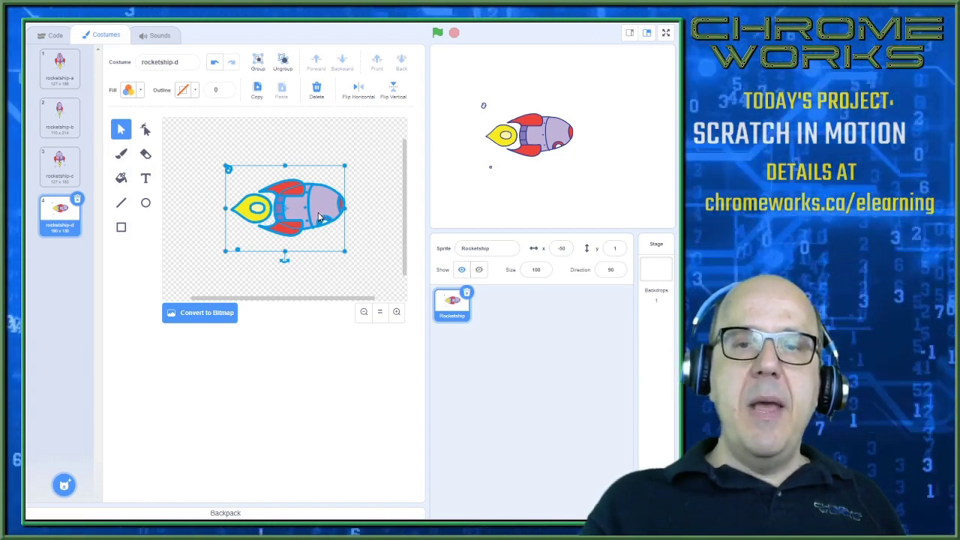
click(72, 177)
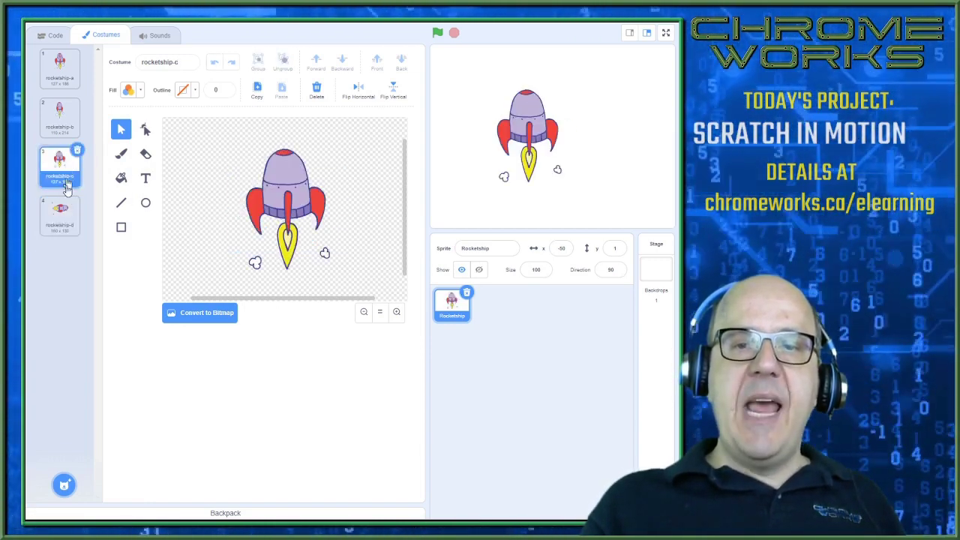
click(60, 226)
click(60, 166)
click(60, 216)
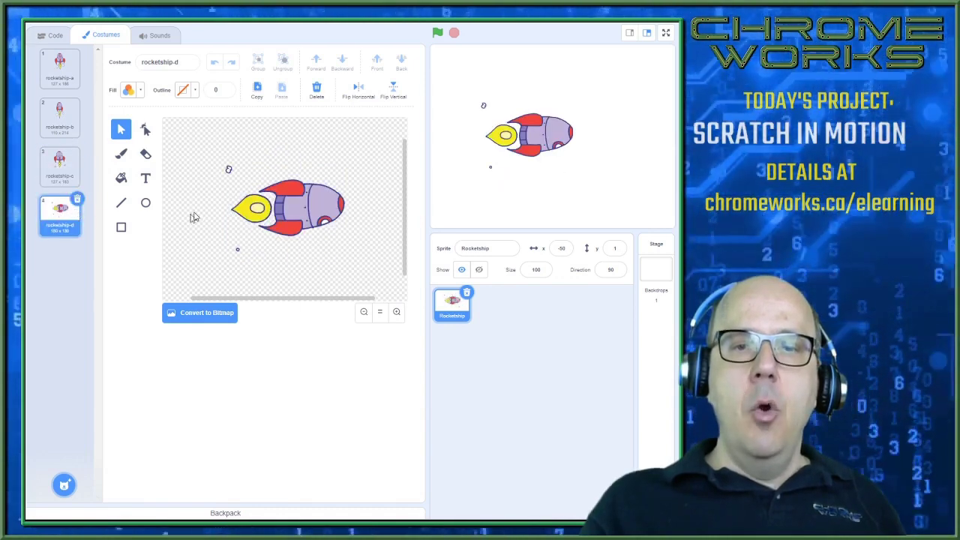
Step: Move the whole rocketship-d artwork left so the rocket's nose tip sits on the costume's centre point
key(ctrl+a)
drag(325, 216, 251, 215)
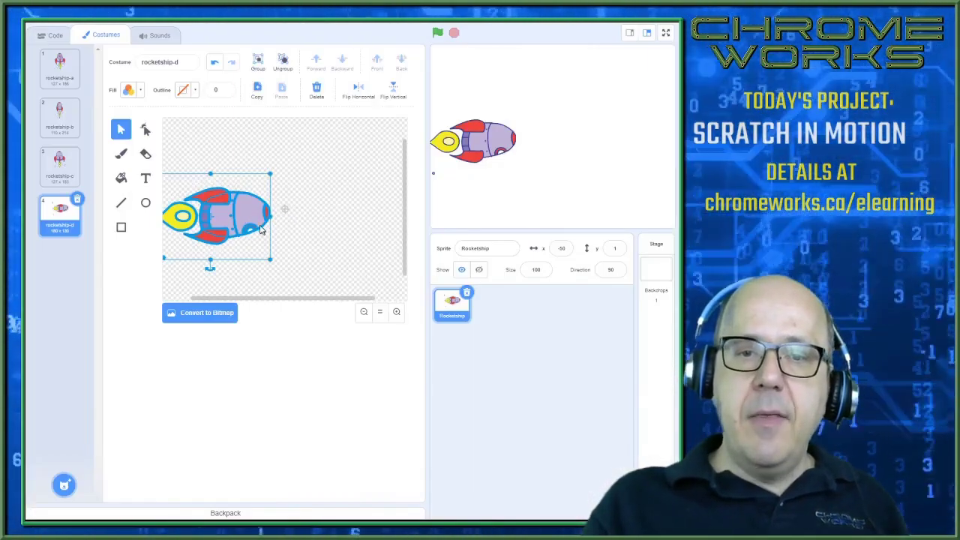
drag(244, 216, 256, 213)
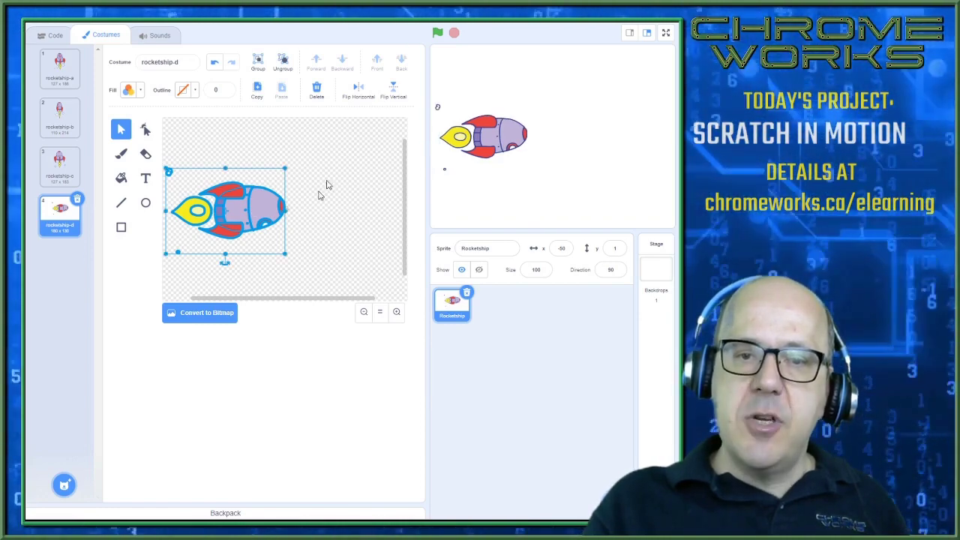
click(330, 183)
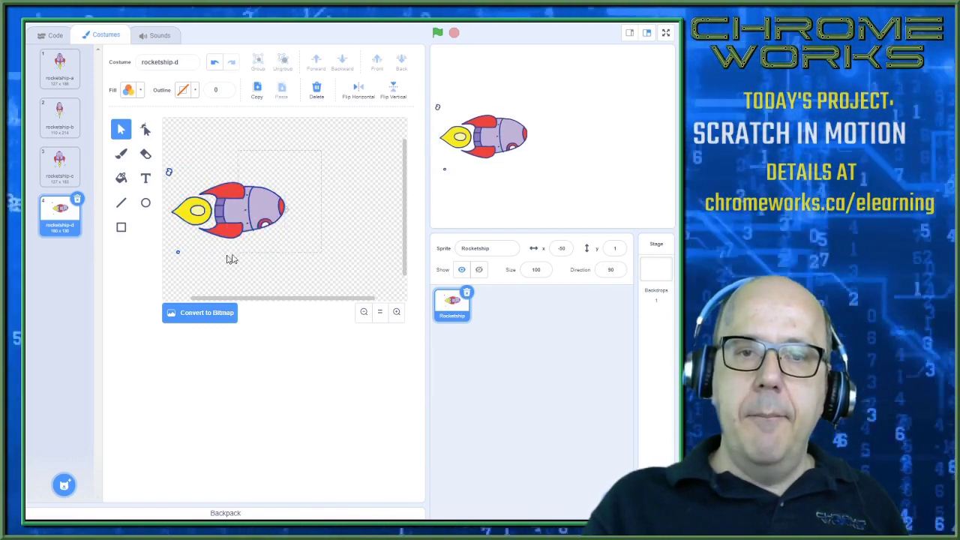
click(225, 232)
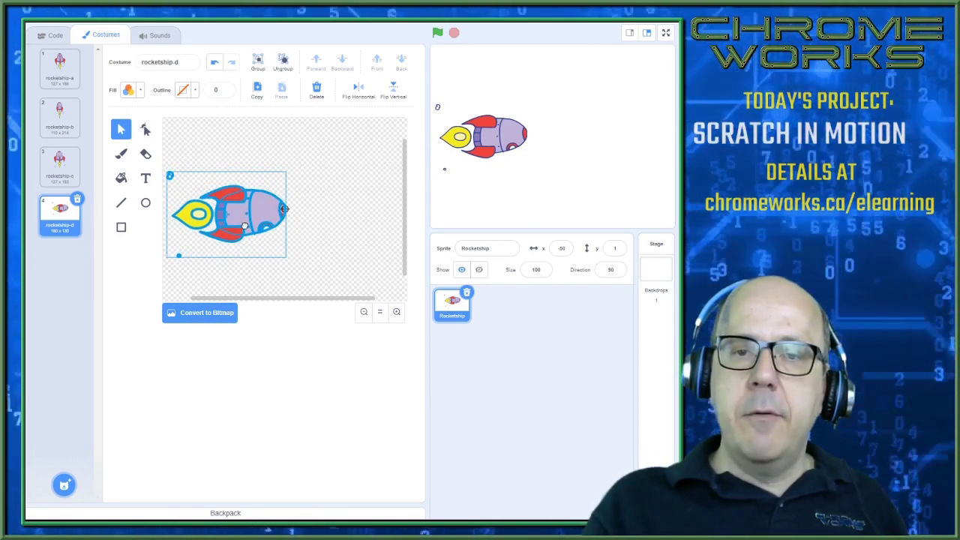
click(347, 203)
Step: Rotate all of the rocketship-c artwork a quarter turn clockwise and place its nose tip on the centre point
click(69, 172)
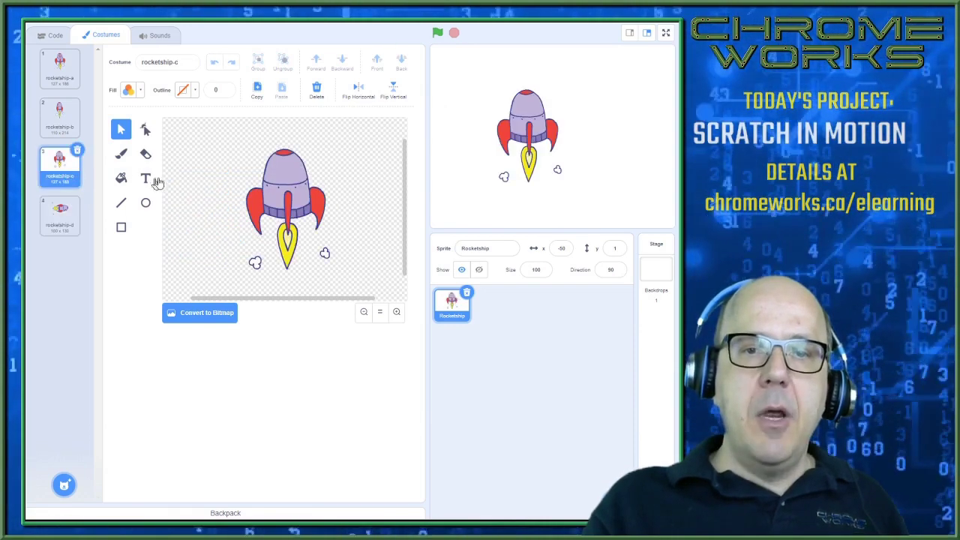
drag(276, 211, 359, 300)
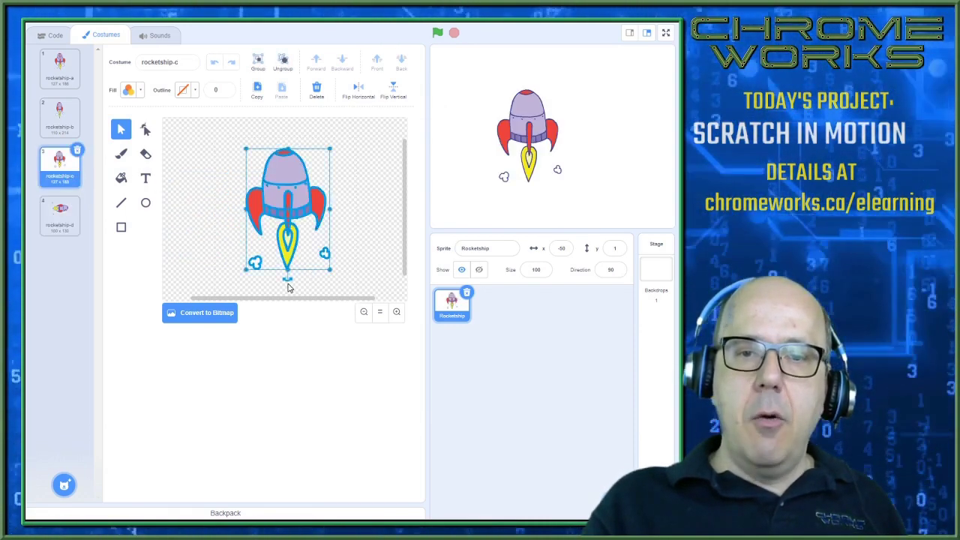
drag(285, 278, 197, 219)
drag(314, 203, 250, 203)
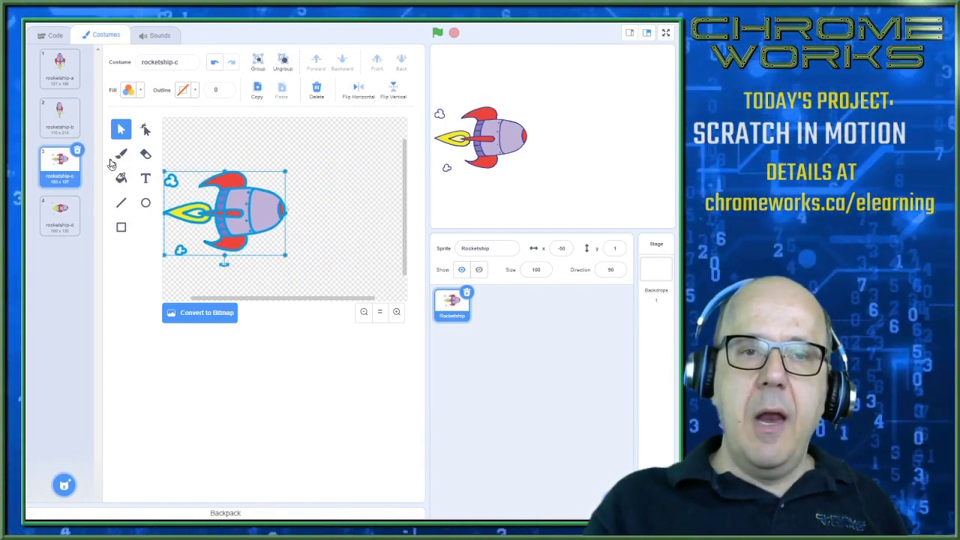
Step: Turn the complete rocketship-b artwork a quarter turn clockwise and align its nose tip with the centre point
click(60, 112)
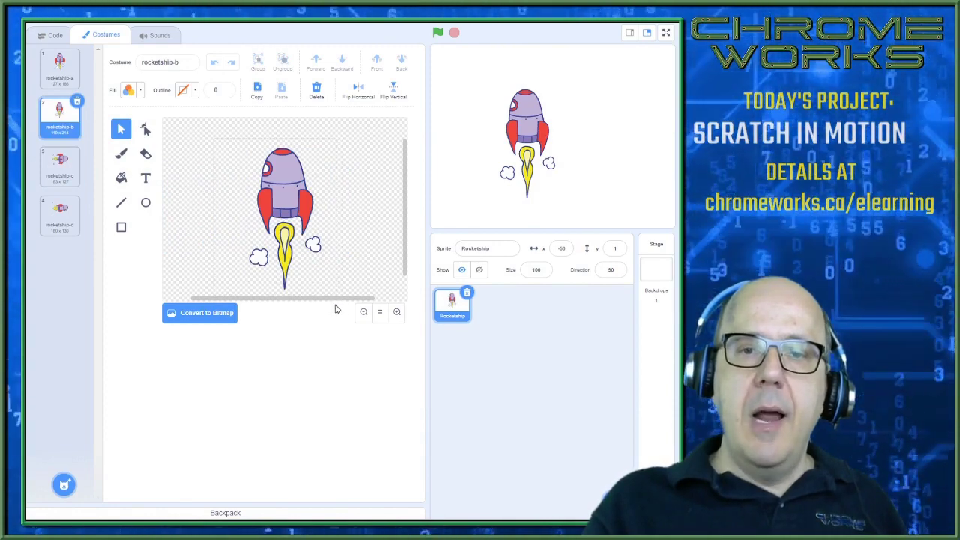
key(ctrl+a)
drag(285, 301, 330, 302)
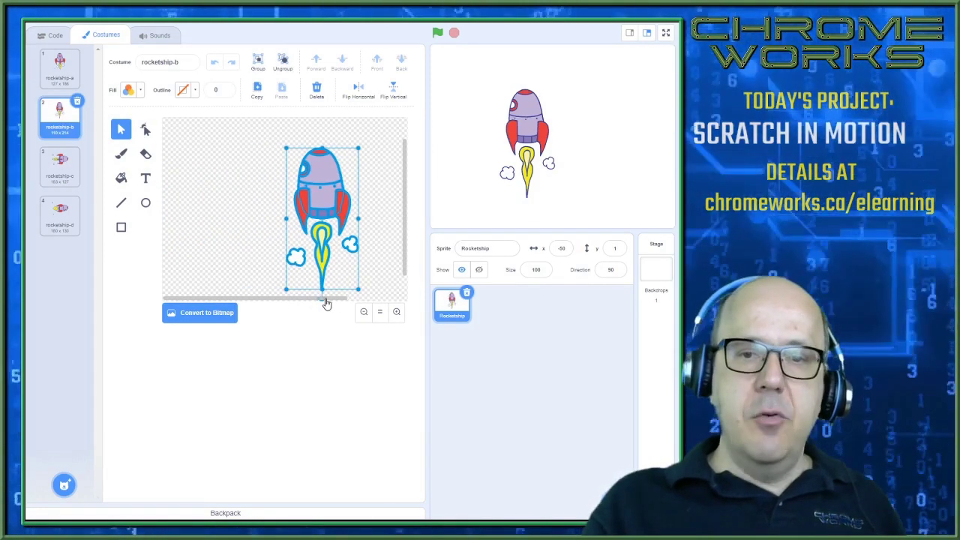
drag(320, 294, 240, 221)
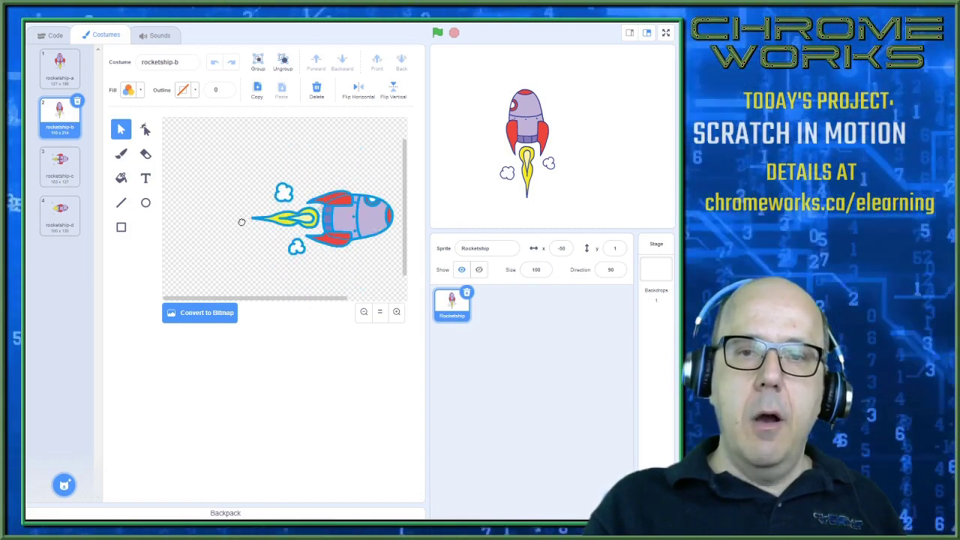
drag(341, 229, 286, 226)
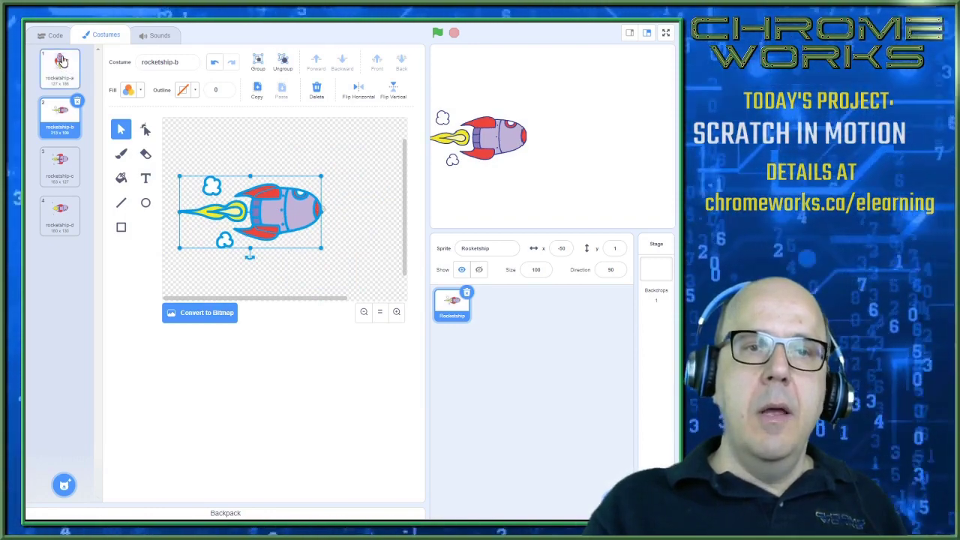
Step: Turn the complete rocketship-a artwork to face right and move it so the nose tip meets the centre point
click(73, 73)
click(343, 281)
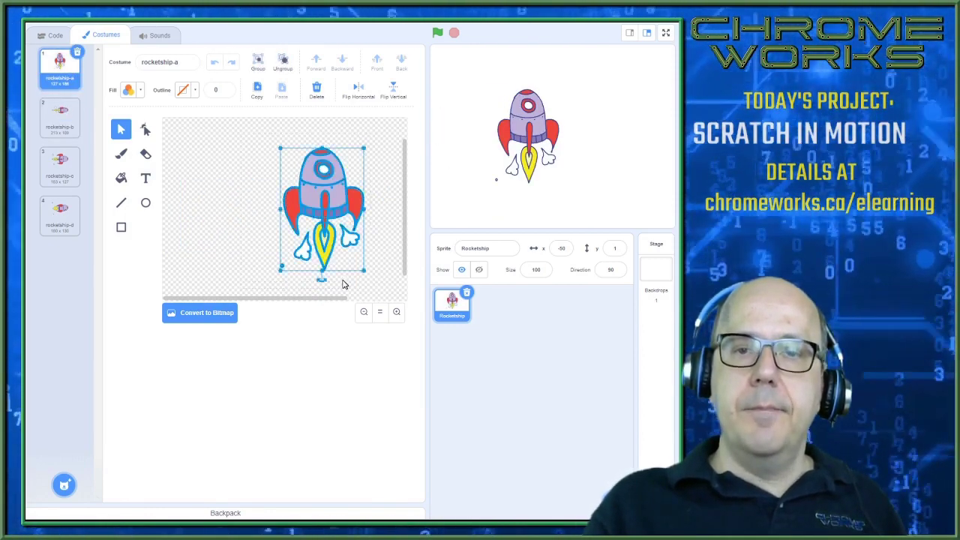
drag(323, 291, 254, 208)
drag(348, 210, 288, 207)
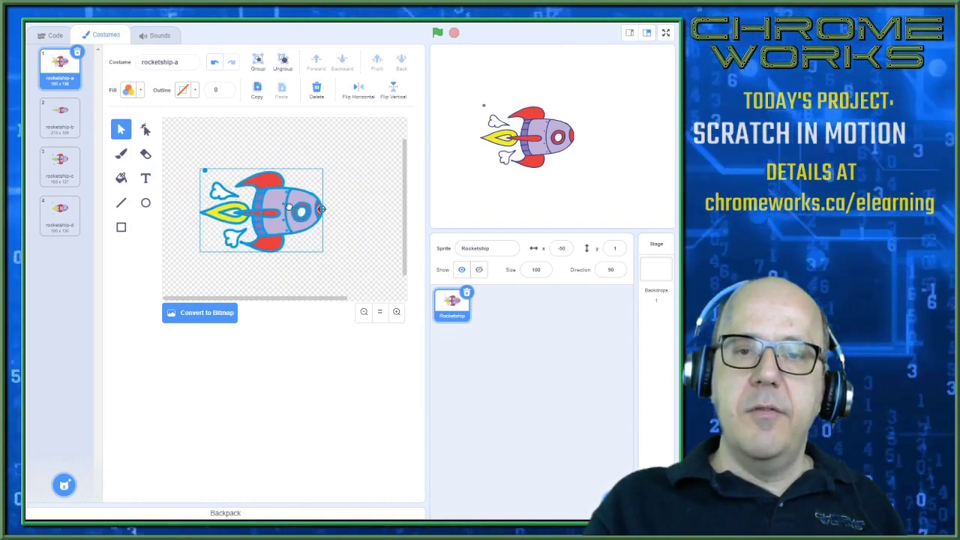
click(343, 177)
Step: Check that the rotated rocketship costumes line up by switching back and forth between them
click(60, 116)
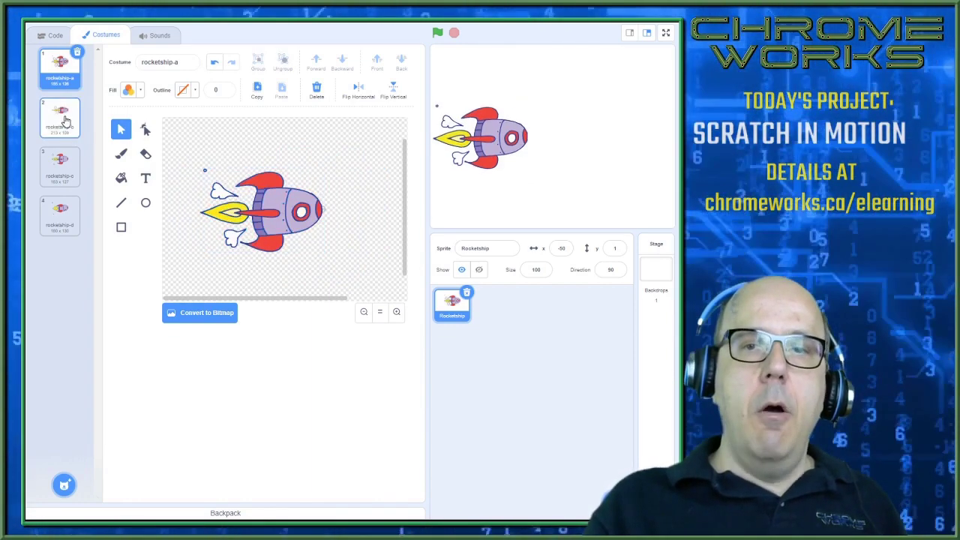
click(60, 165)
click(60, 214)
click(60, 165)
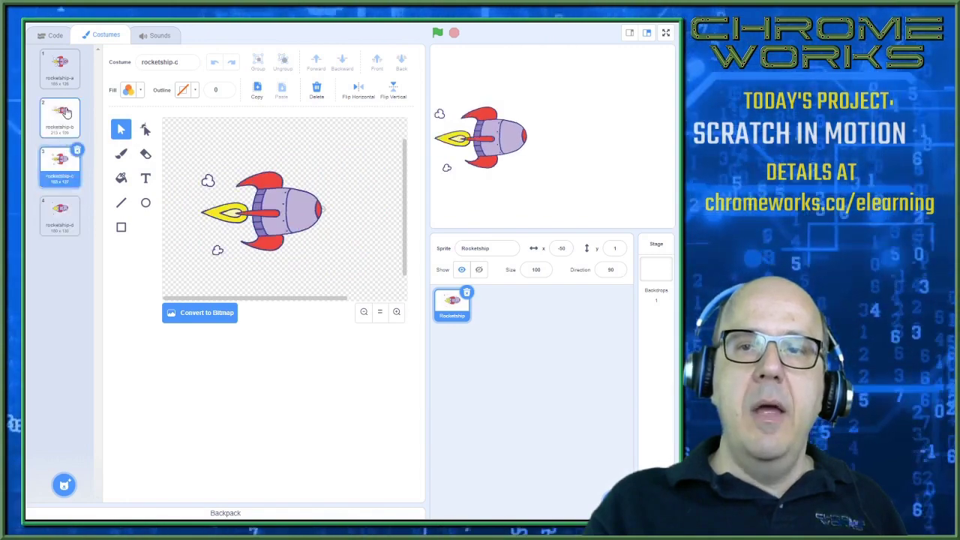
click(60, 116)
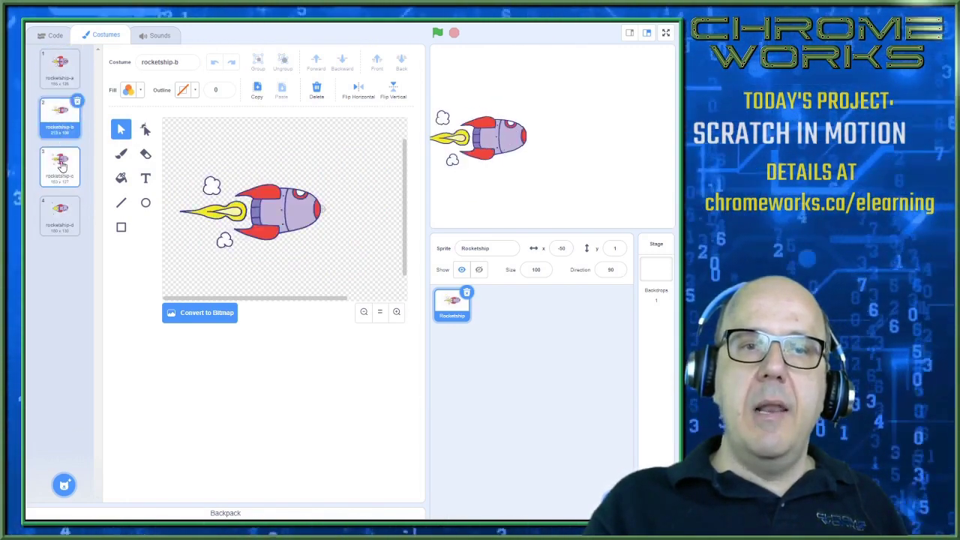
click(60, 165)
click(60, 214)
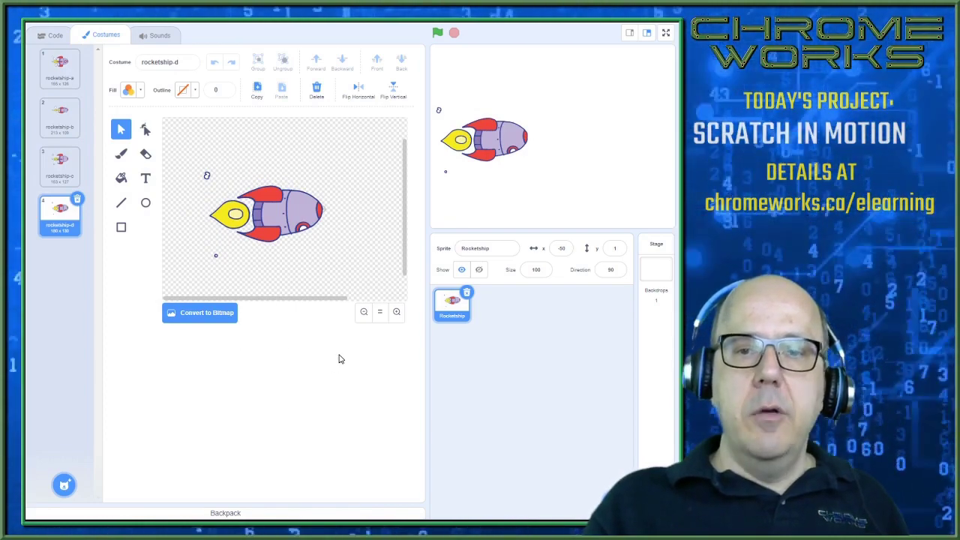
Step: Save the project and start the Rocketship's script with a "when green flag clicked" block
click(113, 15)
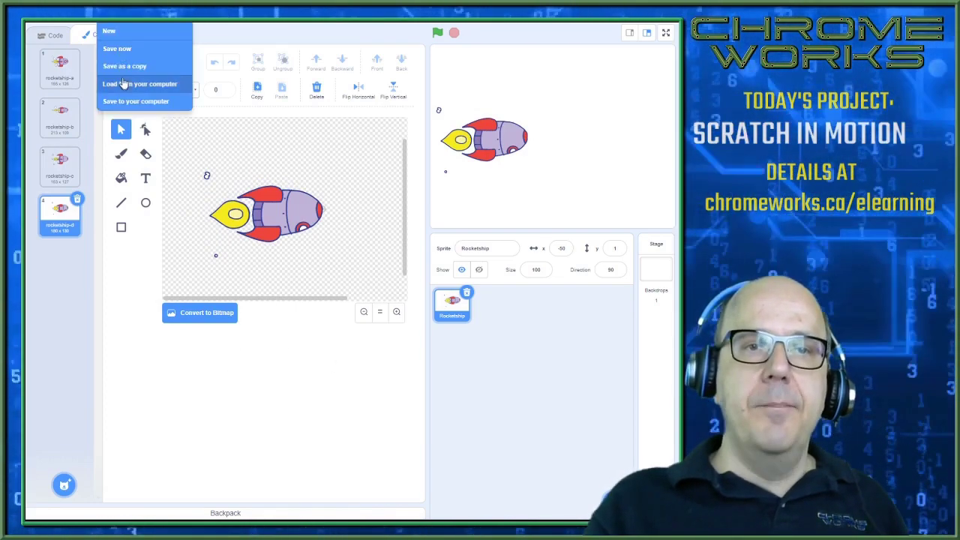
click(124, 49)
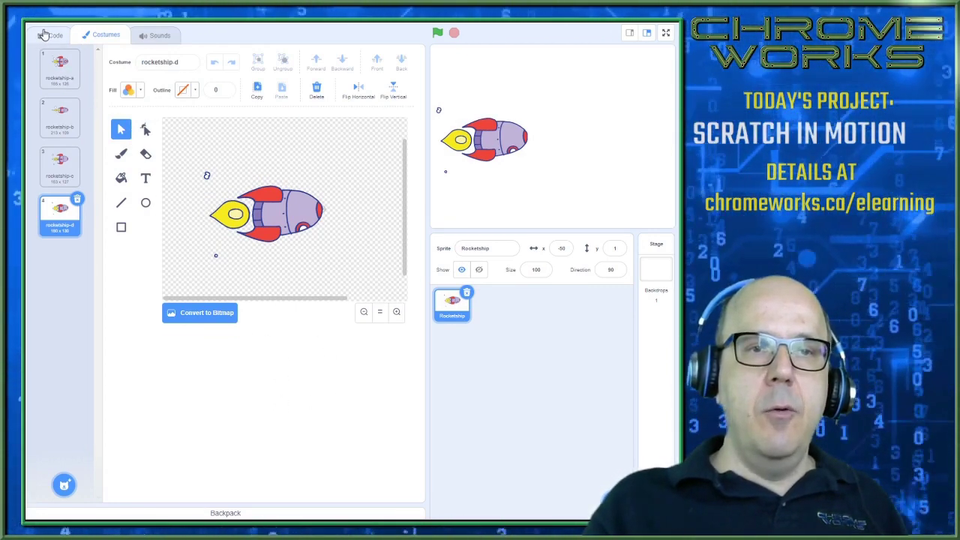
click(54, 36)
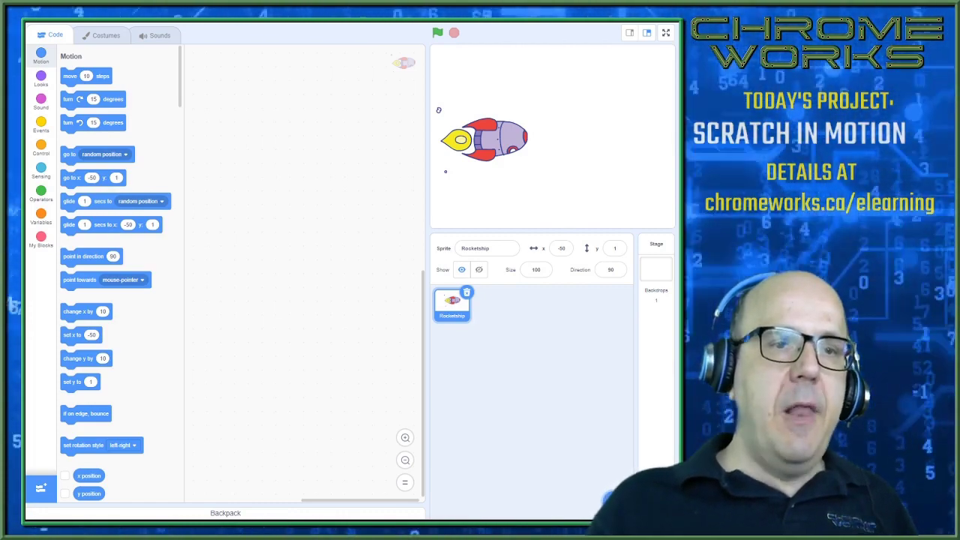
click(40, 124)
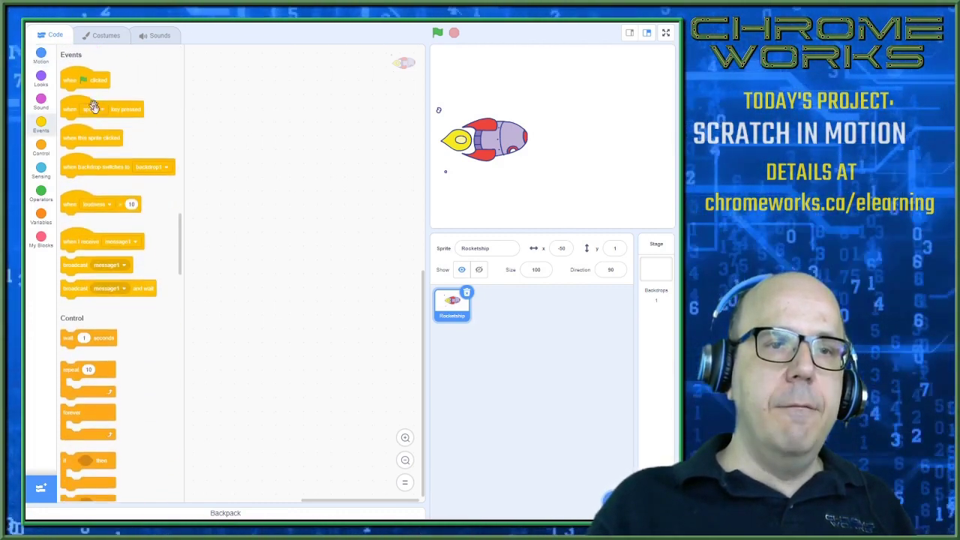
drag(92, 75, 304, 217)
click(405, 438)
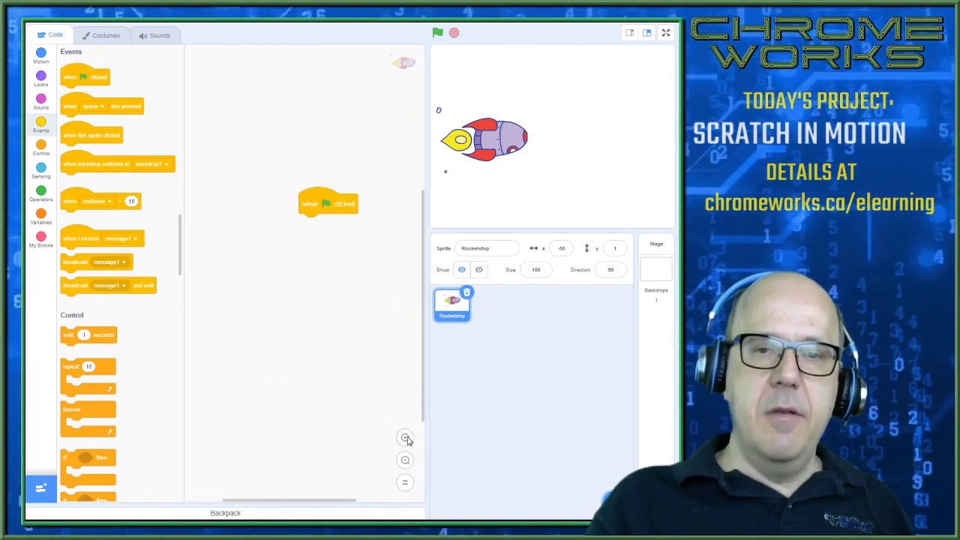
click(405, 438)
click(405, 438)
click(405, 438)
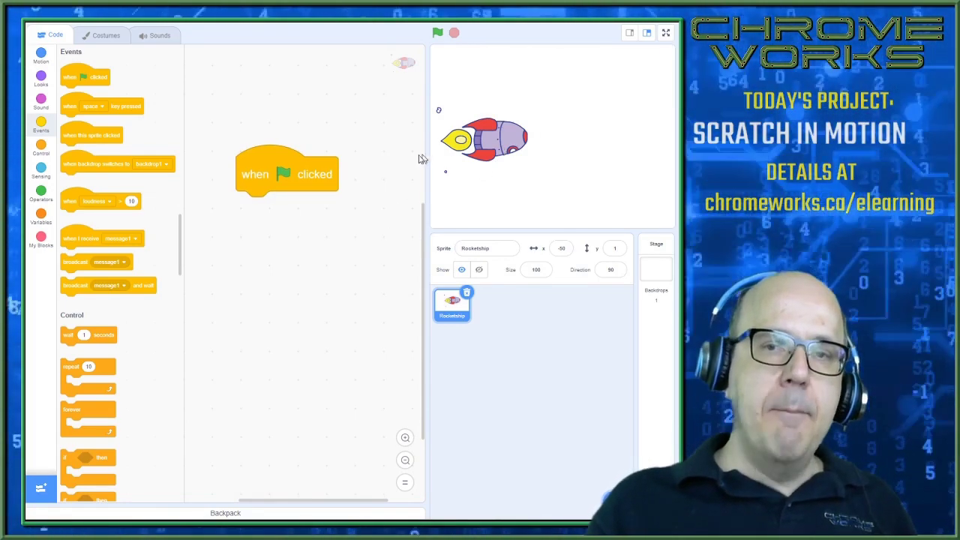
drag(300, 274, 280, 269)
Step: Attach a "go to x: -325 y: -100" block under the green flag block and run the script once
click(40, 55)
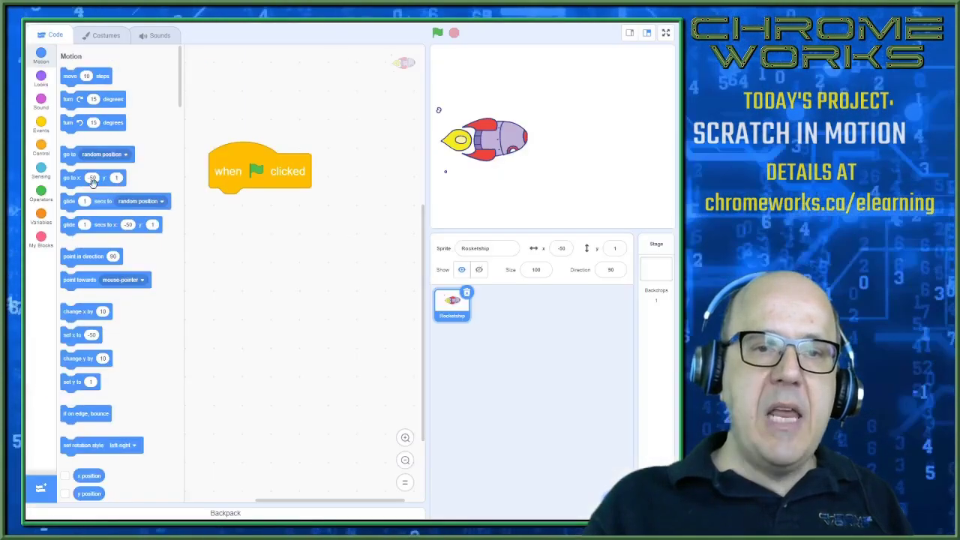
drag(135, 241, 490, 319)
drag(210, 208, 215, 208)
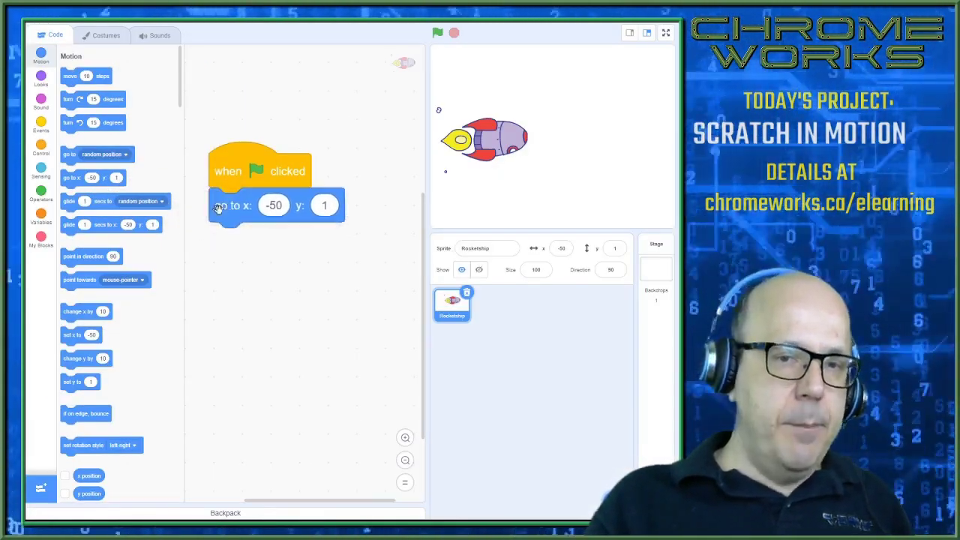
click(279, 205)
text(-325)
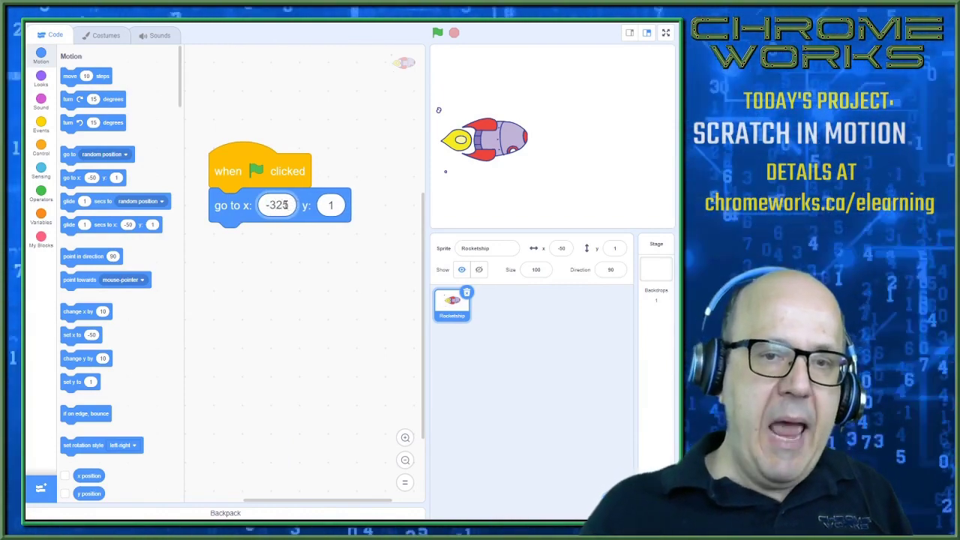
key(Tab)
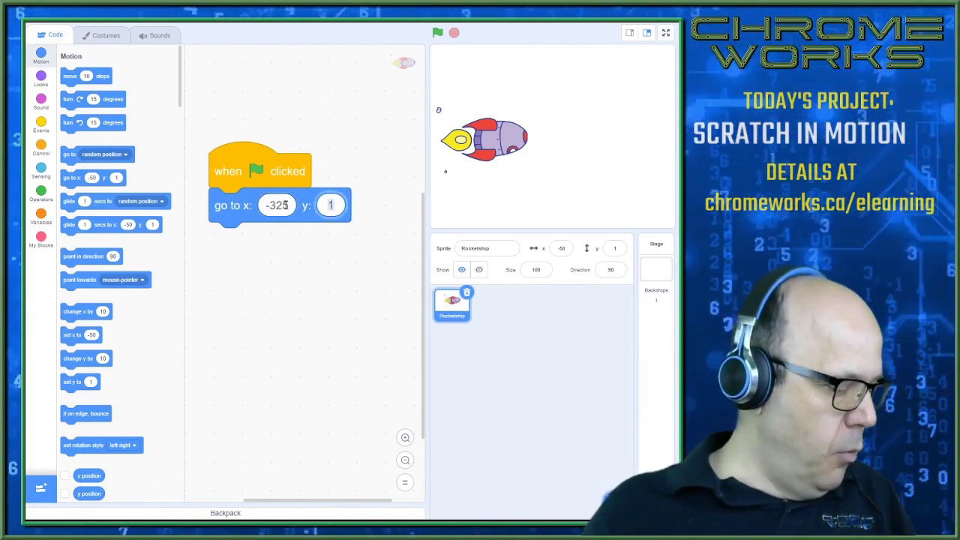
text(-100)
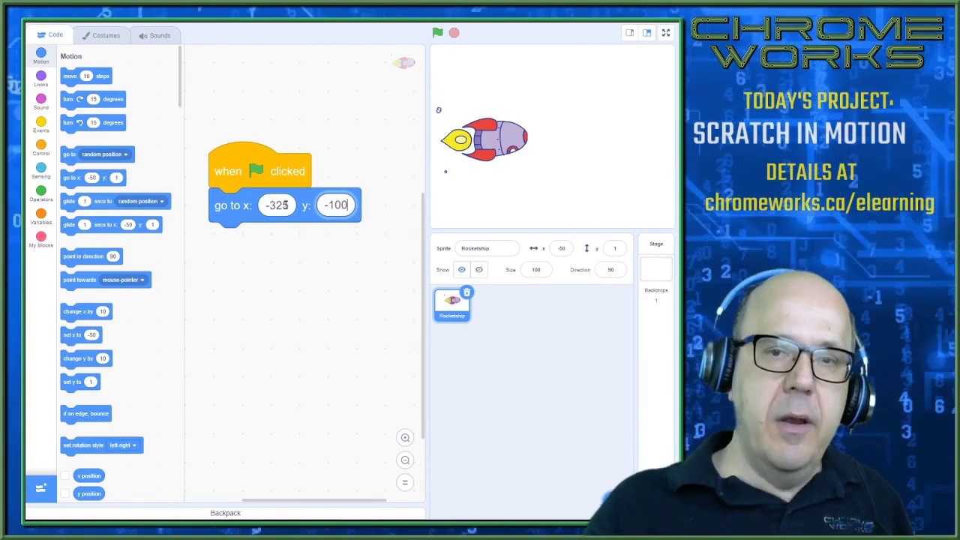
click(306, 210)
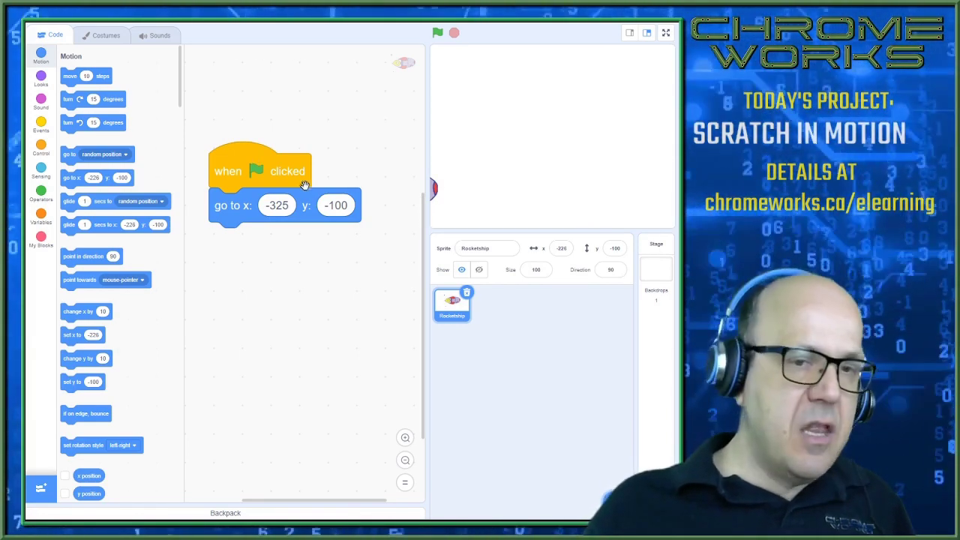
Step: Add a "set size to" block below the go to block and set it to 1%
click(39, 80)
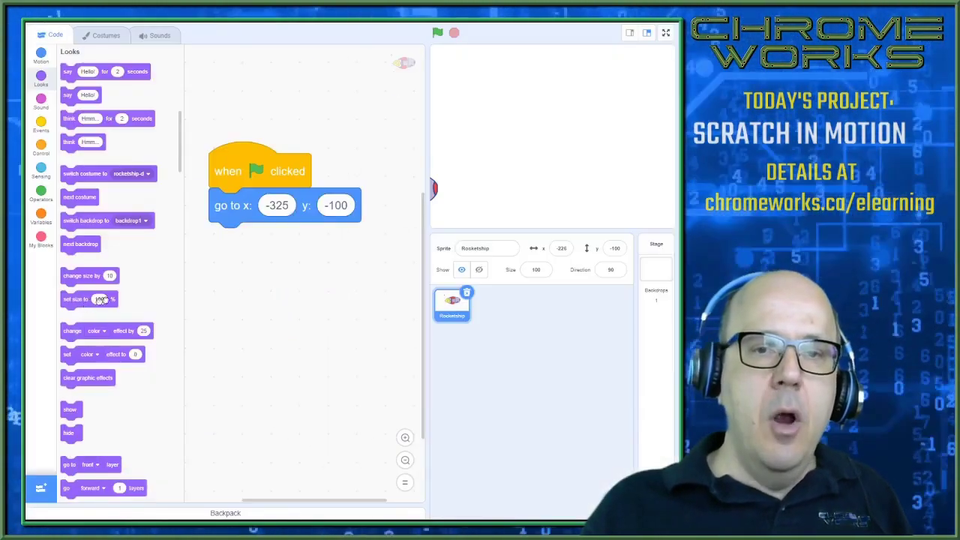
drag(212, 254, 280, 225)
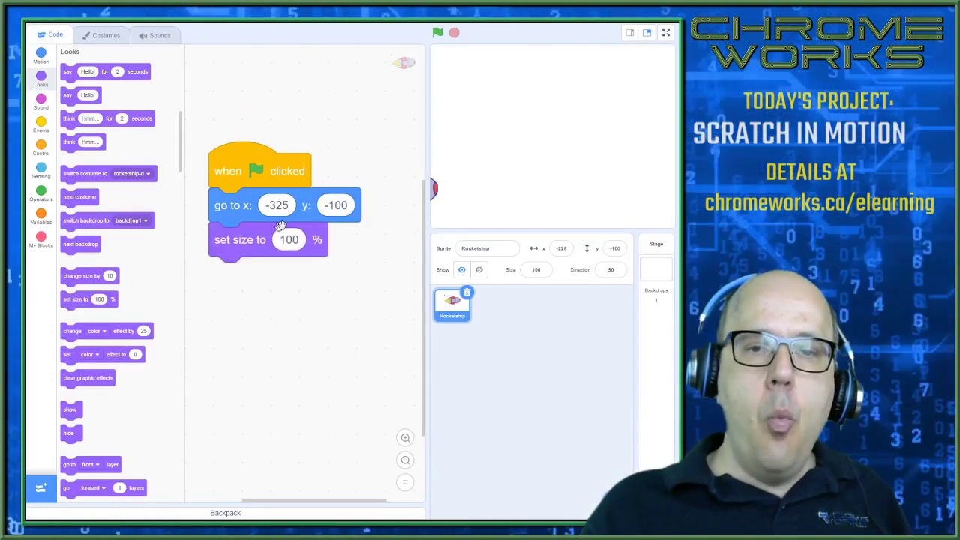
click(299, 248)
text(1)
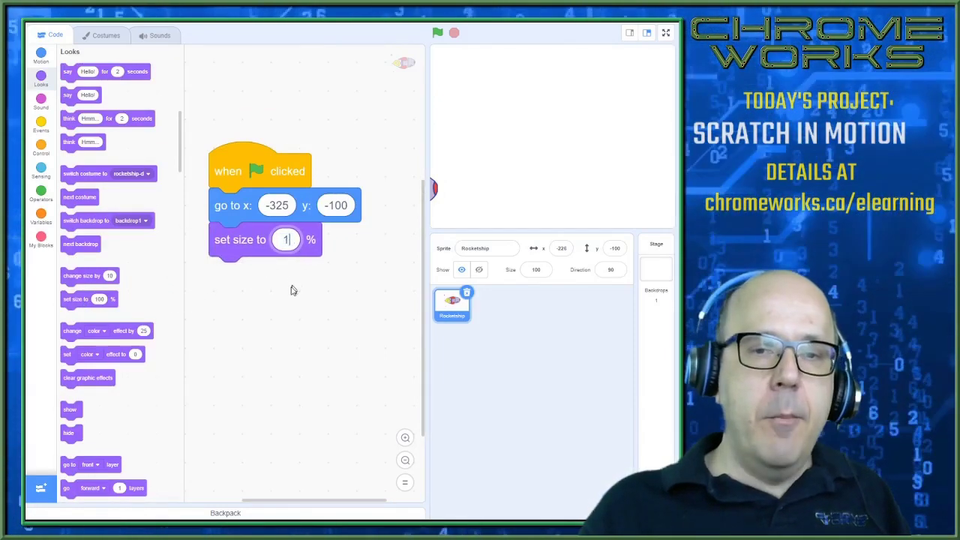
click(277, 337)
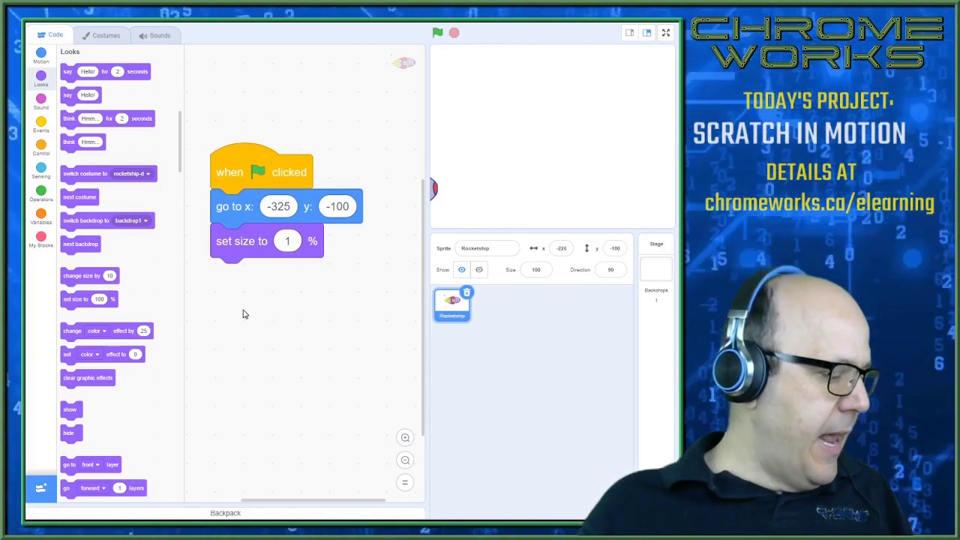
Step: Attach a forever loop below the size block and place a "next costume" block inside it
click(40, 144)
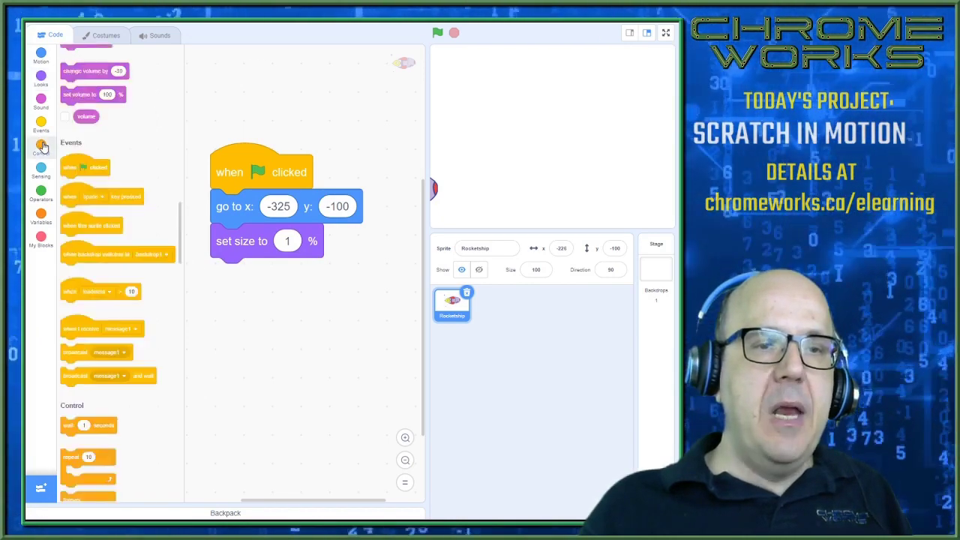
drag(75, 147, 202, 279)
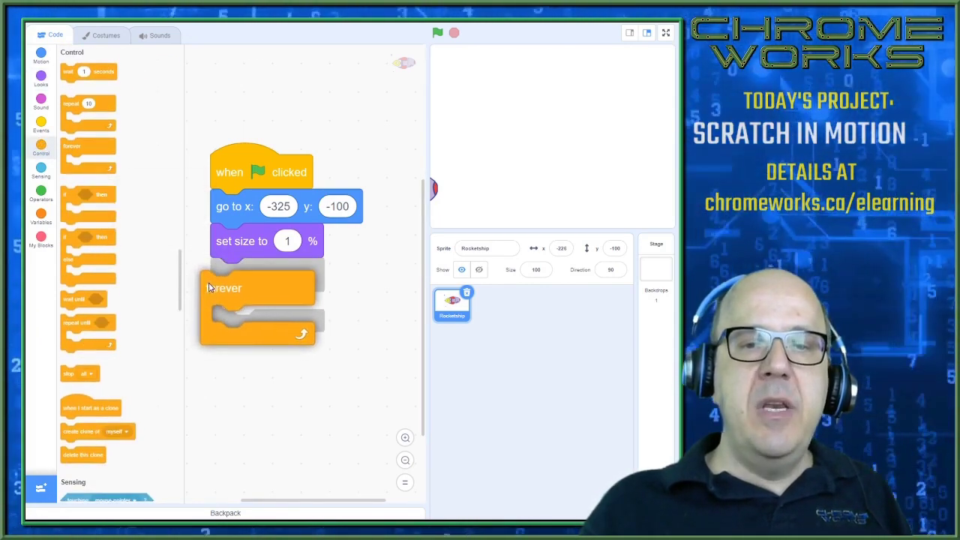
scroll(352, 313, down, 2)
scroll(353, 310, down, 1)
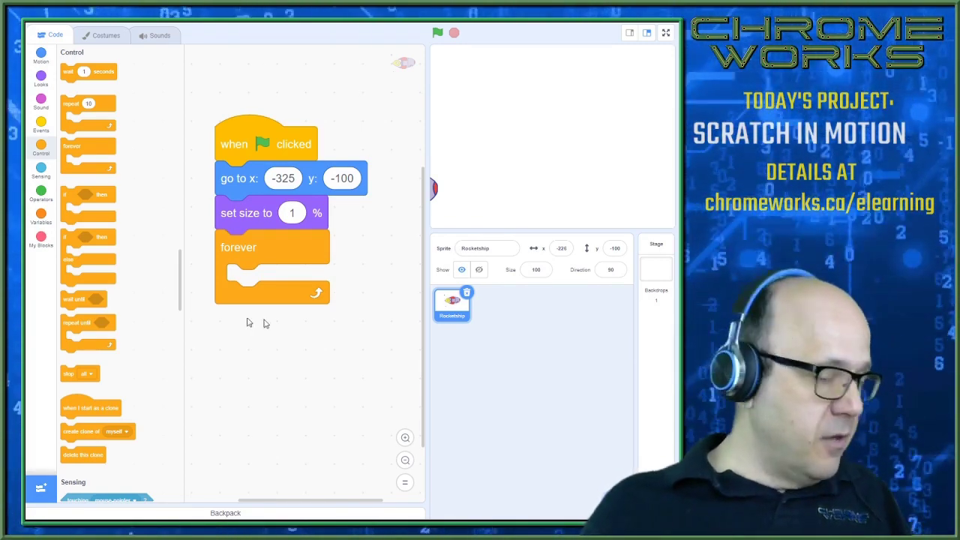
click(43, 67)
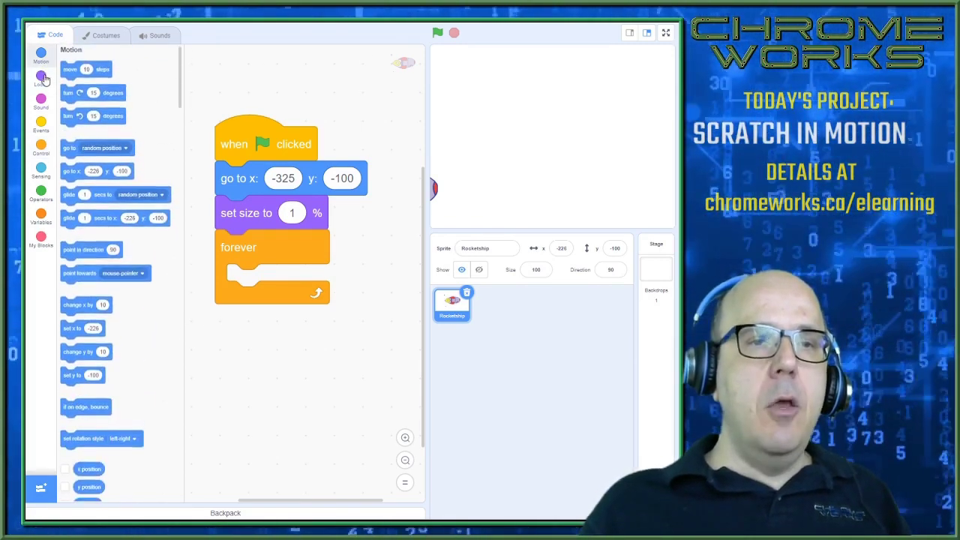
click(41, 77)
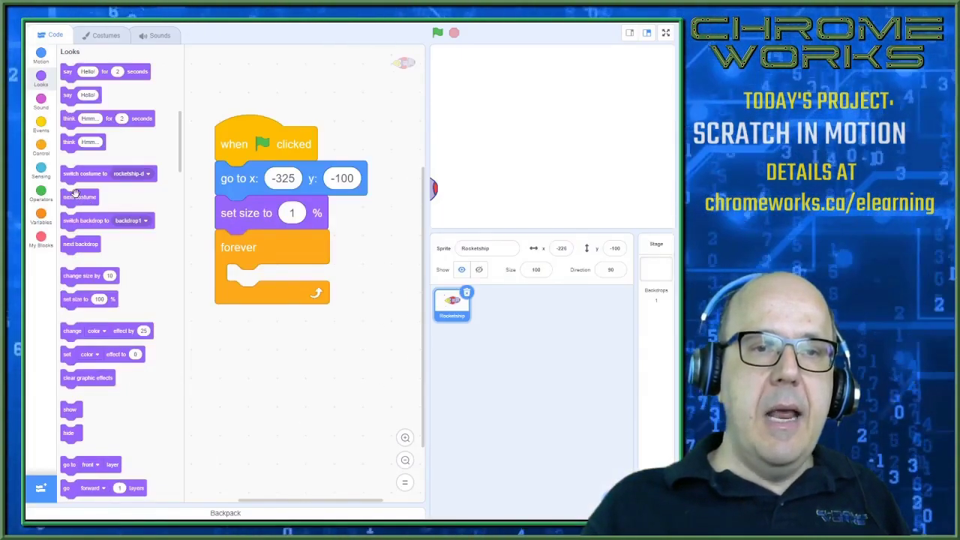
drag(75, 194, 261, 282)
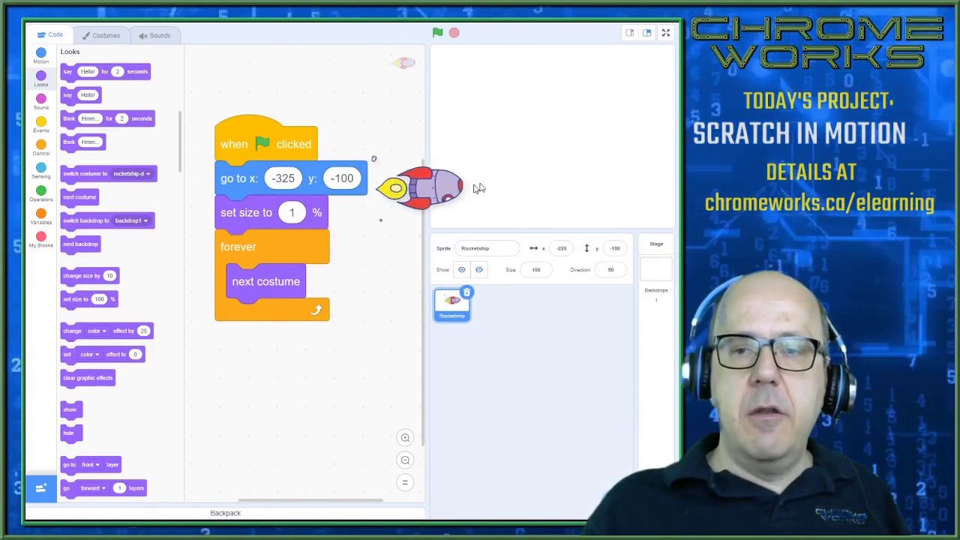
Step: Test the costume animation near the middle of the stage with the size block set to 100%
drag(478, 188, 539, 140)
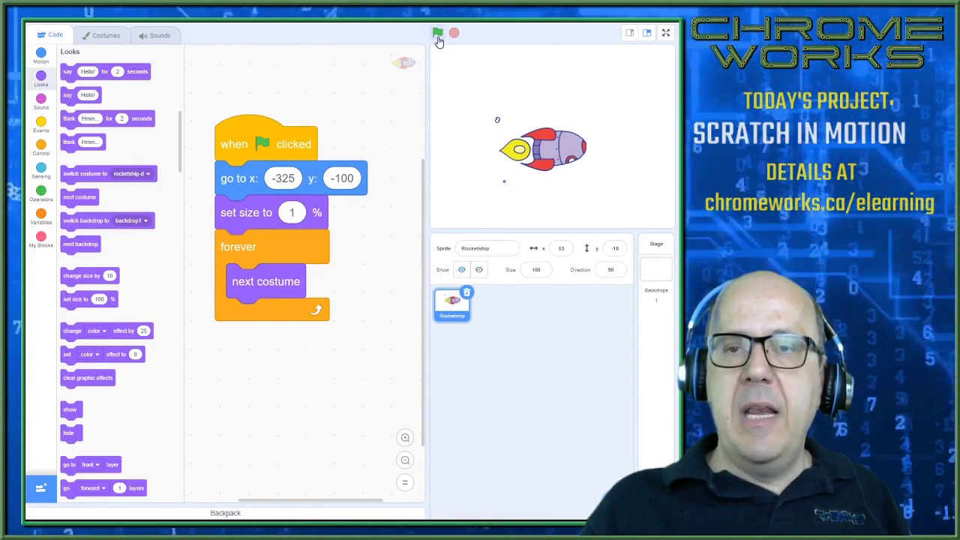
click(437, 34)
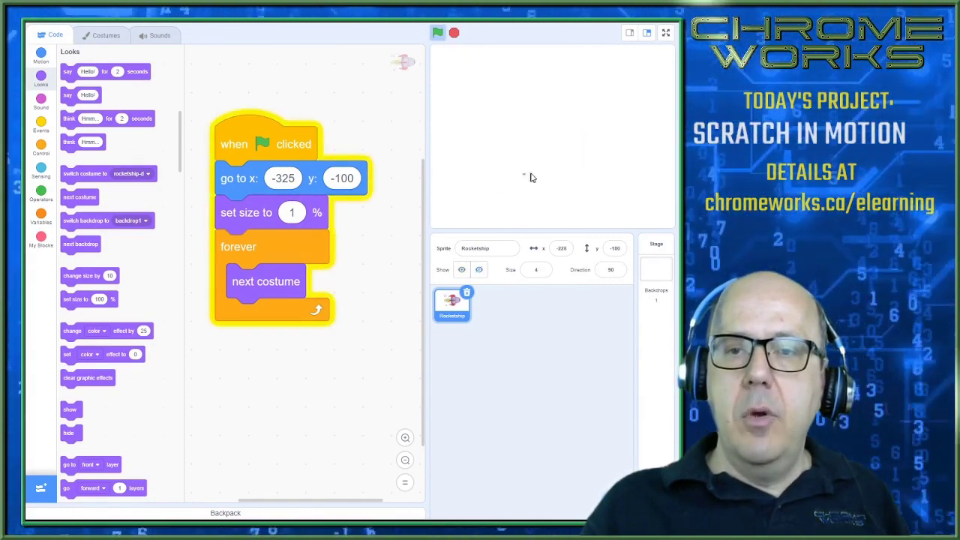
click(304, 212)
text(100)
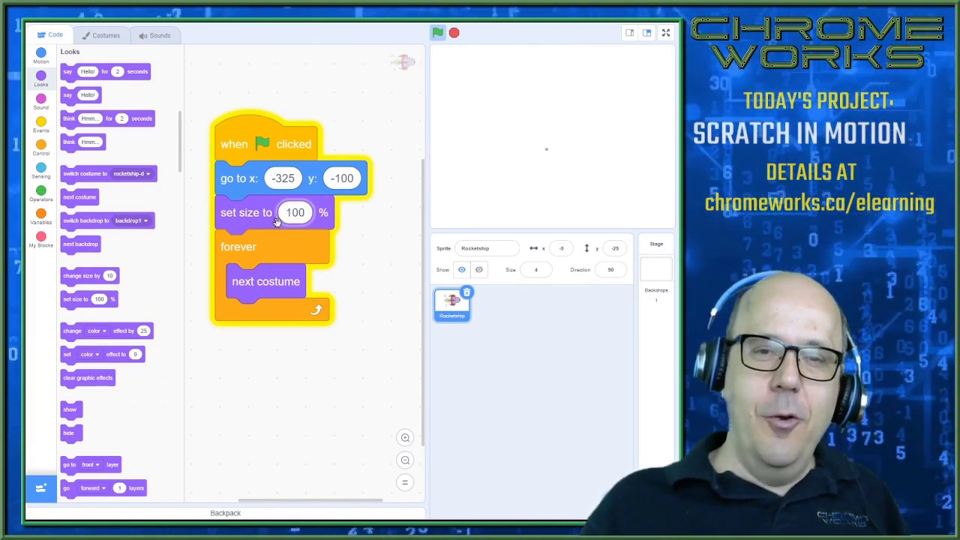
click(280, 138)
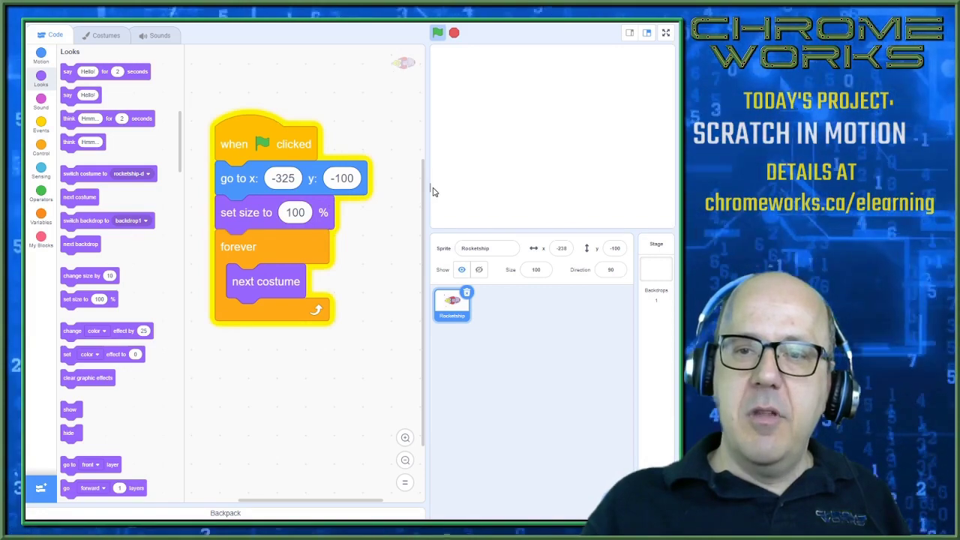
drag(433, 190, 544, 158)
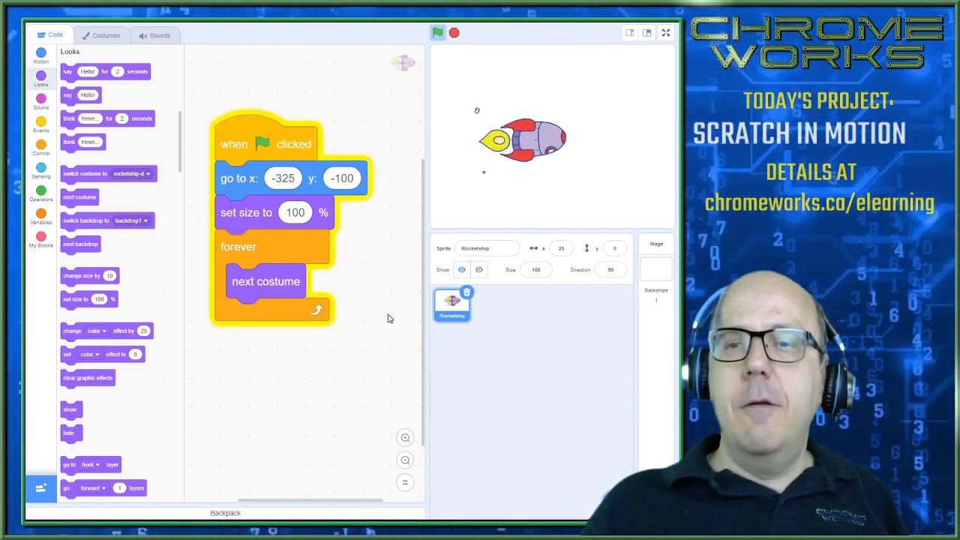
drag(360, 129, 357, 135)
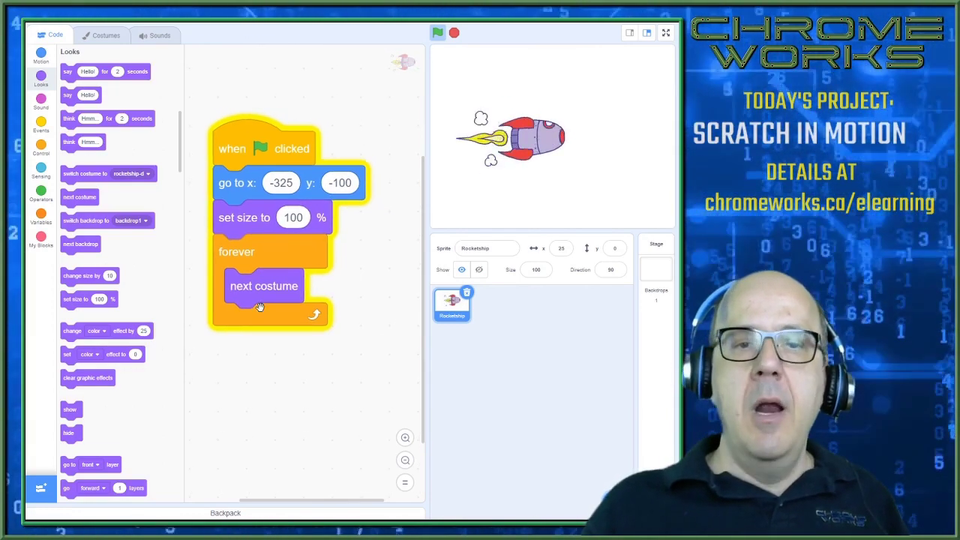
Step: Insert a wait of 0.2 seconds after the "next costume" block inside the forever loop
click(42, 149)
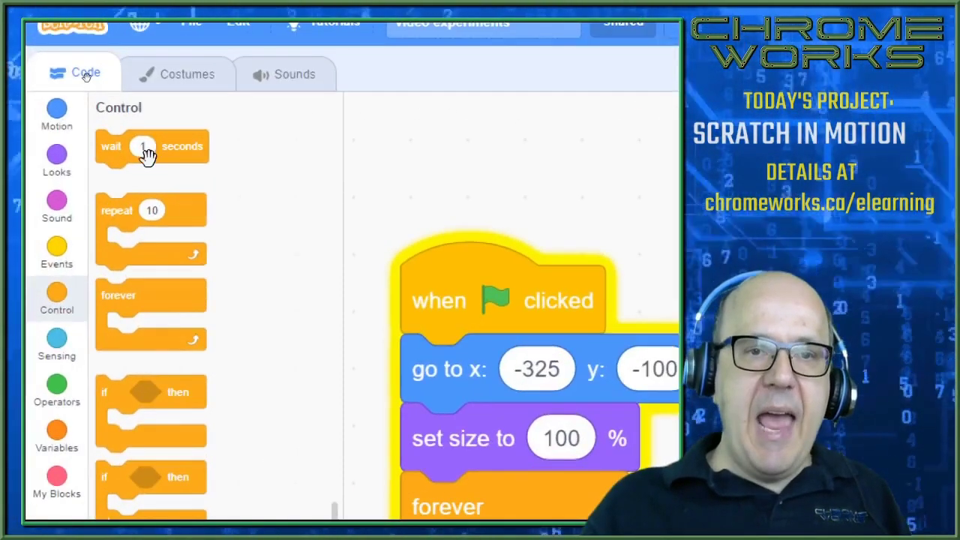
scroll(87, 63, up, 3)
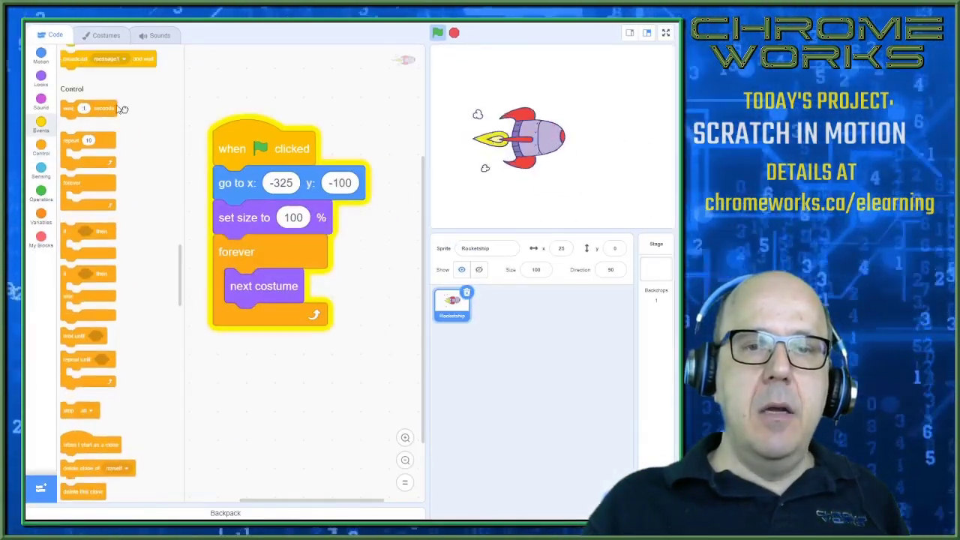
drag(95, 178, 255, 321)
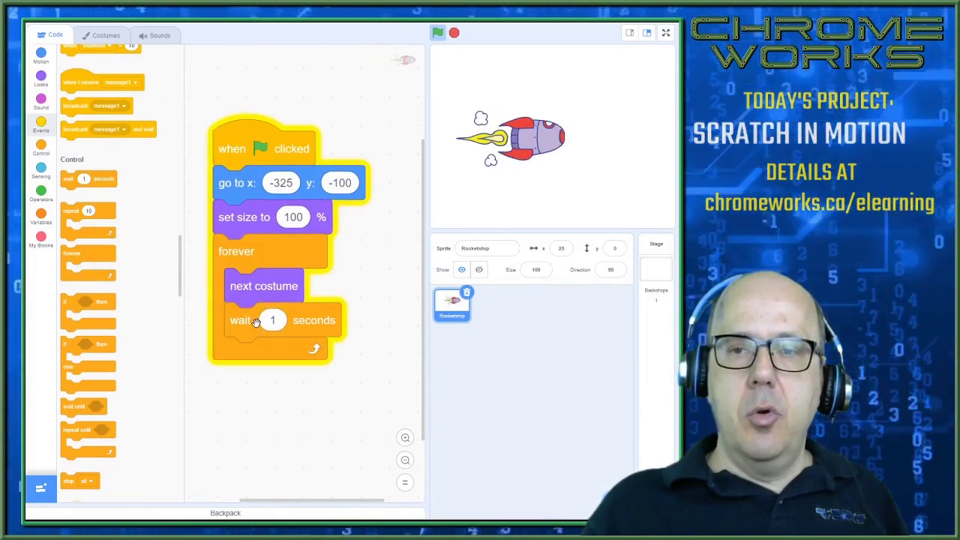
click(274, 318)
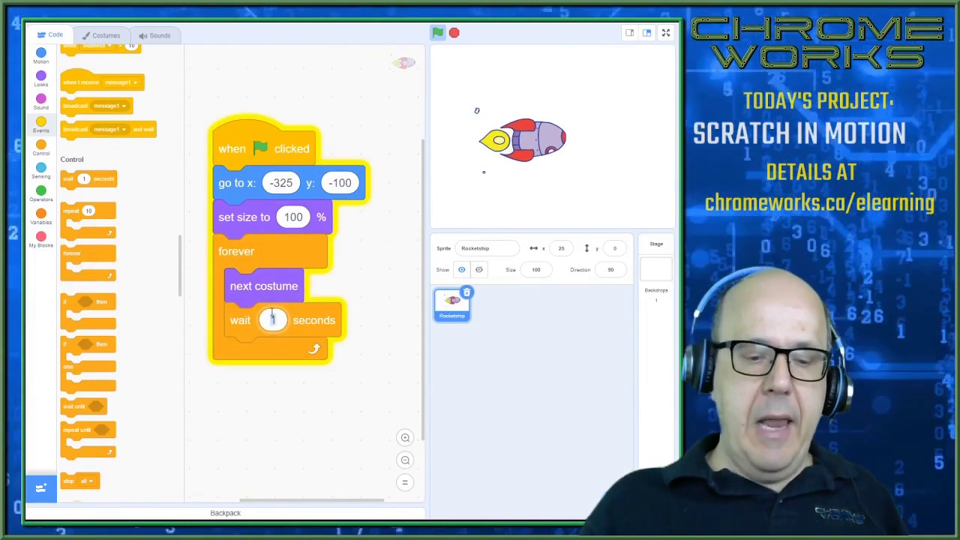
text(0.2)
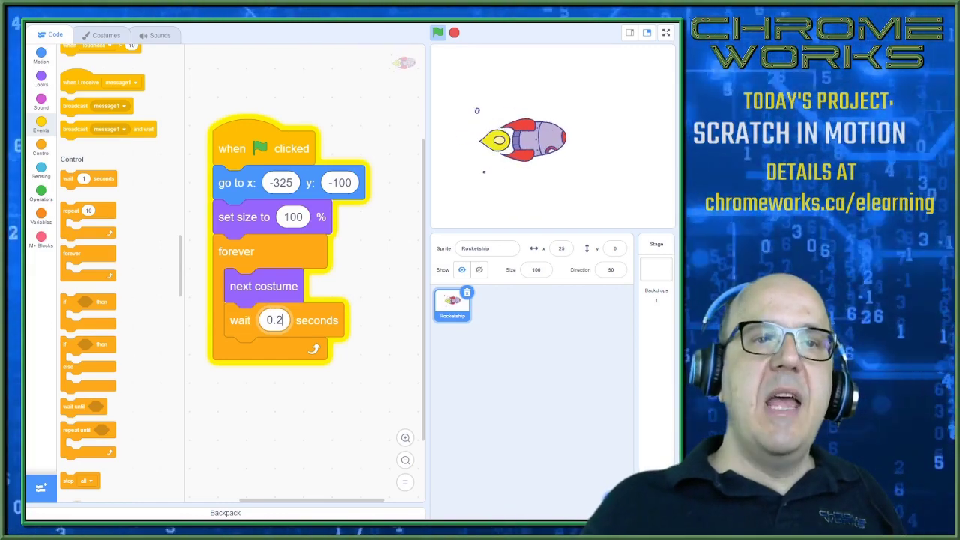
Step: Save the project with the costume animation script
click(109, 12)
click(128, 49)
click(290, 417)
drag(290, 418, 290, 394)
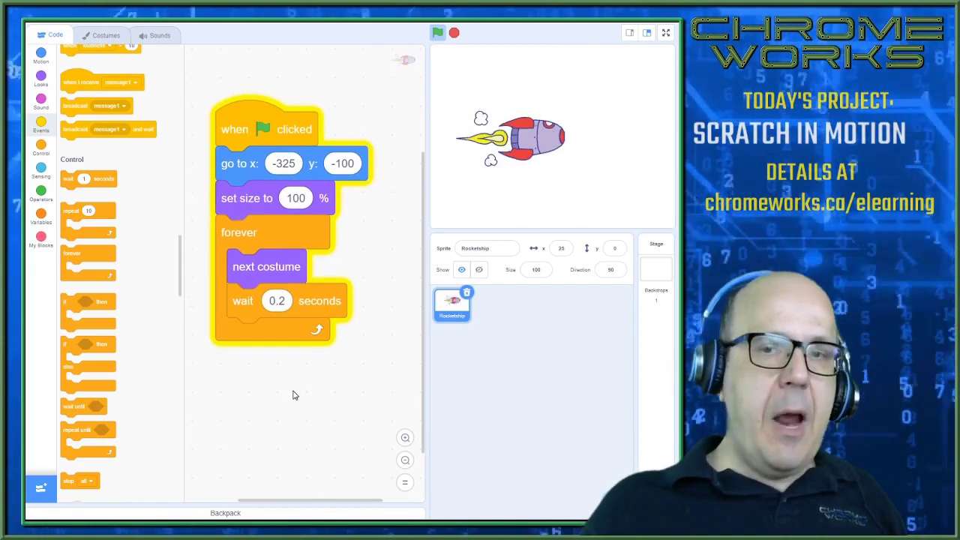
Step: Set the script's "set size to" block back to 1%
click(296, 199)
text(1)
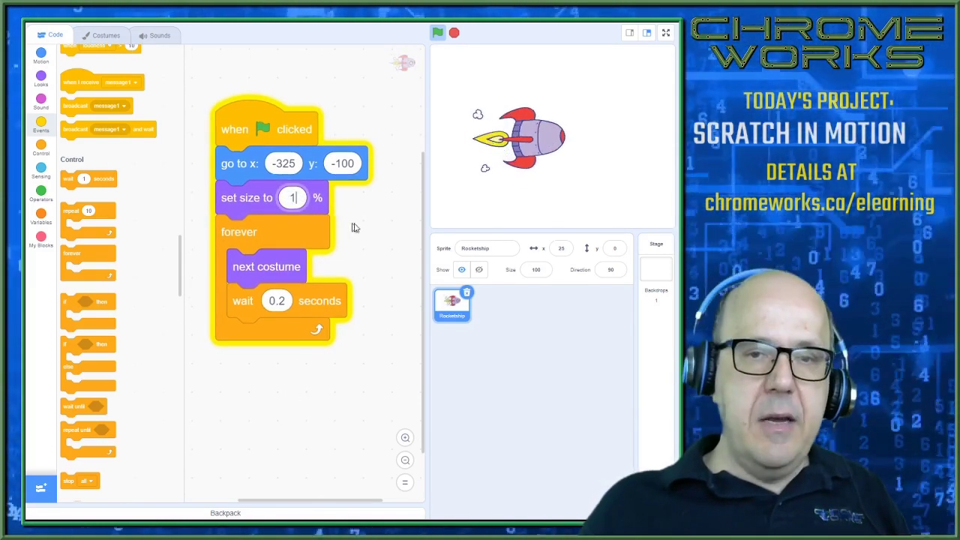
Step: Switch the Rocketship project to the small stage layout to make room for a second script beside the first one
scroll(360, 236, right, 3)
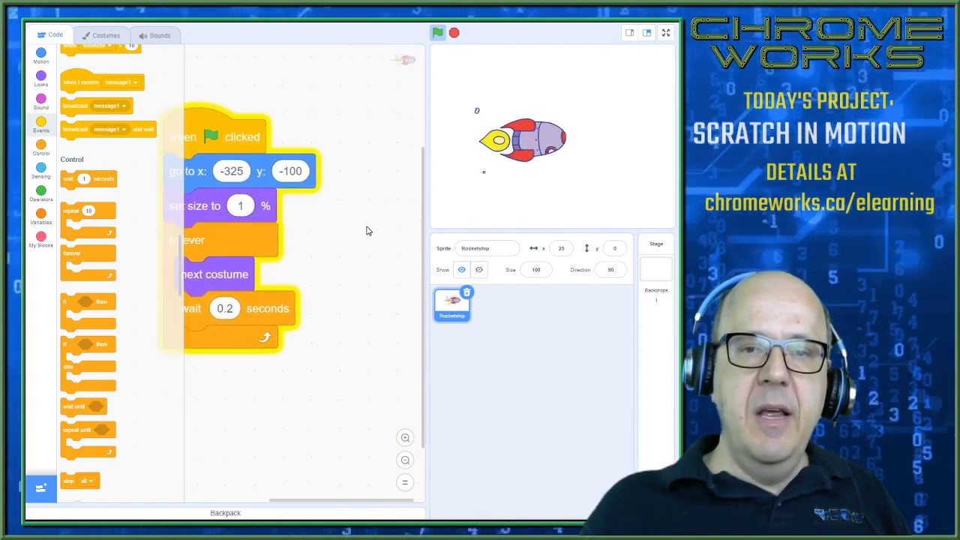
scroll(367, 231, right, 1)
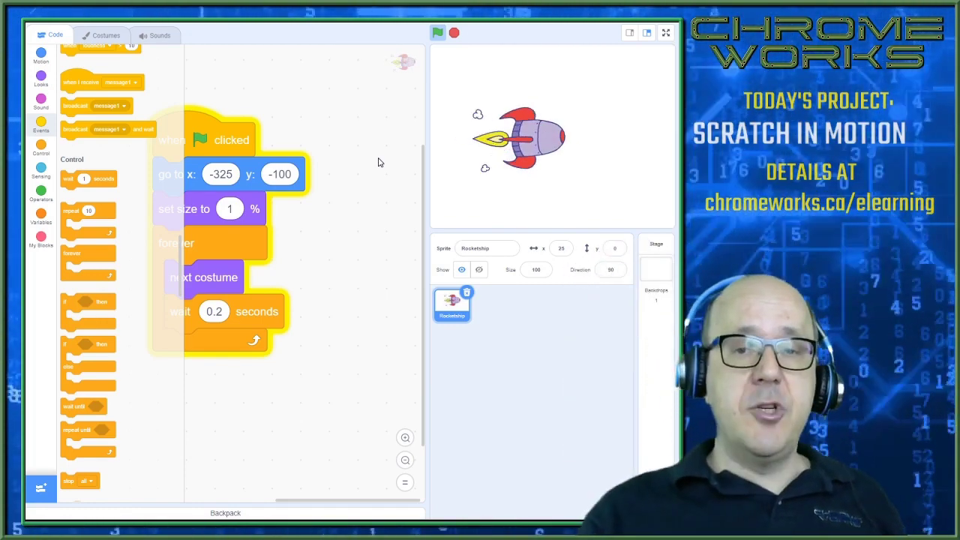
scroll(345, 169, down, 1)
scroll(341, 180, up, 2)
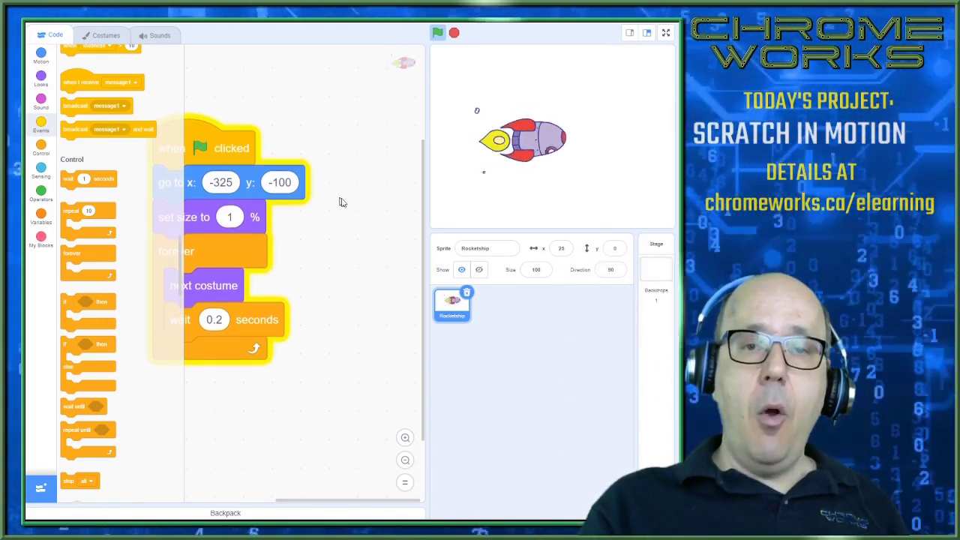
click(630, 32)
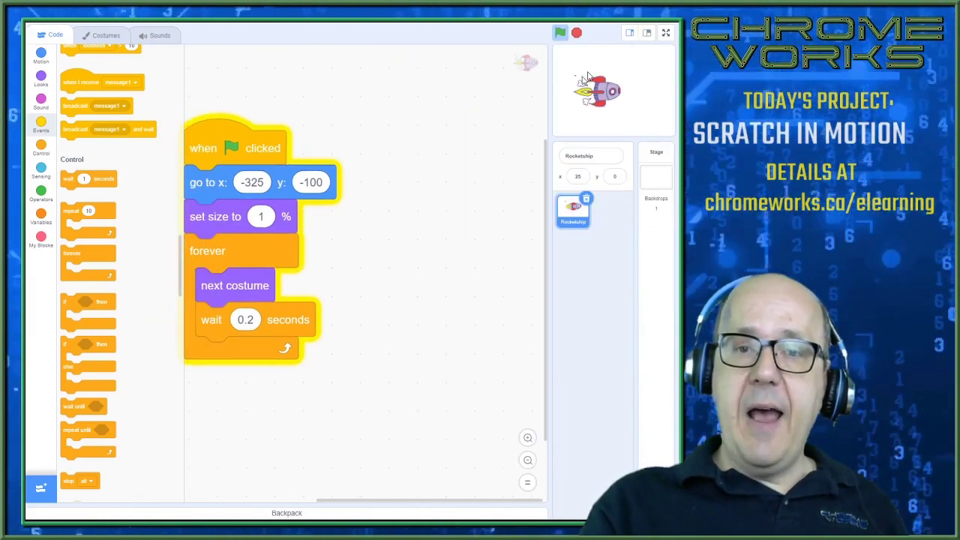
scroll(443, 194, up, 2)
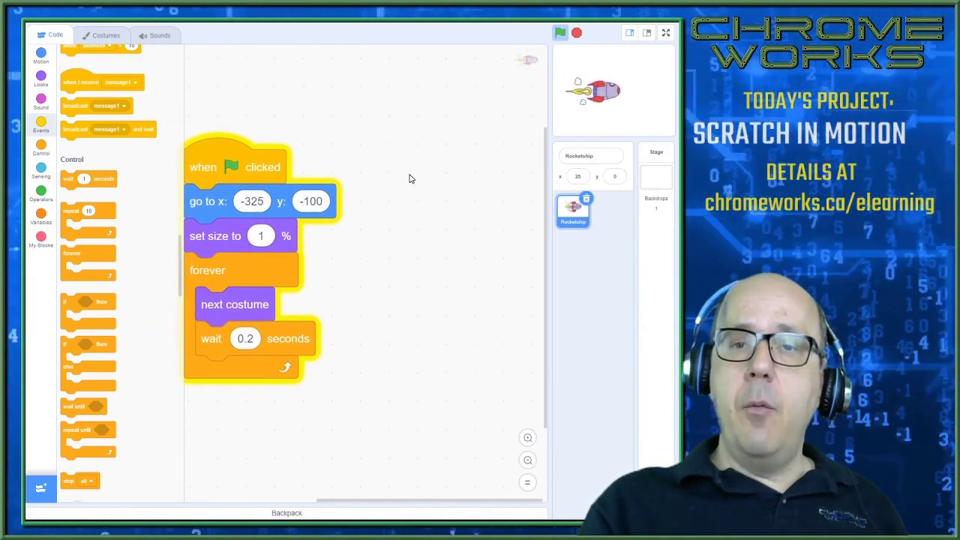
scroll(107, 154, up, 4)
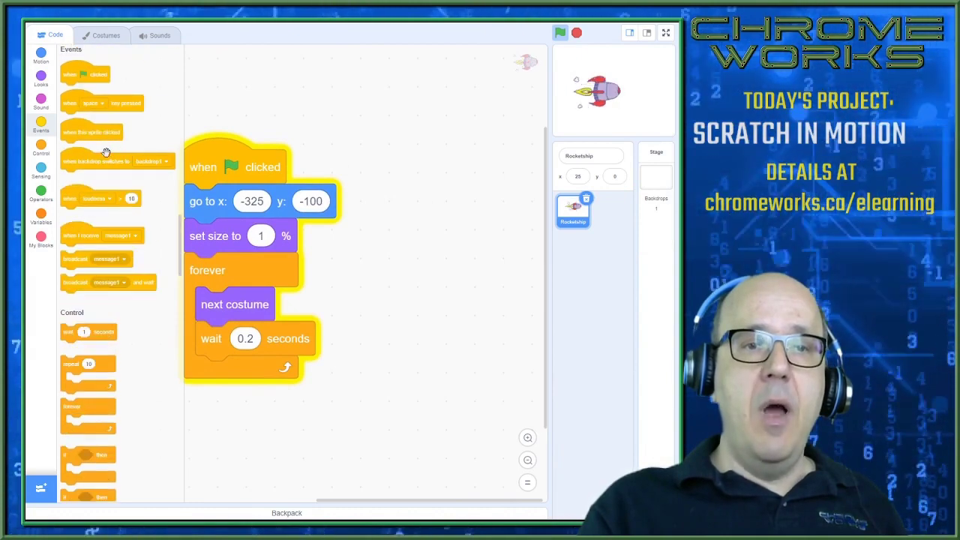
scroll(108, 157, down, 2)
drag(85, 74, 408, 154)
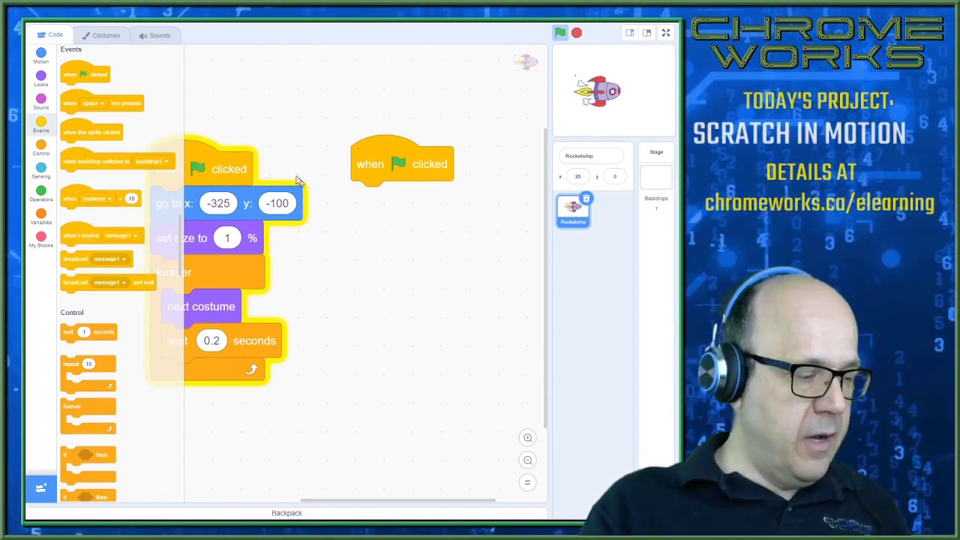
drag(378, 164, 112, 226)
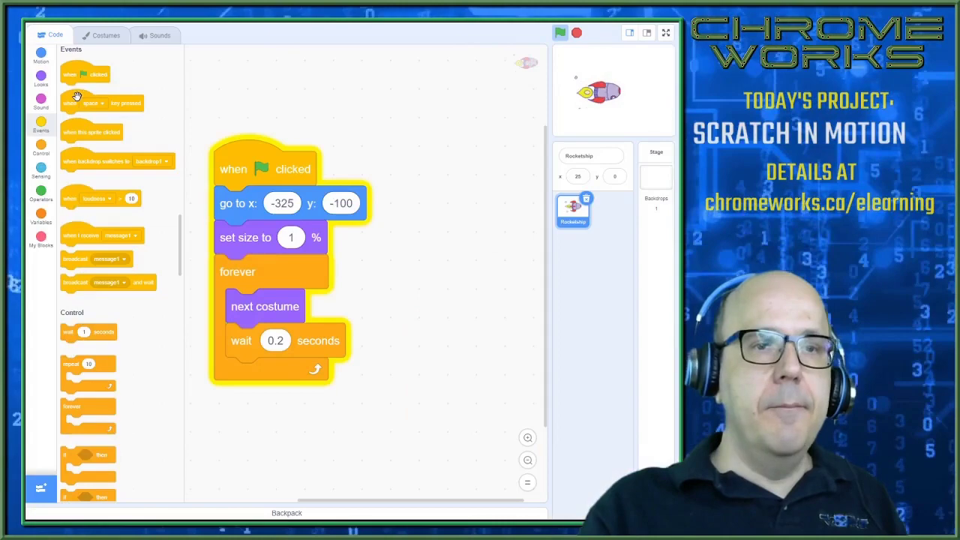
Step: Start a second Rocketship script beside the green-flag script with a "when space key pressed" event block
drag(76, 96, 405, 157)
drag(428, 235, 358, 235)
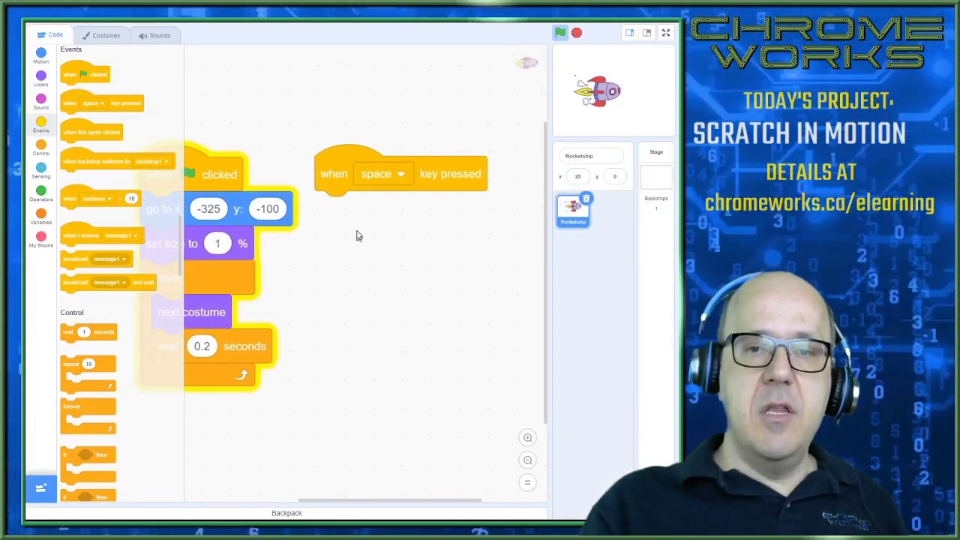
drag(333, 176, 352, 172)
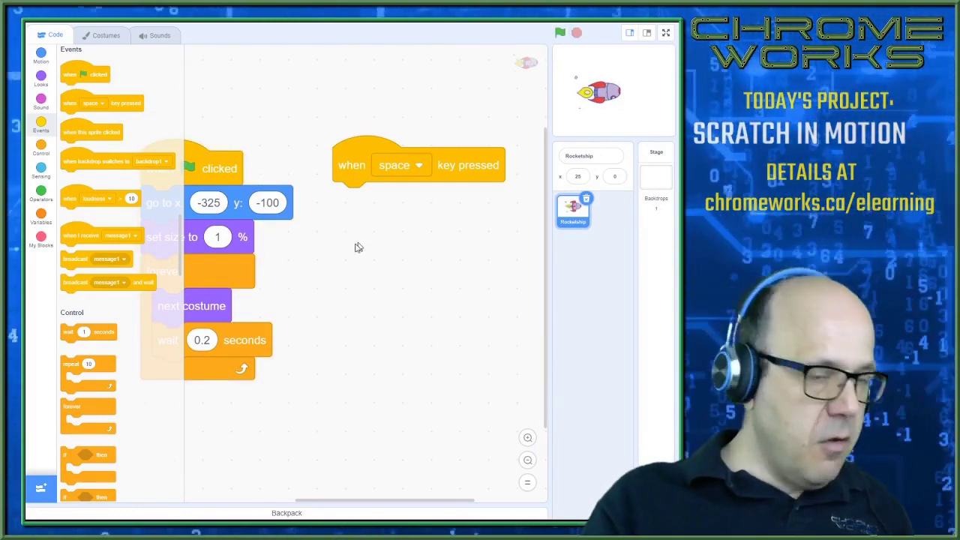
Step: Attach a "point in direction" block under the space-key event and set its direction to 45
click(42, 79)
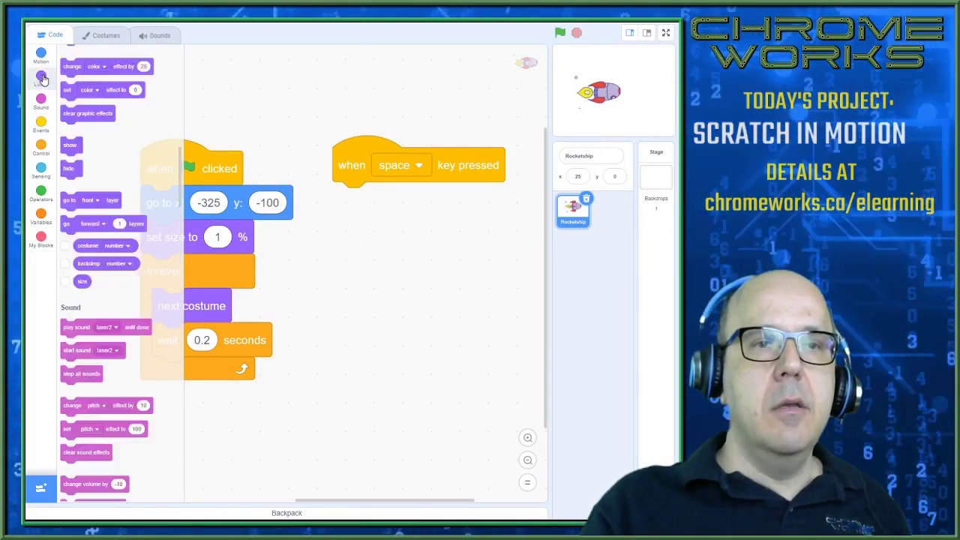
click(40, 59)
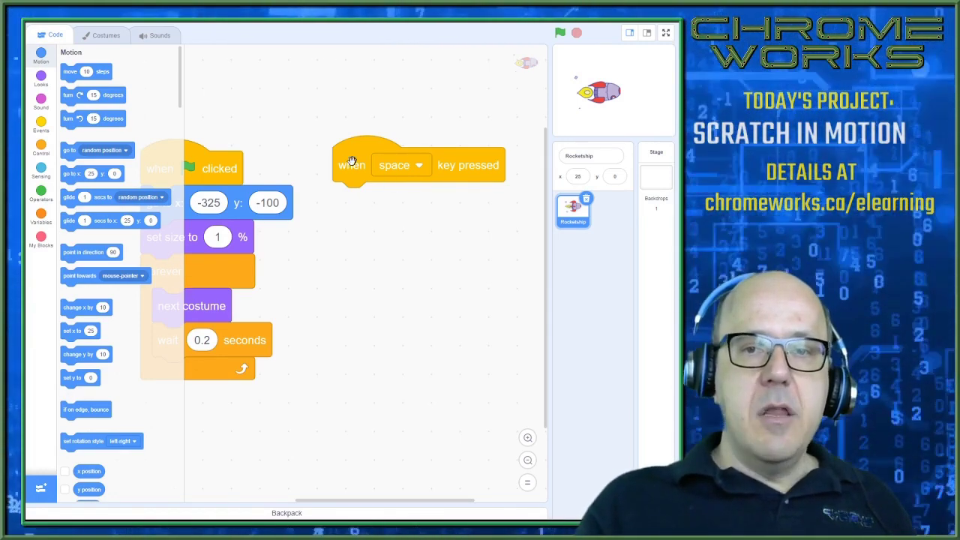
drag(348, 231, 335, 240)
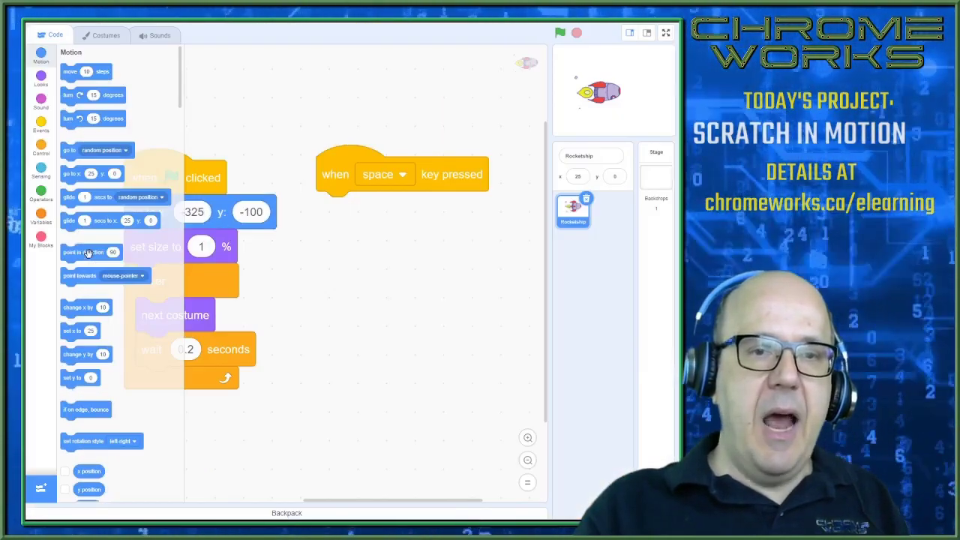
drag(88, 252, 372, 210)
click(425, 209)
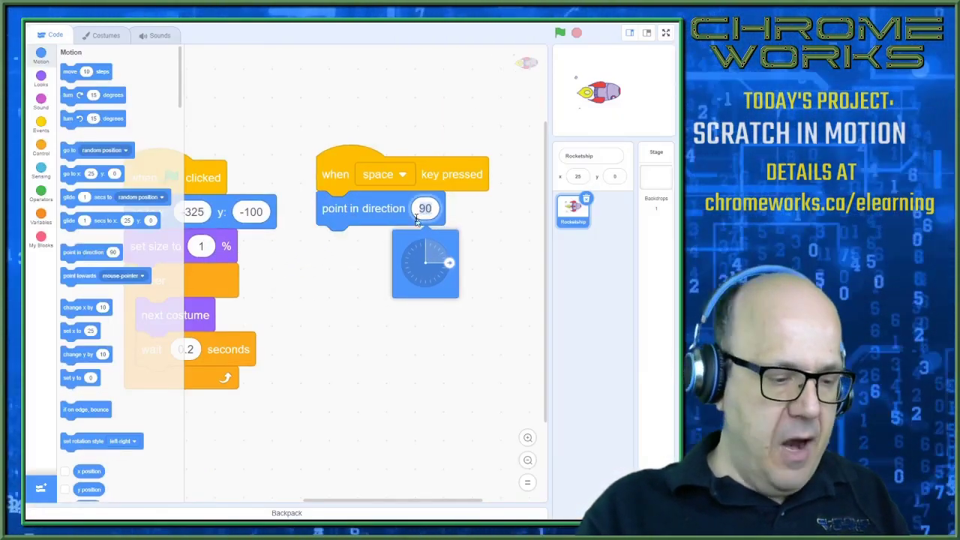
text(2)
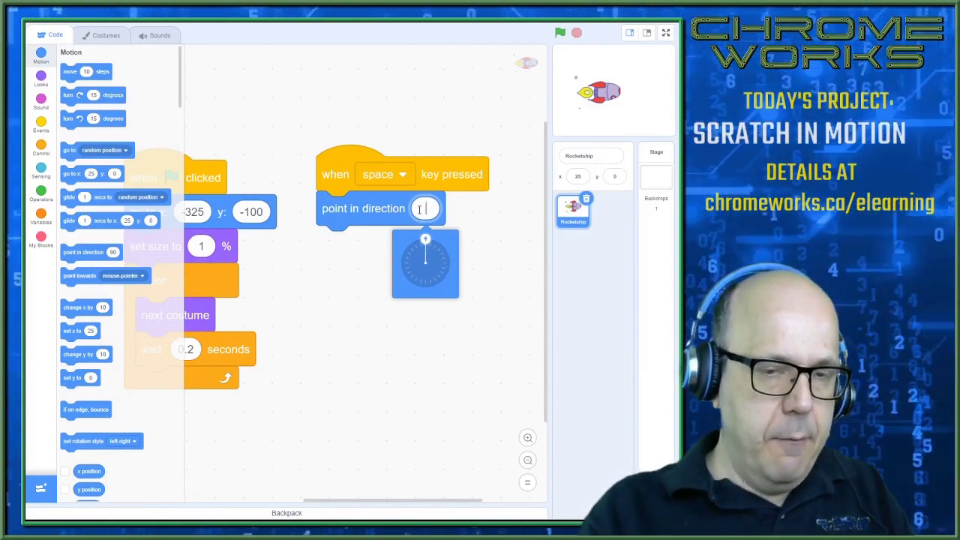
text(45)
click(498, 248)
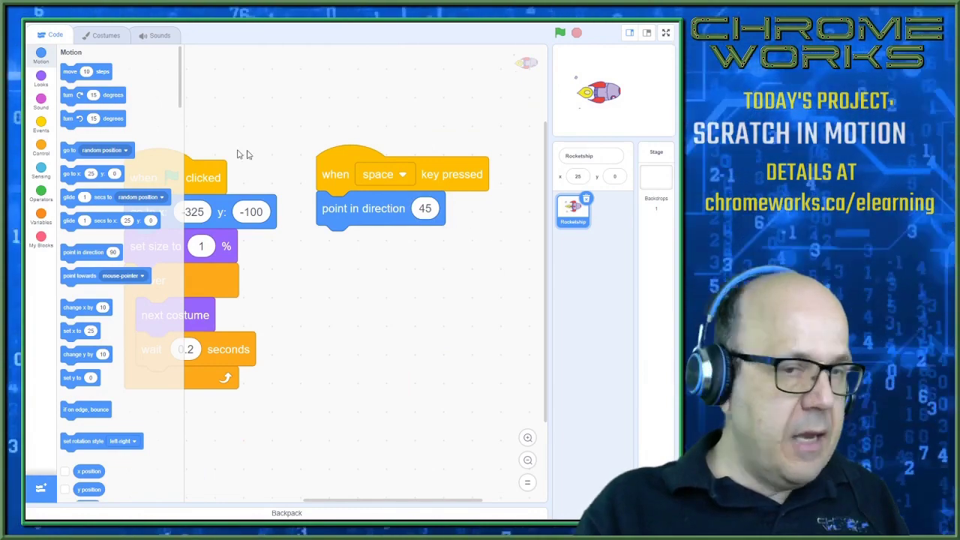
Step: Add a forever loop below the direction block and place a "change size by" block set to 0.5 inside it
click(41, 146)
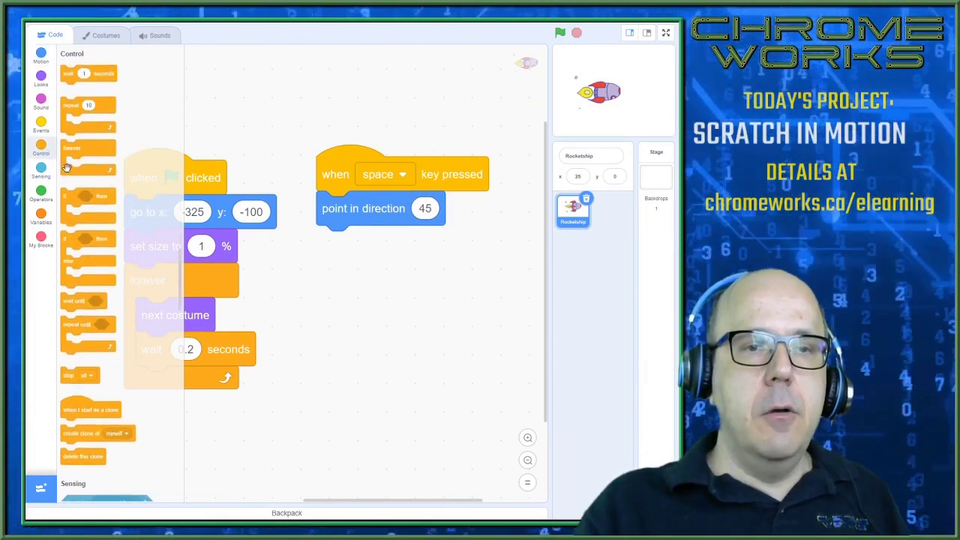
drag(72, 143, 329, 248)
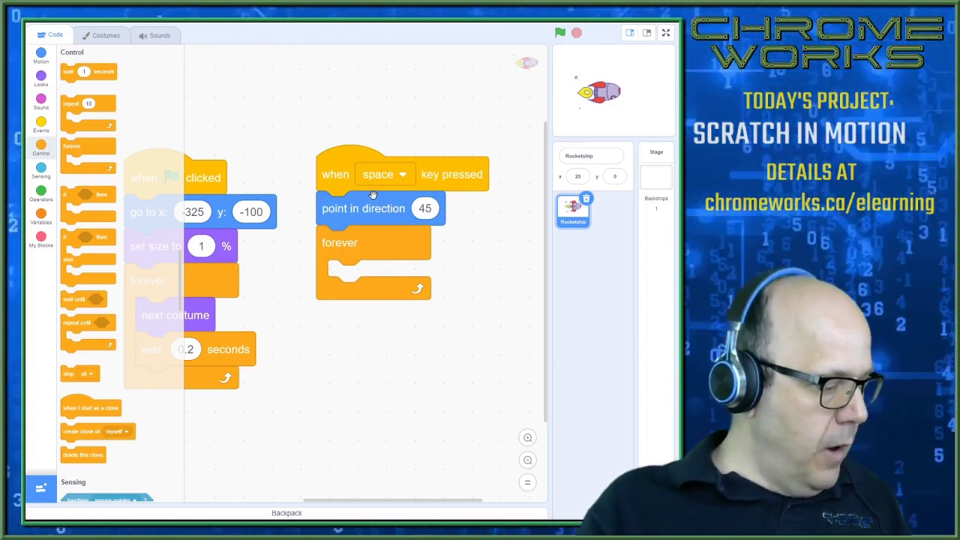
click(41, 81)
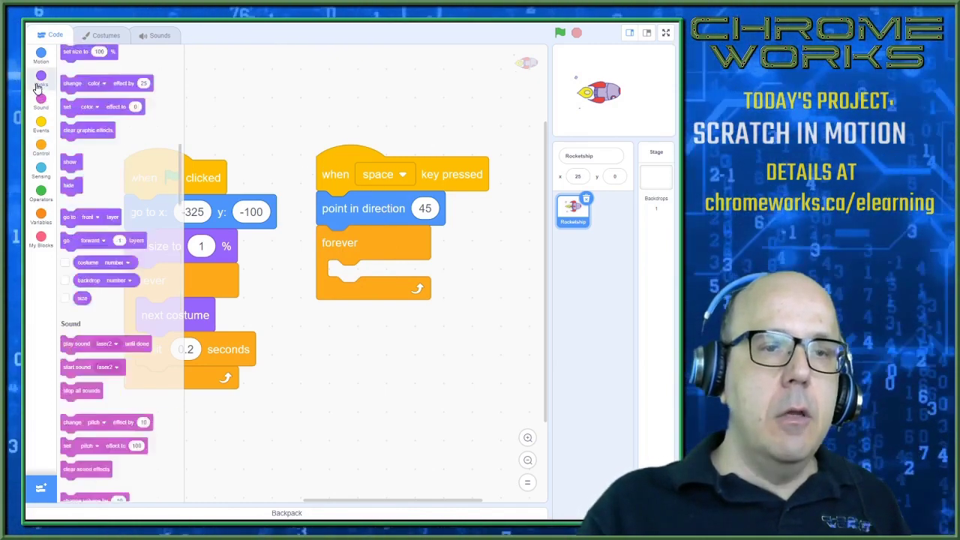
scroll(97, 280, down, 2)
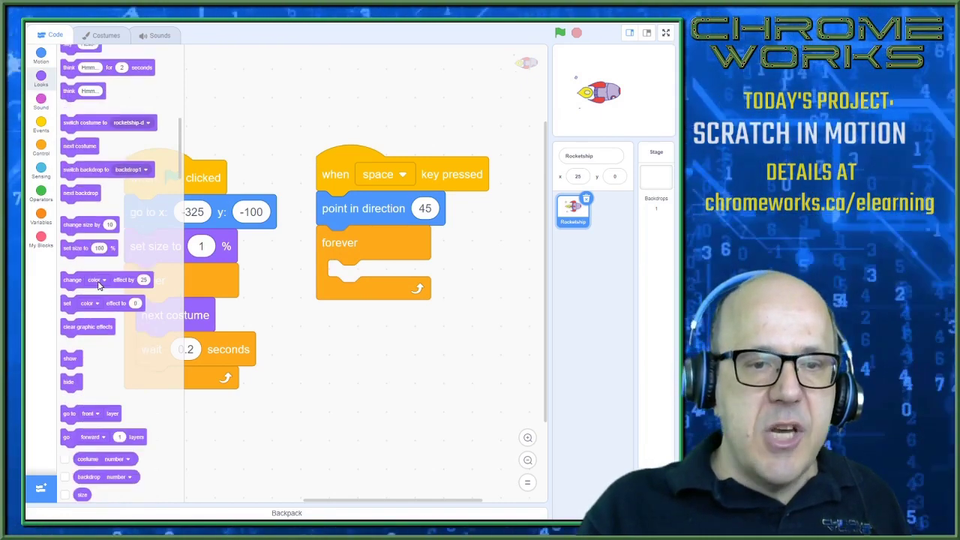
scroll(96, 279, down, 2)
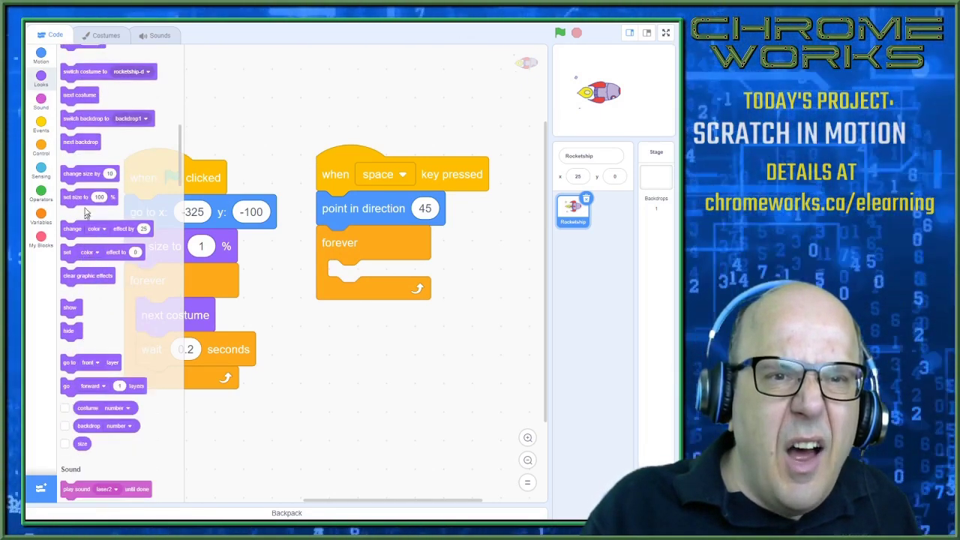
scroll(87, 192, up, 2)
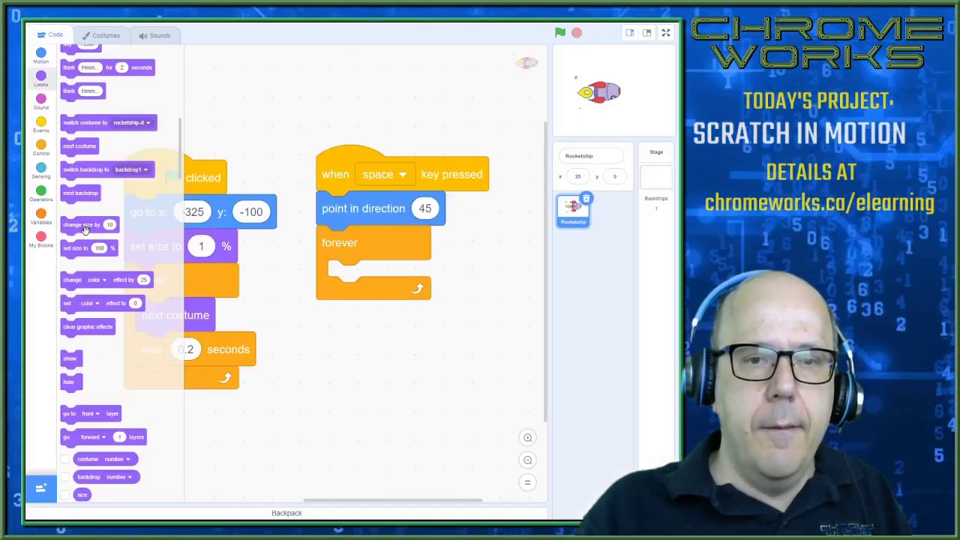
drag(84, 226, 376, 277)
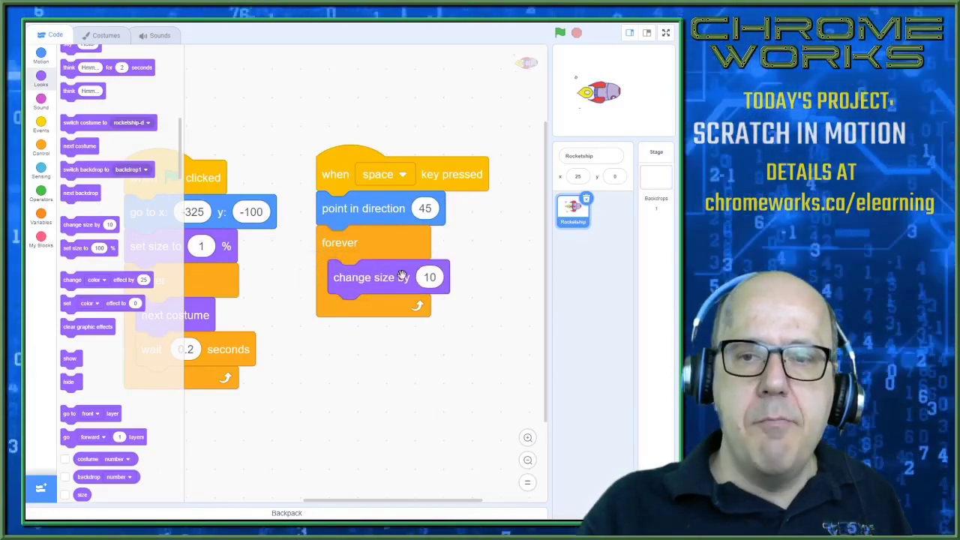
click(433, 277)
text(0)
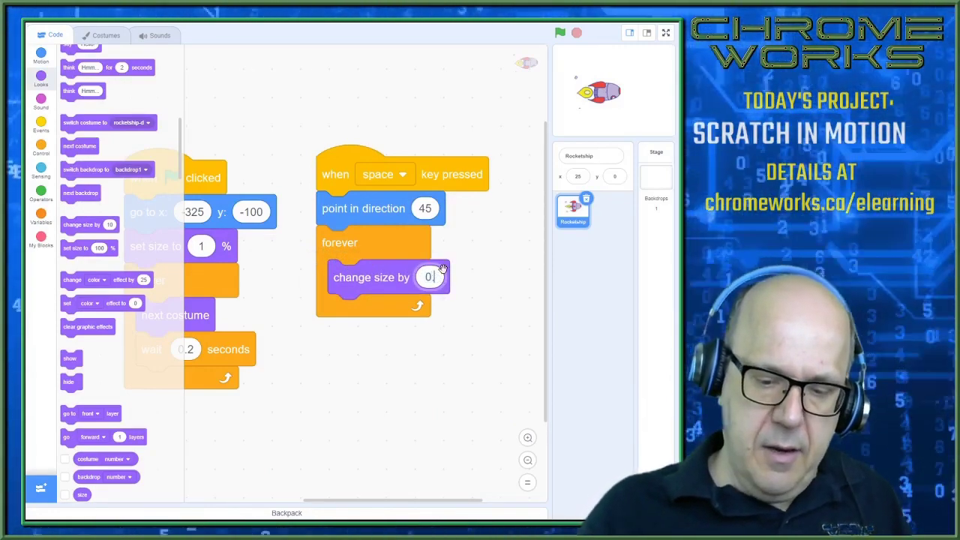
text(.5)
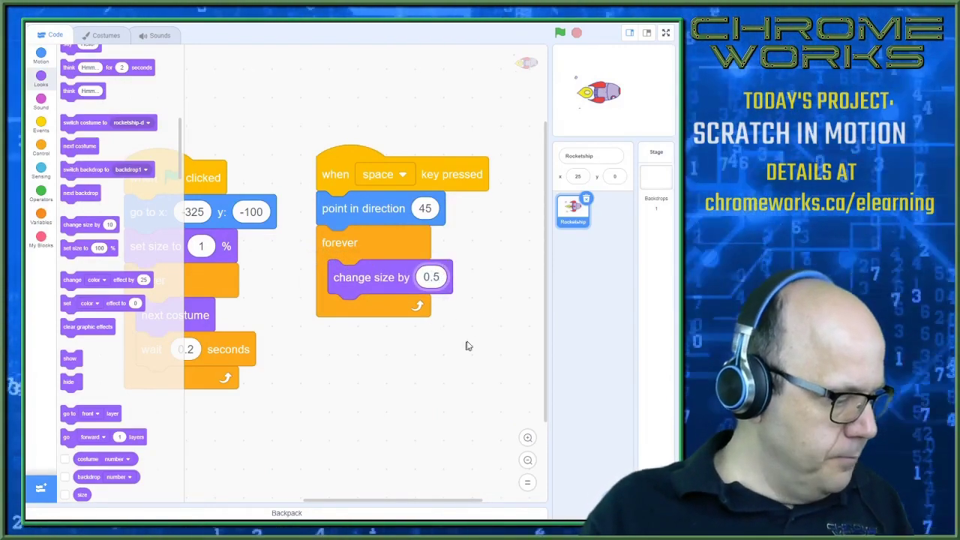
click(448, 341)
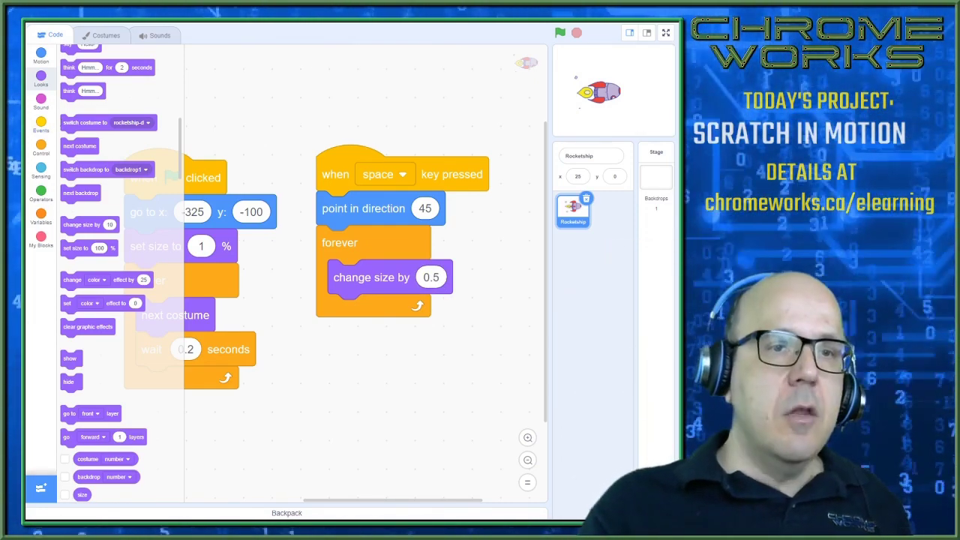
Step: Add a clockwise turn of 0.2 degrees below the "change size by" block inside the forever loop
click(46, 55)
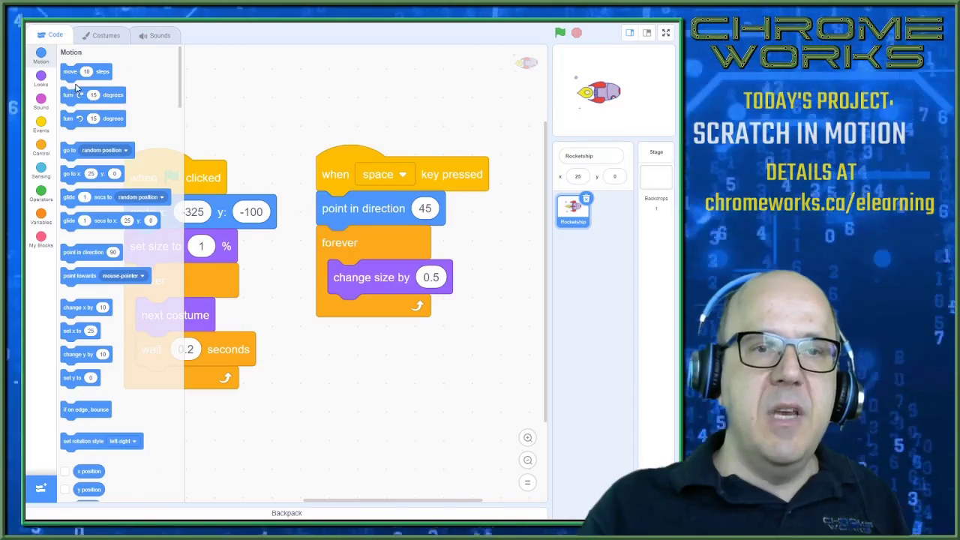
drag(75, 91, 349, 304)
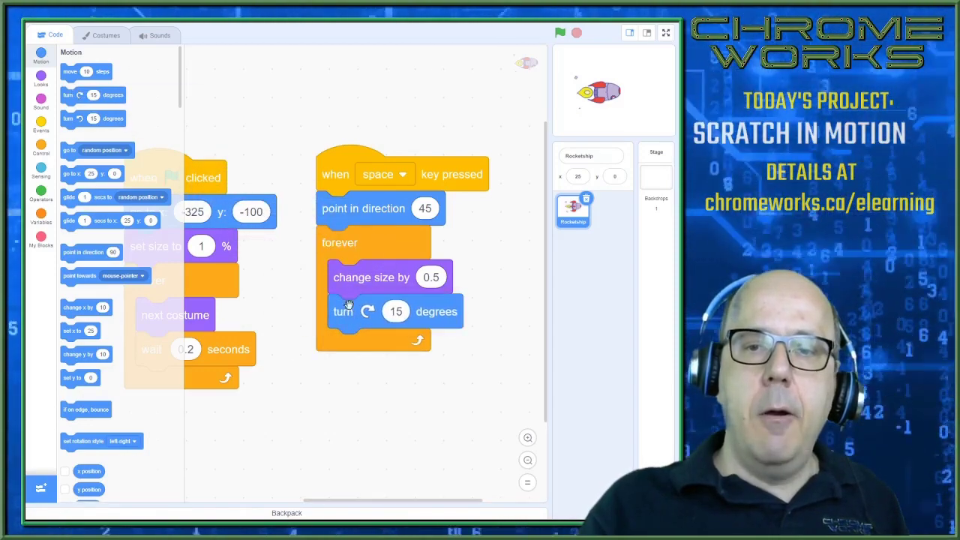
click(397, 312)
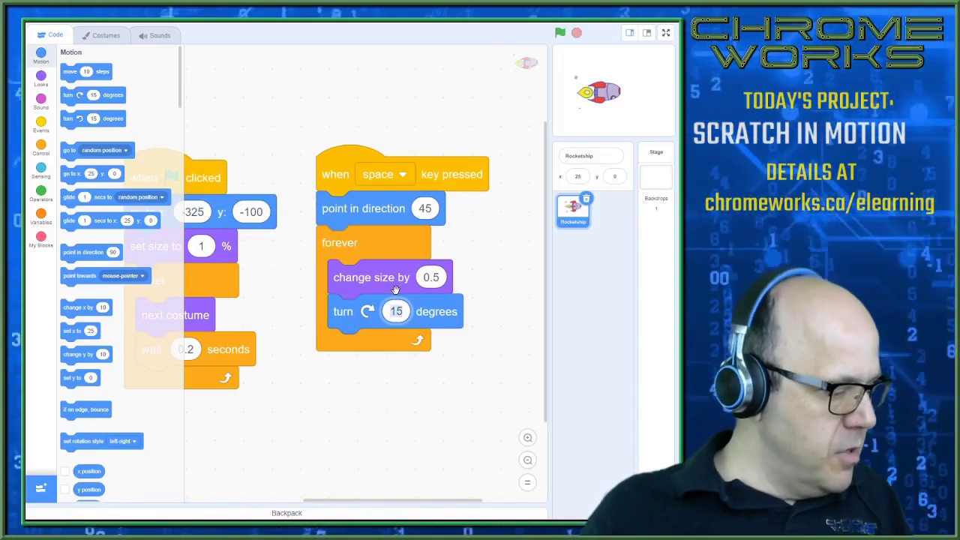
text(0.2)
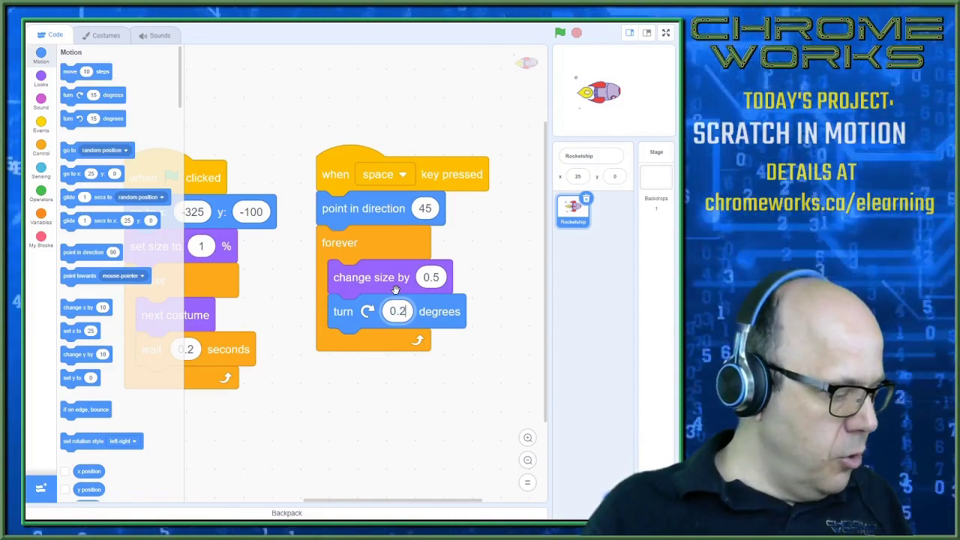
click(304, 110)
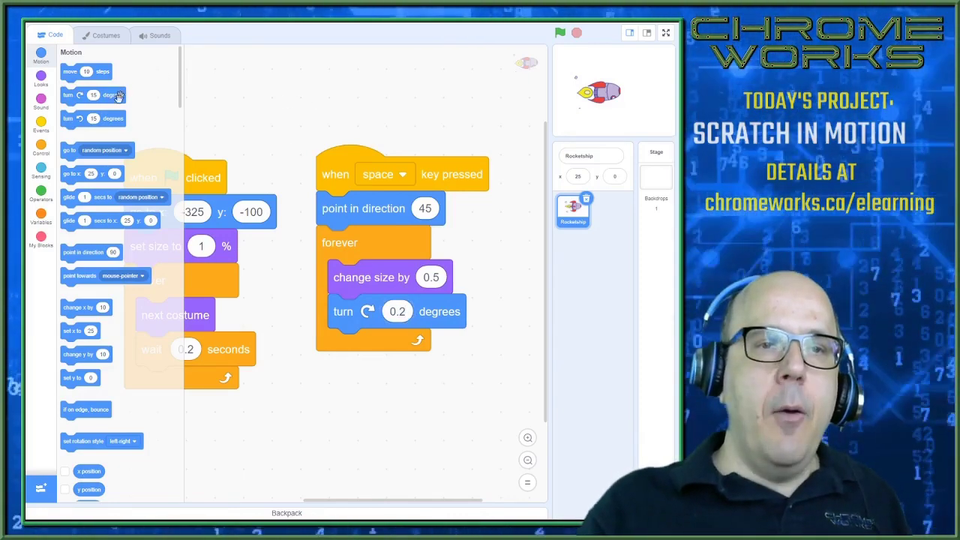
Step: Add a "move" block set to 2 steps below the turn block inside the forever loop
drag(83, 73, 374, 341)
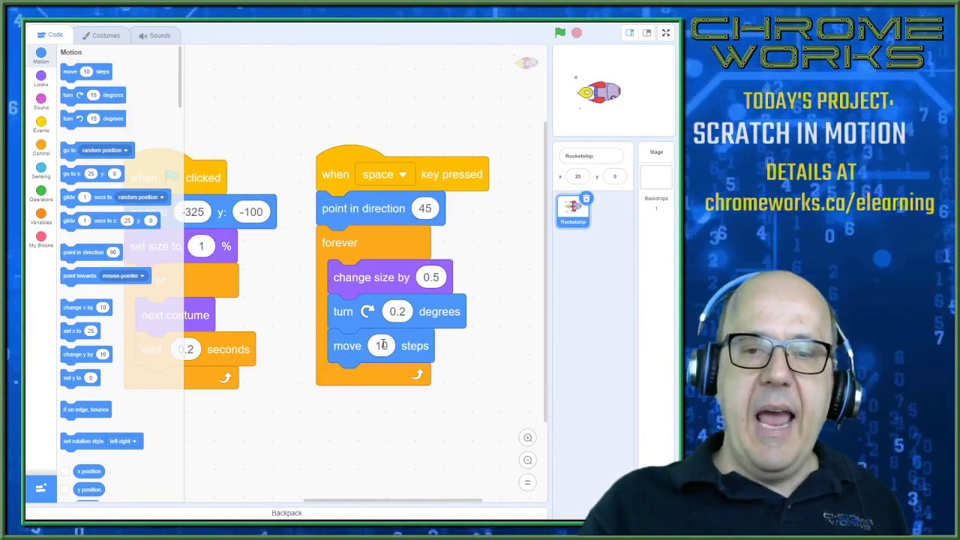
click(383, 344)
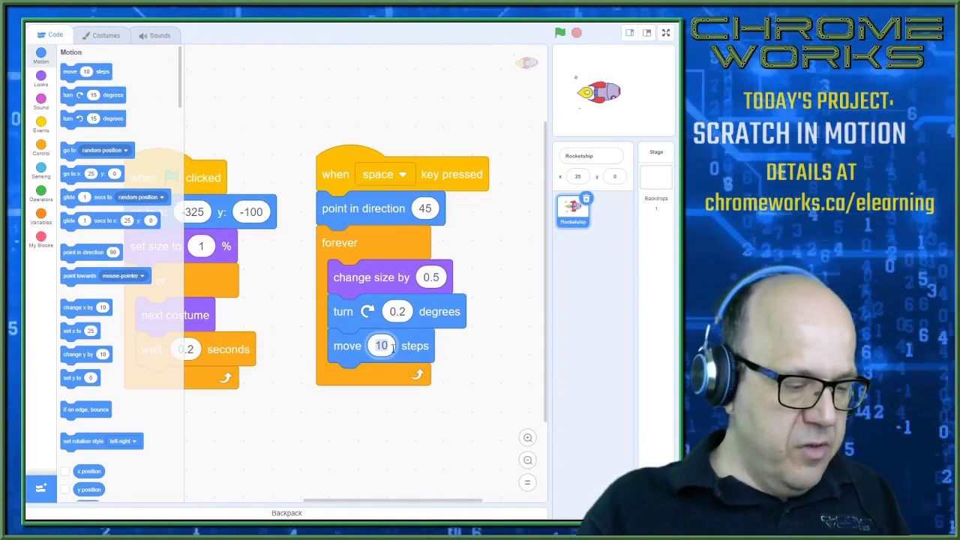
click(438, 123)
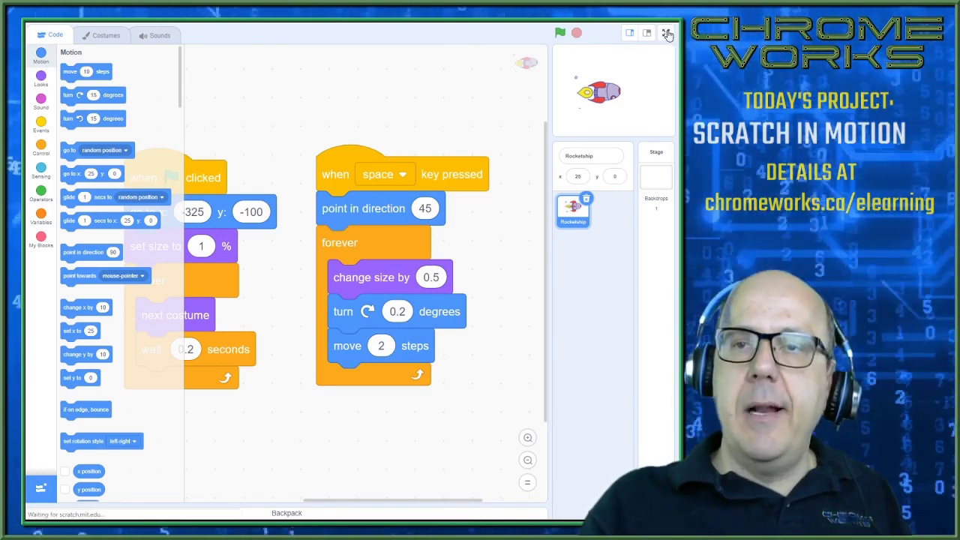
Step: Show the stage in full screen and run the project with the green flag
click(665, 33)
click(38, 13)
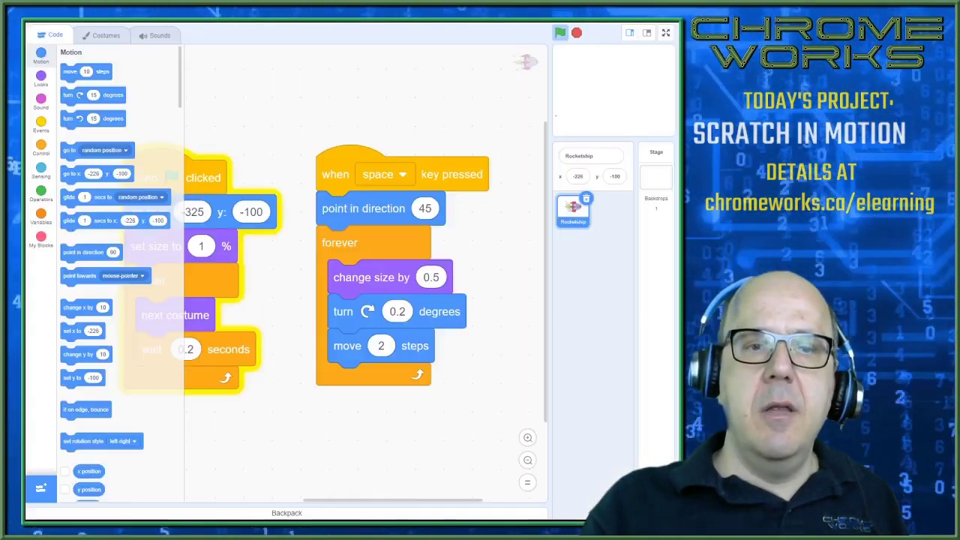
Step: Leave the full-screen stage and set the x value of the "go to" block to -350
key(Escape)
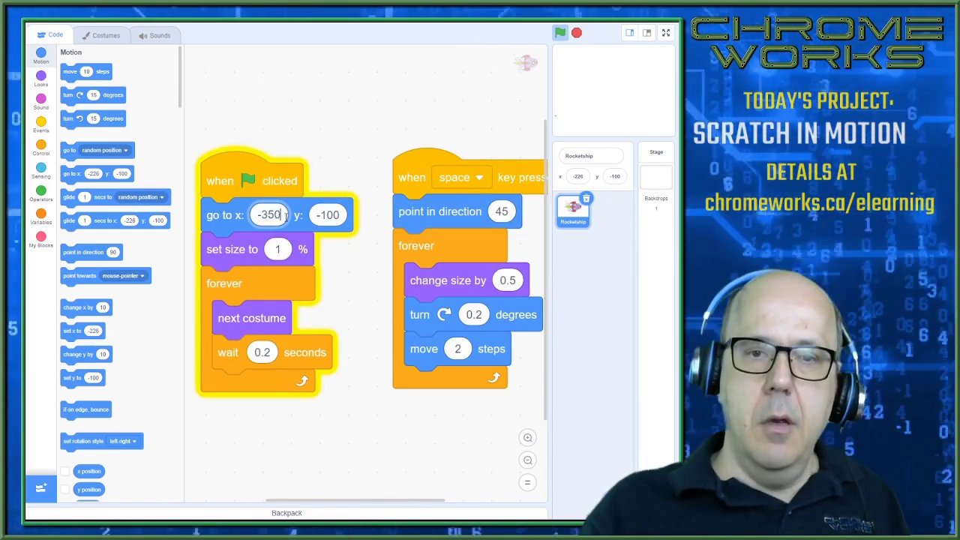
key(Return)
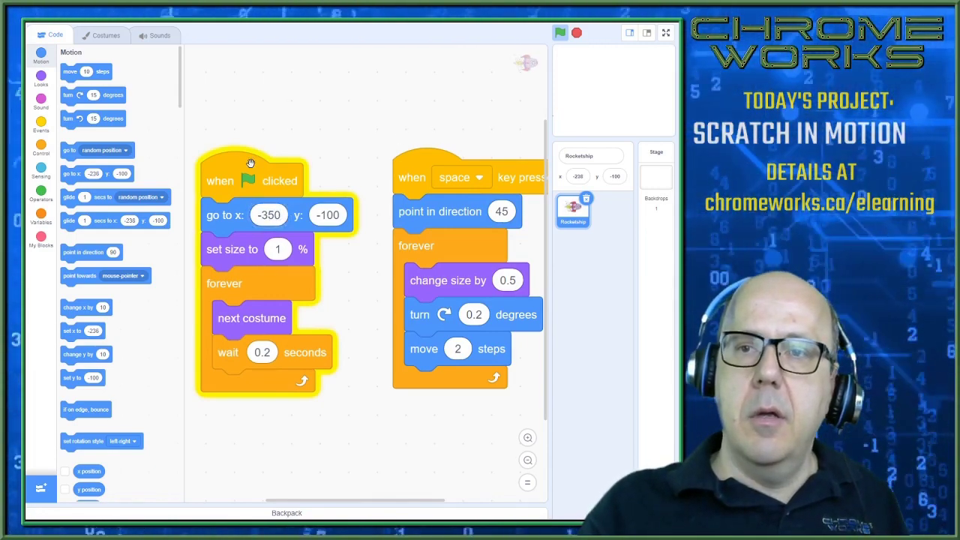
Step: Try an x value of -360 in the "go to" block, and set it back to -350
click(271, 214)
text(-360)
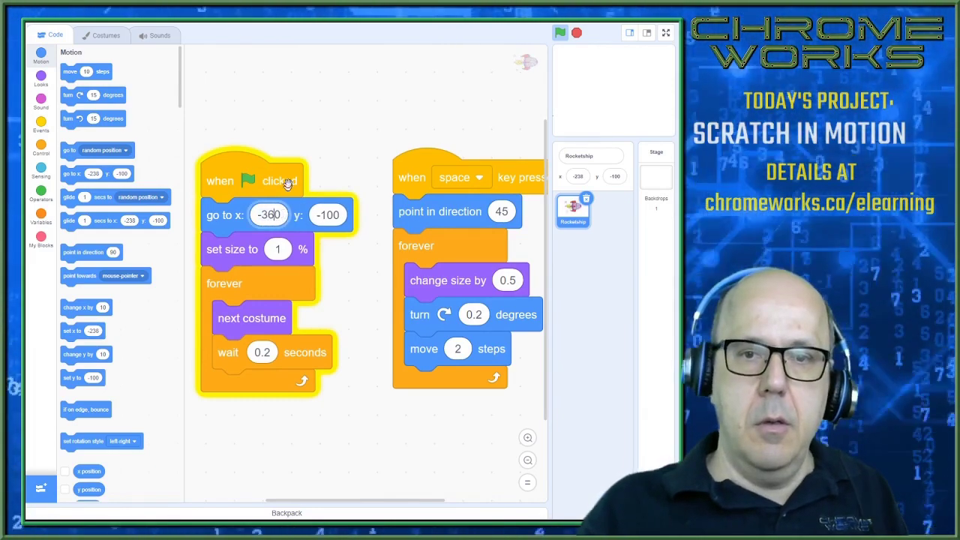
key(Return)
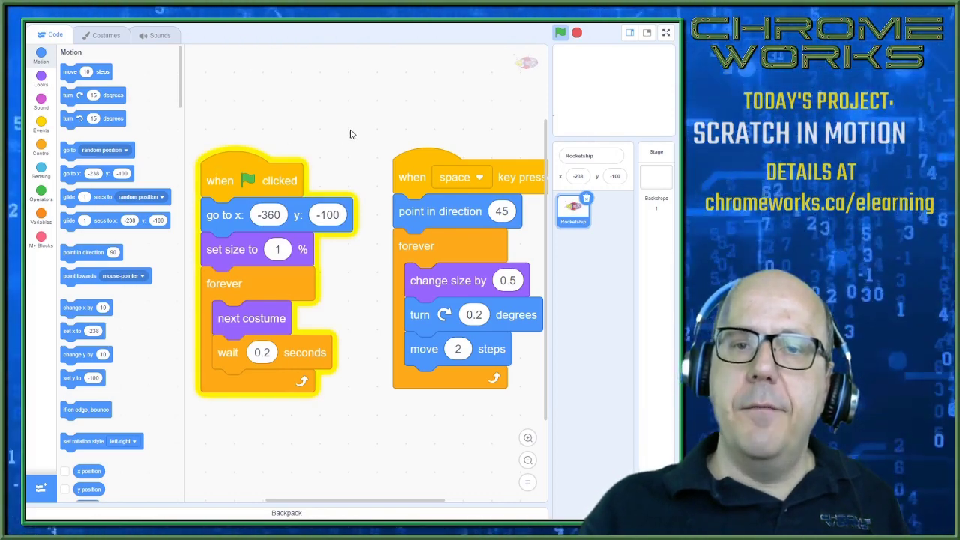
click(269, 214)
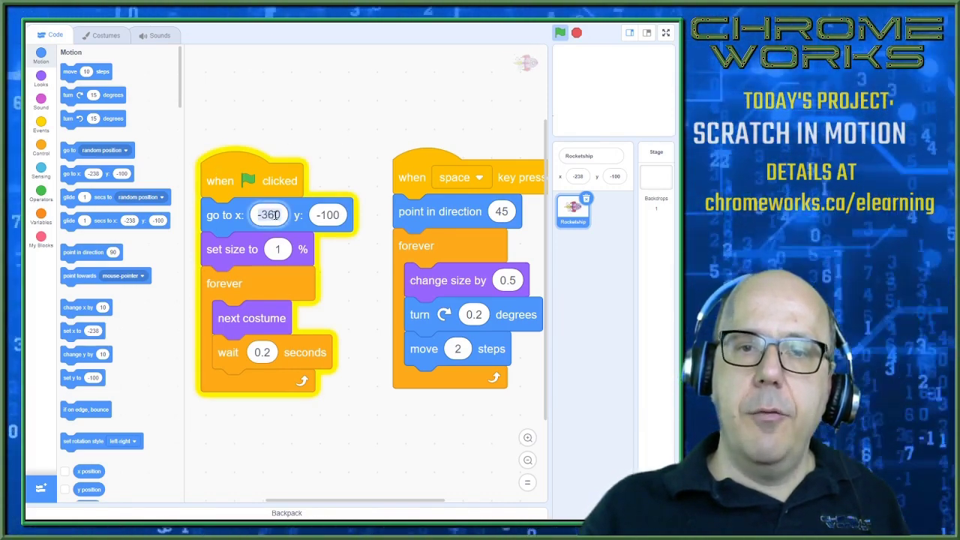
text(-350)
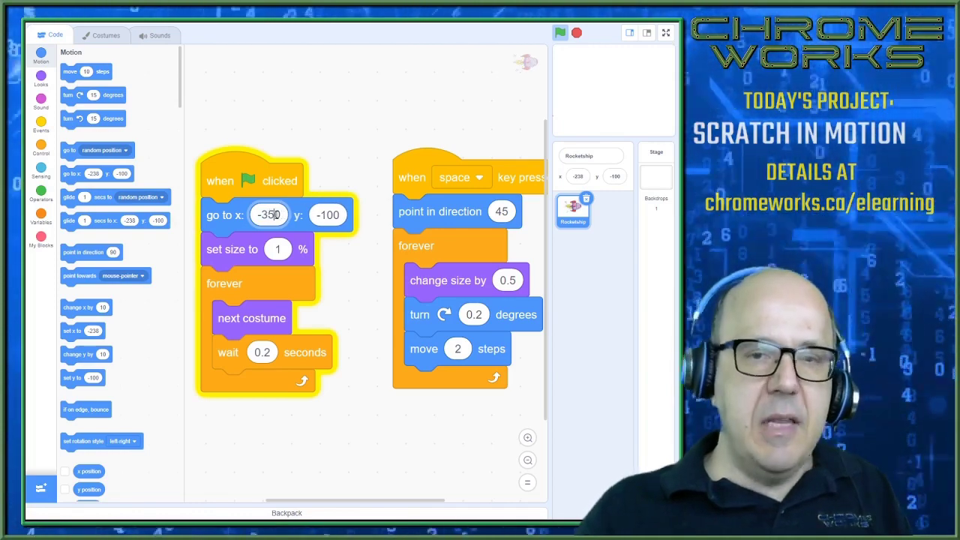
drag(327, 131, 335, 146)
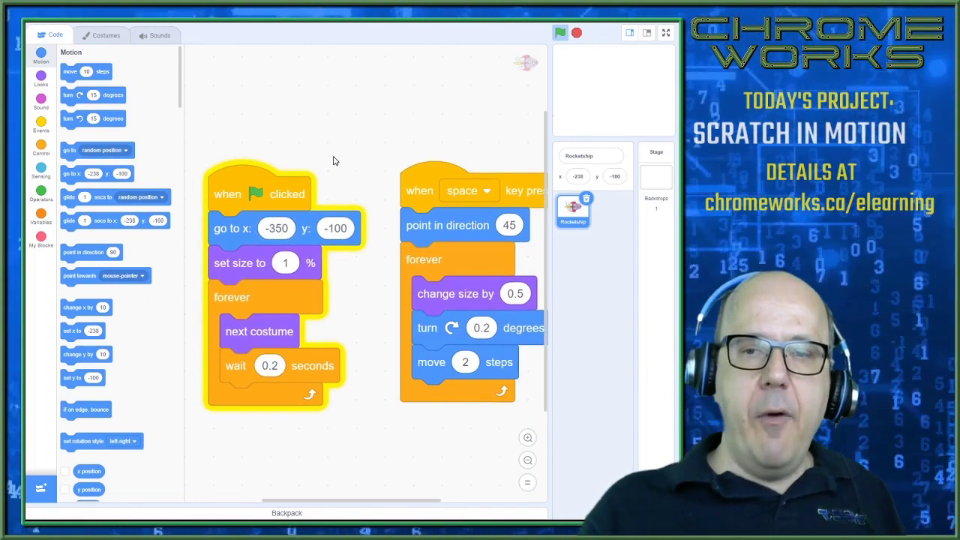
Step: Watch the rocket's flight on the full-screen stage, return to the editor and stop the project
click(665, 33)
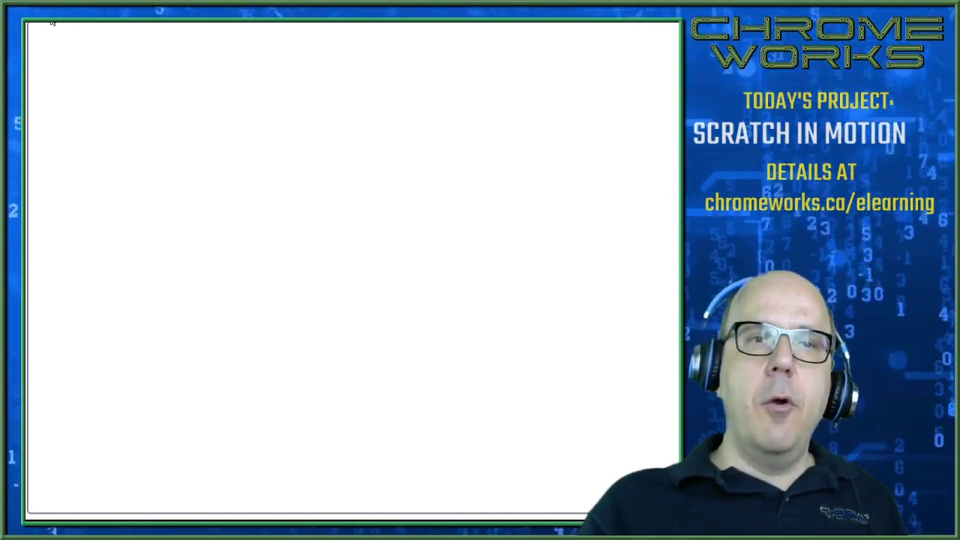
key(Escape)
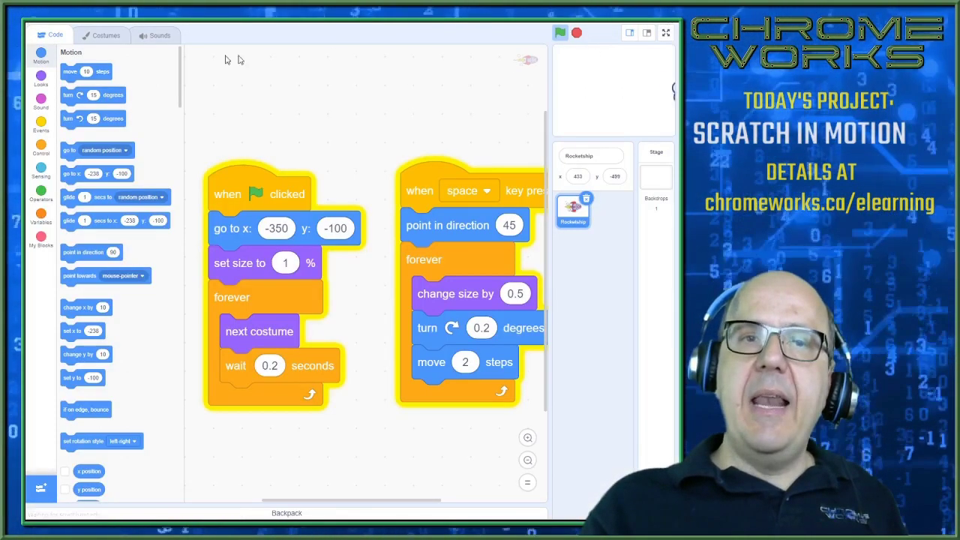
click(577, 35)
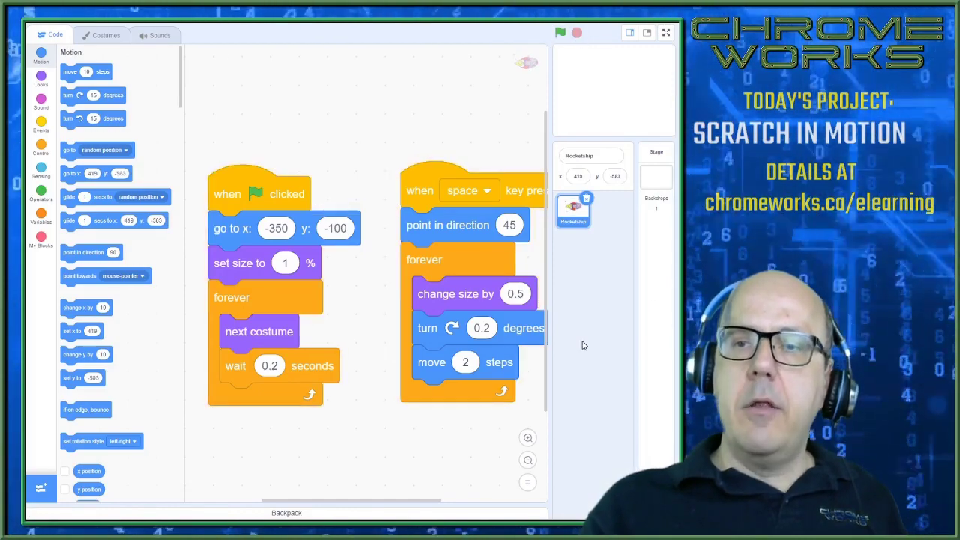
Step: Create a new painted backdrop for the Stage and convert it to bitmap
click(665, 251)
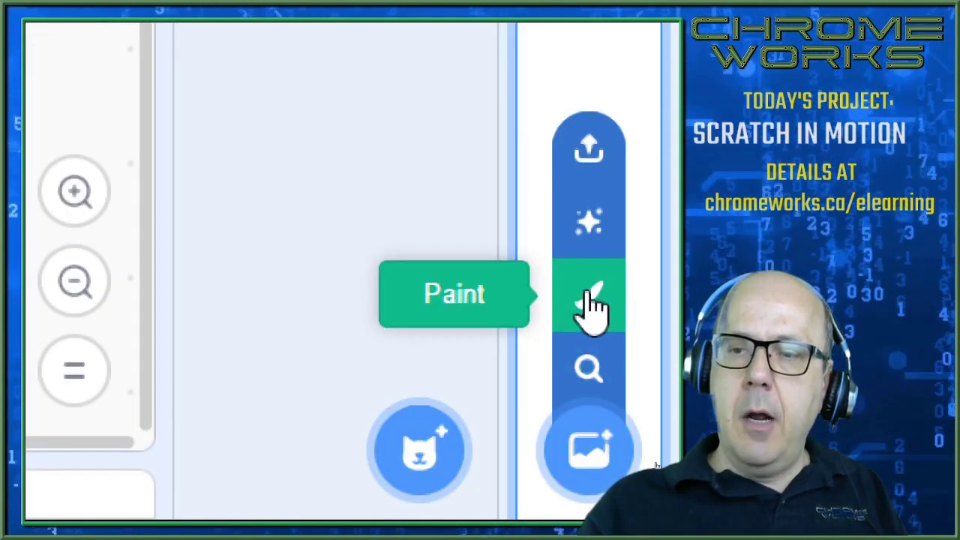
click(593, 307)
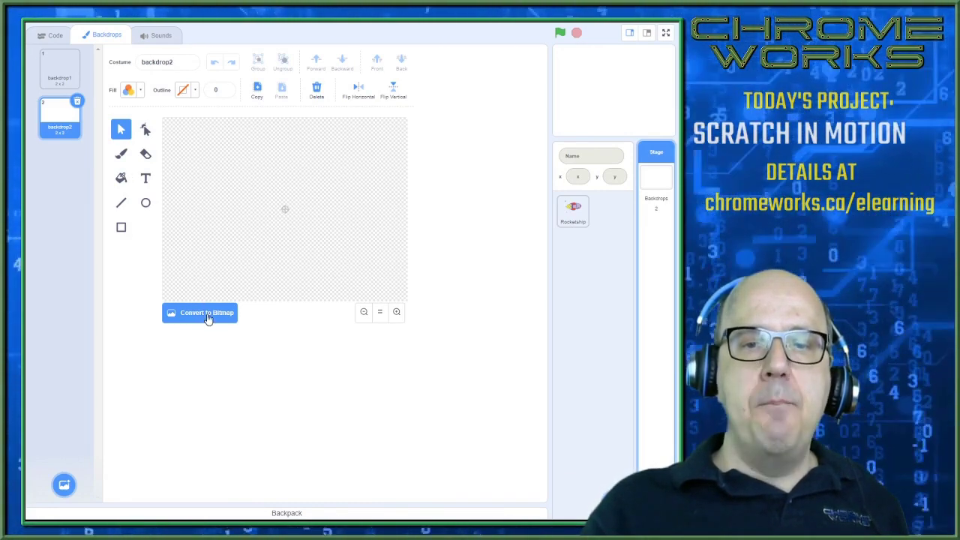
click(206, 315)
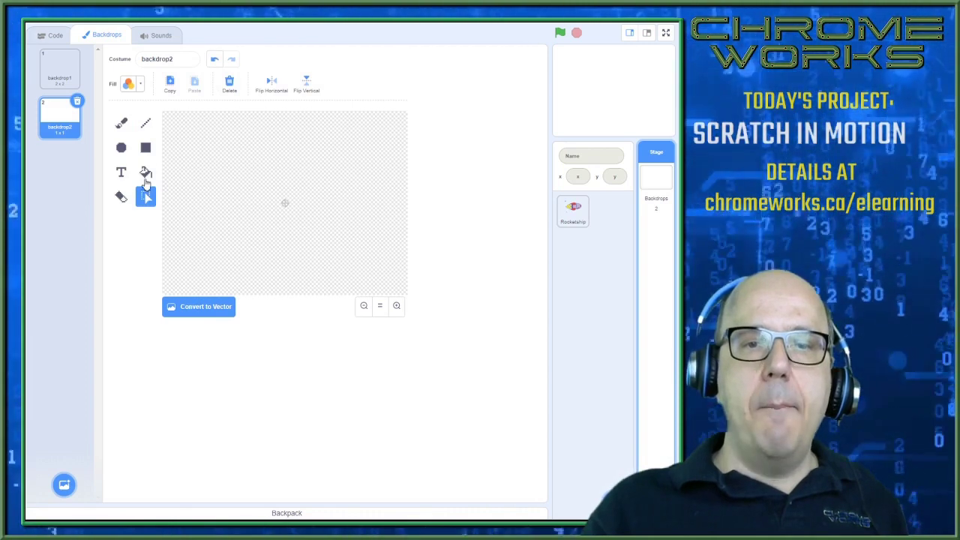
Step: Flood the whole backdrop with bright green using the Fill tool, with color 30, saturation 100 and brightness 100
click(146, 174)
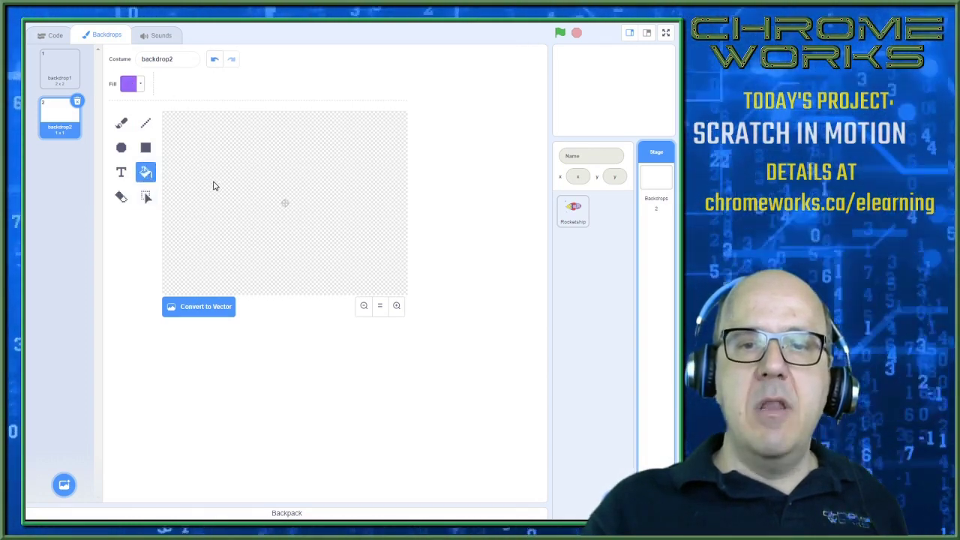
click(213, 185)
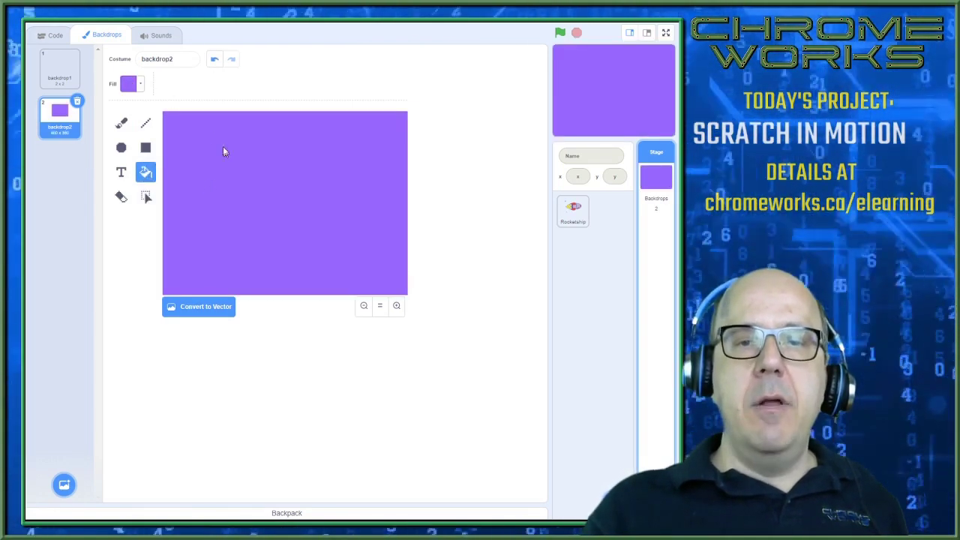
click(141, 87)
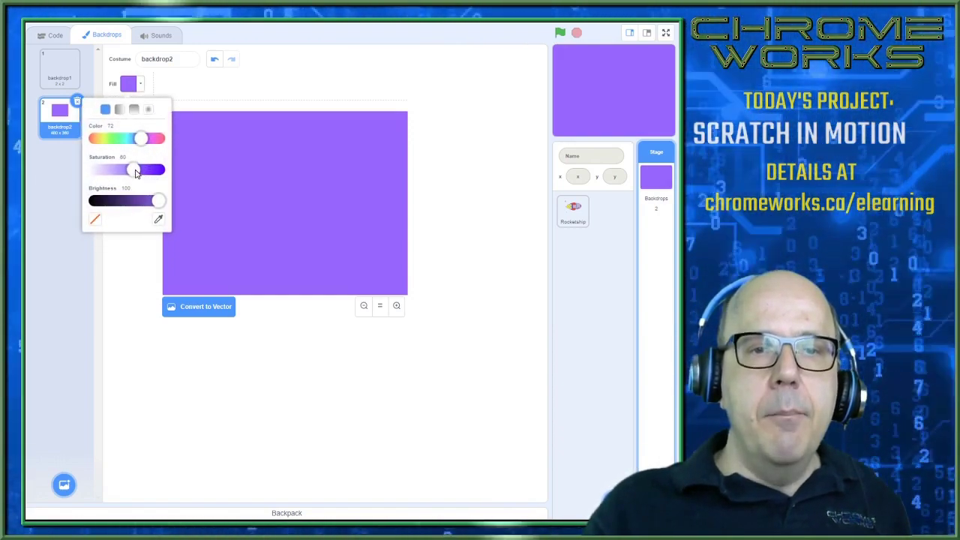
drag(135, 170, 154, 171)
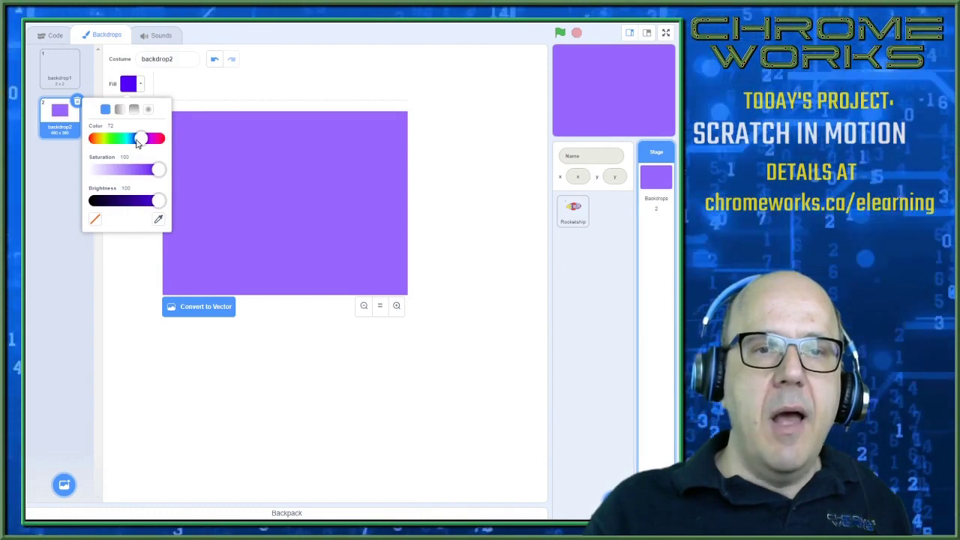
drag(145, 144, 124, 146)
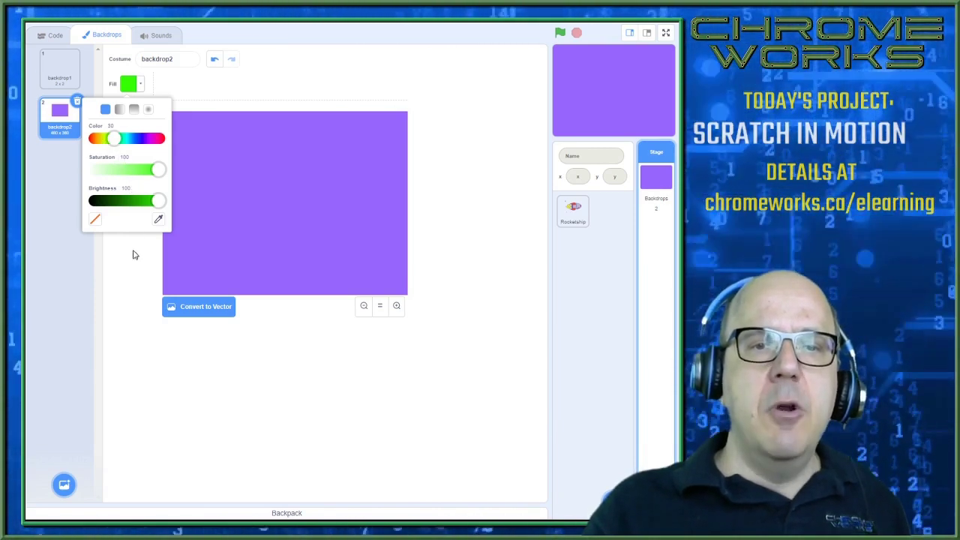
click(135, 252)
click(223, 201)
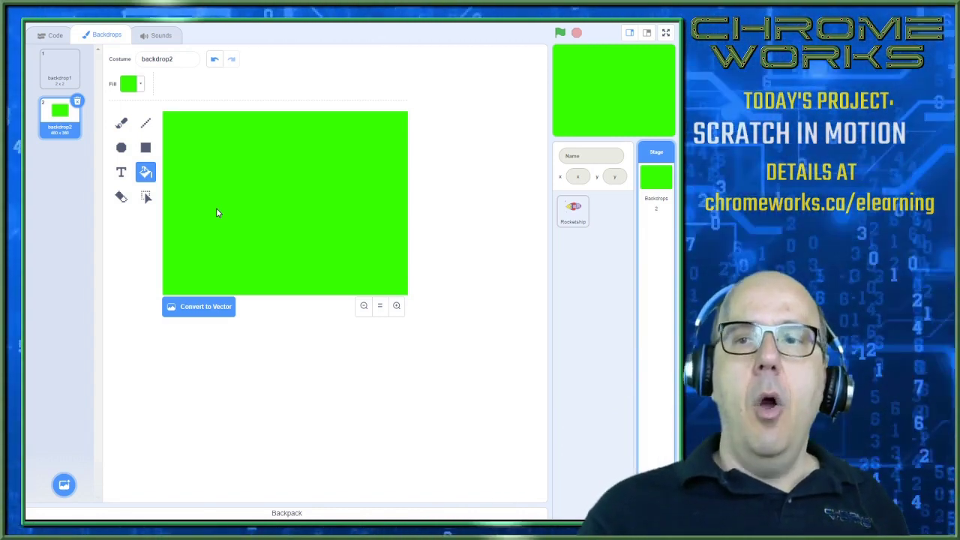
Step: Return to the Stage's code and show the green stage in full screen
click(54, 35)
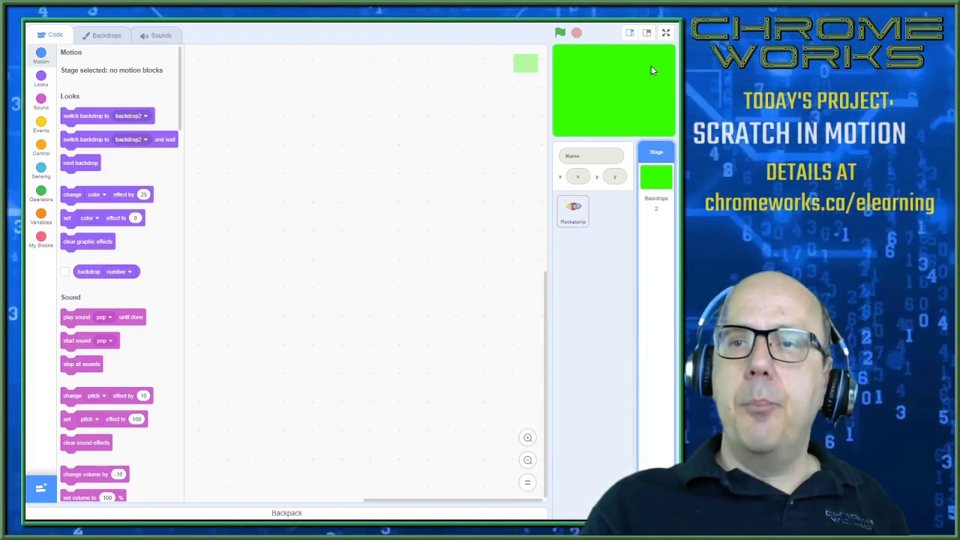
click(665, 32)
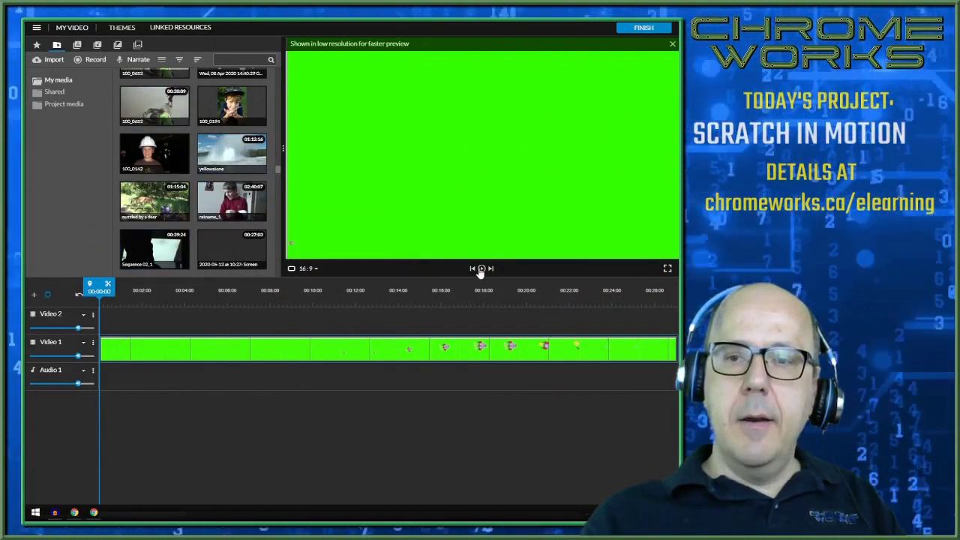
Step: In WeVideo, preview the green-screen clip on Video 1, split it just before the rocket takes off, and delete the opening part
click(482, 268)
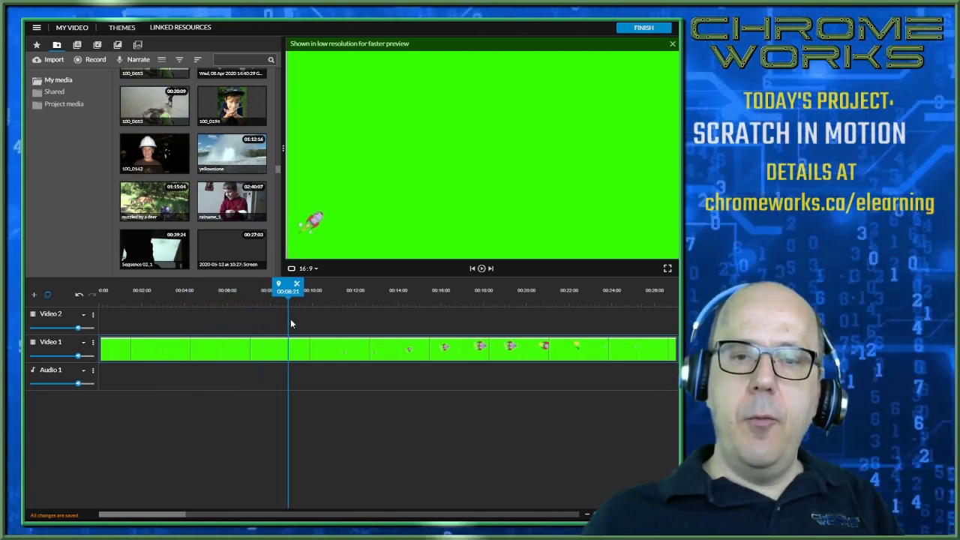
drag(288, 289, 269, 288)
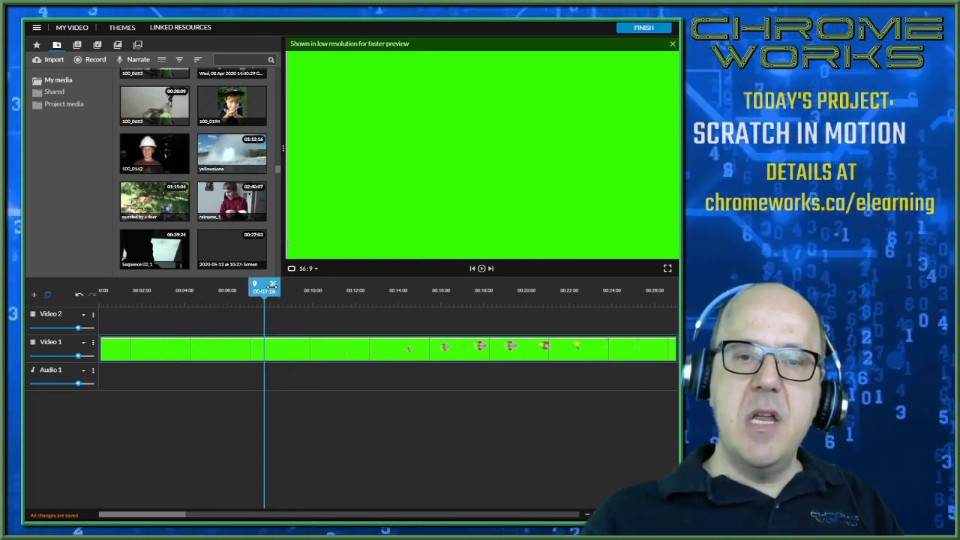
click(273, 285)
click(225, 359)
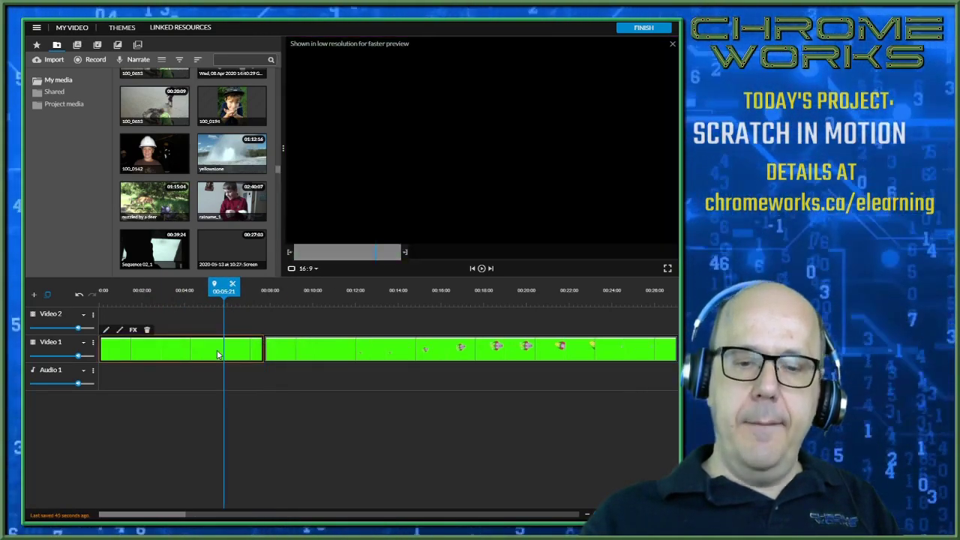
key(Delete)
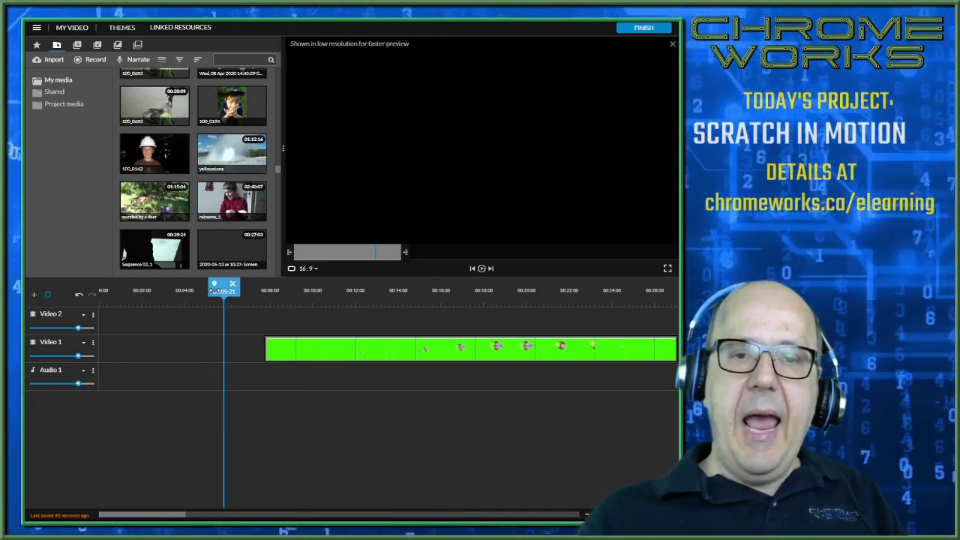
Step: Open the remaining rocket clip for editing, scale it to 1.4 and reposition it so the green area fills the frame
drag(220, 290, 274, 292)
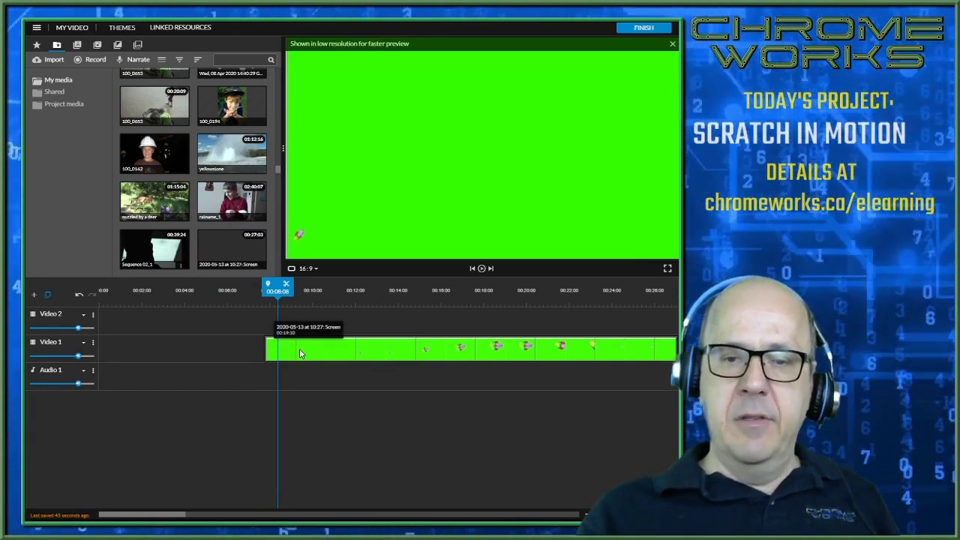
double_click(300, 349)
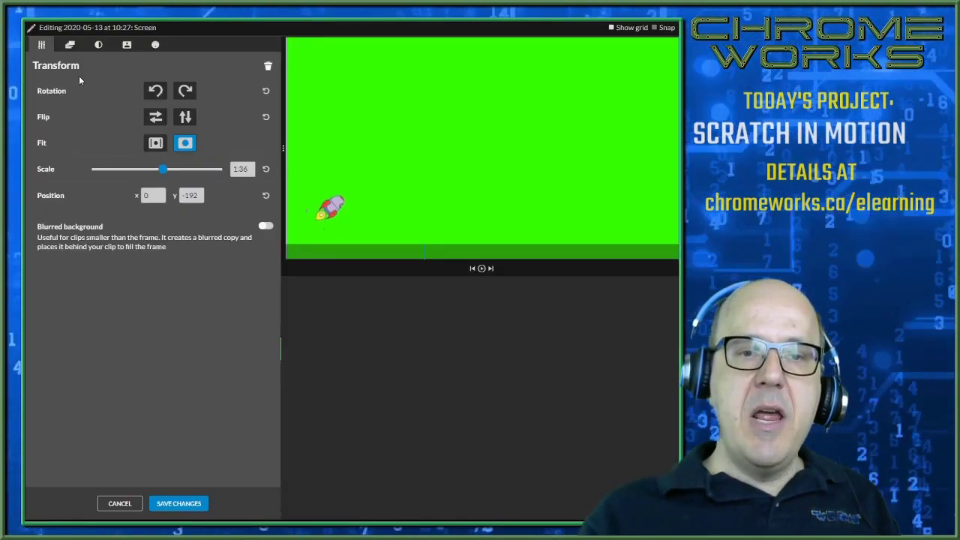
drag(163, 170, 154, 171)
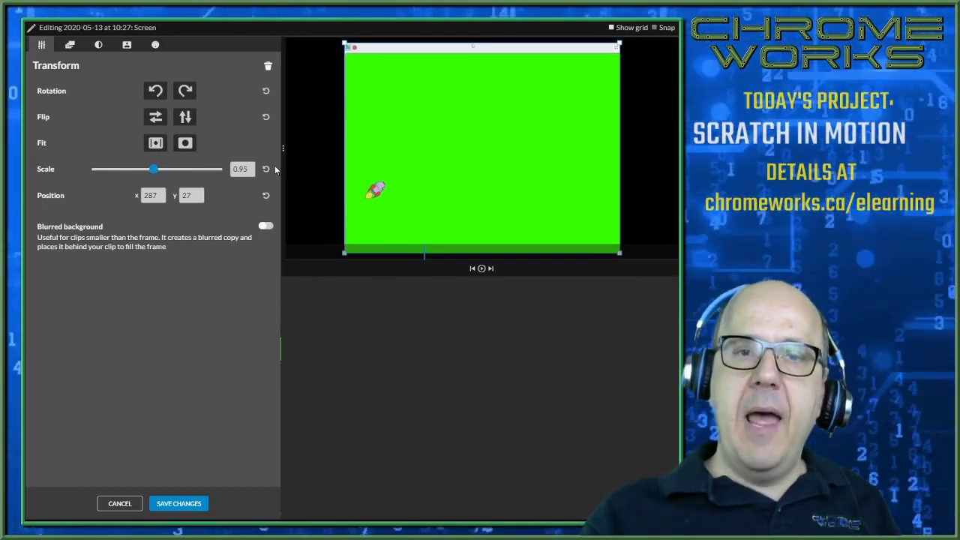
drag(152, 171, 159, 171)
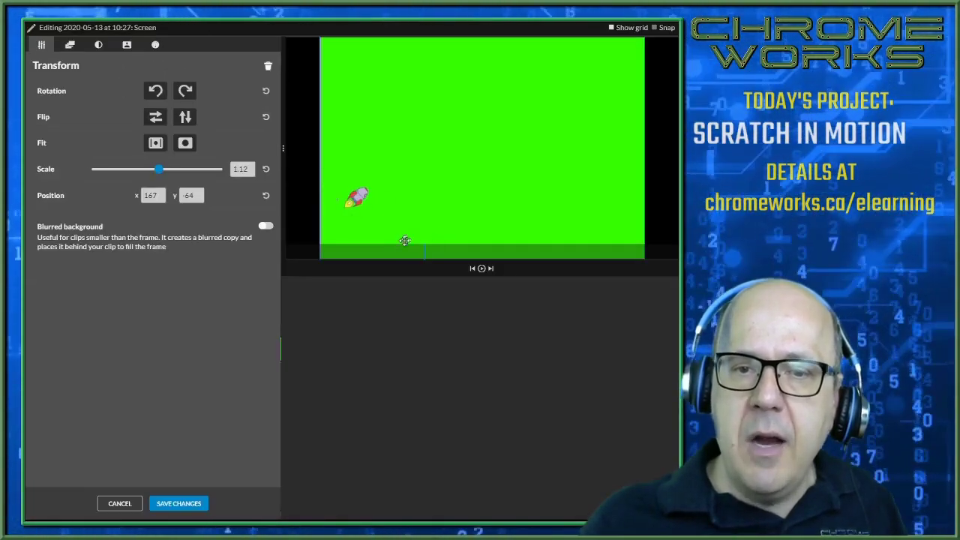
drag(159, 171, 161, 171)
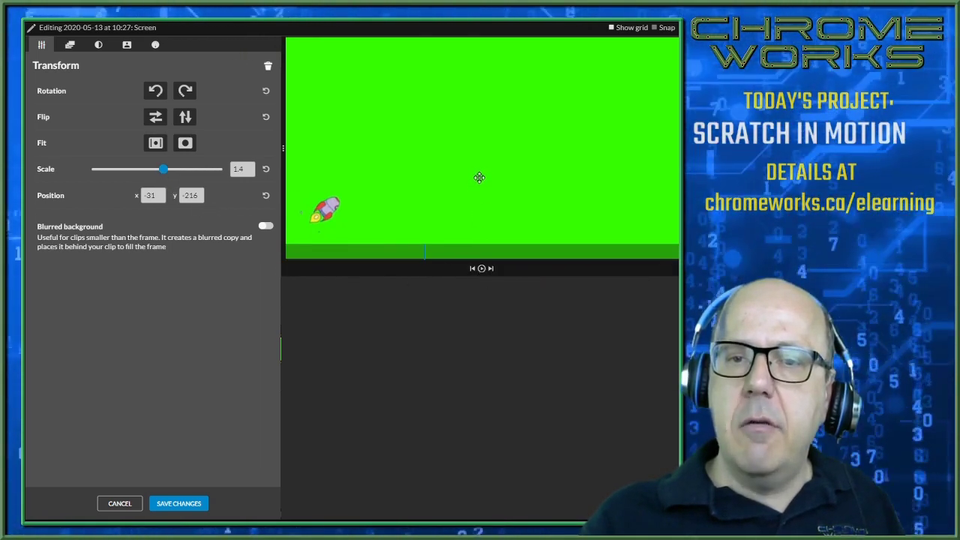
drag(479, 178, 481, 210)
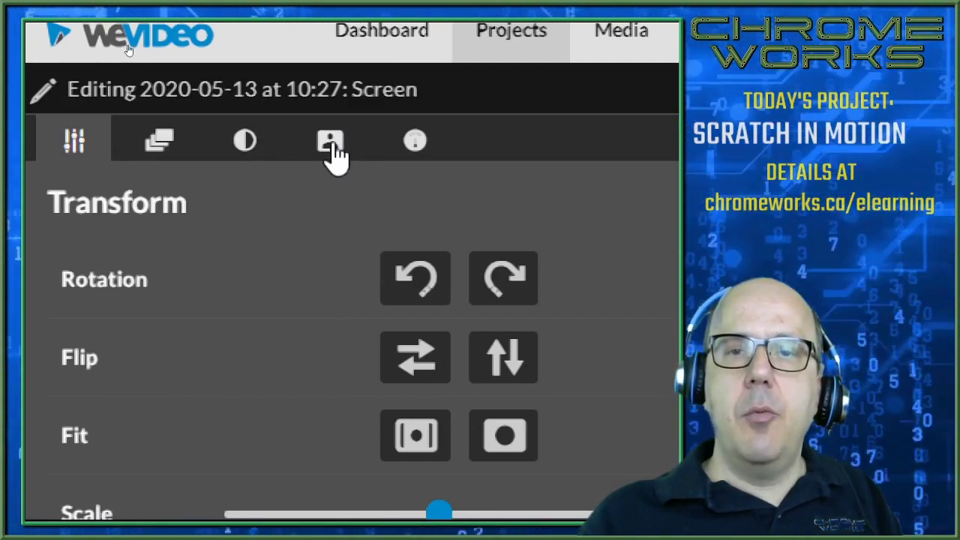
Step: Key out the green background (34ff00) of the rocket clip with Color Keying, preview the result and save the changes
click(330, 144)
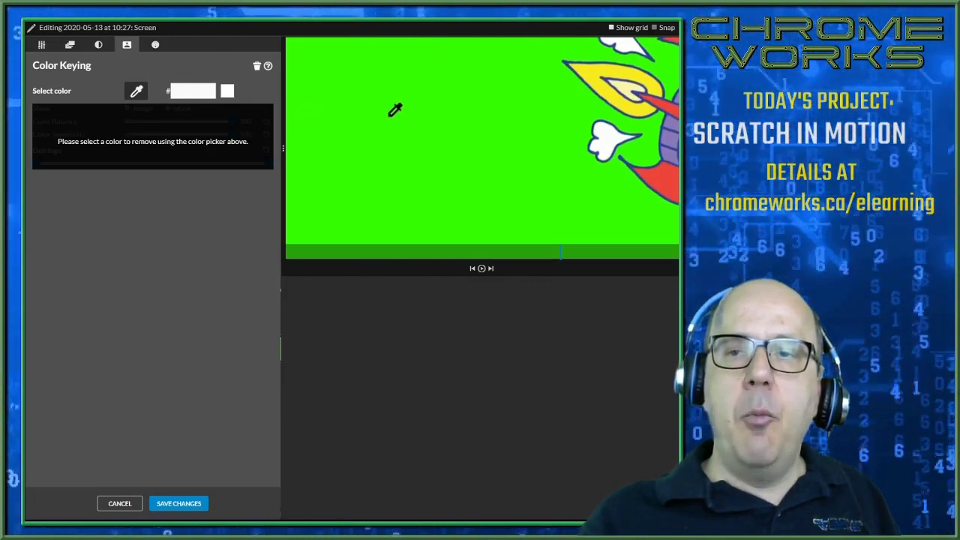
click(389, 115)
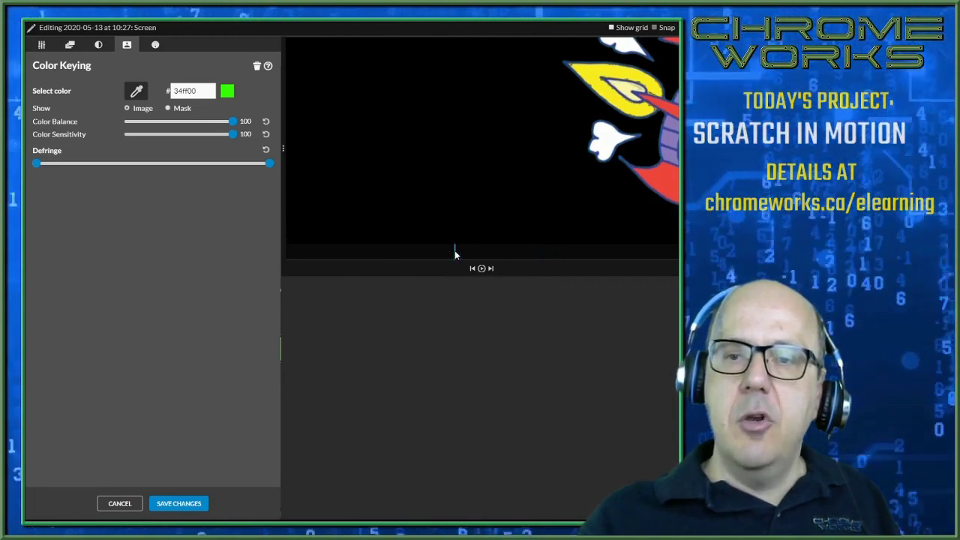
click(482, 268)
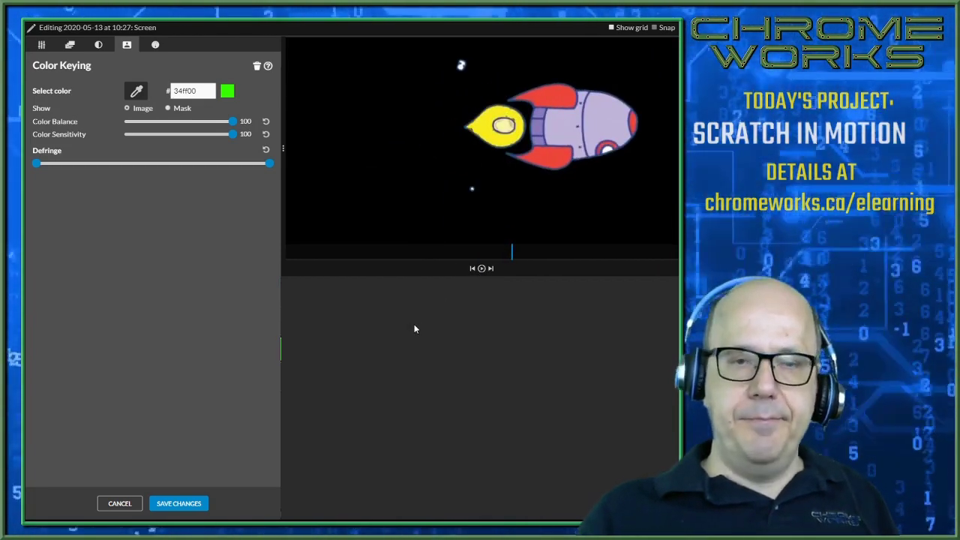
click(194, 504)
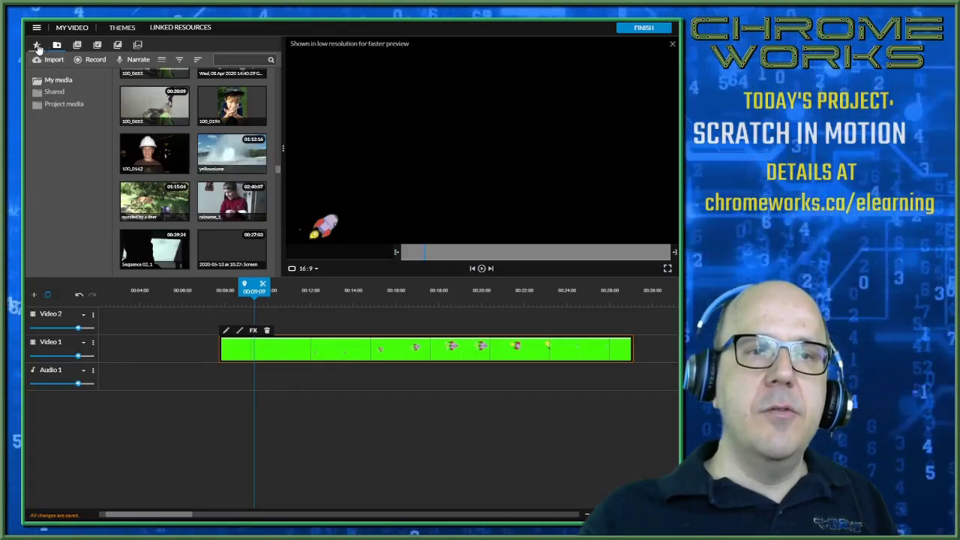
Step: Search the stock media library for "earth orbit"
click(36, 45)
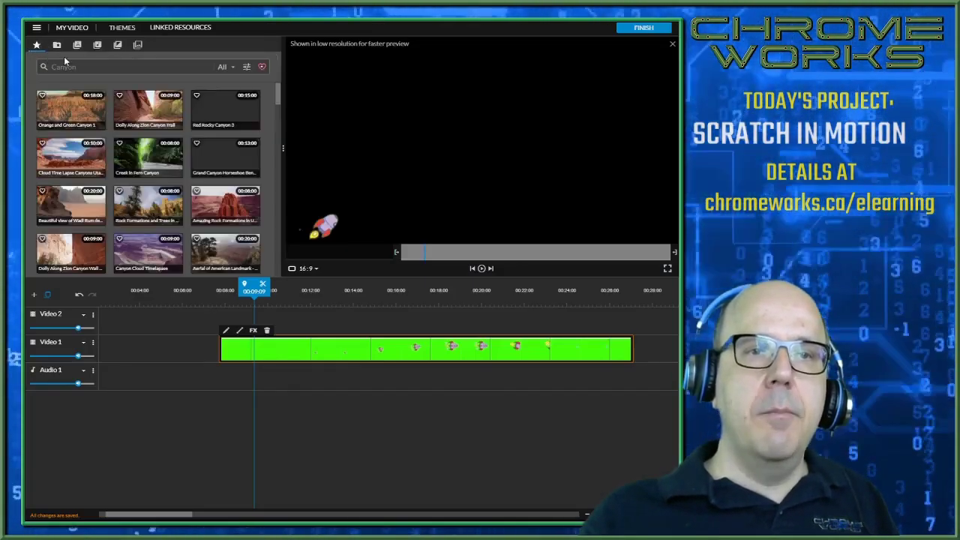
click(69, 66)
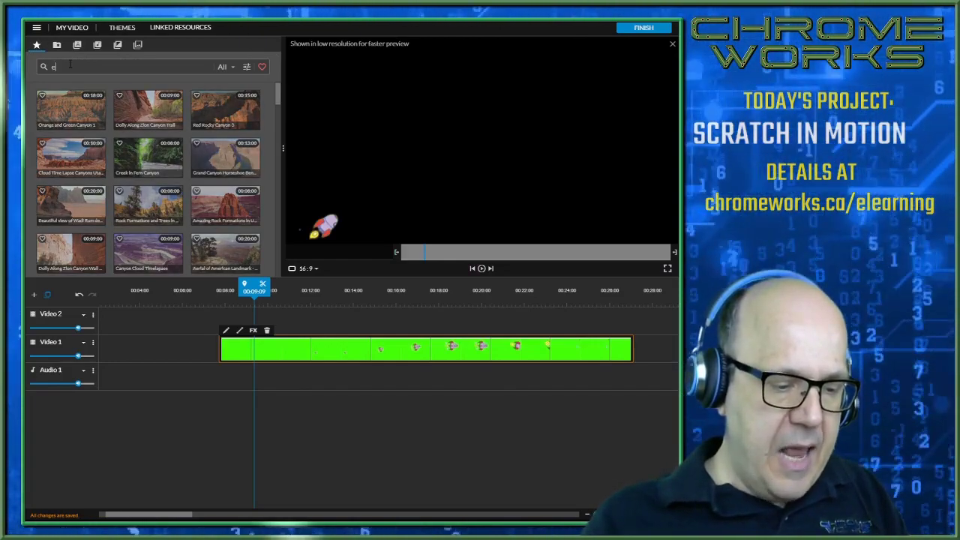
text(earth or)
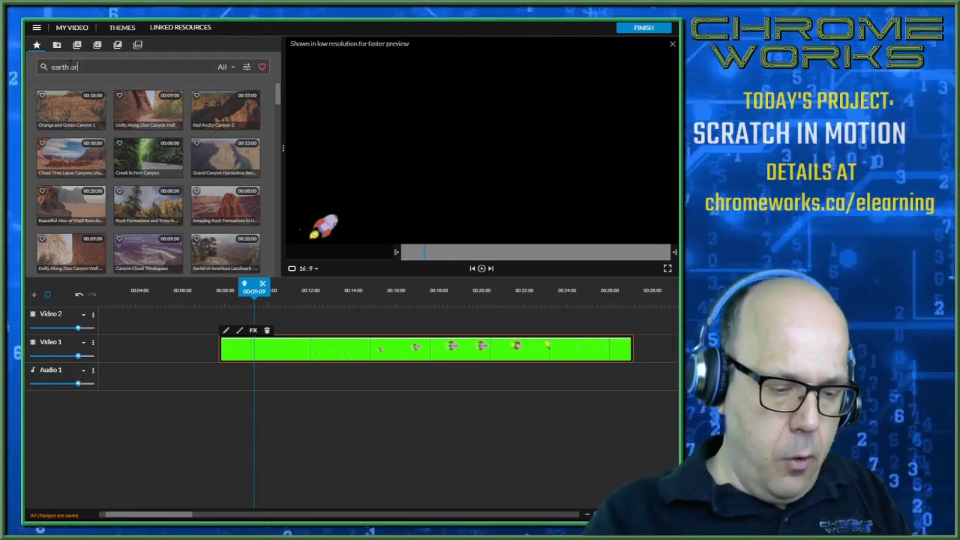
text(bit)
key(Return)
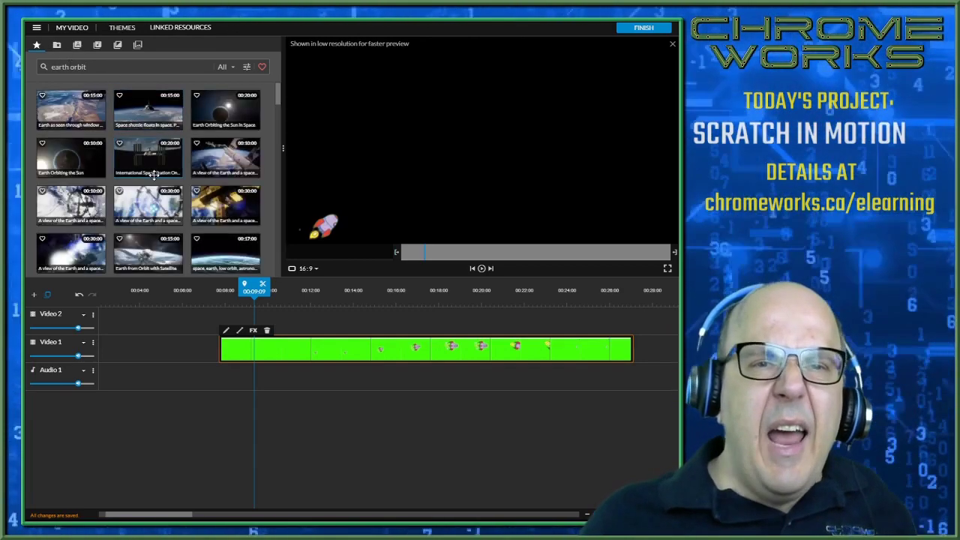
Step: Examine the "earth orbit" results for a suitable space background, previewing clips of Earth from low orbit and a space shuttle orbiting Earth
scroll(145, 155, down, 2)
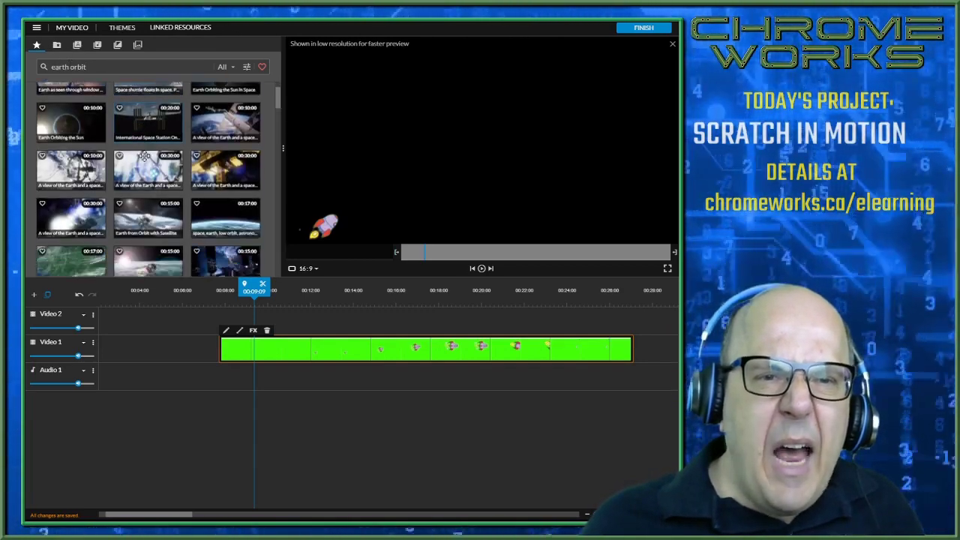
click(216, 147)
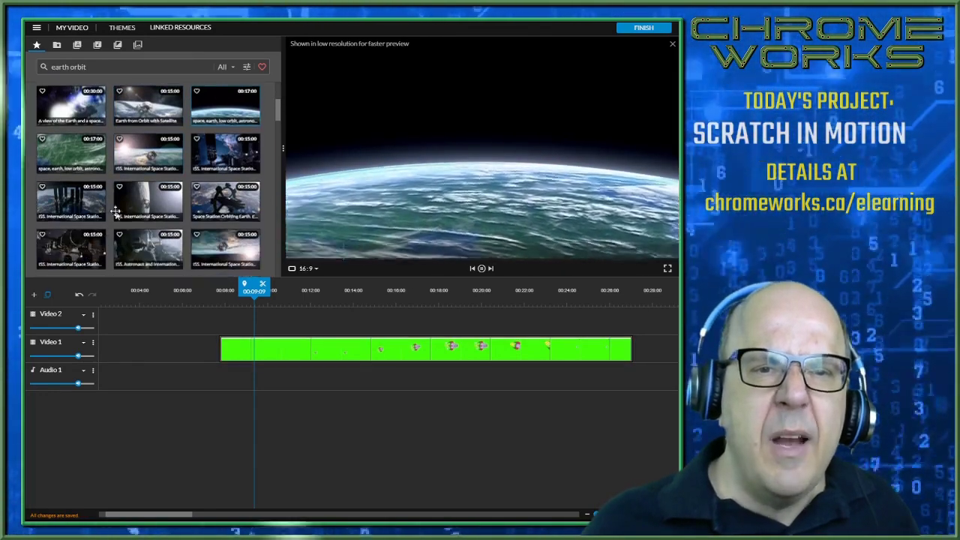
scroll(138, 198, down, 3)
scroll(138, 198, down, 5)
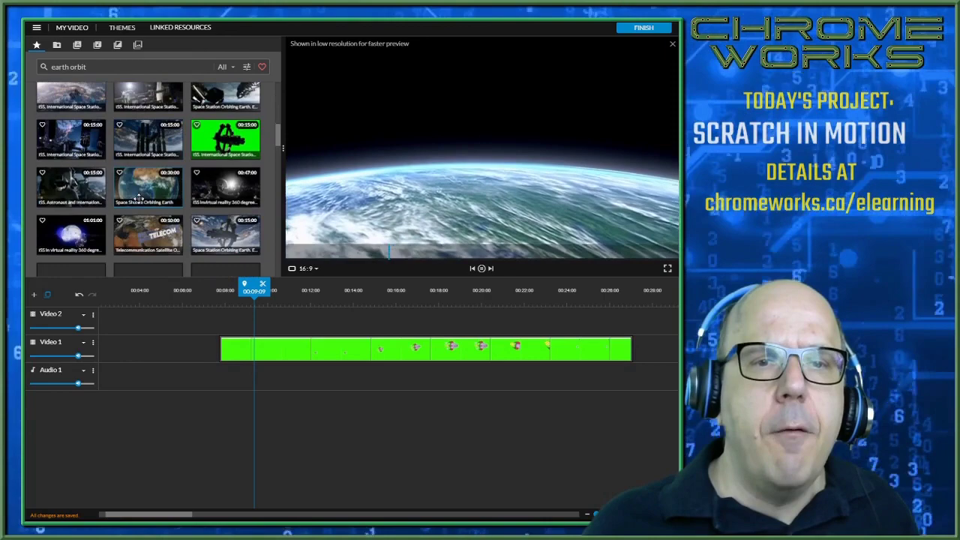
scroll(139, 199, up, 2)
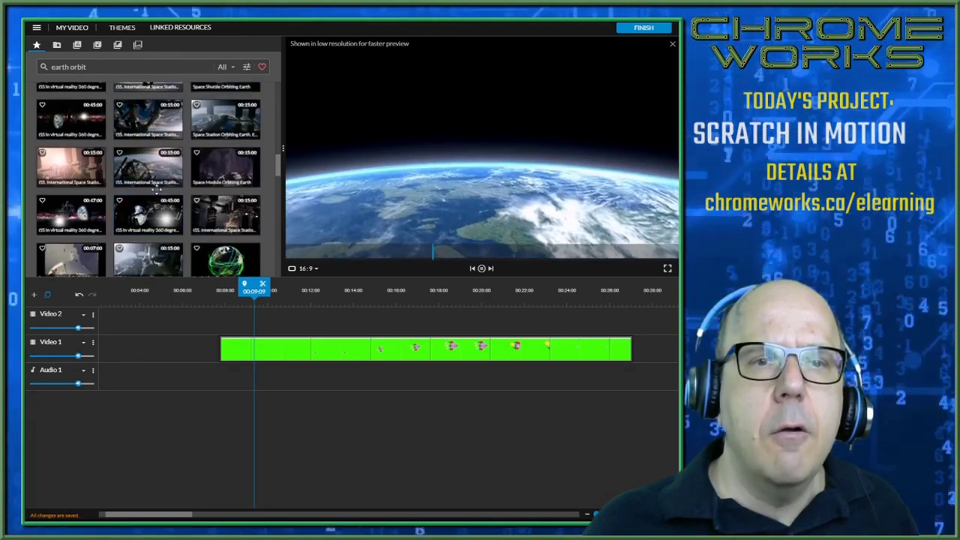
click(239, 175)
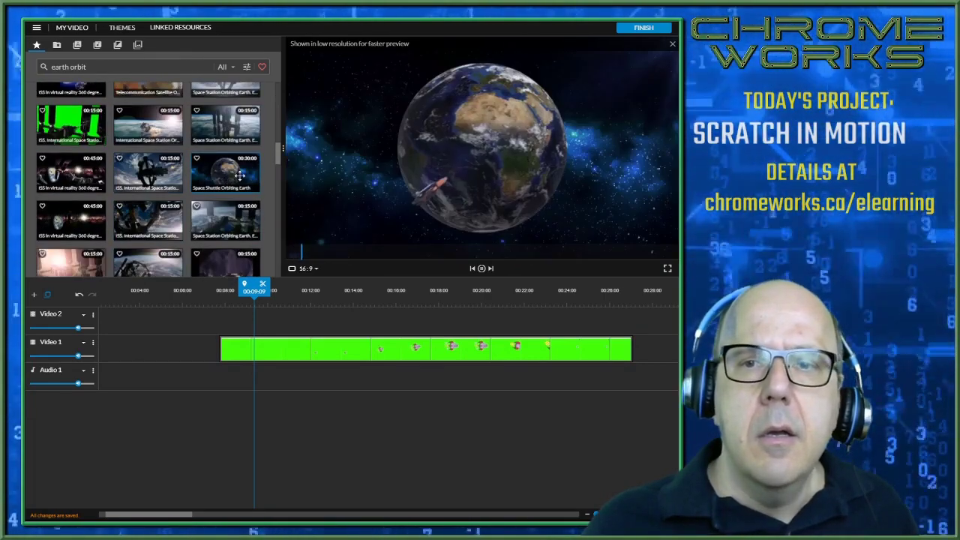
scroll(225, 182, down, 4)
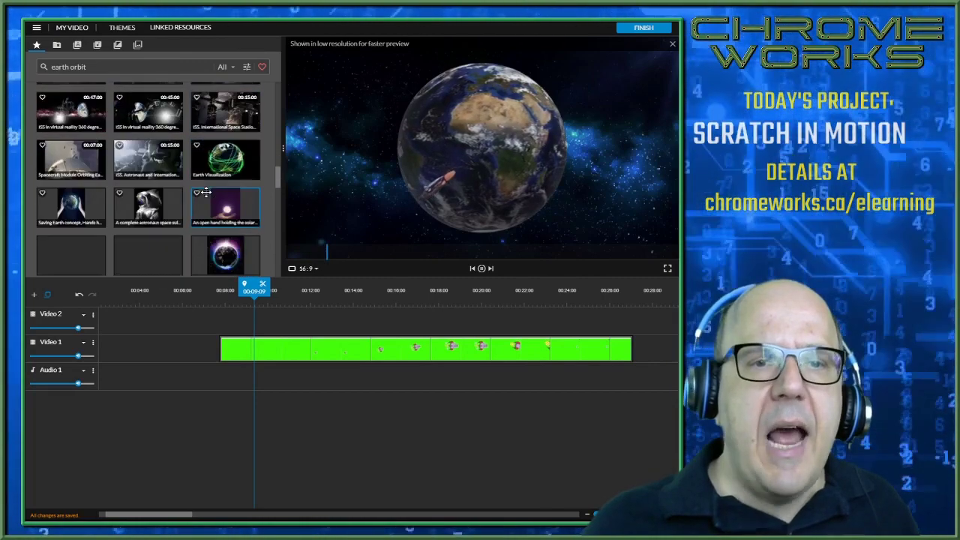
scroll(195, 195, down, 6)
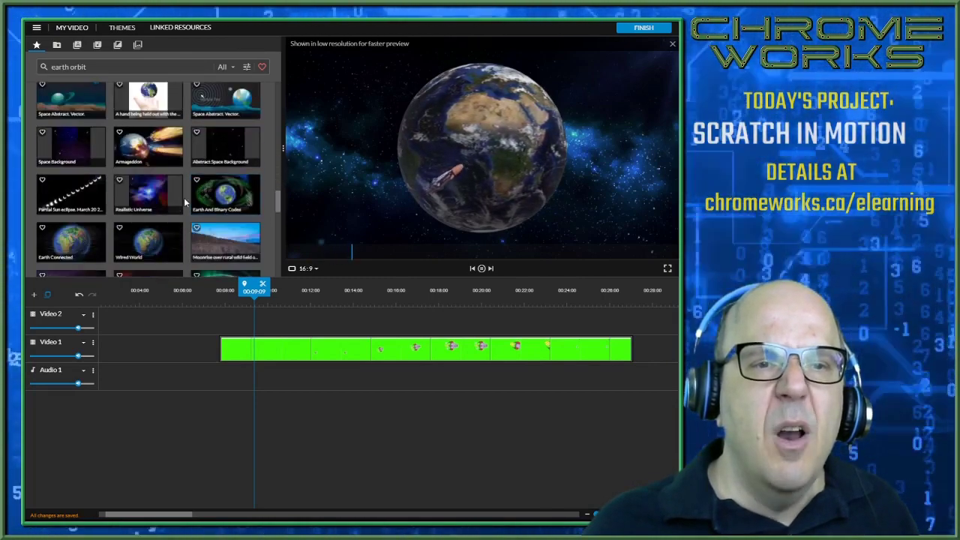
scroll(184, 197, down, 8)
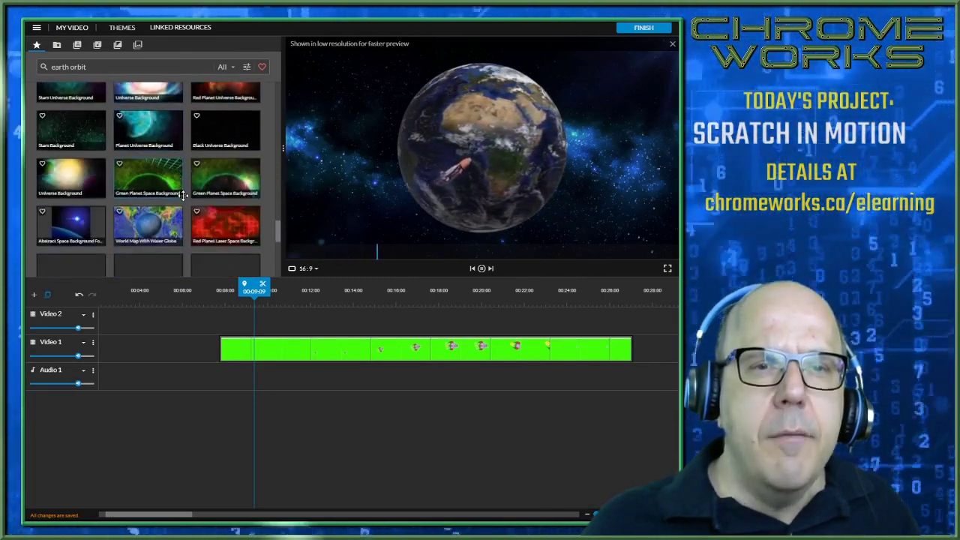
scroll(183, 195, down, 3)
mouse_move(63, 123)
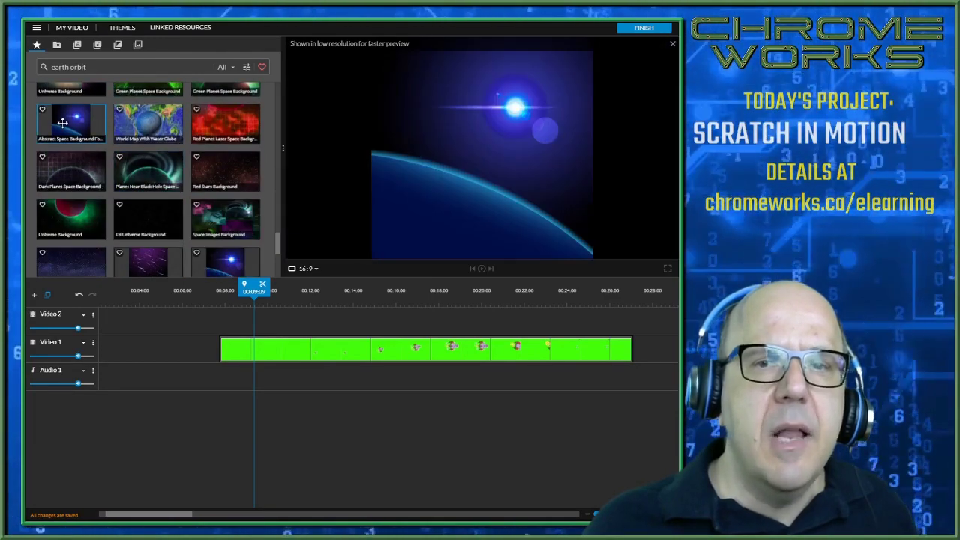
scroll(187, 178, up, 5)
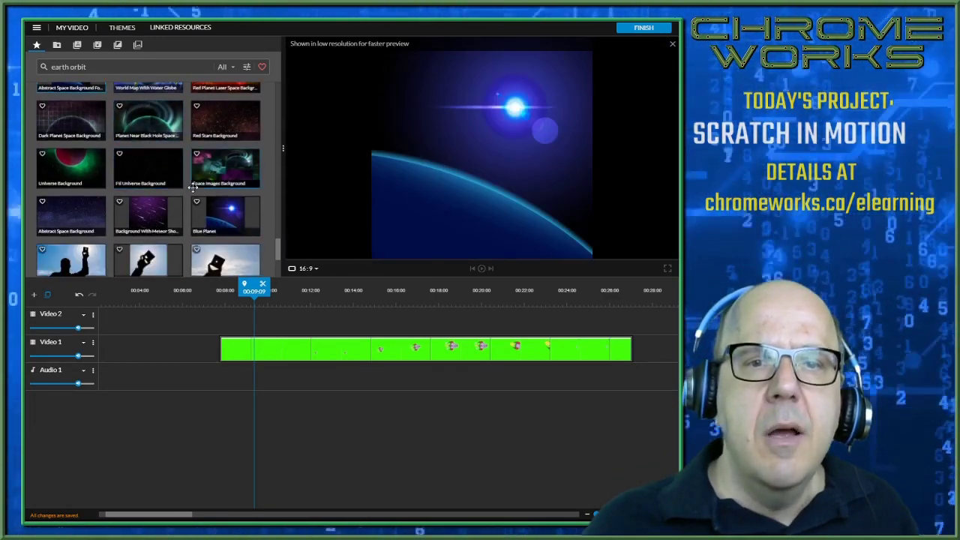
scroll(187, 173, up, 10)
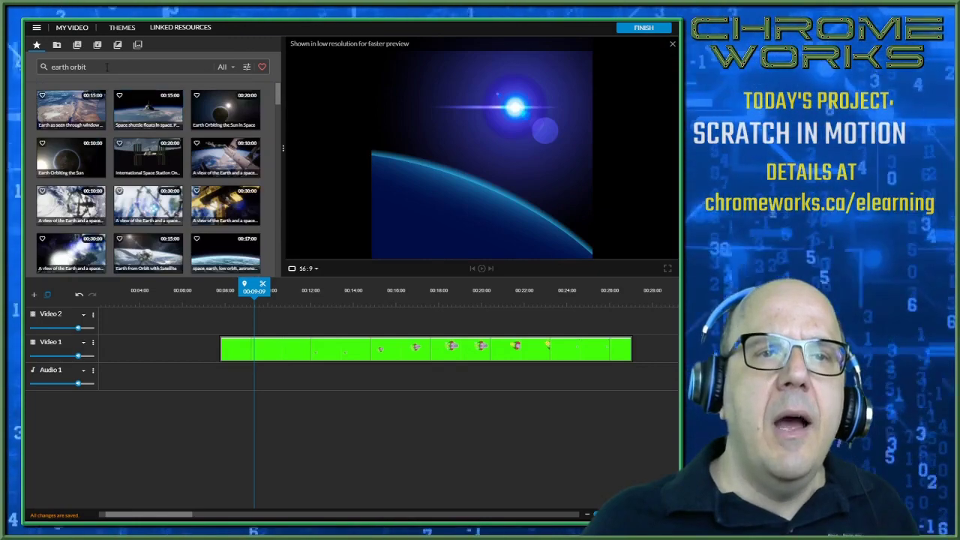
Step: Search the stock media for "satellite", followed by a new search for "earth from space"
click(68, 67)
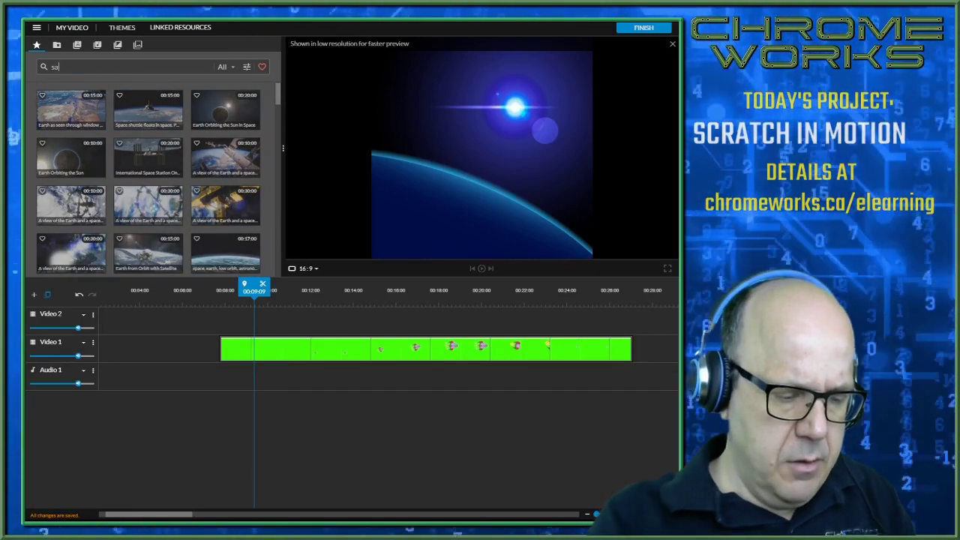
text(satellite)
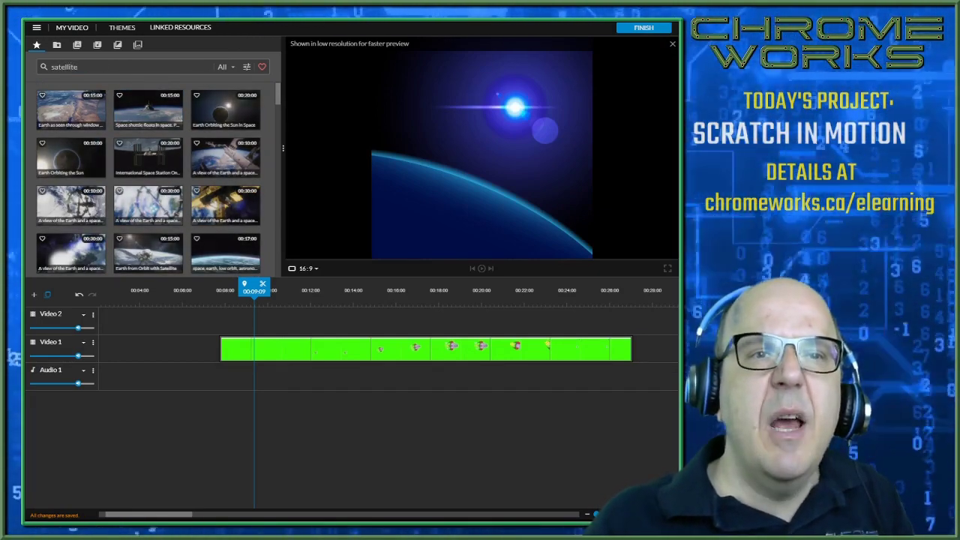
key(Return)
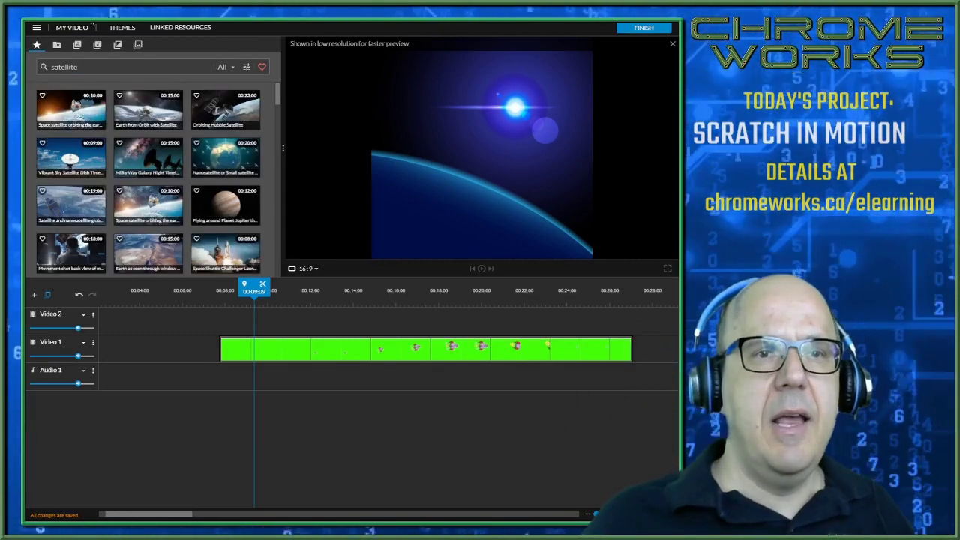
double_click(91, 67)
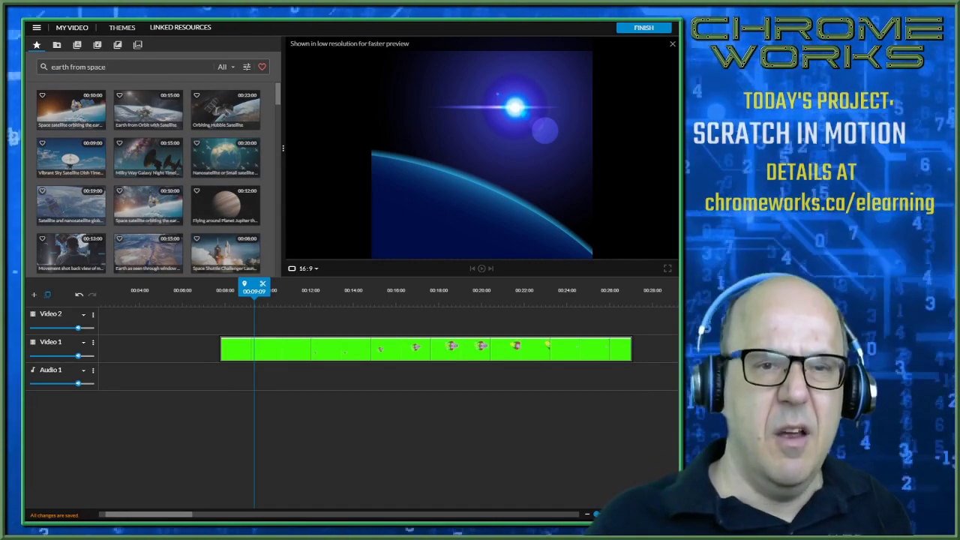
key(Return)
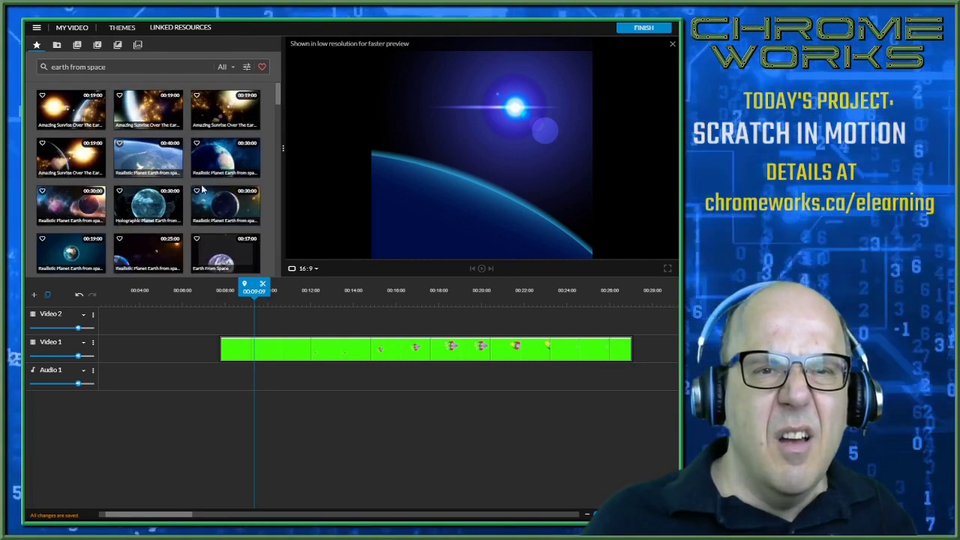
Step: Examine the "earth from space" results and preview several planet Earth clips as possible backgrounds for the rocket
scroll(218, 210, down, 1)
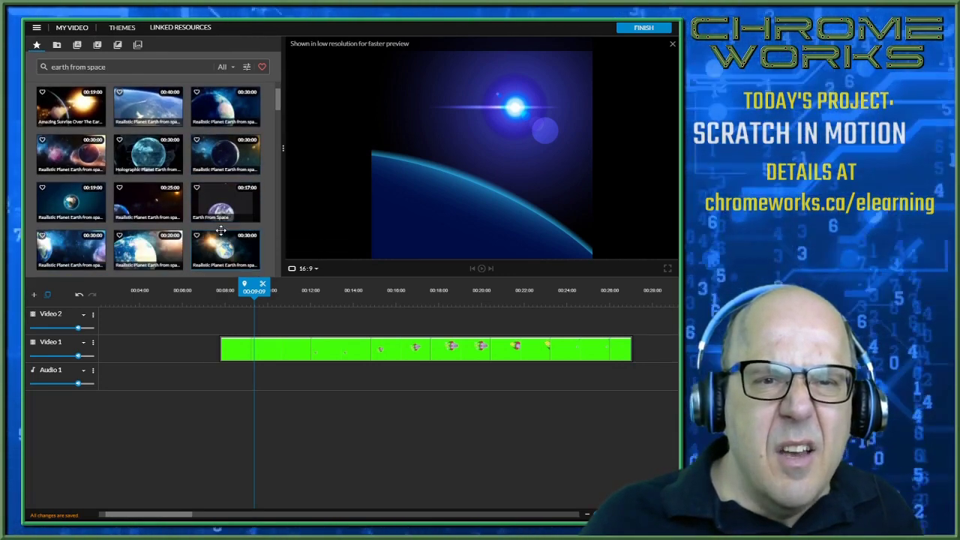
scroll(209, 209, down, 1)
scroll(211, 204, down, 2)
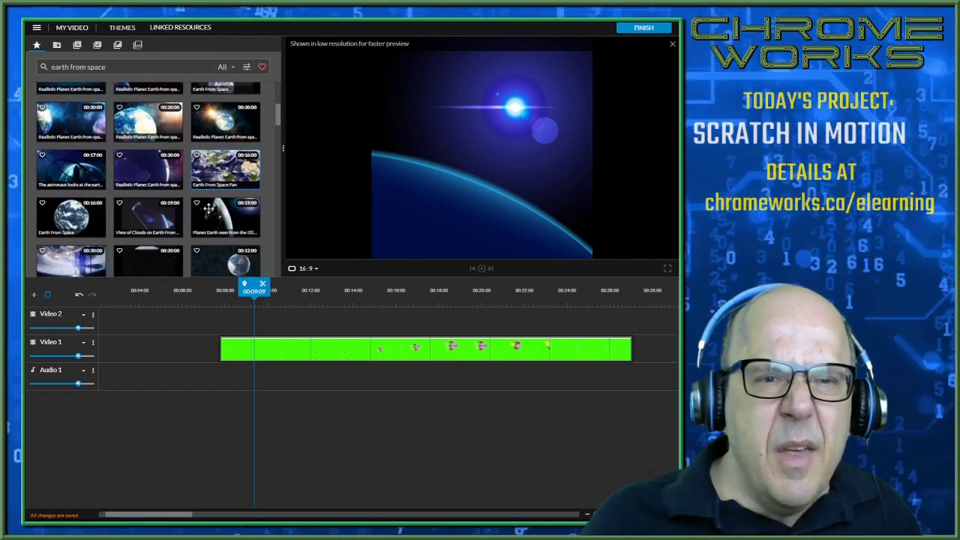
click(220, 148)
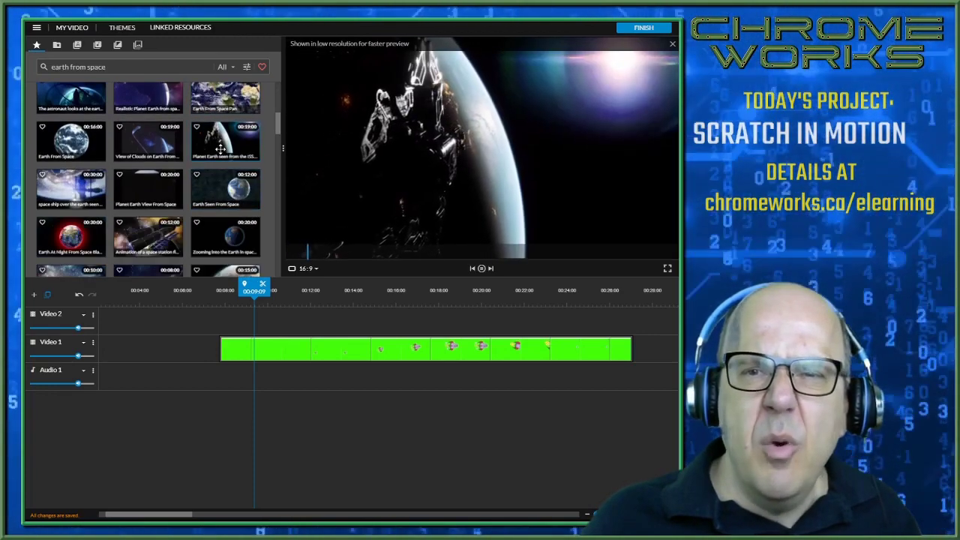
scroll(218, 149, down, 1)
scroll(217, 156, down, 4)
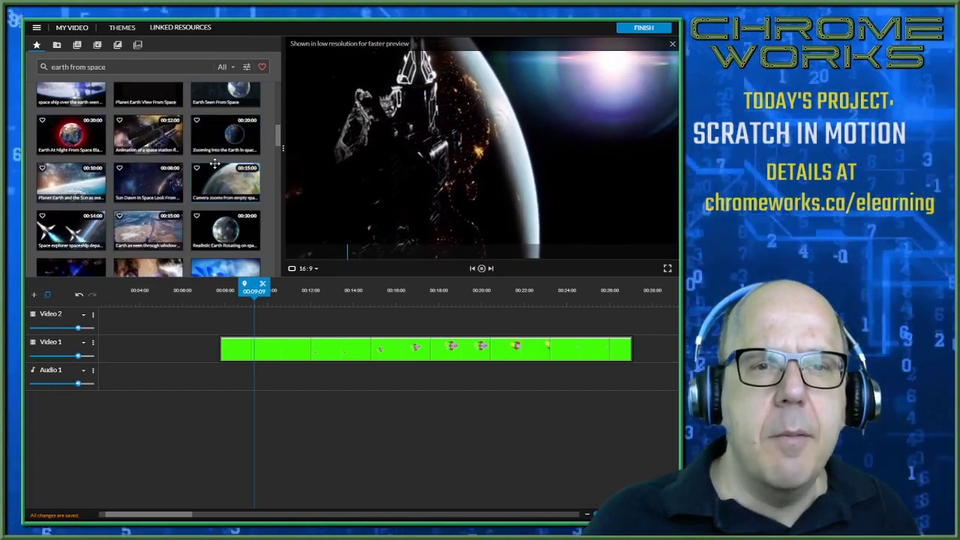
scroll(210, 173, down, 5)
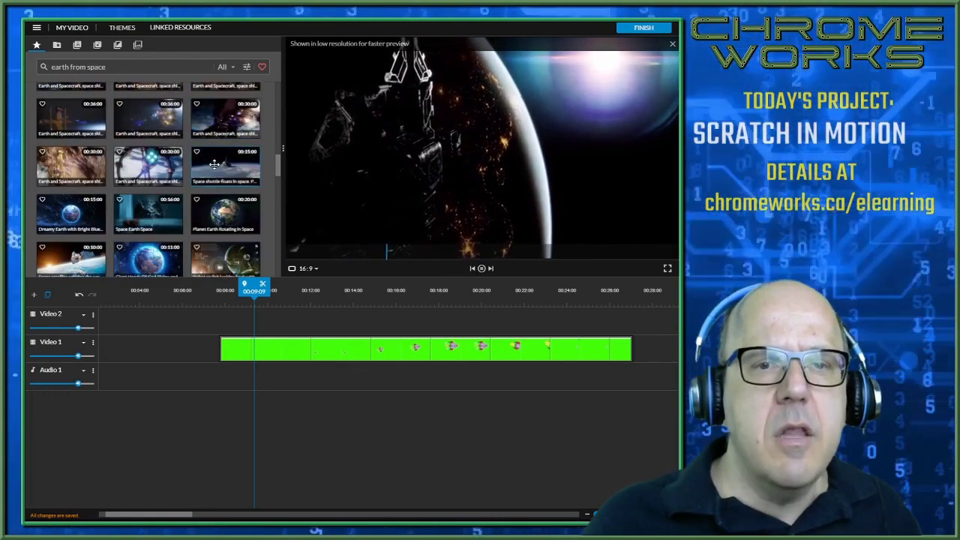
scroll(202, 183, up, 6)
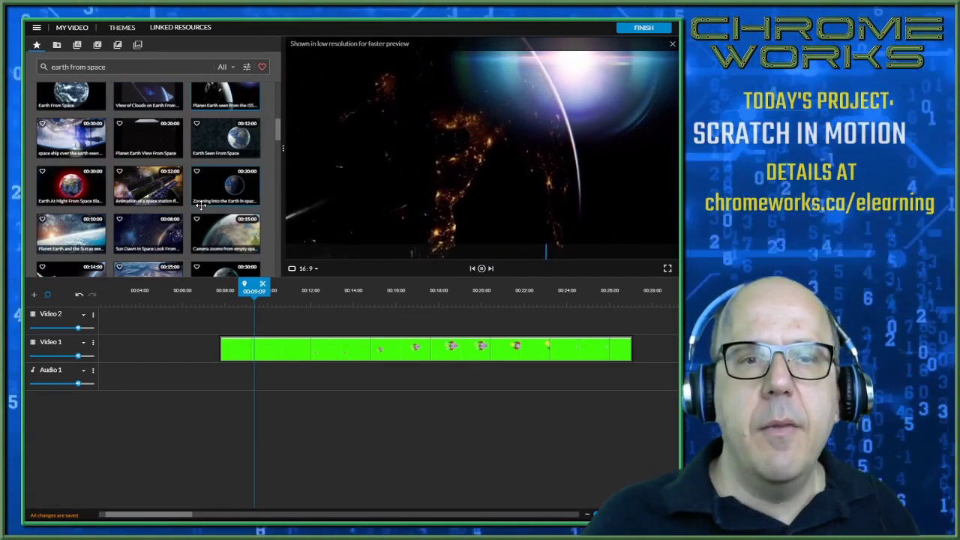
scroll(207, 208, up, 3)
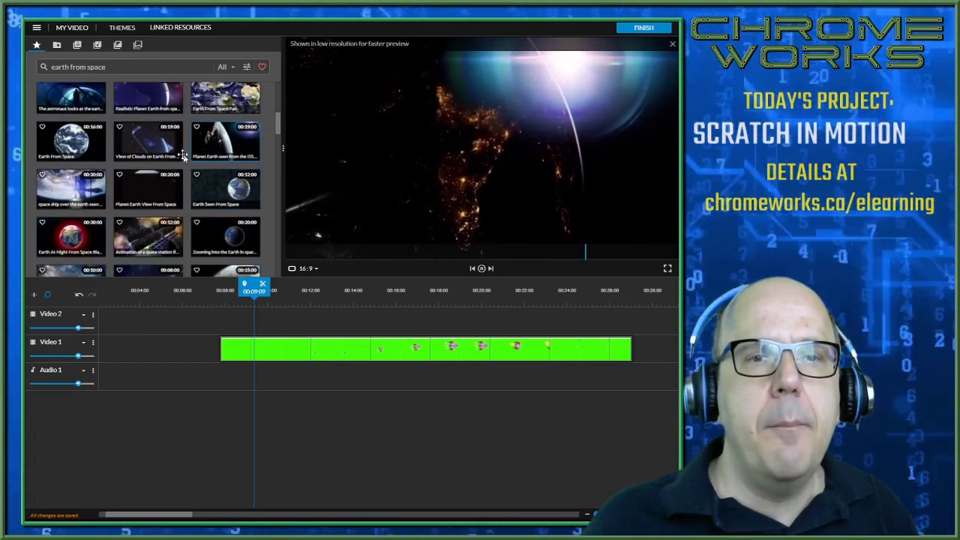
scroll(196, 197, up, 1)
scroll(190, 187, down, 1)
click(156, 191)
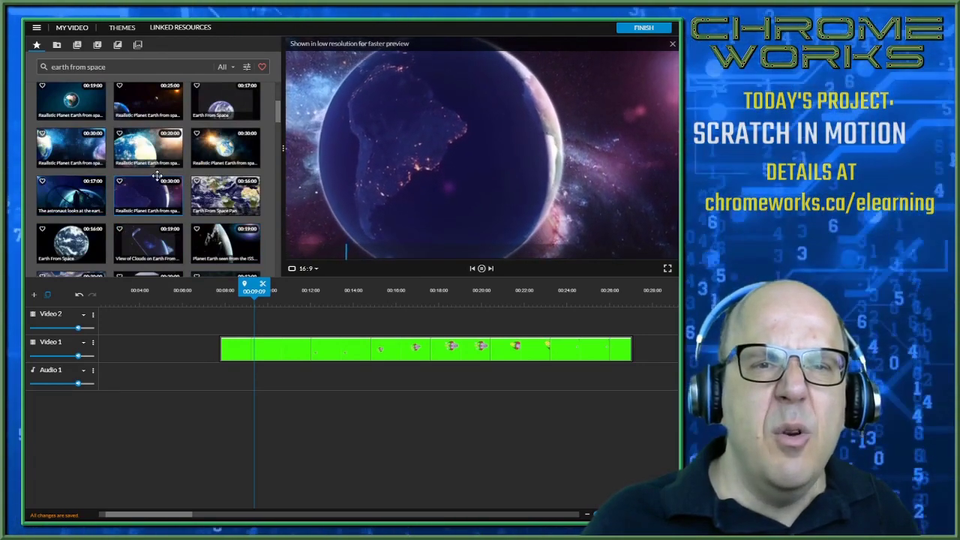
scroll(131, 172, up, 1)
click(139, 157)
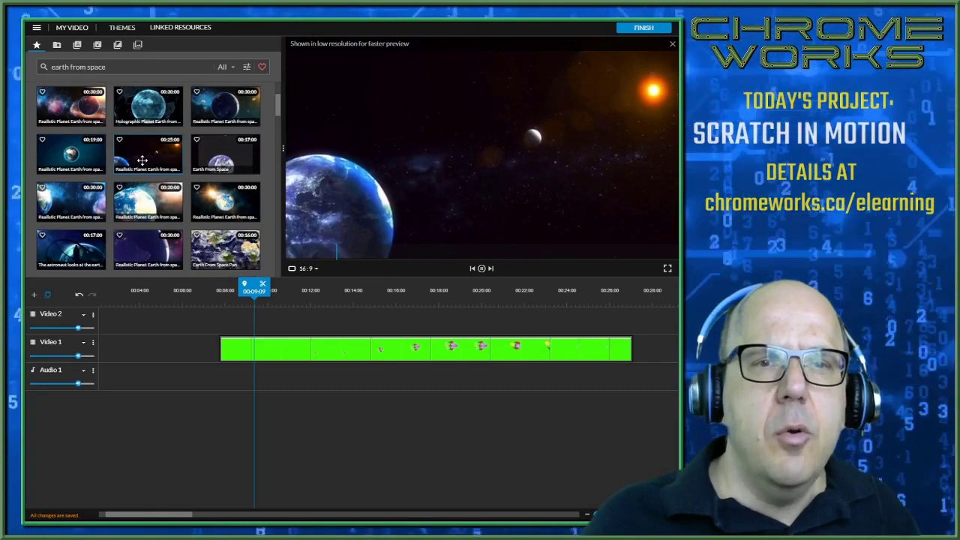
scroll(141, 159, up, 2)
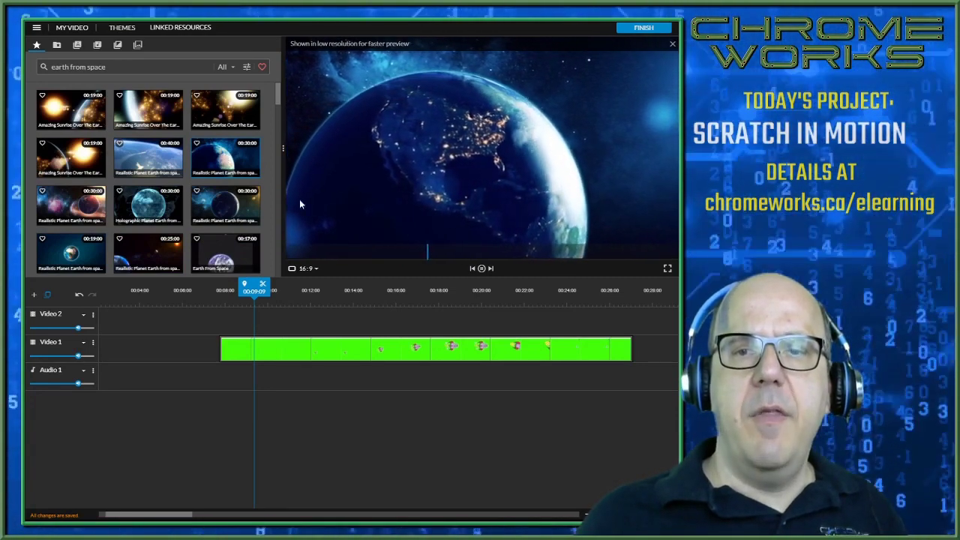
mouse_move(225, 161)
mouse_down()
mouse_move(133, 353)
mouse_move(133, 373)
mouse_move(83, 377)
mouse_move(118, 379)
mouse_up()
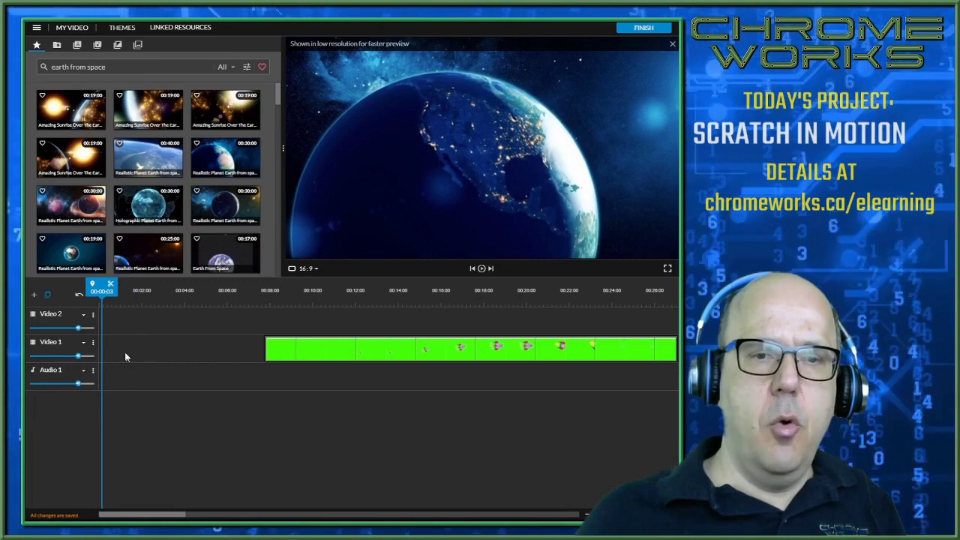
drag(221, 159, 173, 322)
drag(133, 286, 171, 285)
drag(175, 321, 178, 195)
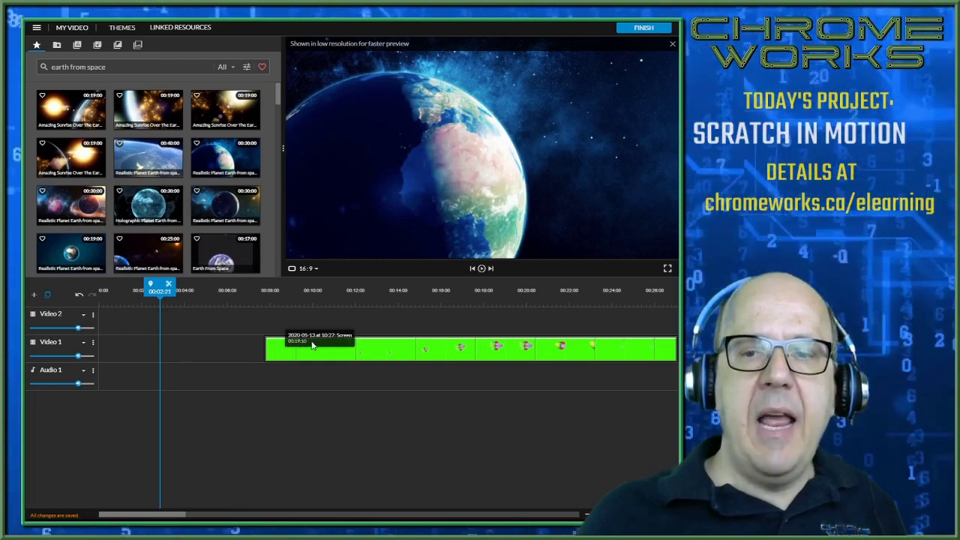
Step: Move the green-screen rocket clip up to Video 2 and place the 30-second dark-globe "Realistic Planet Earth from space" clip at the start of Video 1
drag(347, 355, 336, 332)
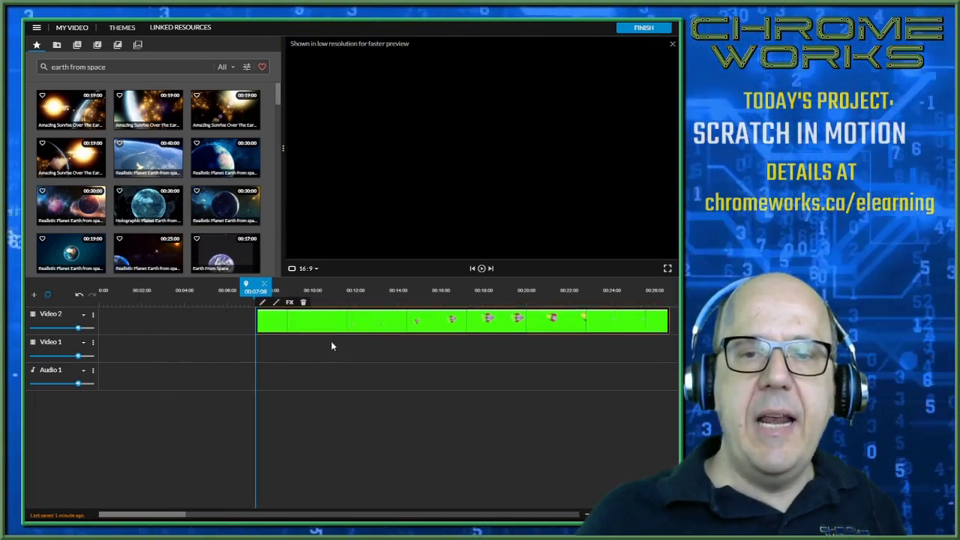
drag(236, 205, 116, 354)
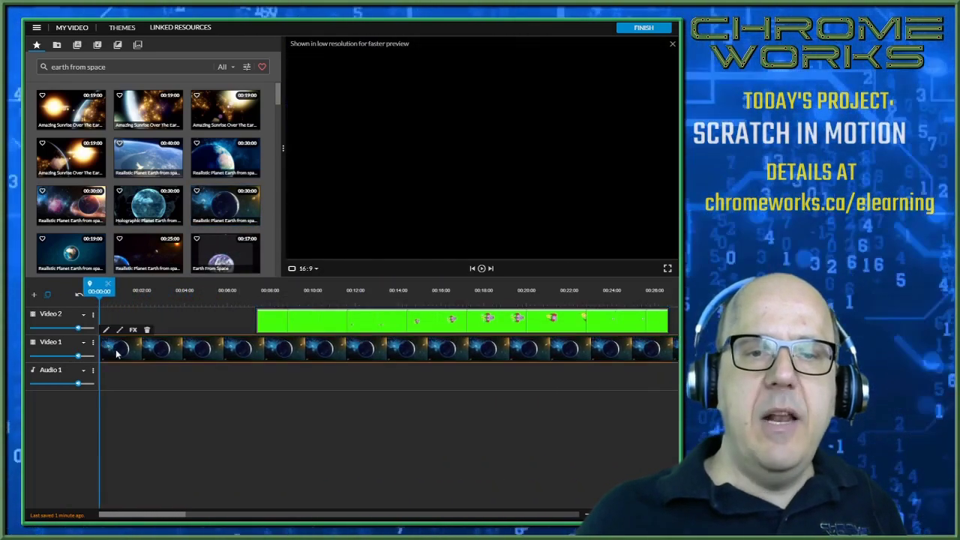
Step: Turn on Fade for the dark-globe clip on Video 1 with a 1-second fade in and fade out, and play it back
double_click(126, 348)
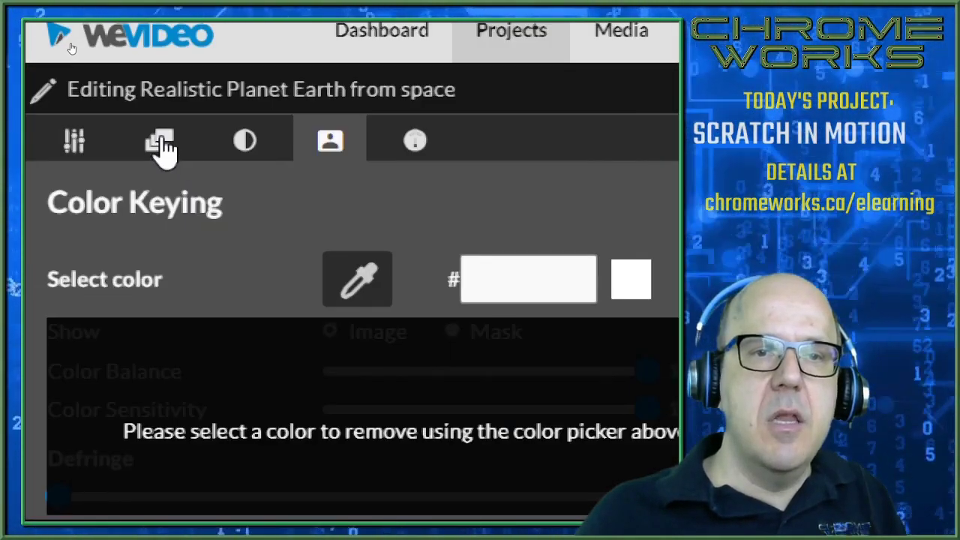
click(162, 143)
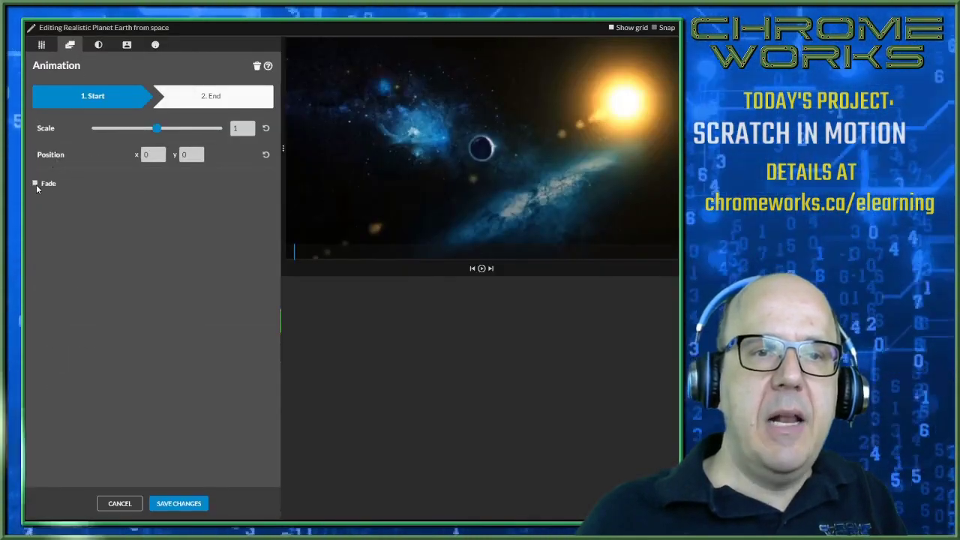
click(35, 183)
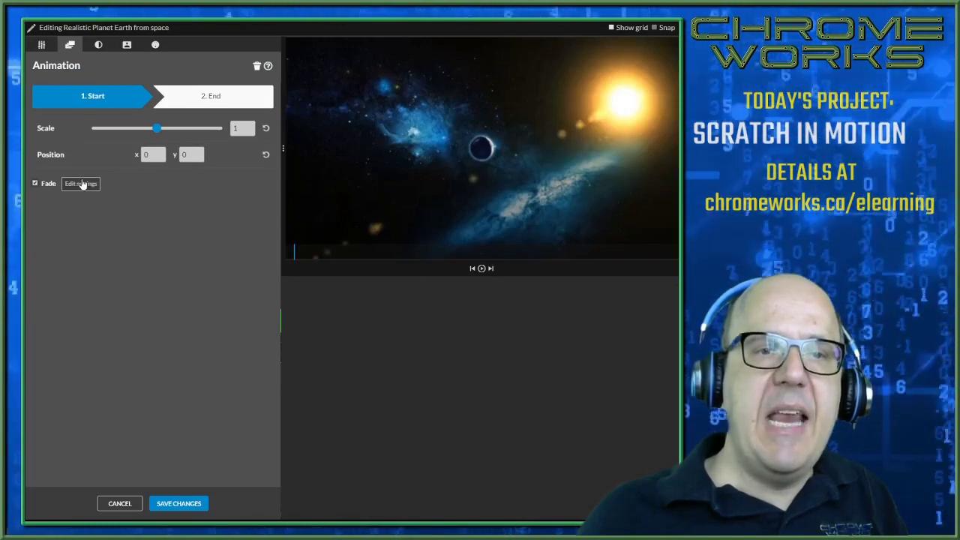
click(81, 184)
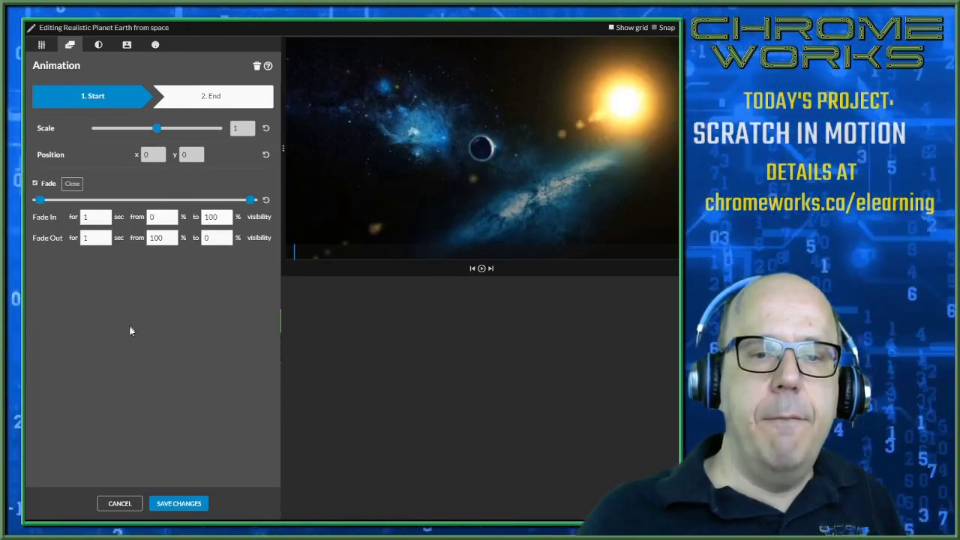
click(177, 504)
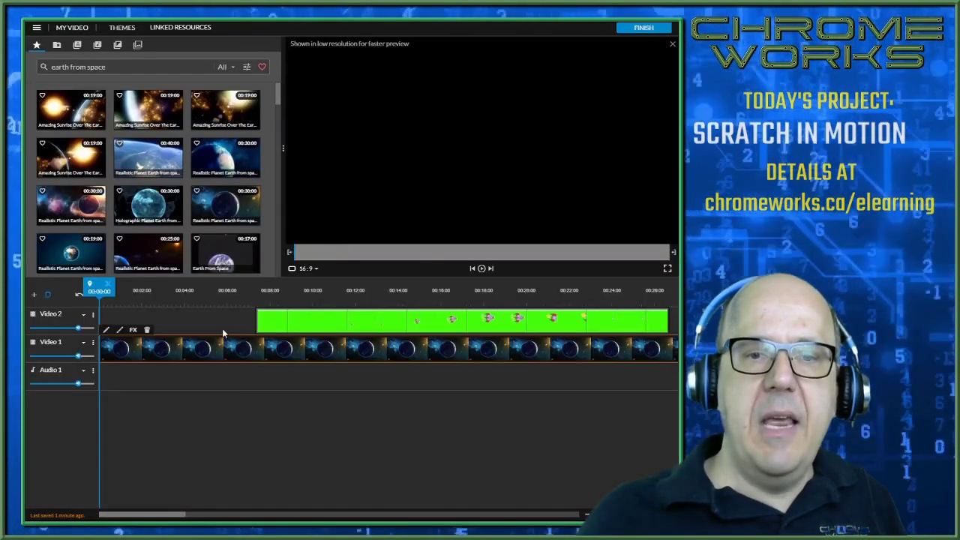
key(space)
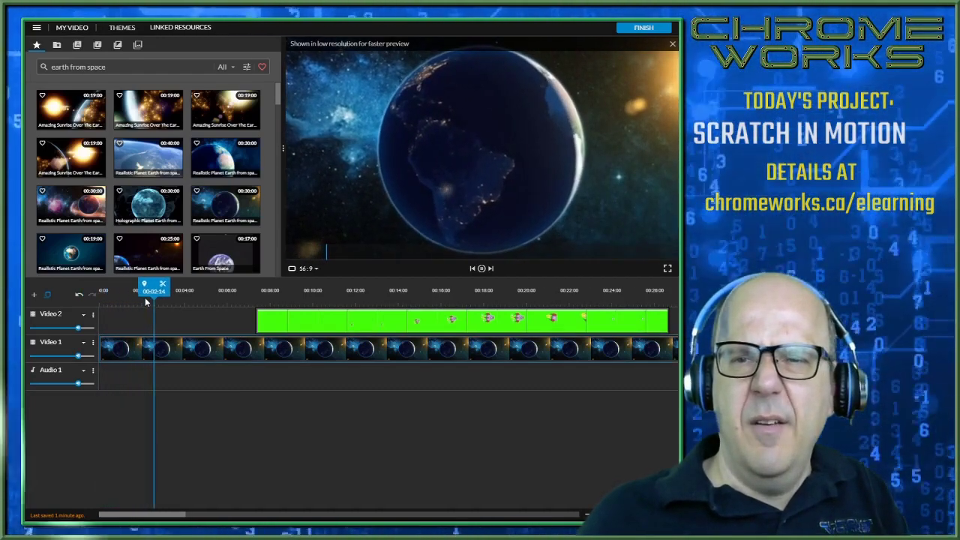
Step: Replace the dark-globe clip on Video 1 with the 30-second half-lit "Realistic Planet Earth from space" clip and save it with Fade on
click(156, 352)
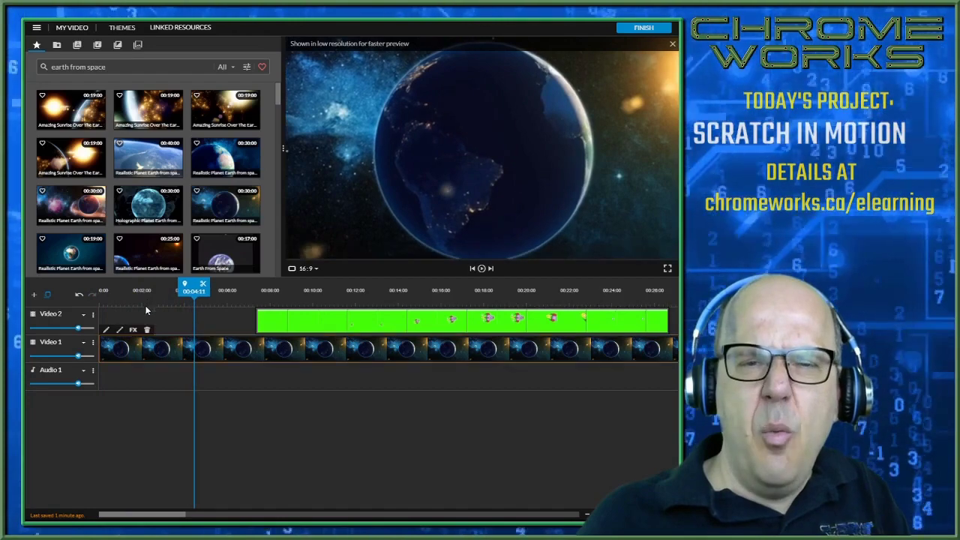
key(Delete)
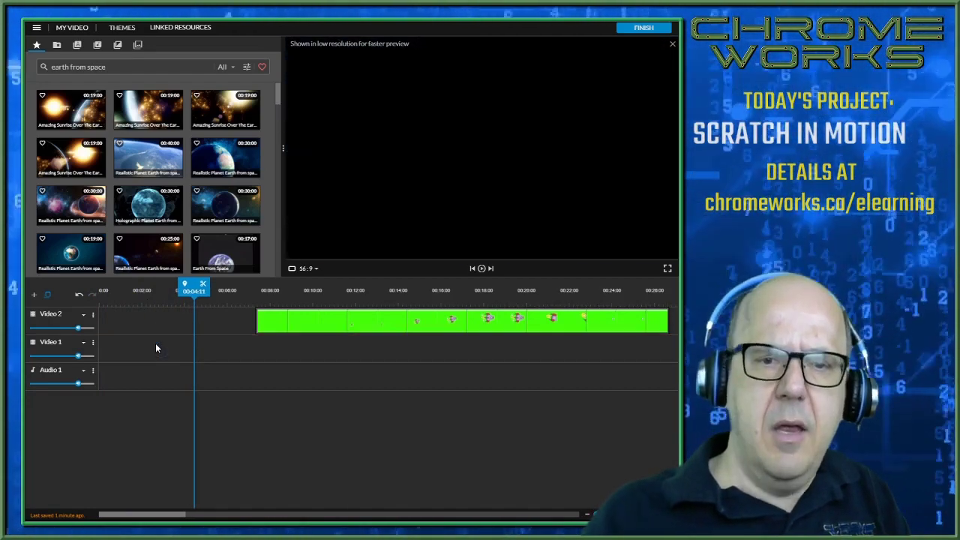
click(203, 174)
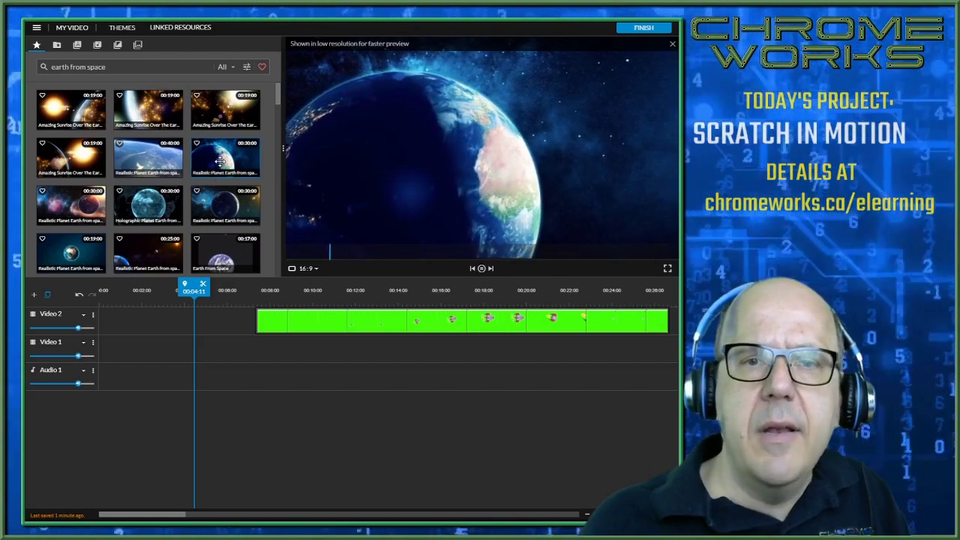
drag(216, 248, 135, 346)
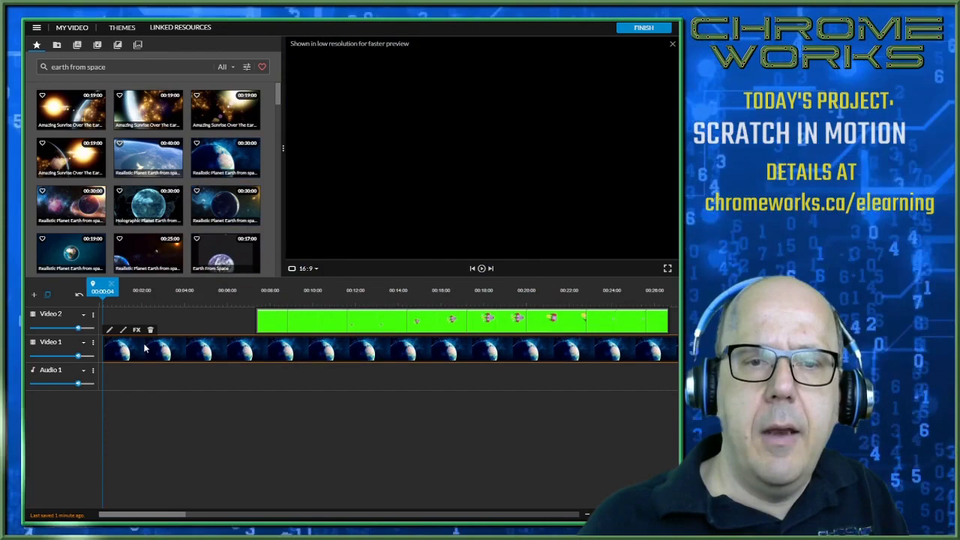
double_click(145, 348)
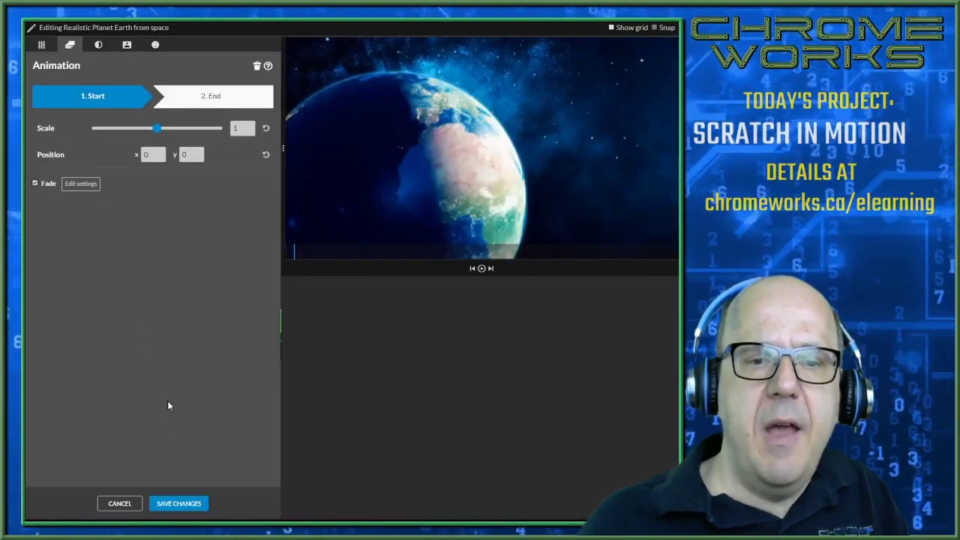
click(178, 503)
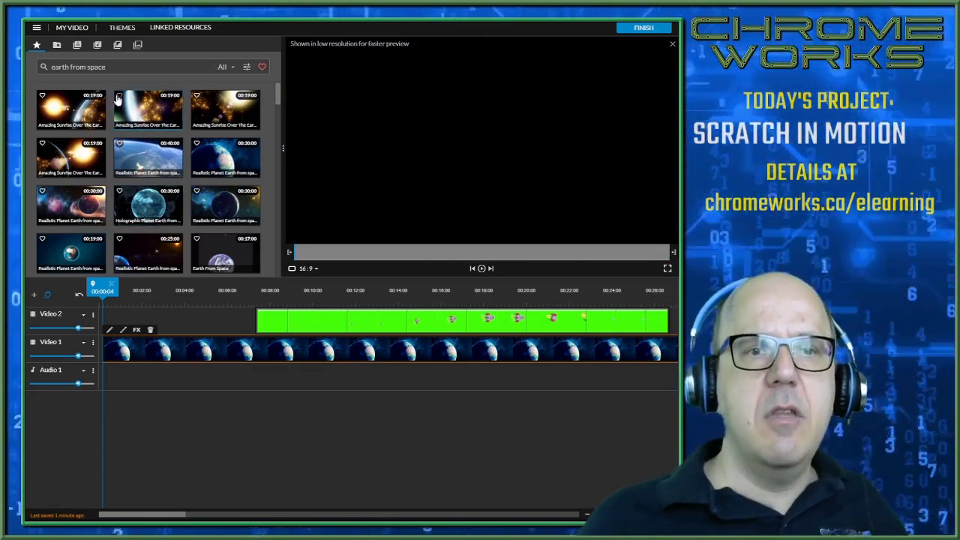
Step: Search the stock media for "countown"
triple_click(111, 66)
text(coun)
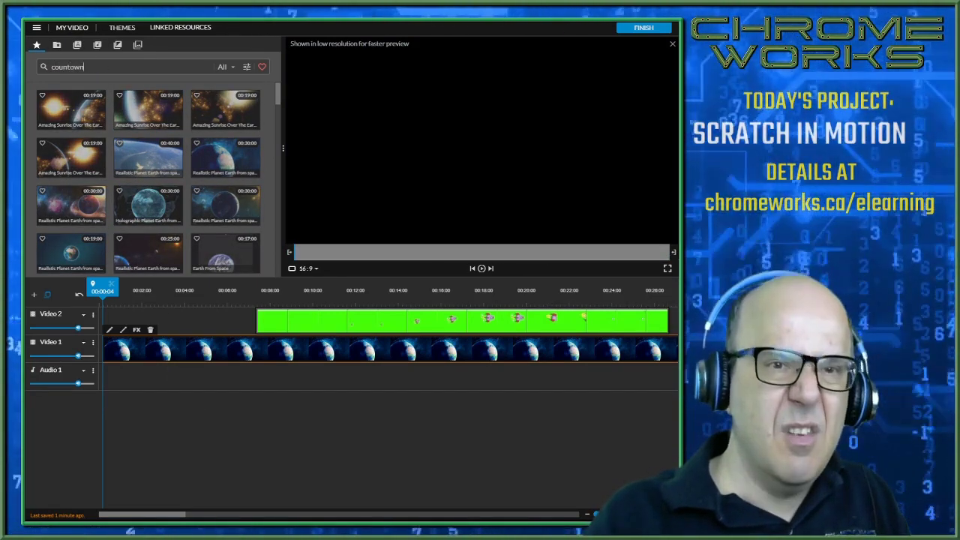
text(town)
key(Return)
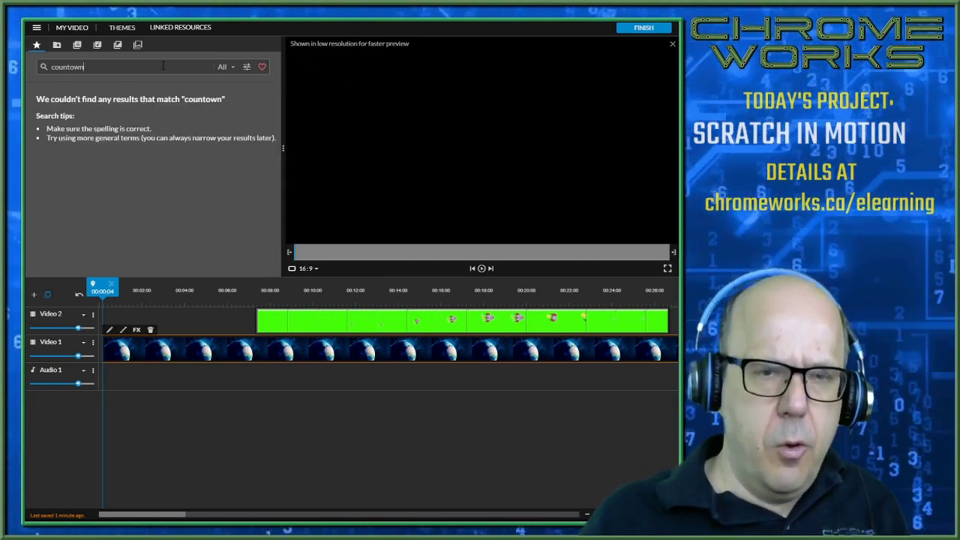
Step: Restrict the media search to sound effects only, excluding video, photos, graphics, motion graphics, music and audio loops
click(247, 67)
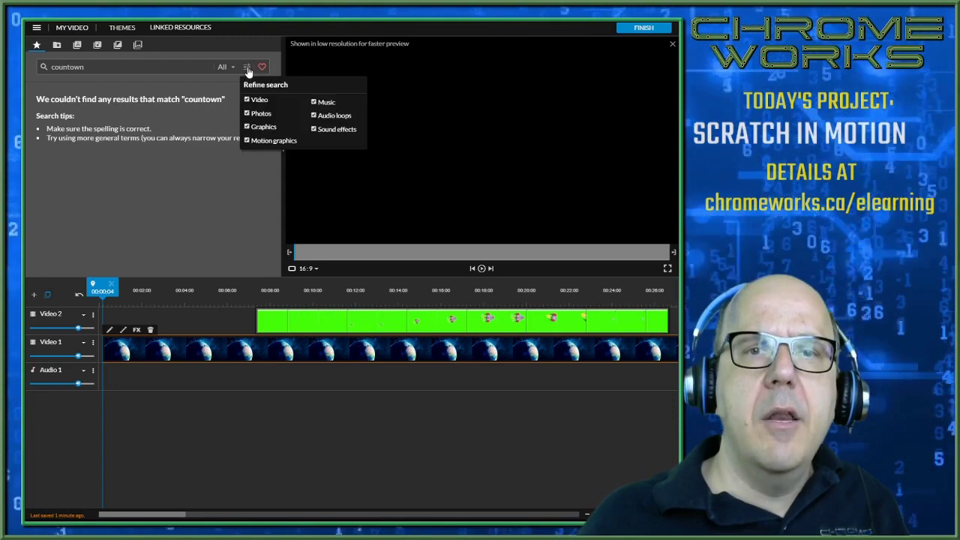
click(314, 129)
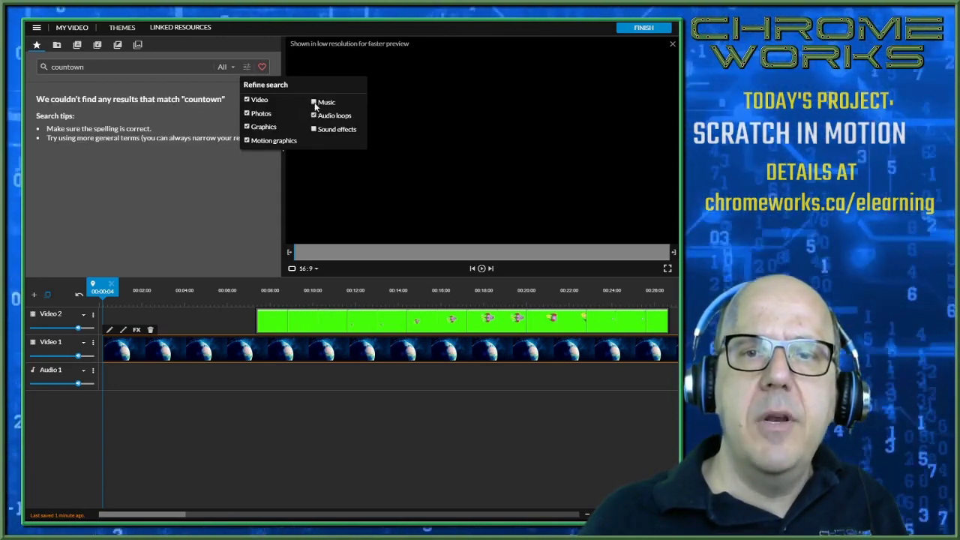
click(313, 102)
click(314, 116)
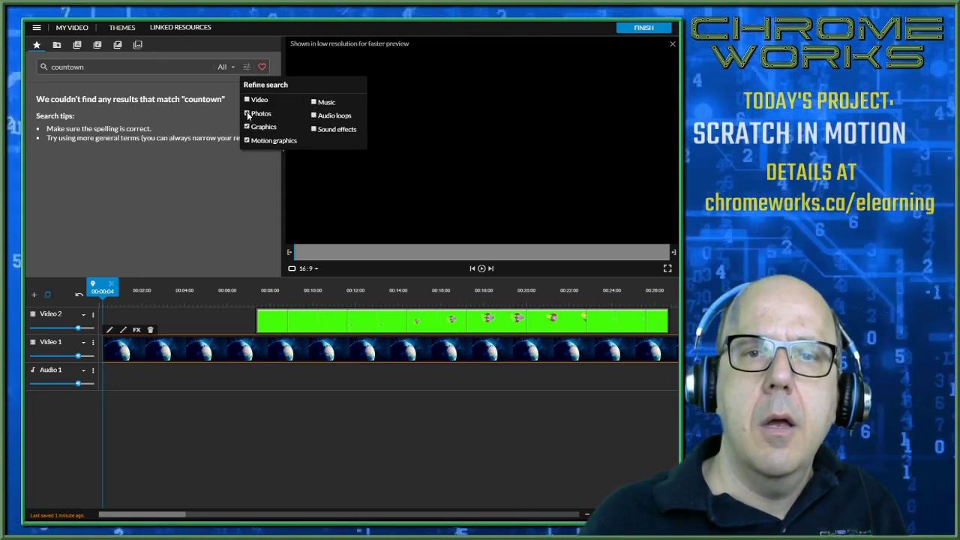
click(248, 114)
click(248, 140)
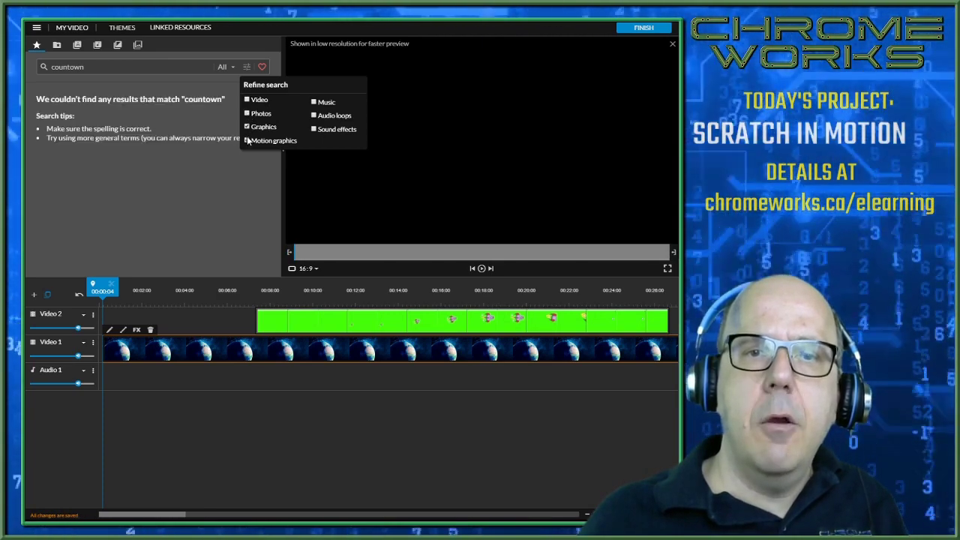
click(247, 127)
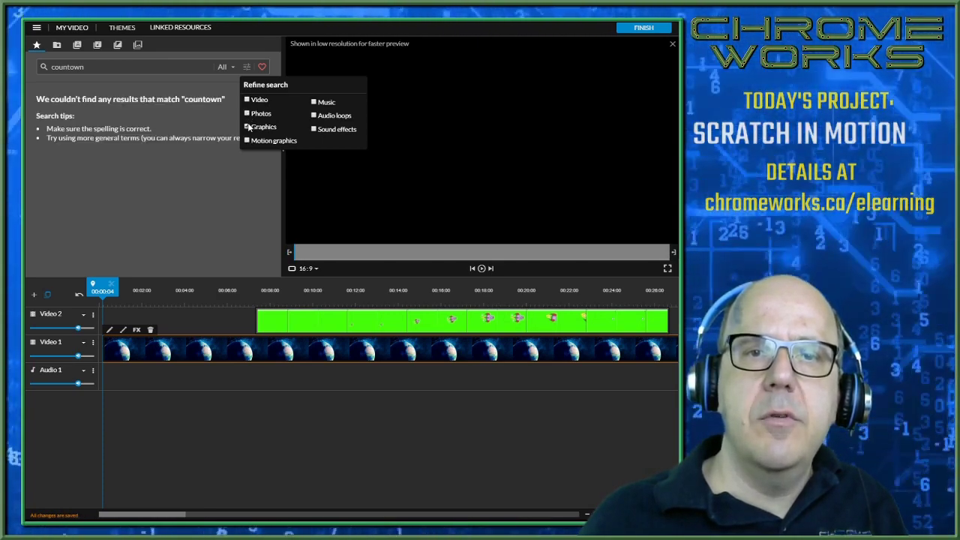
click(314, 129)
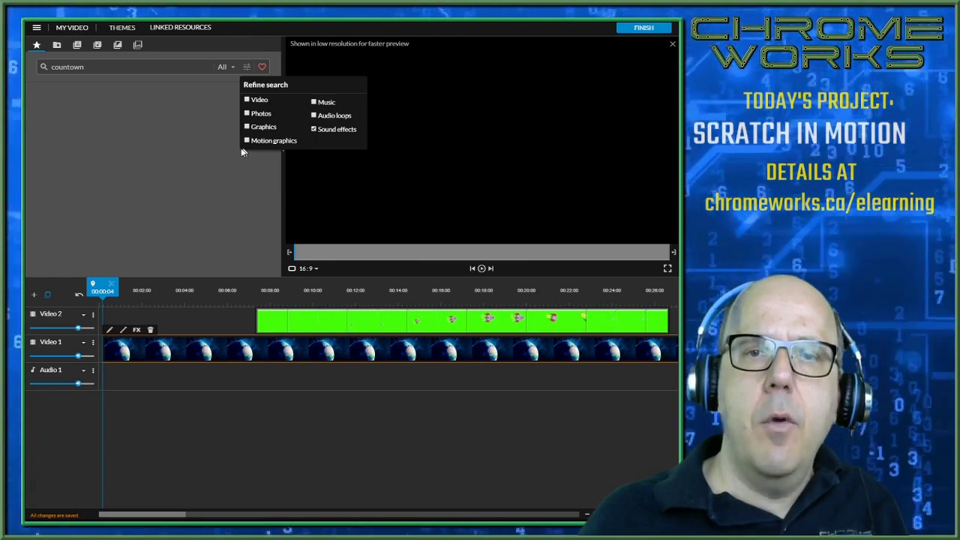
Step: Search the sound effects for "countdown" and preview several results, including Countdown and Start Beeps Sport Clock
click(131, 67)
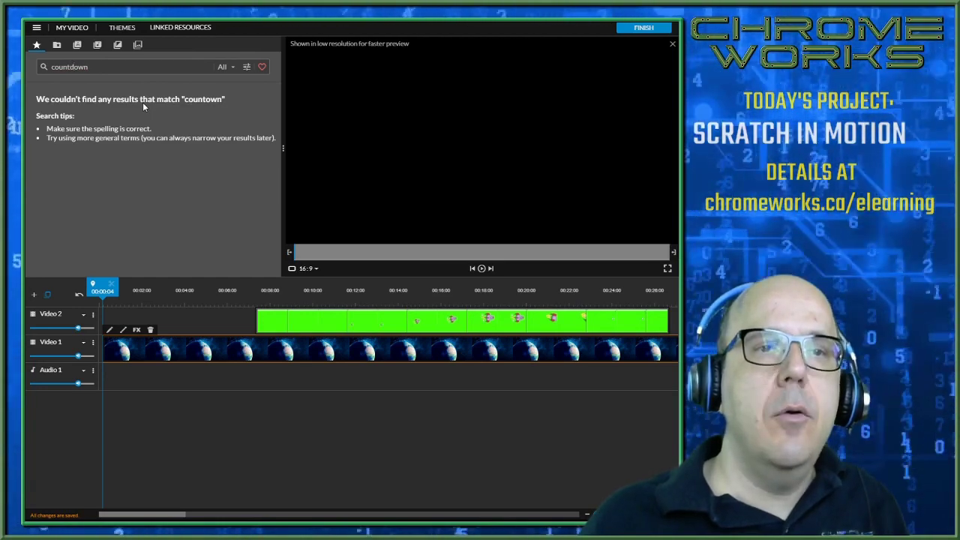
key(Return)
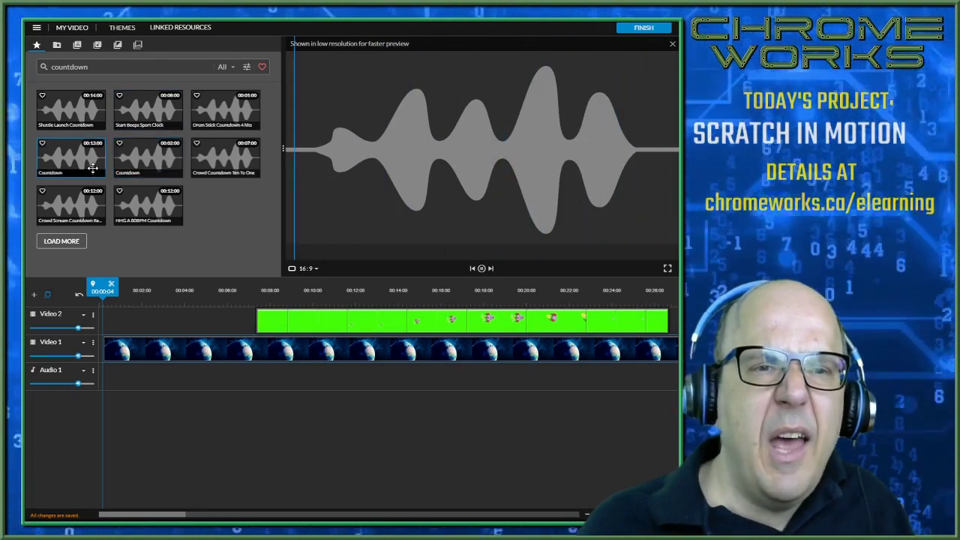
click(177, 167)
click(103, 192)
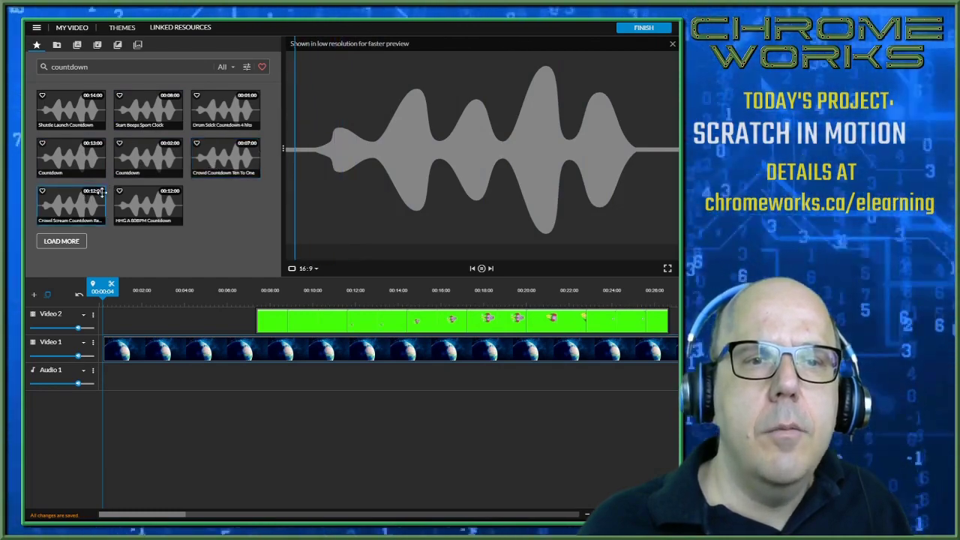
click(127, 201)
click(153, 119)
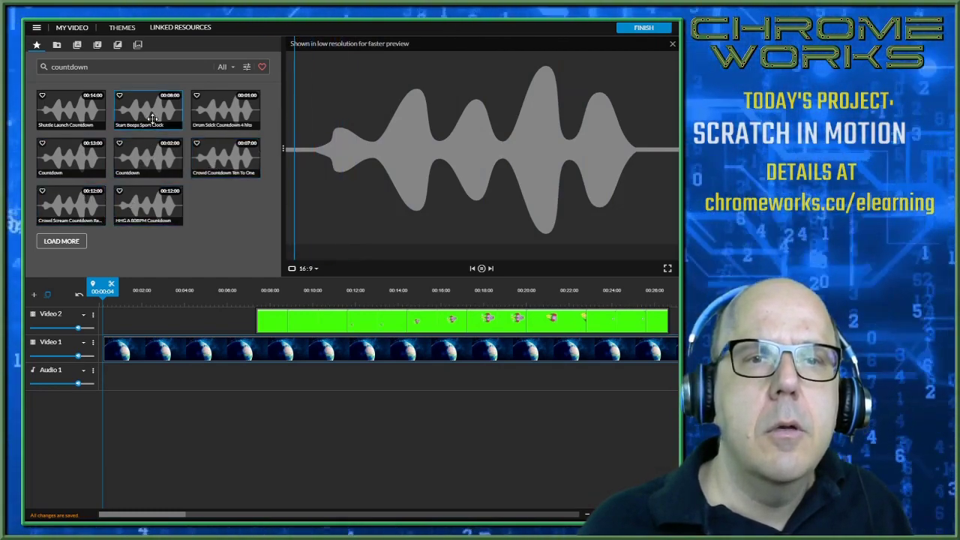
Step: Preview the Shuttle Launch Countdown sound and place it on Audio 1, aligned with the start of the Earth clip
click(88, 109)
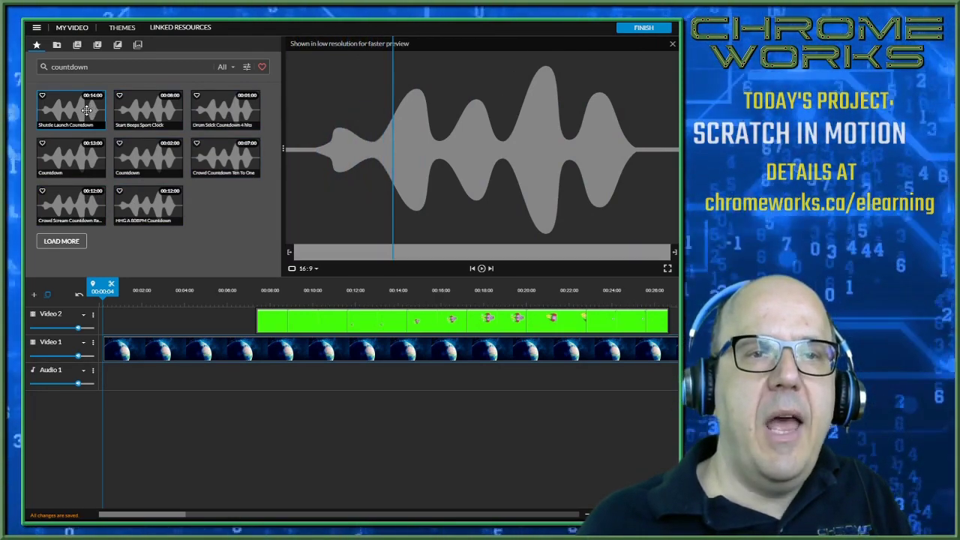
drag(86, 113, 253, 376)
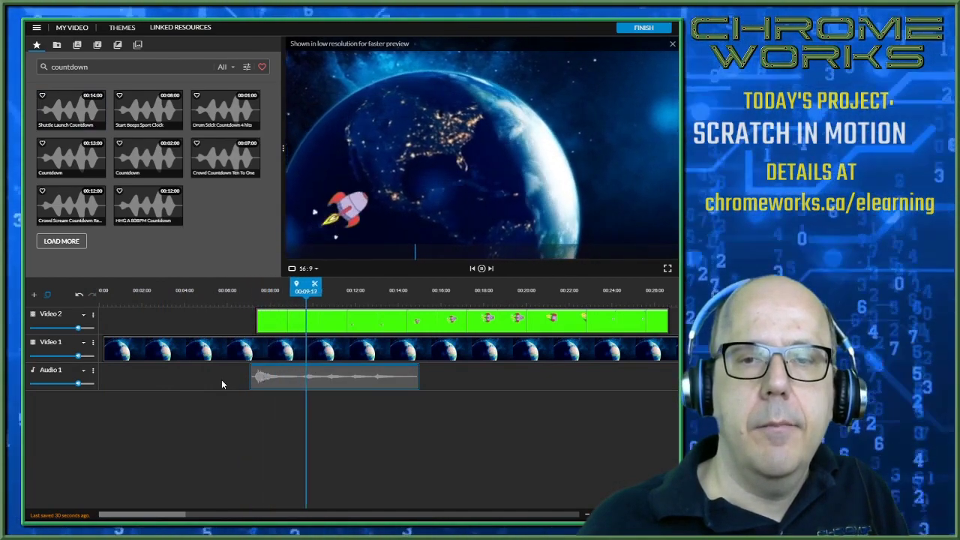
drag(296, 379, 127, 396)
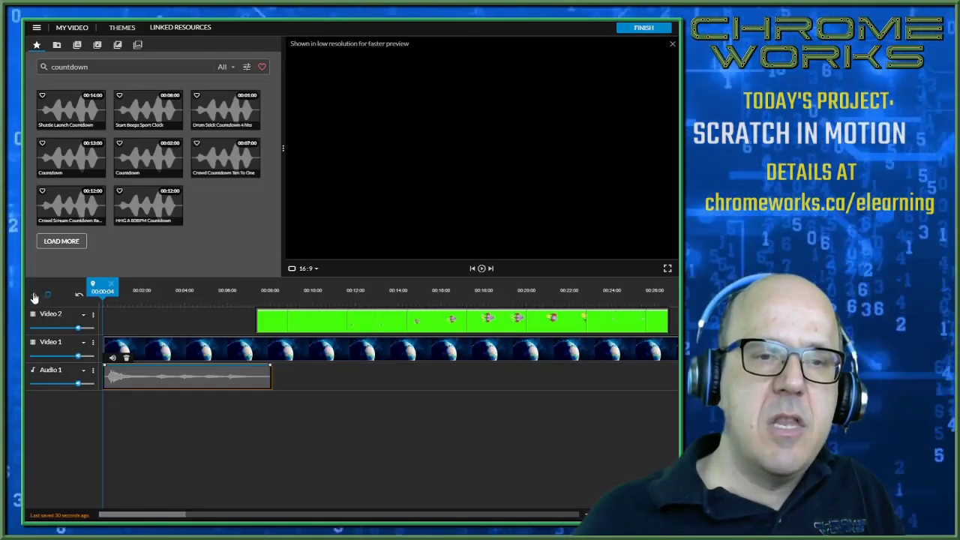
Step: Add a second audio track named Audio 2 to the timeline
click(34, 296)
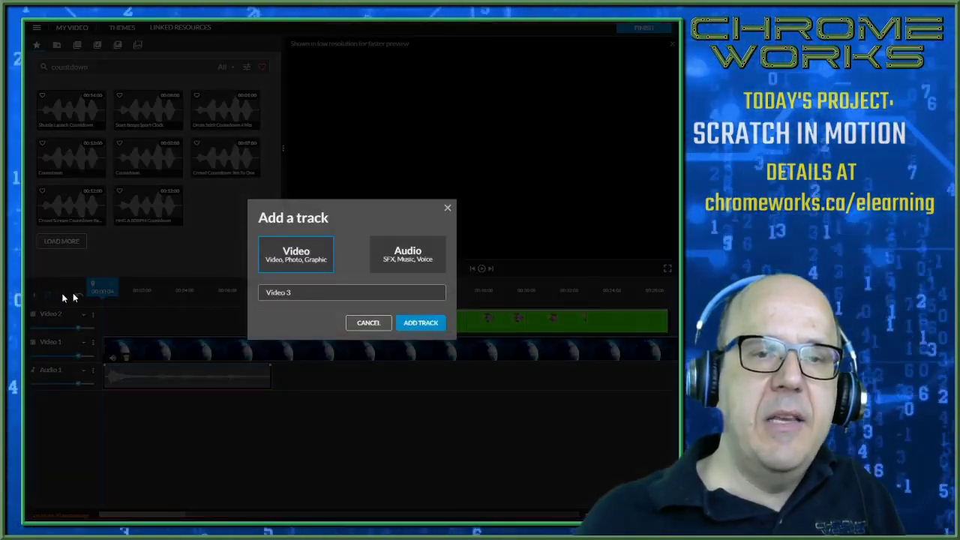
click(414, 259)
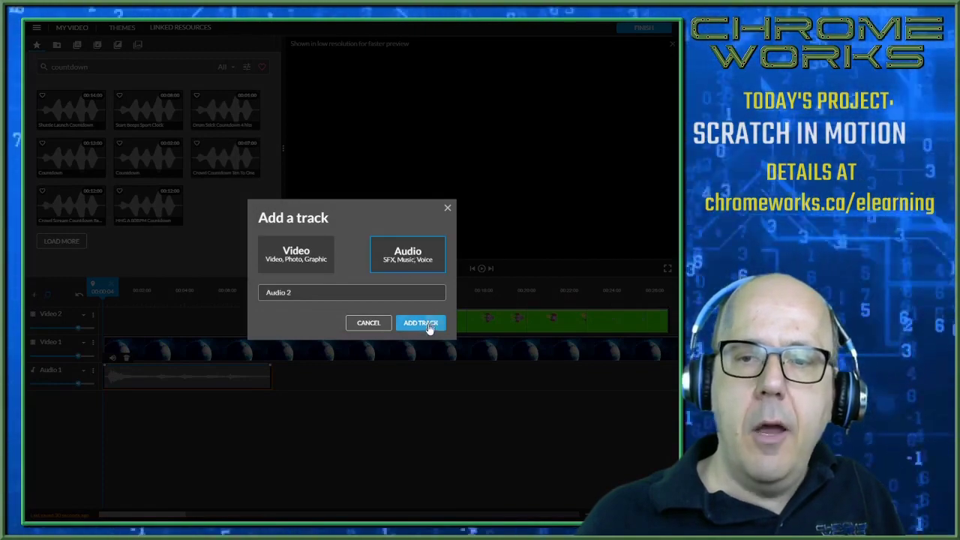
click(425, 324)
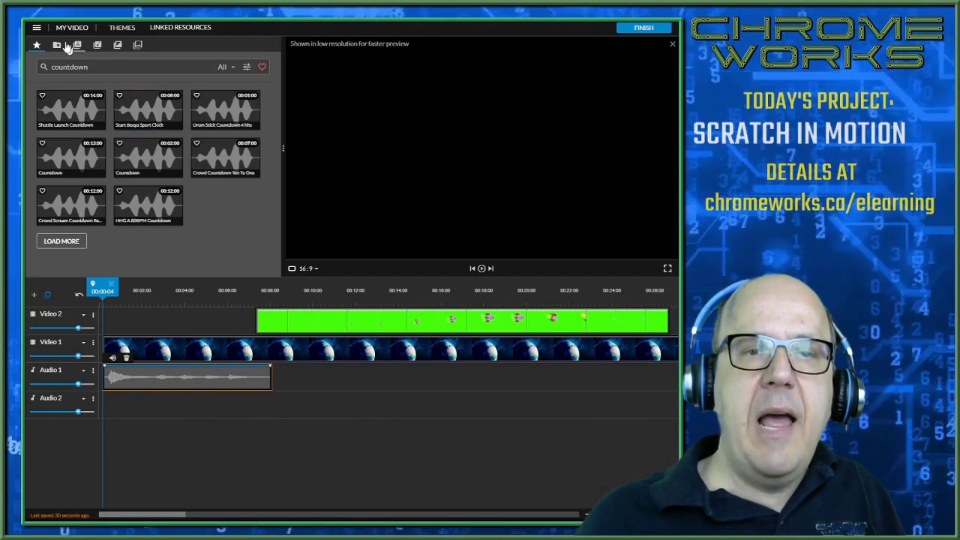
Step: Search the sound effects for "launch" and preview several results, including Explosive Space Launch and Explosive Space Launch 3
double_click(69, 66)
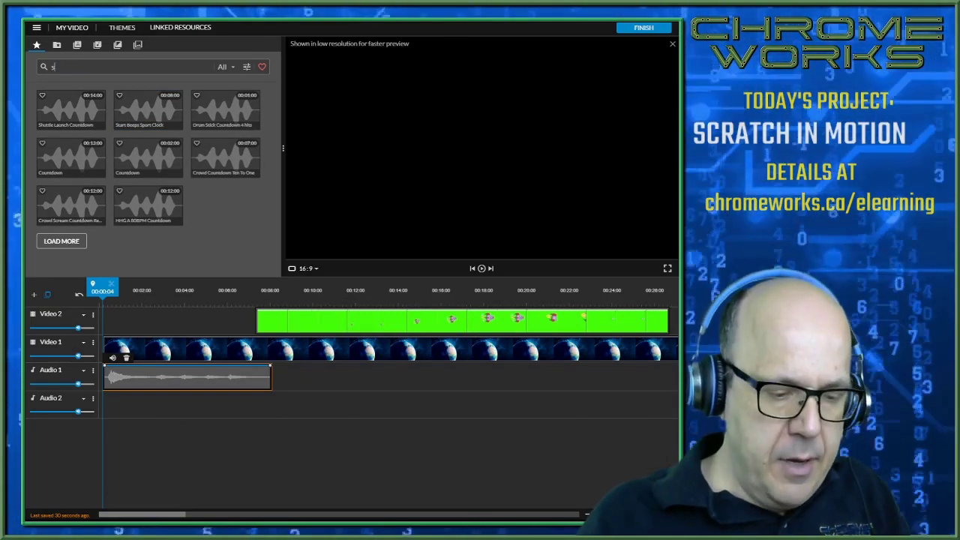
key(BackSpace)
key(BackSpace)
key(BackSpace)
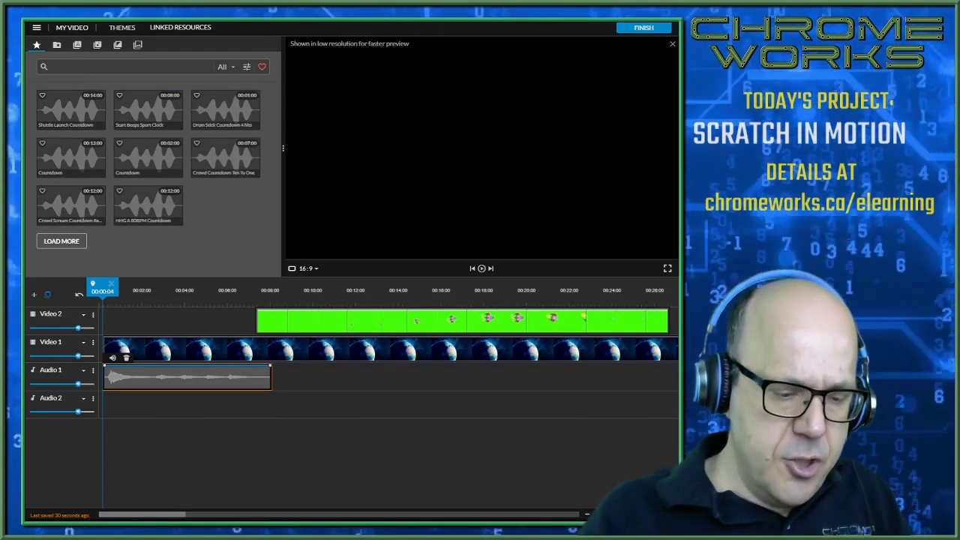
text(launch)
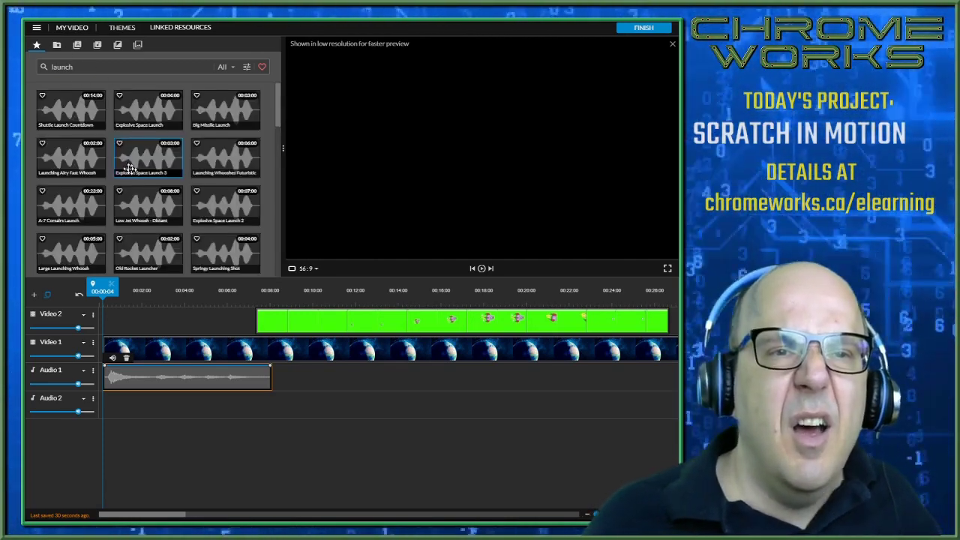
click(159, 114)
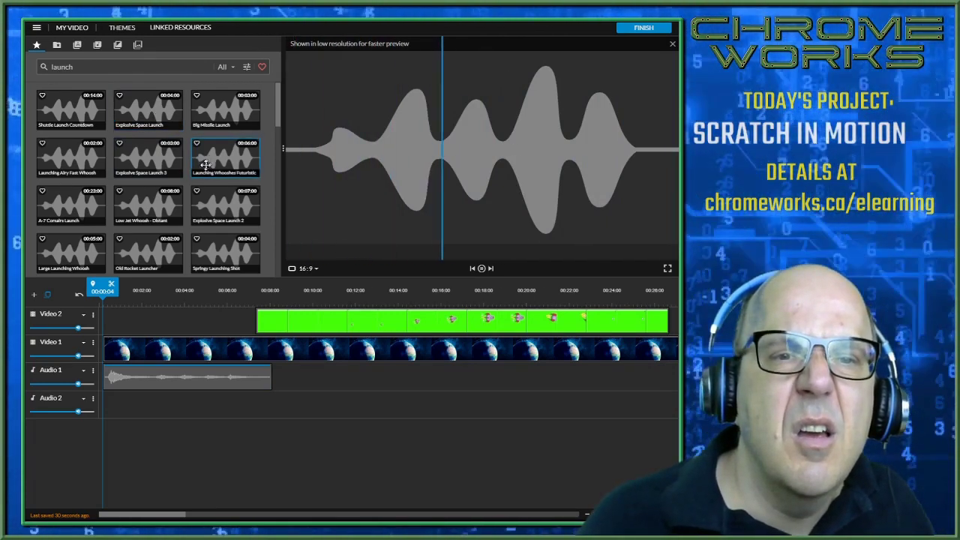
click(171, 163)
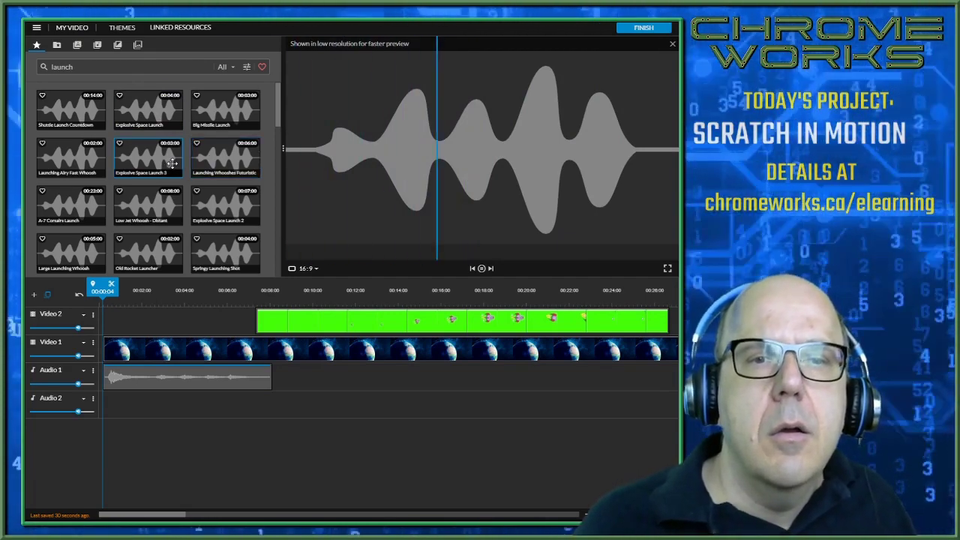
click(171, 195)
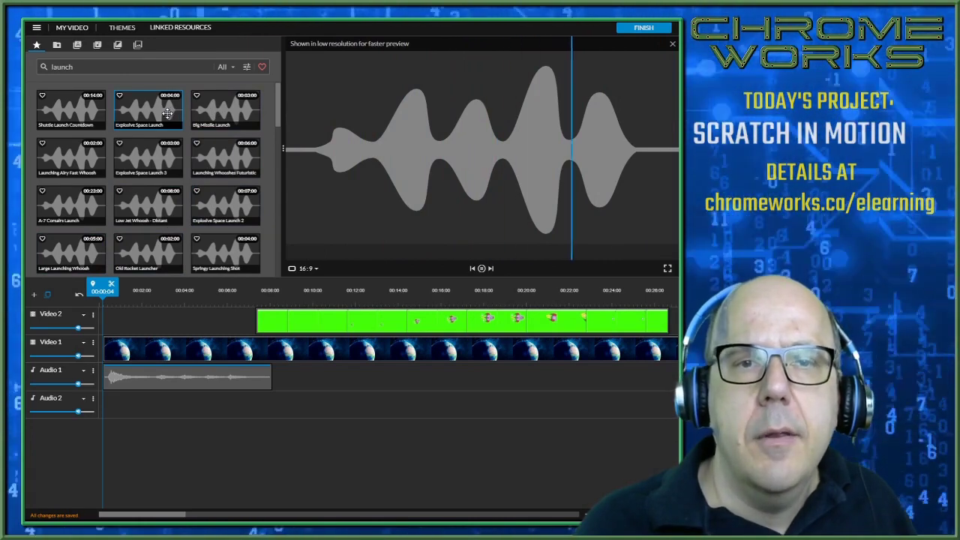
Step: Place the Explosive Space Launch sound on Audio 2, aligned with the start of the green-screen rocket clip, and play back the timeline to check it
drag(166, 112, 267, 409)
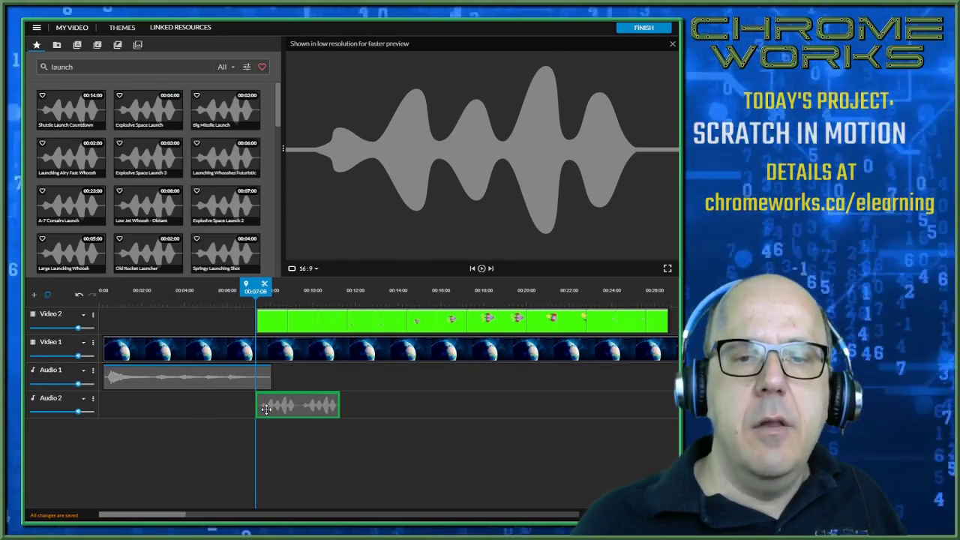
drag(267, 409, 267, 409)
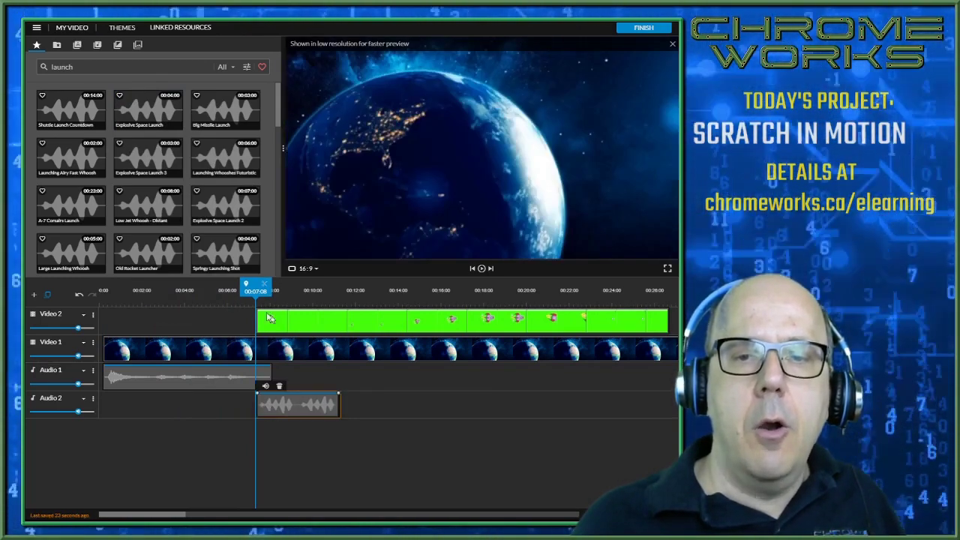
drag(250, 289, 100, 289)
key(space)
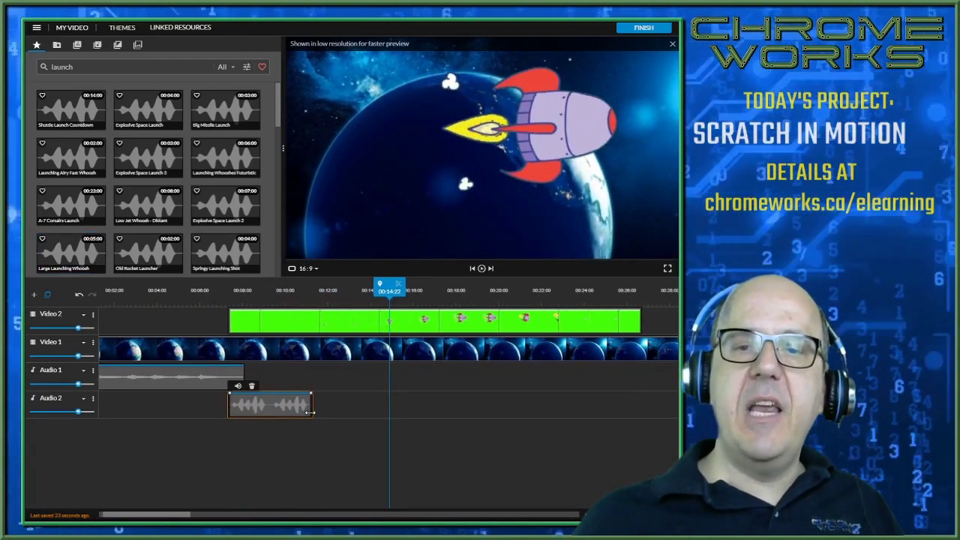
click(401, 413)
key(space)
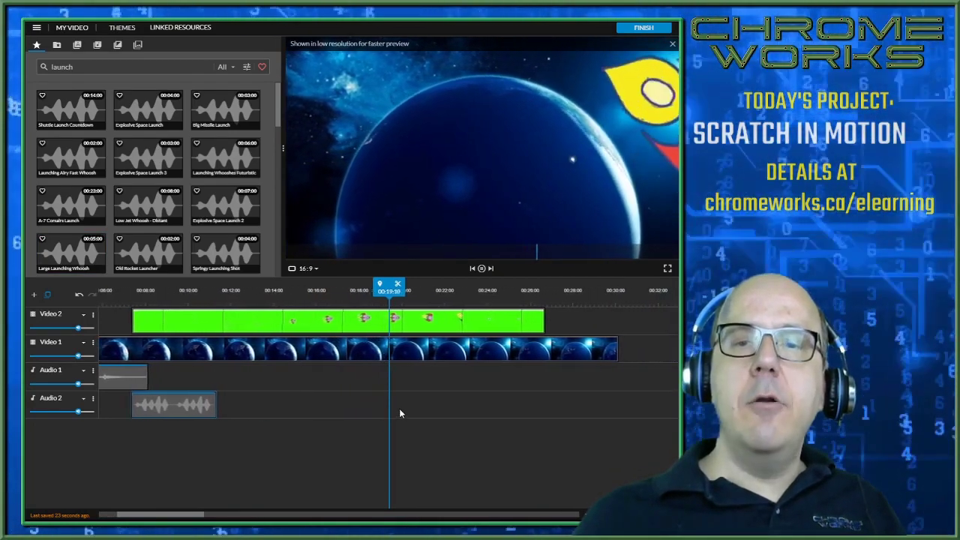
key(space)
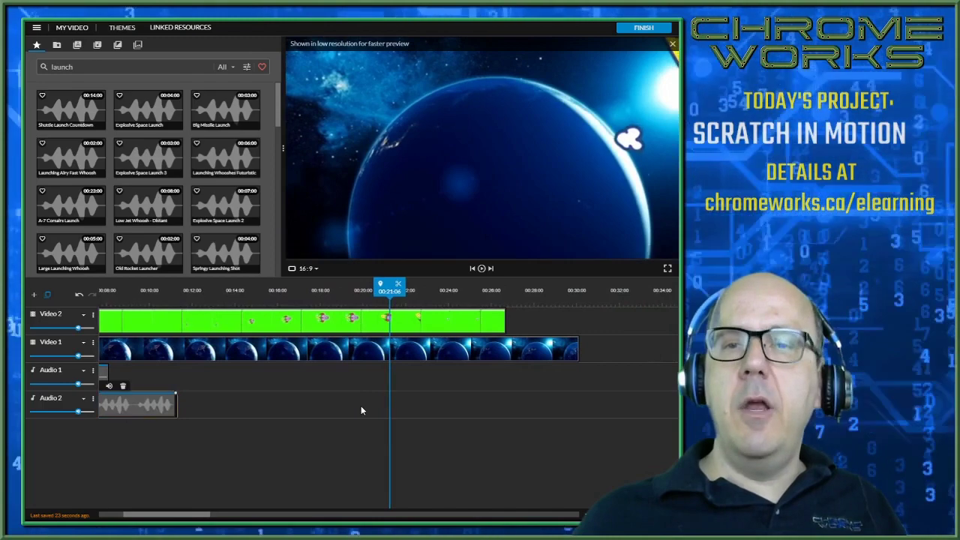
drag(390, 289, 126, 292)
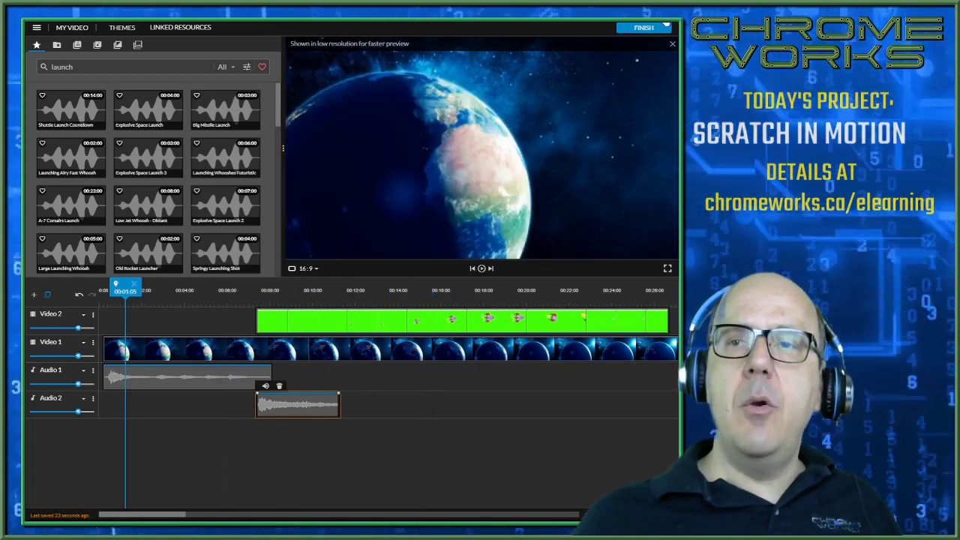
Step: Export the finished project as a video titled "launch" at HD 1280x720 resolution
click(645, 28)
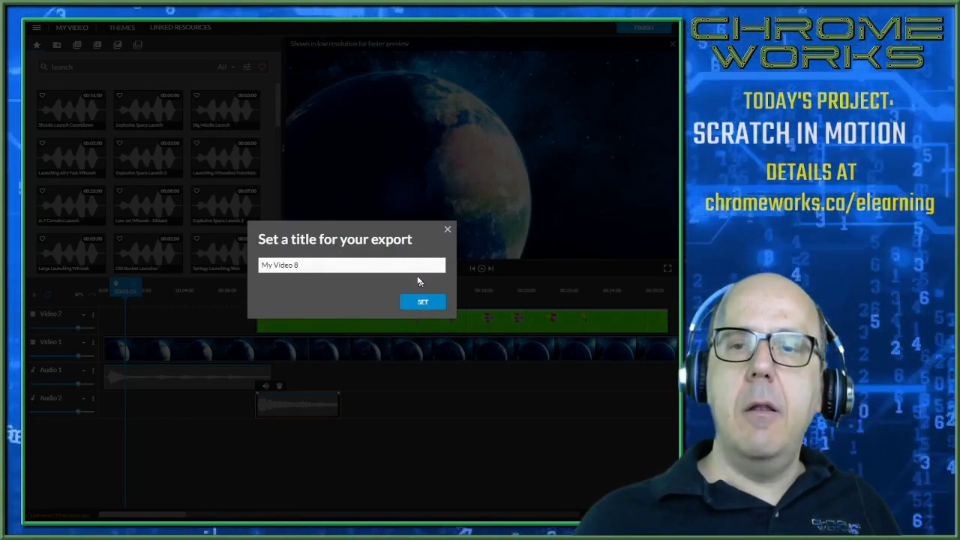
drag(381, 262, 242, 237)
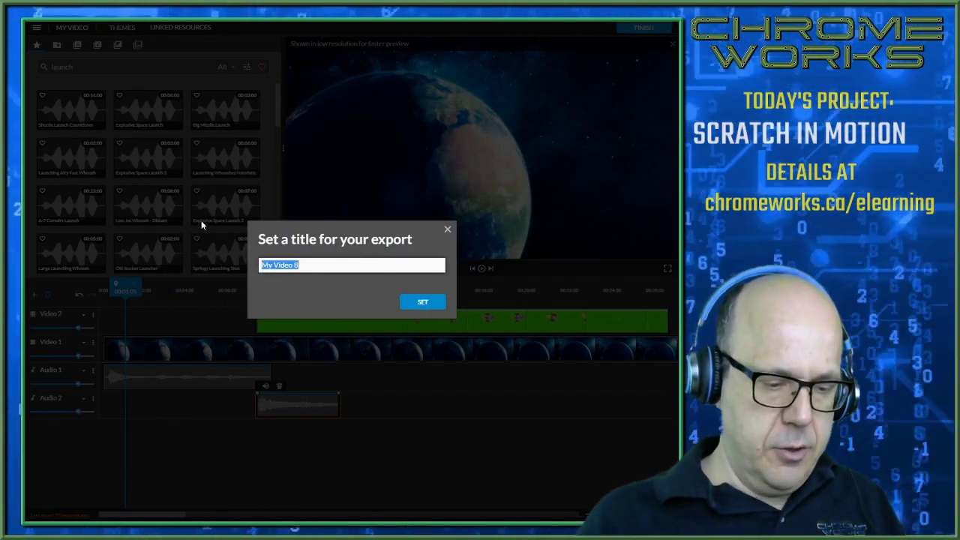
text(launch)
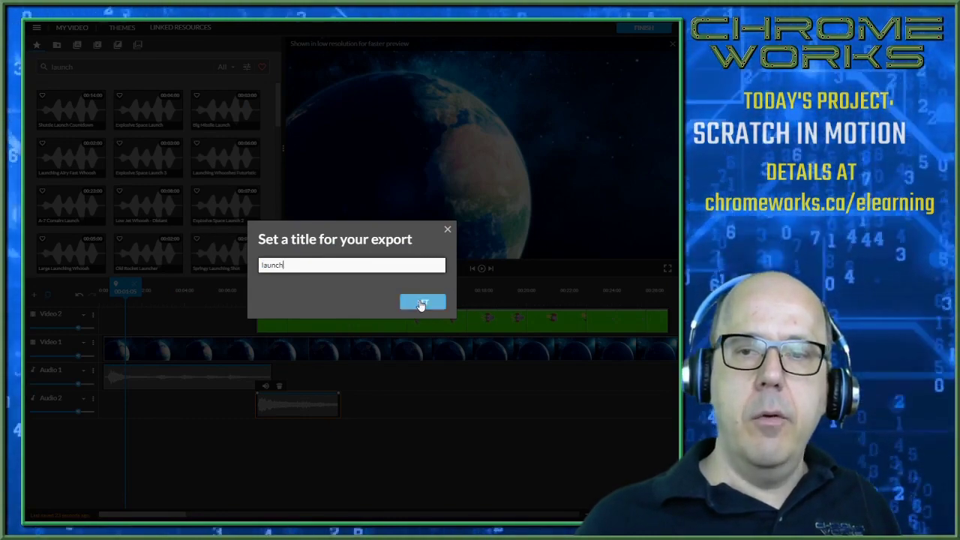
click(421, 302)
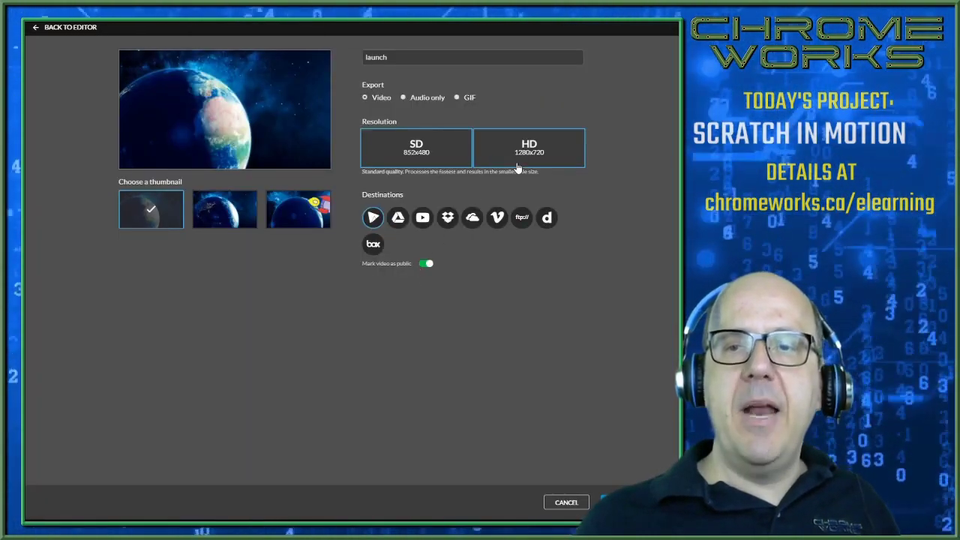
click(527, 148)
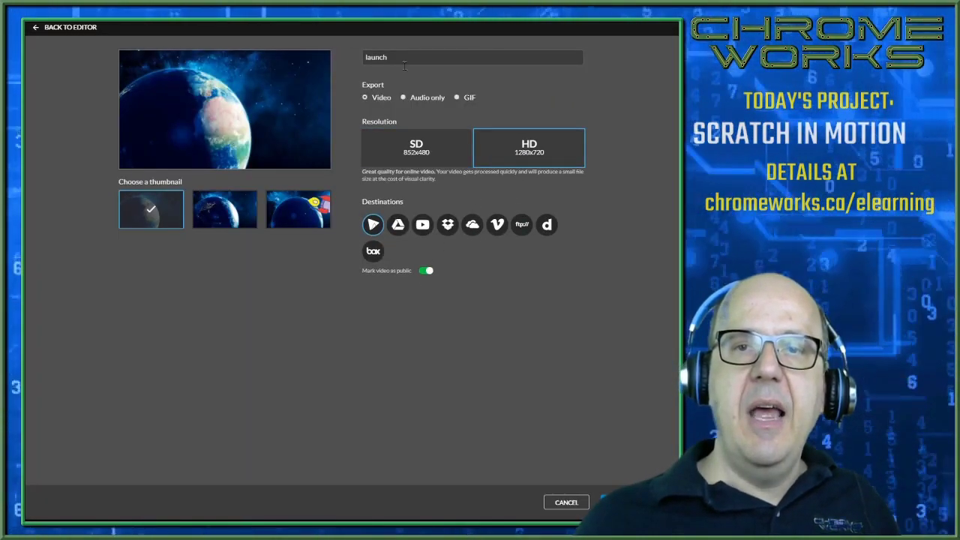
click(609, 502)
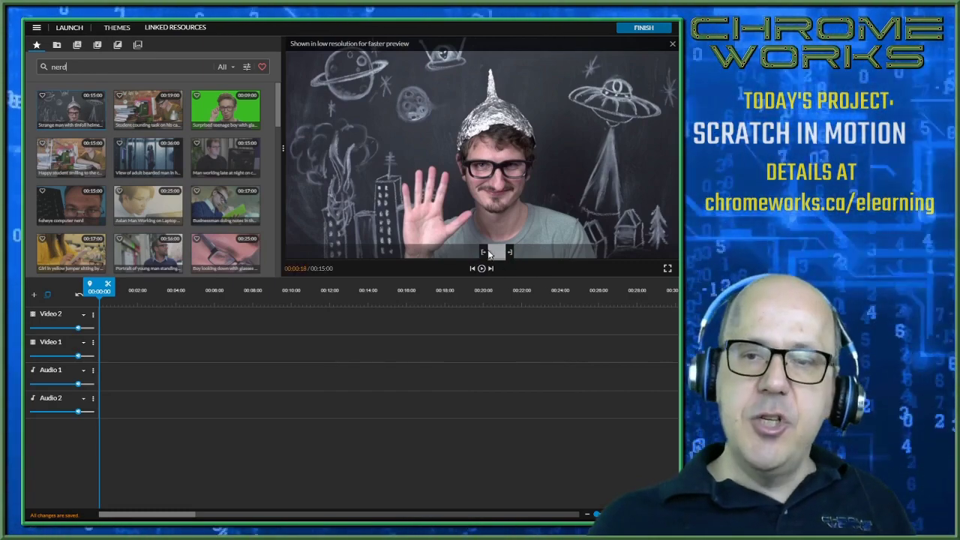
Step: Preview the trimmed clip of the waving man in the tinfoil helmet and place it at the start of Video 1
click(481, 269)
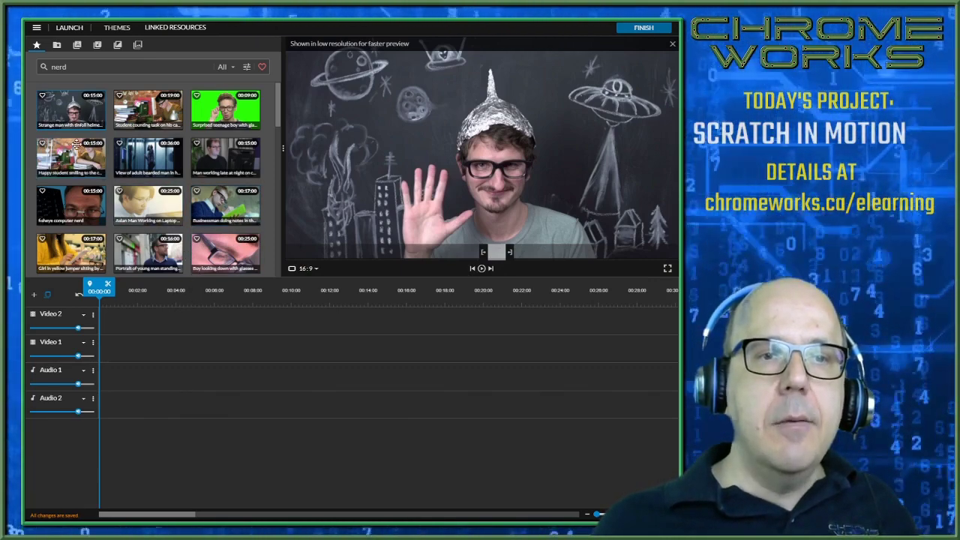
drag(71, 111, 110, 355)
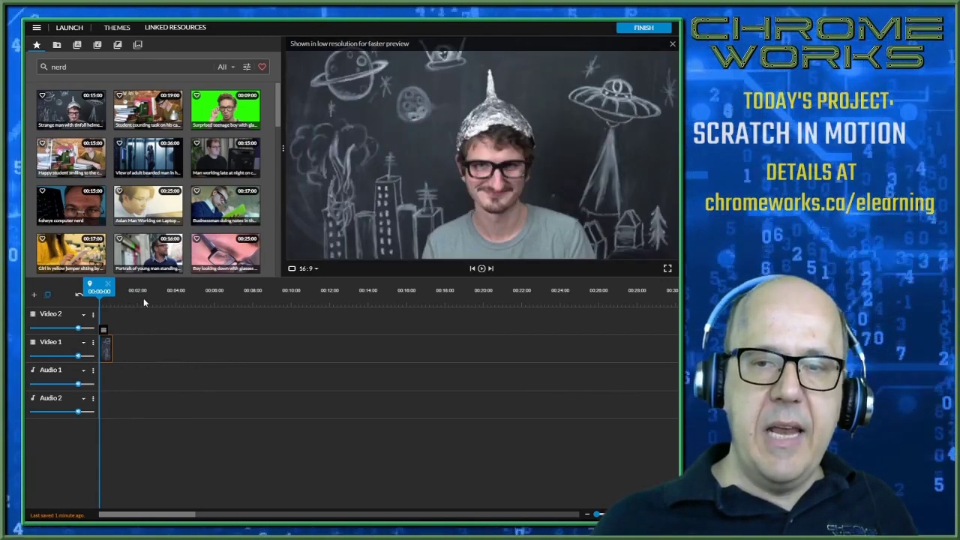
key(space)
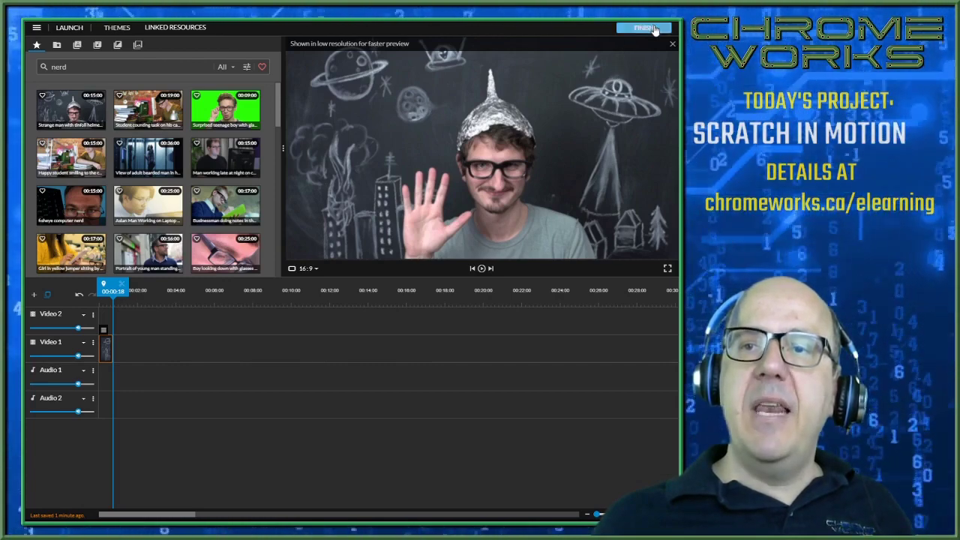
Step: Export the waving-man clip as a video titled "tin foil hat" at HD 1280x720 resolution
click(643, 28)
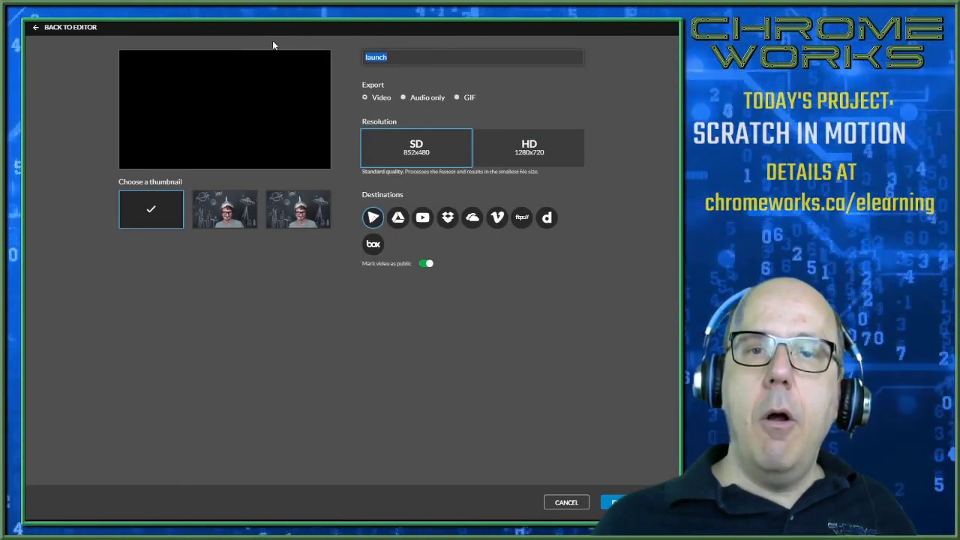
text(t)
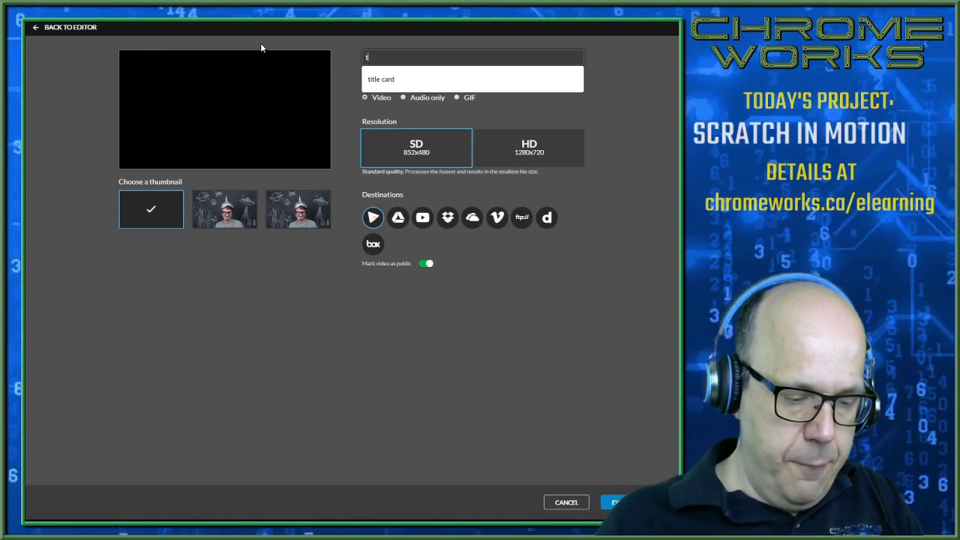
text(in foil hat)
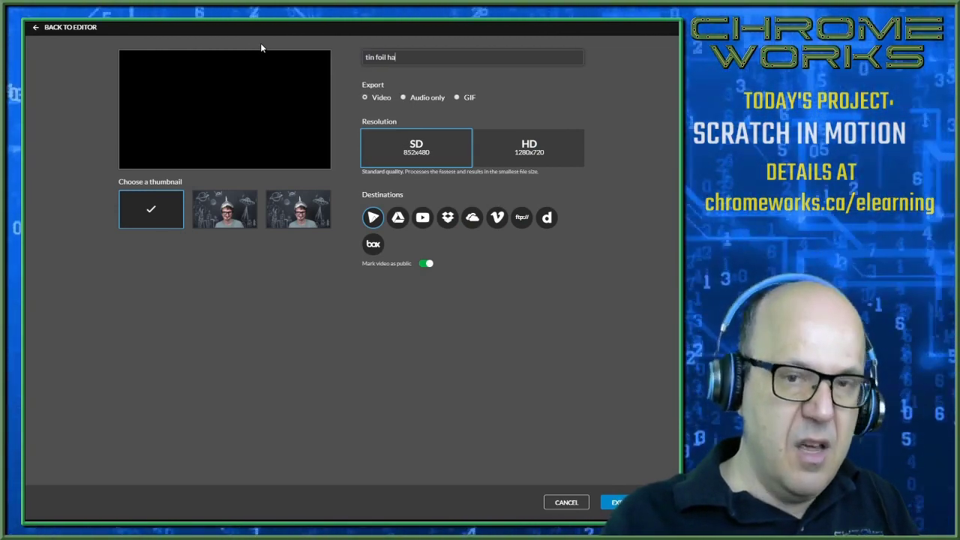
click(515, 148)
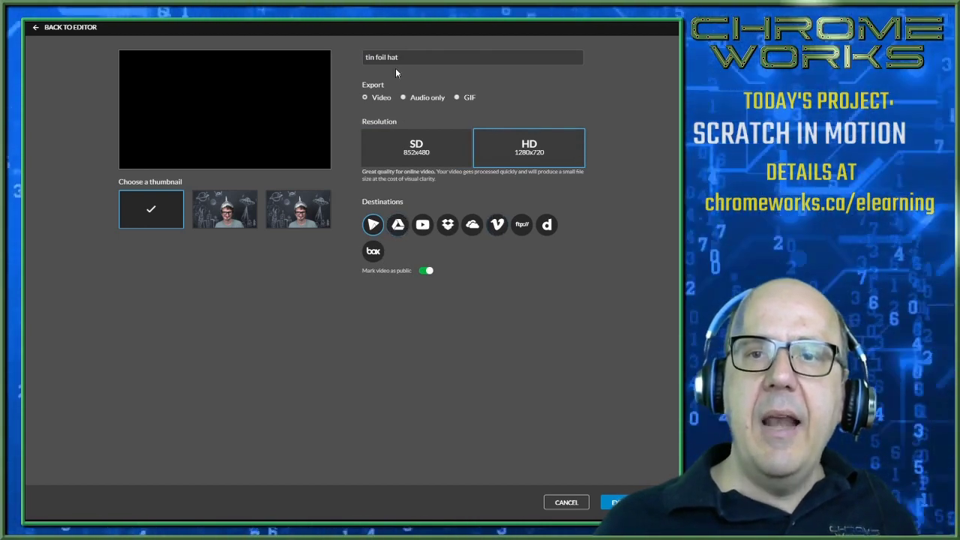
click(616, 502)
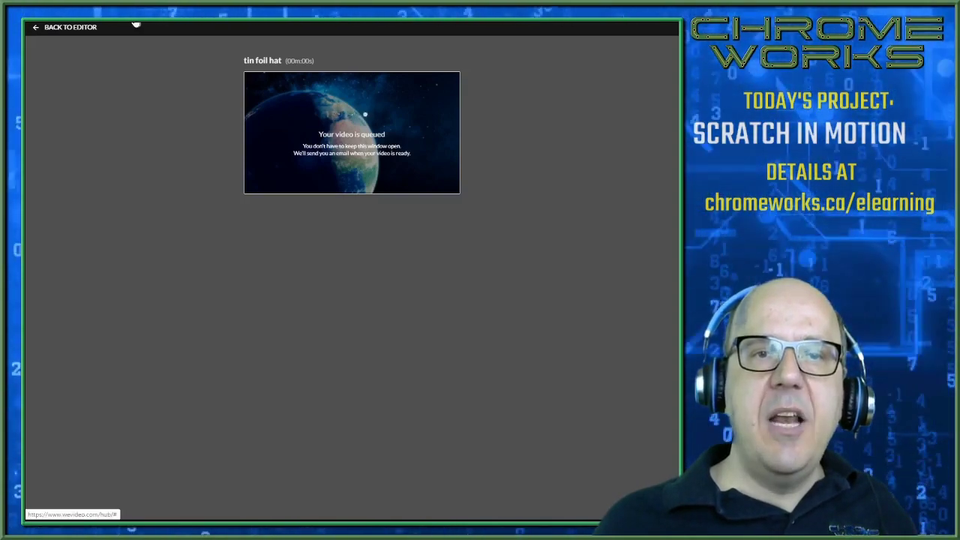
Step: Reopen the "tin foil hat" project from the recent edits and delete its clip from Video 1
click(35, 26)
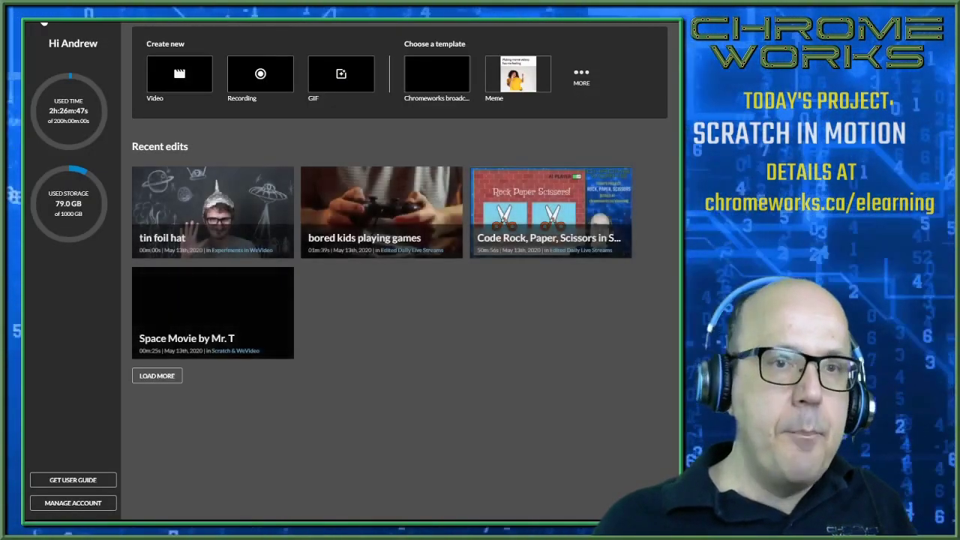
scroll(43, 21, up, 3)
scroll(193, 117, down, 2)
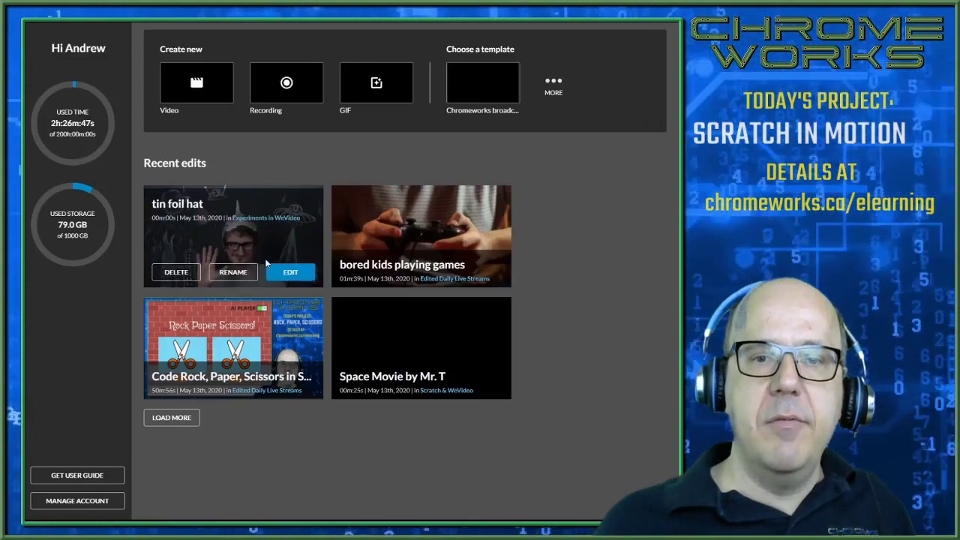
click(277, 270)
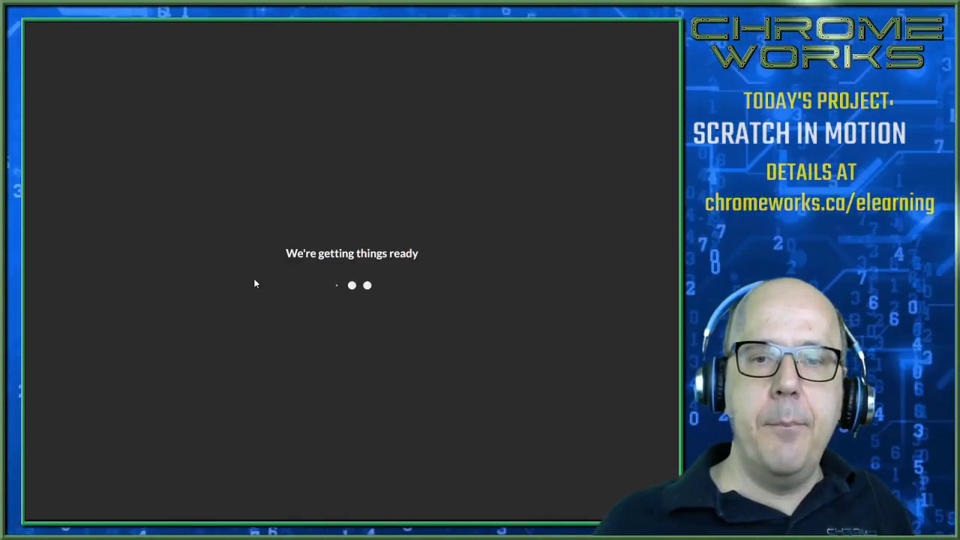
click(274, 344)
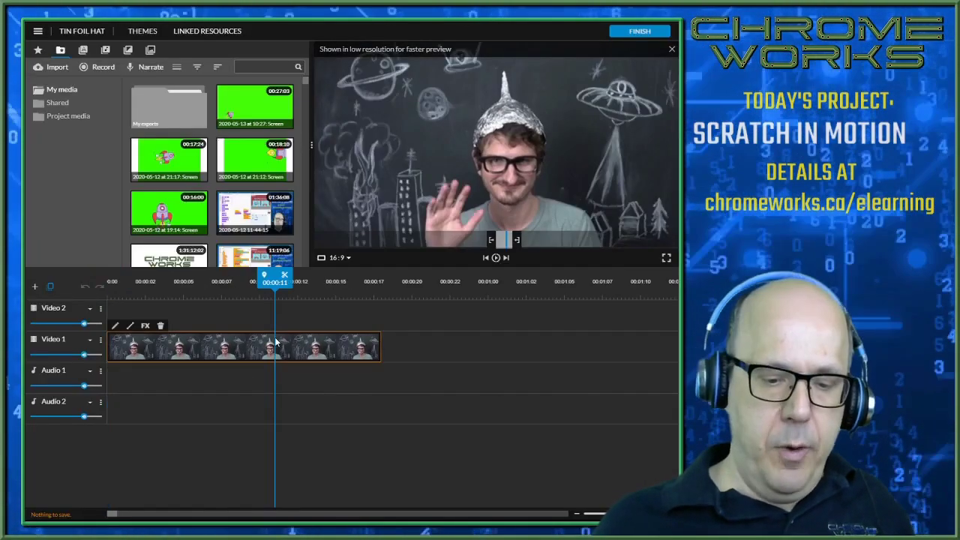
key(Delete)
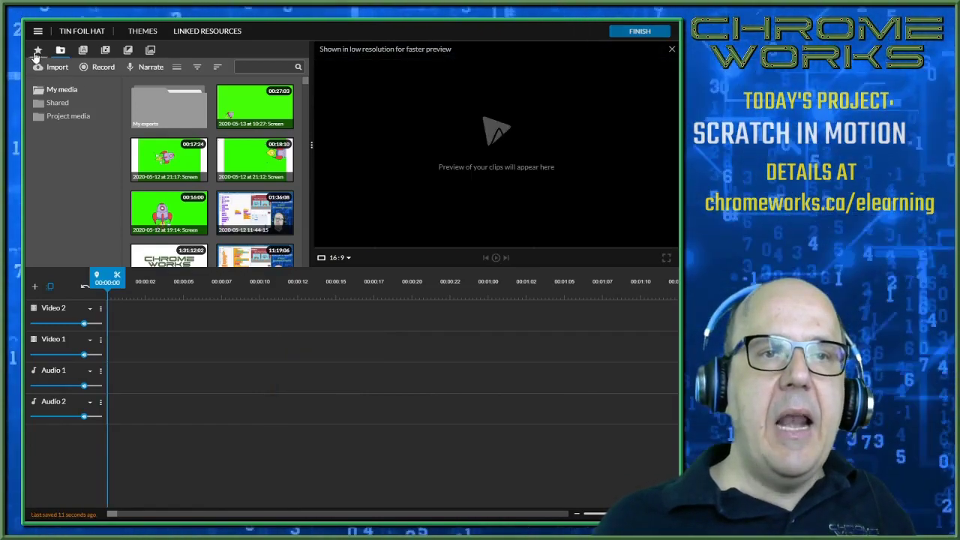
Step: Search the stock library for "bearded man pointing"
click(35, 51)
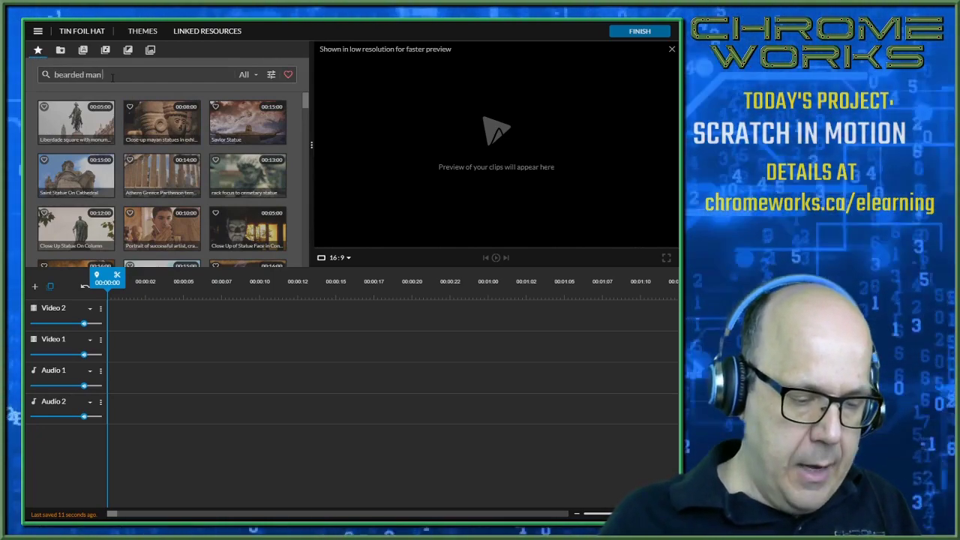
text(ing)
key(Return)
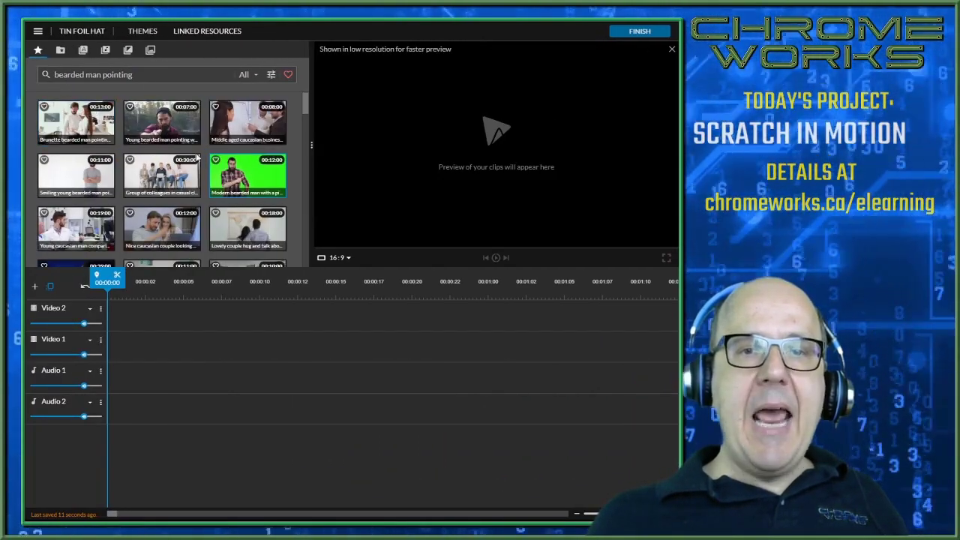
Step: Preview the green-screen bearded man clip, trim it to a short pointing section starting at about 00:05:15, and place it at the start of Video 2
click(244, 178)
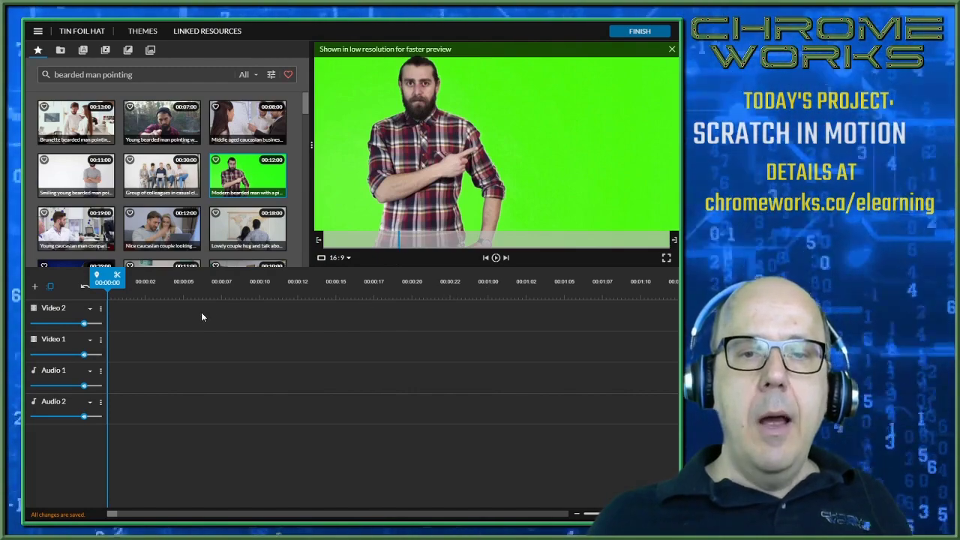
click(202, 314)
click(237, 178)
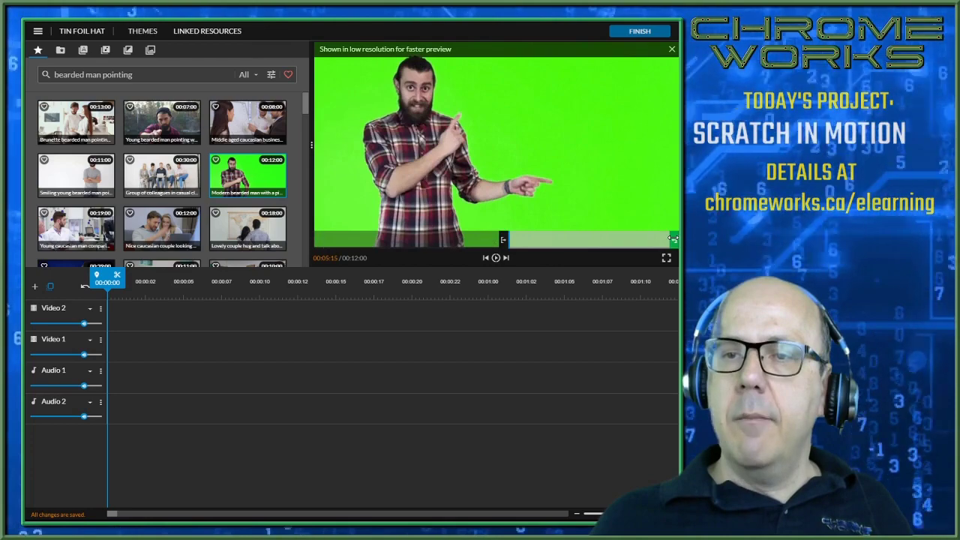
drag(673, 239, 597, 246)
drag(537, 242, 534, 242)
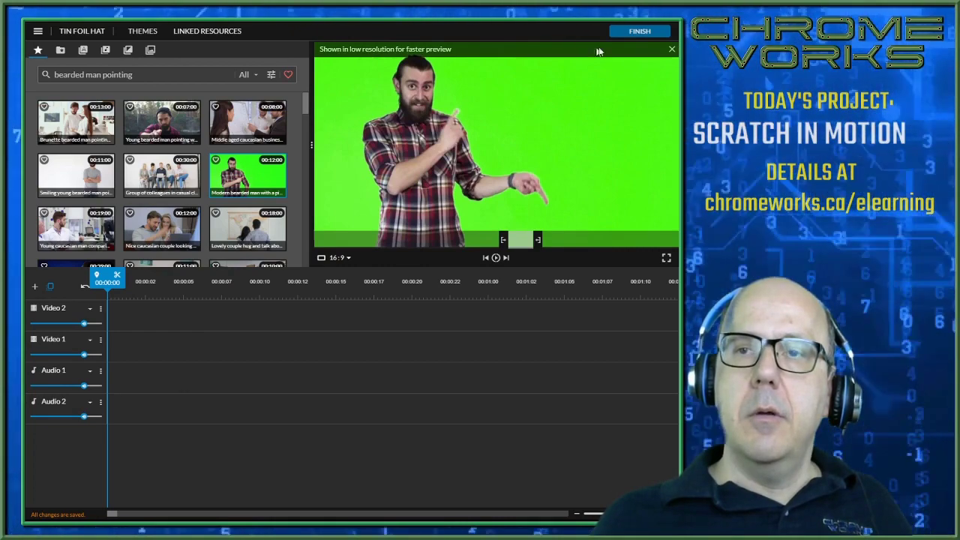
drag(222, 162, 120, 321)
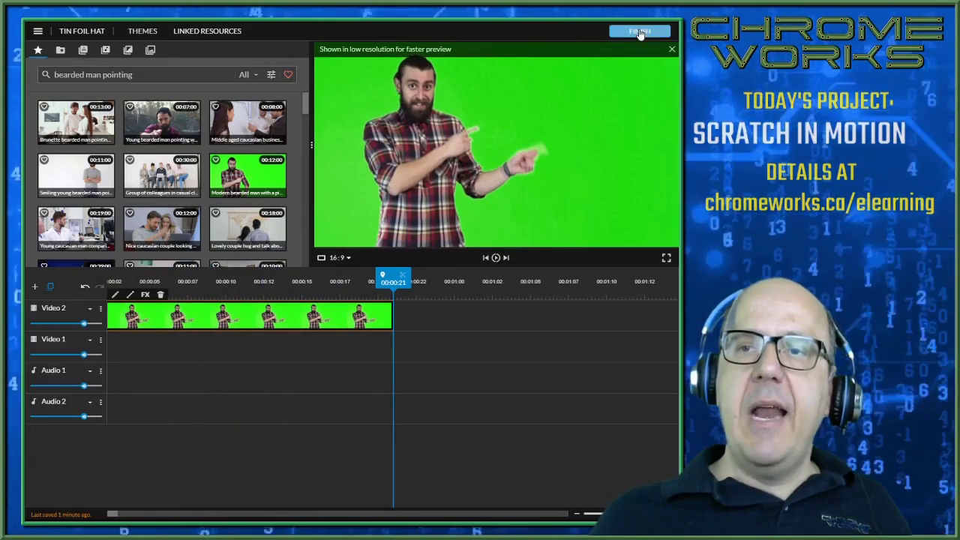
Step: Set the pointing-man clip's export to HD 1280x720 and replace the old video title with one beginning with "p"
click(639, 32)
click(528, 168)
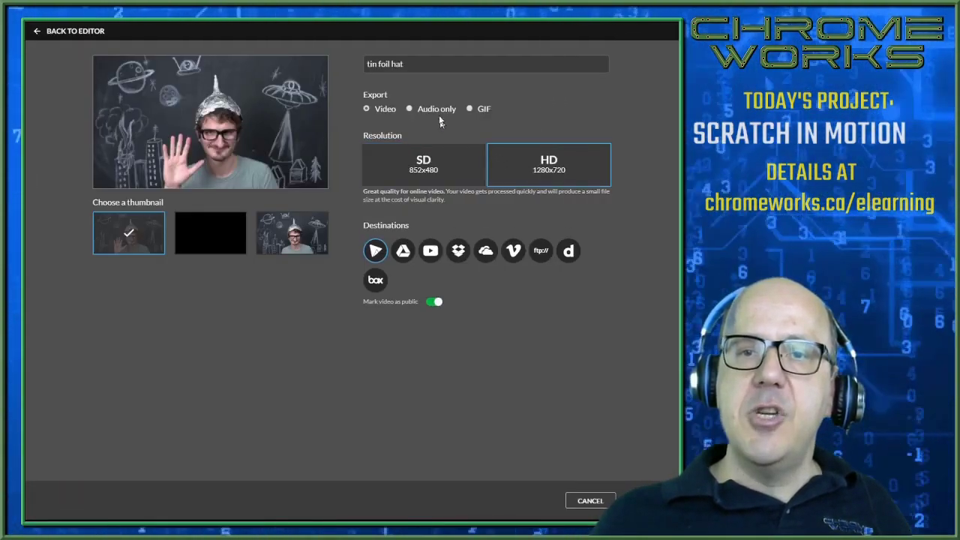
click(443, 64)
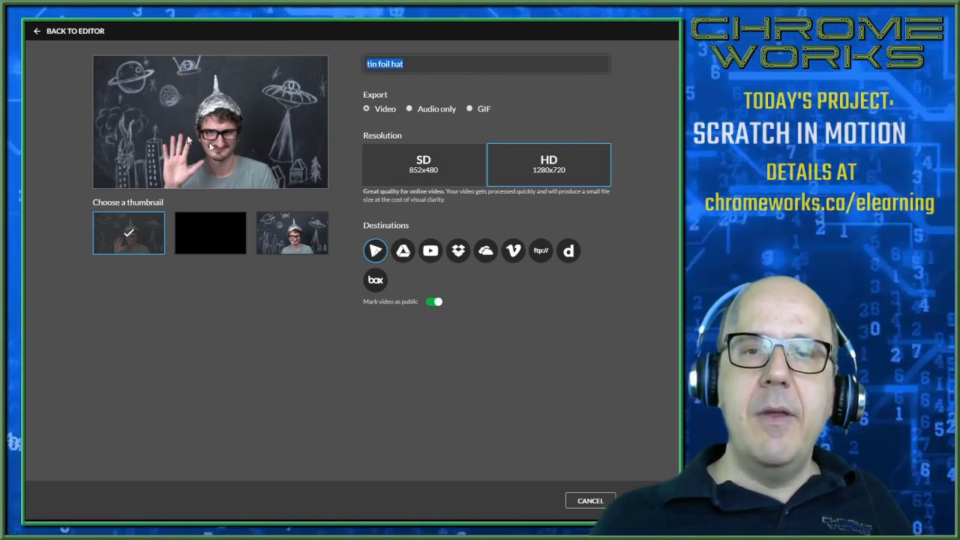
key(BackSpace)
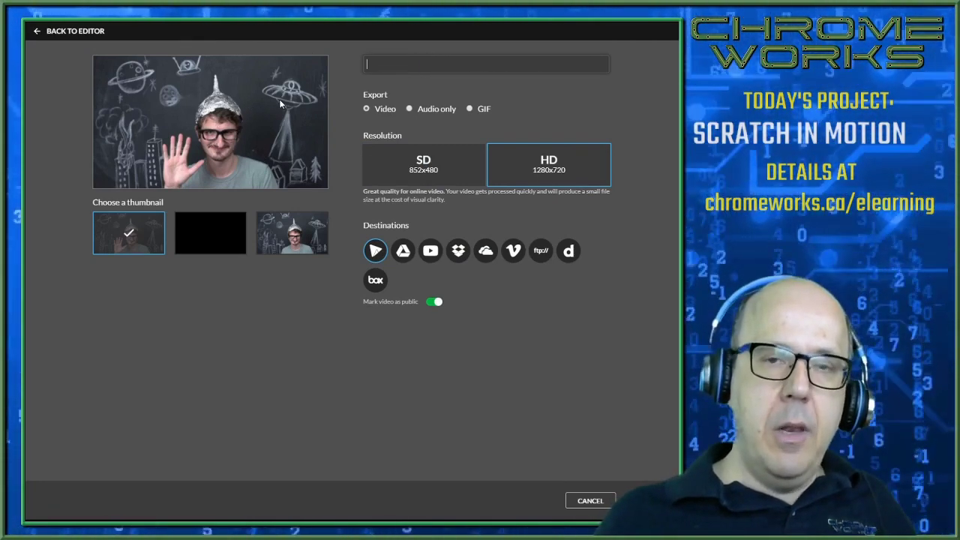
text(p)
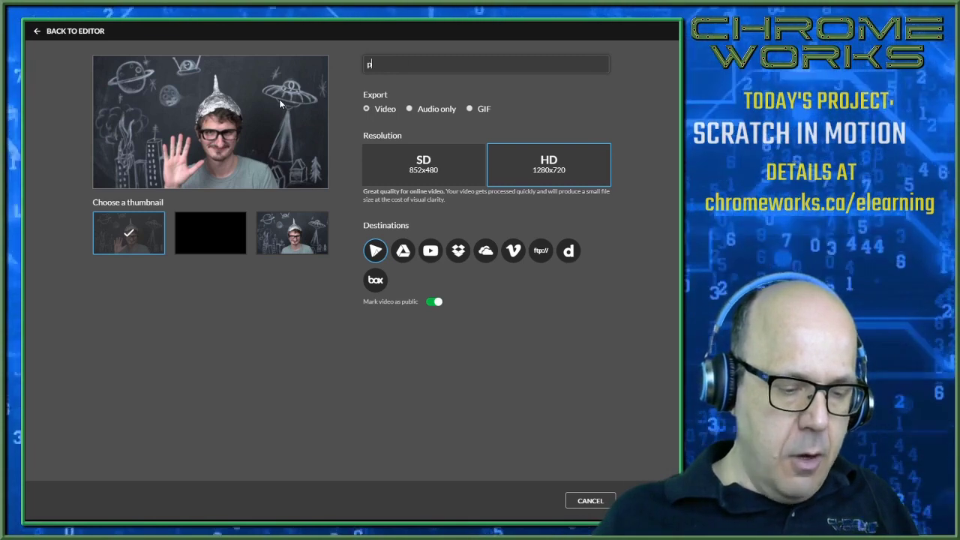
Step: Name the video export "pointing guy", start the export and return to the editor
text(ointing guy)
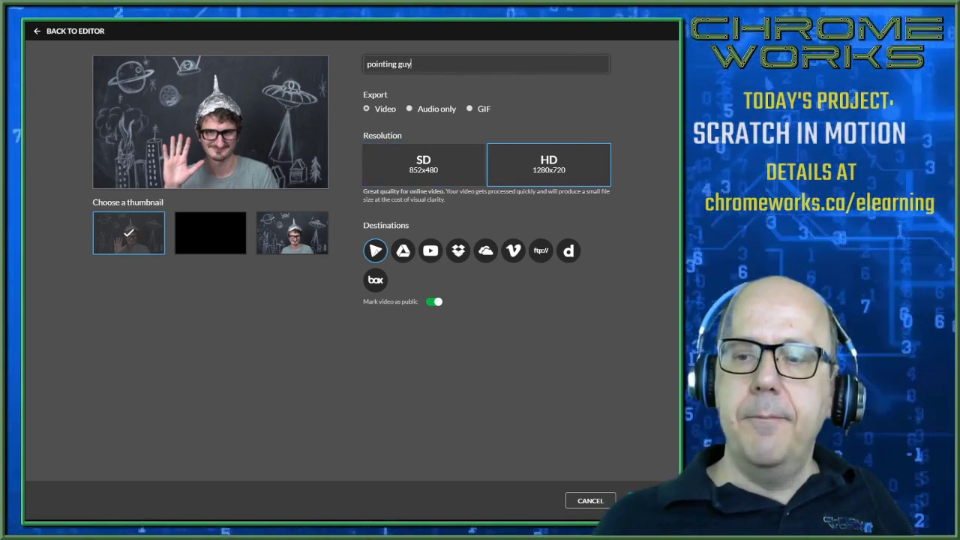
click(645, 500)
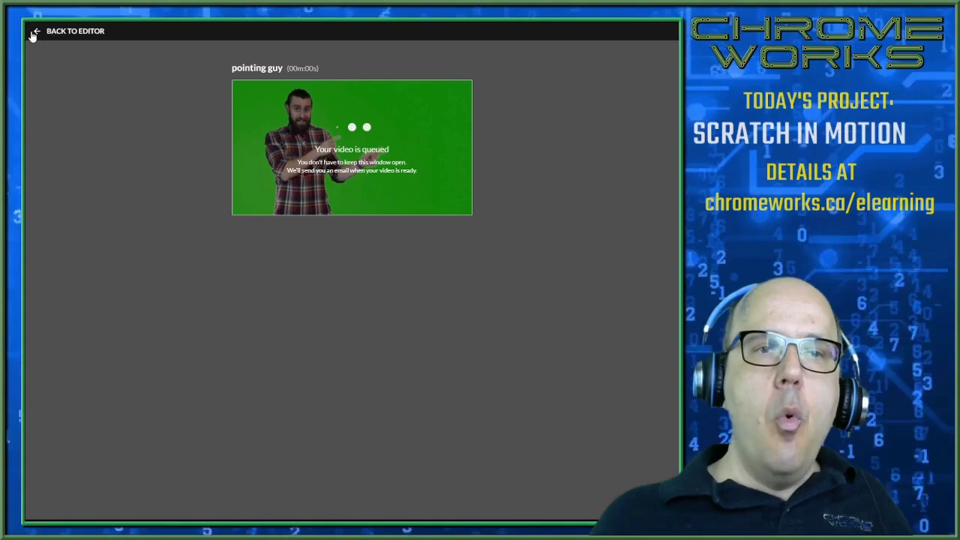
click(36, 34)
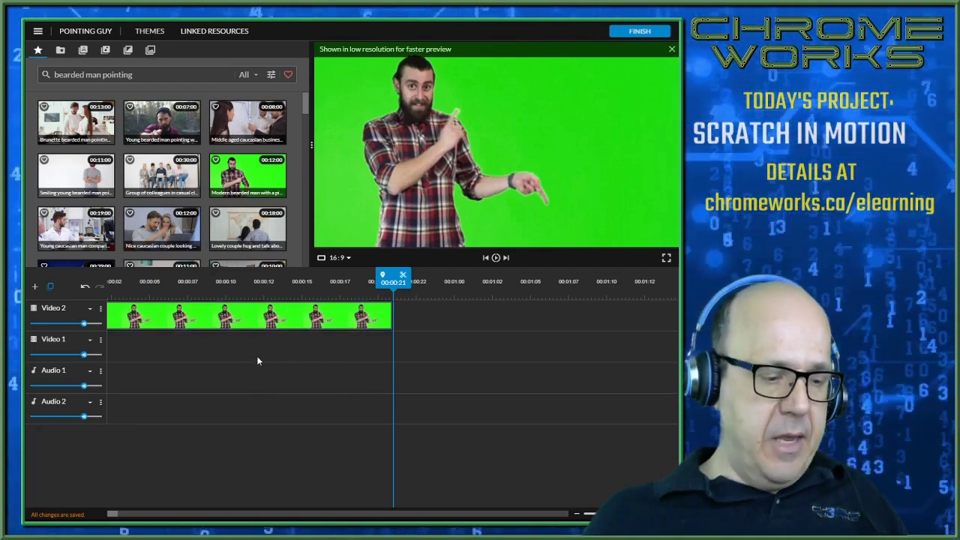
Step: Search Google for "disco ball" in a new browser tab and show the image results
key(F11)
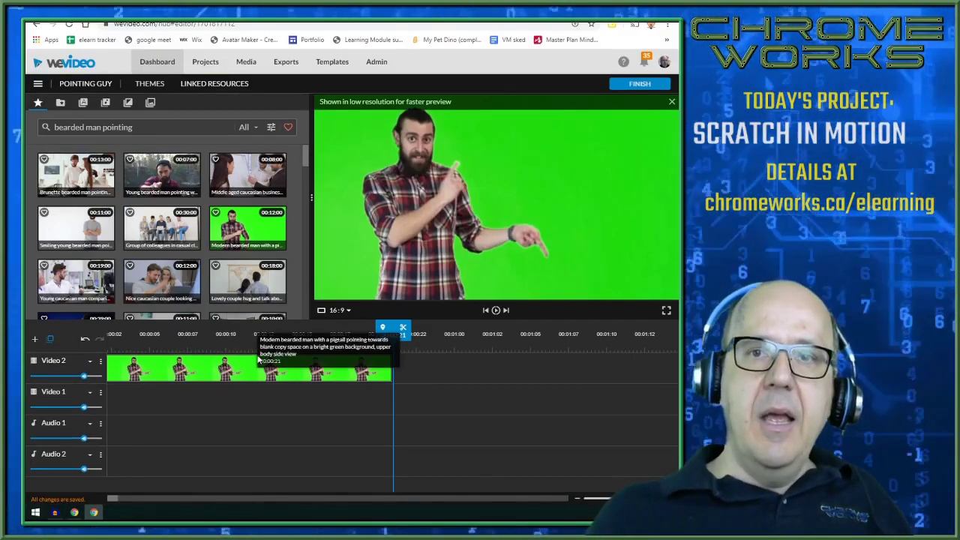
key(ctrl+t)
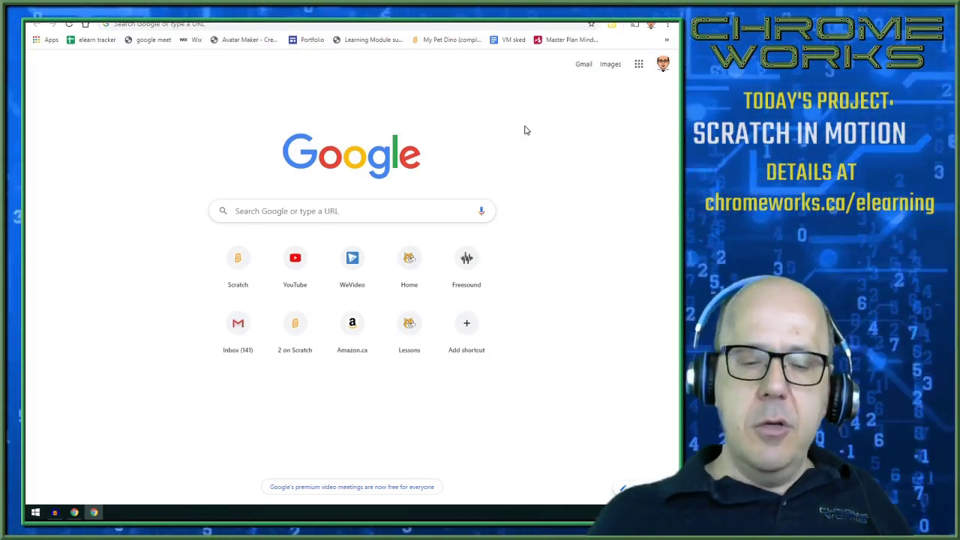
key(F11)
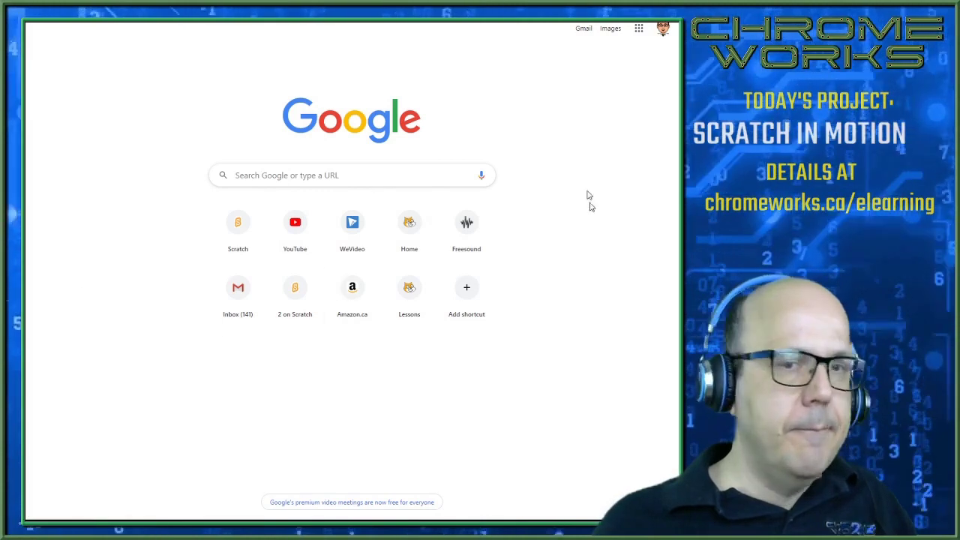
key(F11)
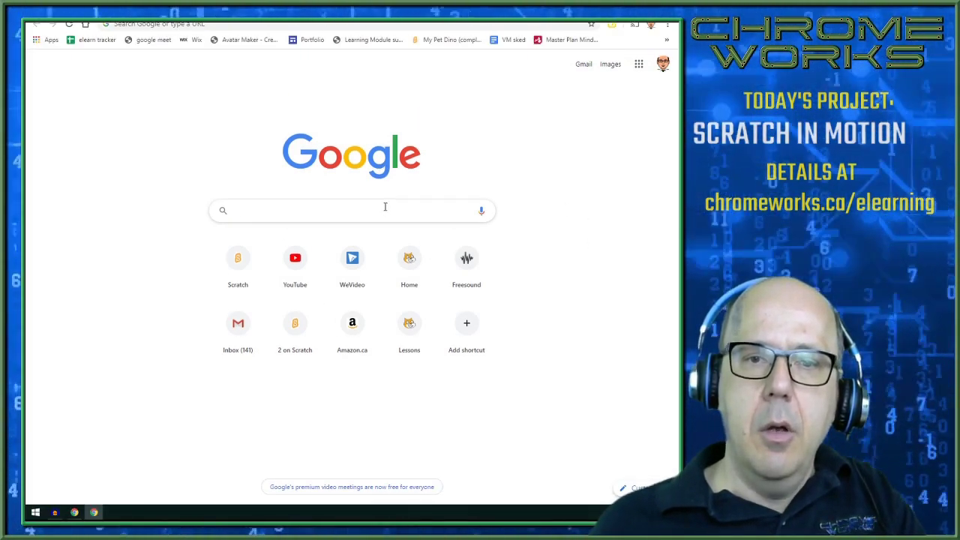
key(F11)
key(F11)
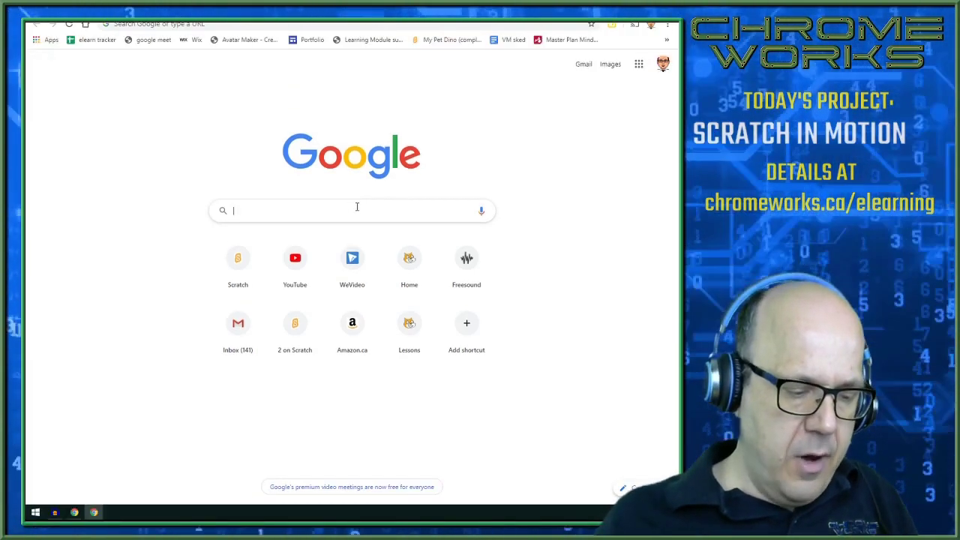
click(357, 207)
text(disco ball)
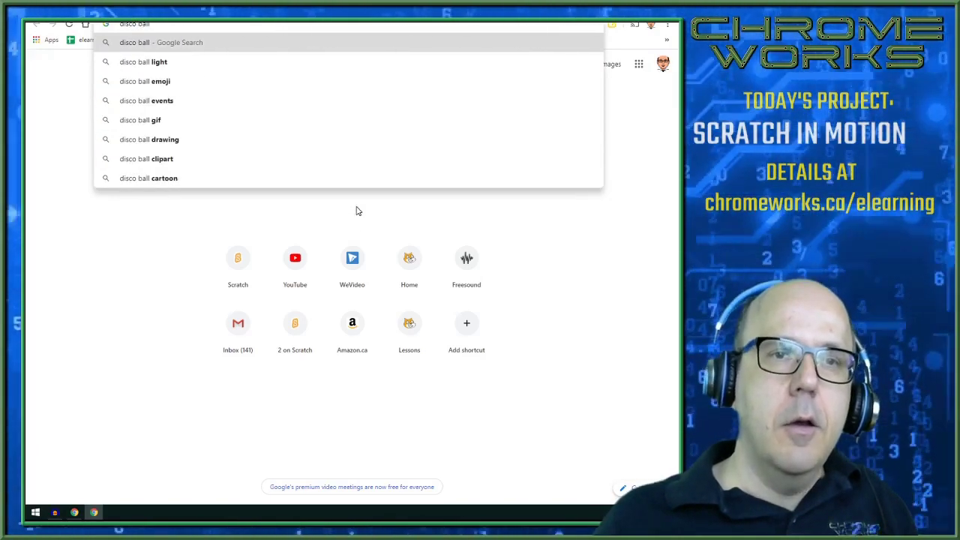
key(Return)
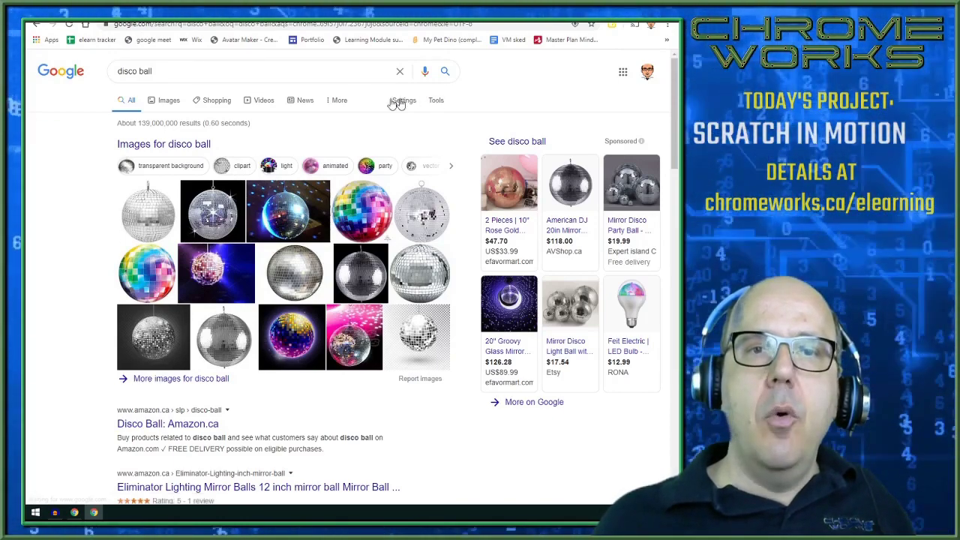
click(161, 103)
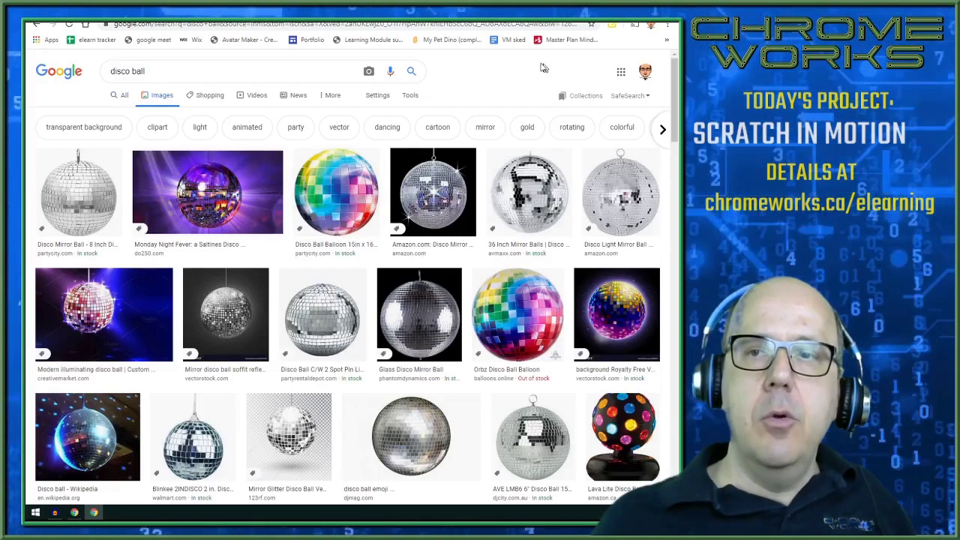
Step: Filter the disco ball image results to transparent color and GIF type
key(F11)
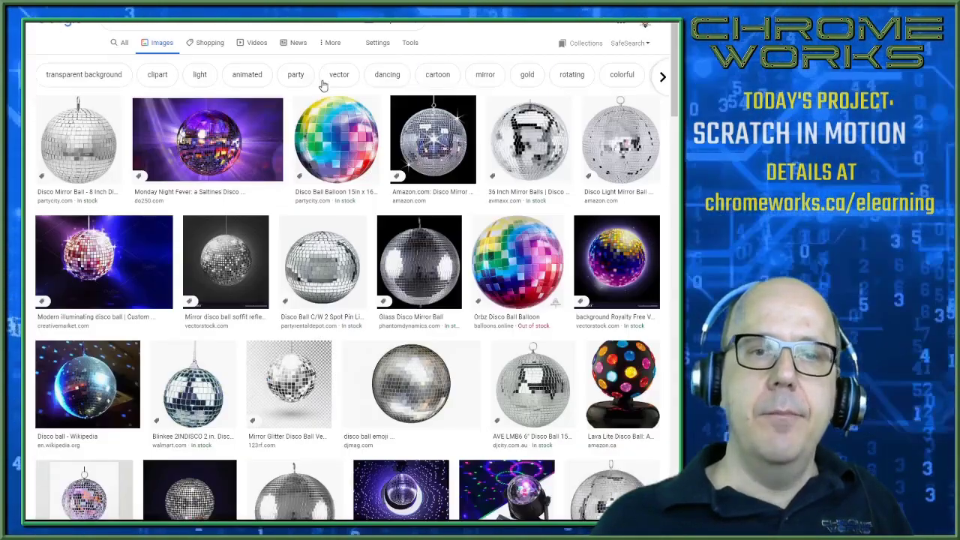
click(411, 42)
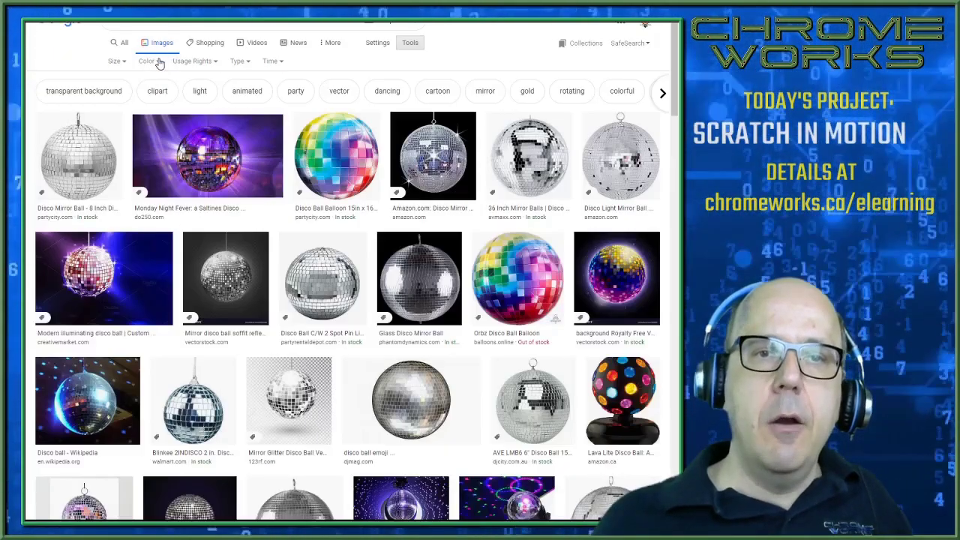
click(157, 62)
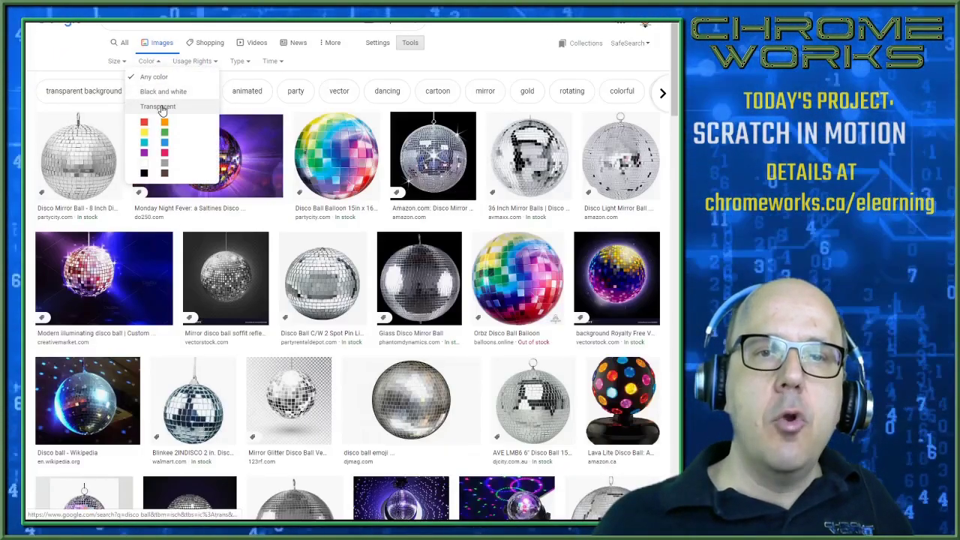
click(160, 107)
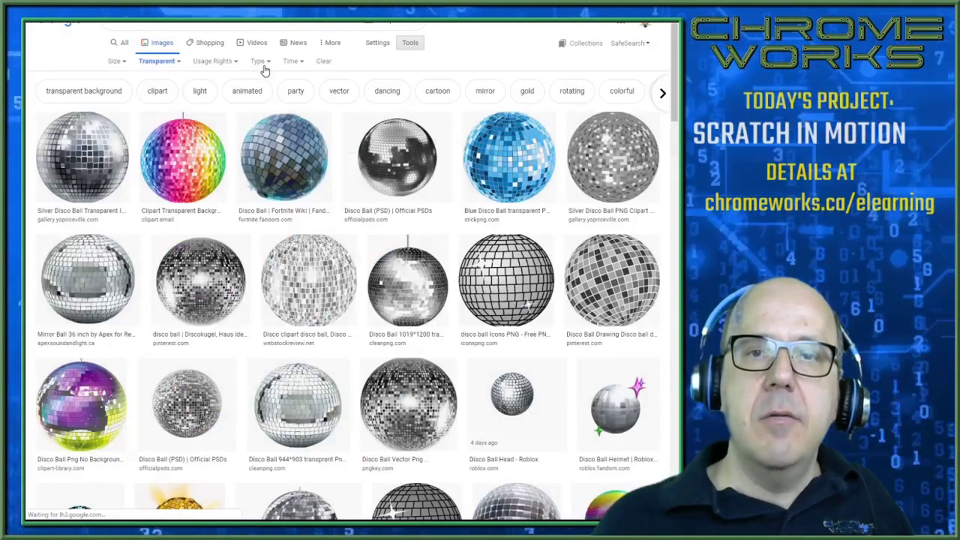
click(259, 61)
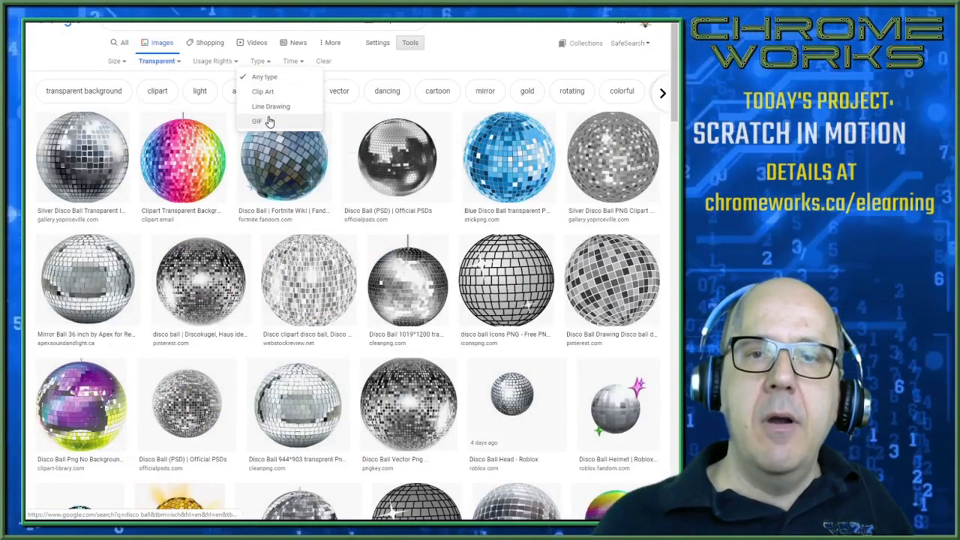
click(270, 122)
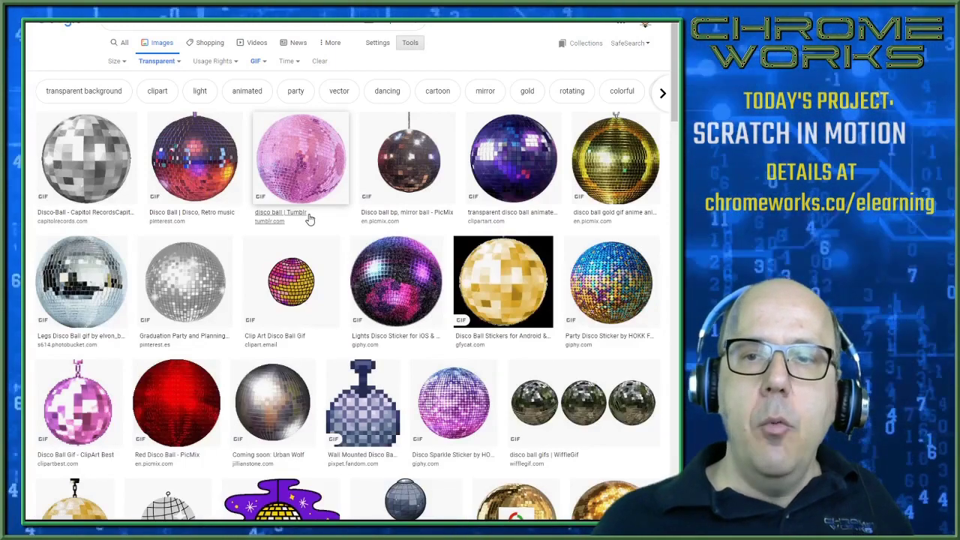
Step: Preview several of the disco ball GIFs, ending on the gold one from PicMix
click(384, 267)
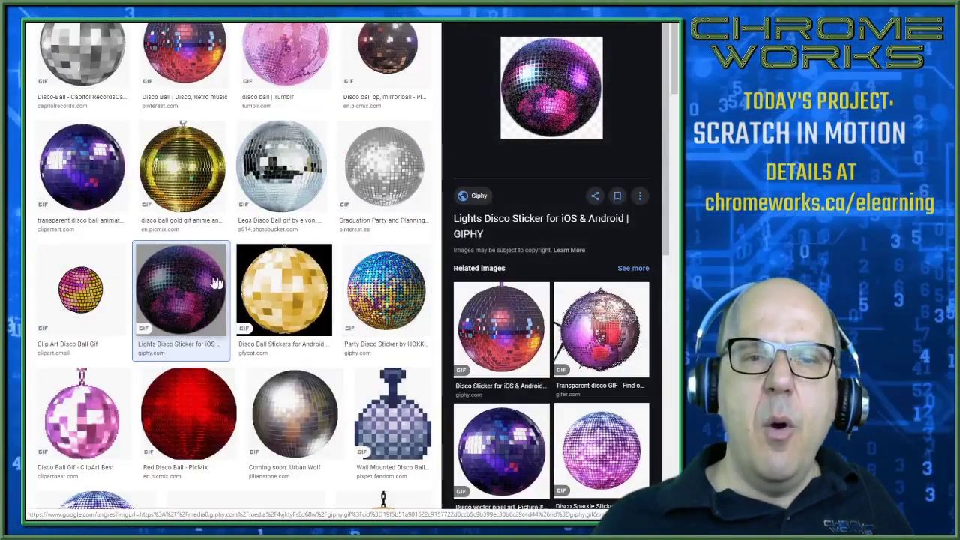
click(182, 289)
click(186, 192)
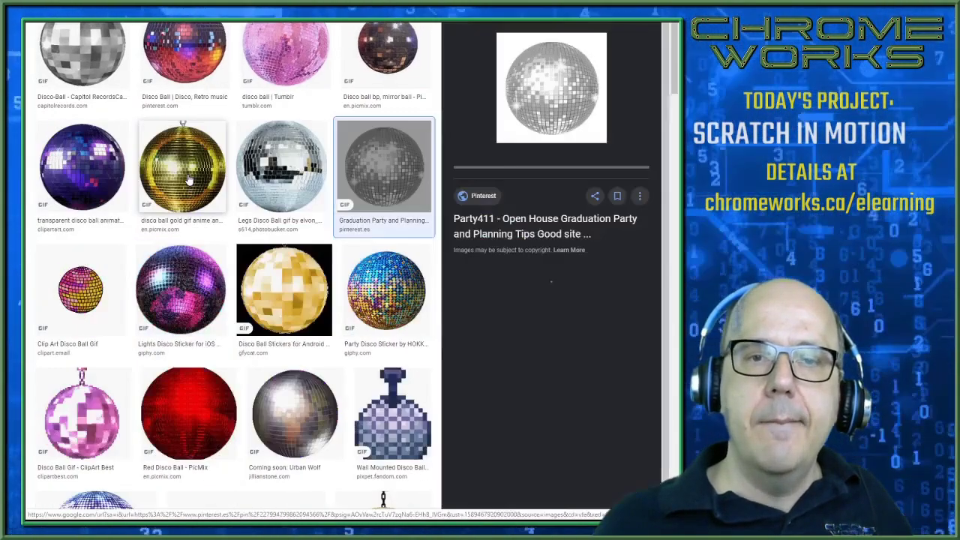
click(111, 179)
click(181, 194)
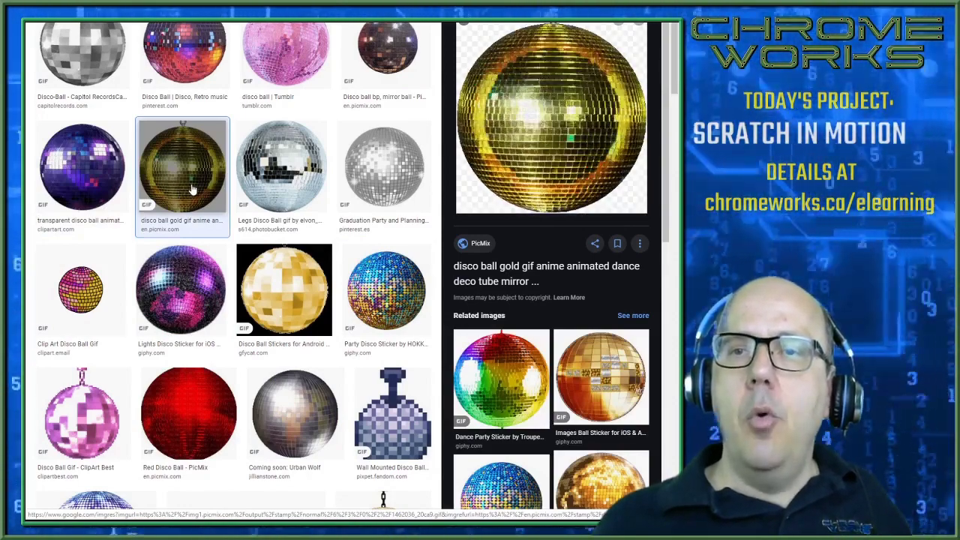
right_click(528, 134)
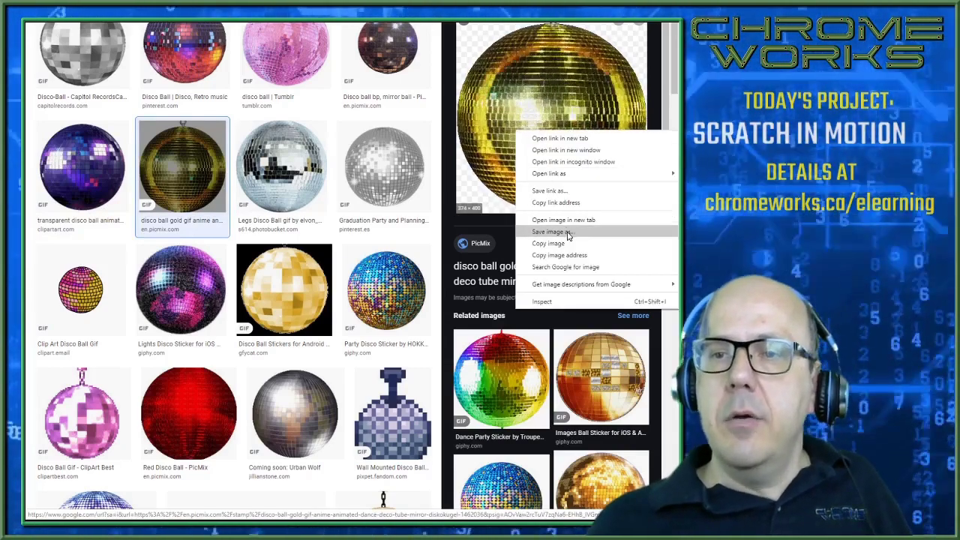
click(559, 232)
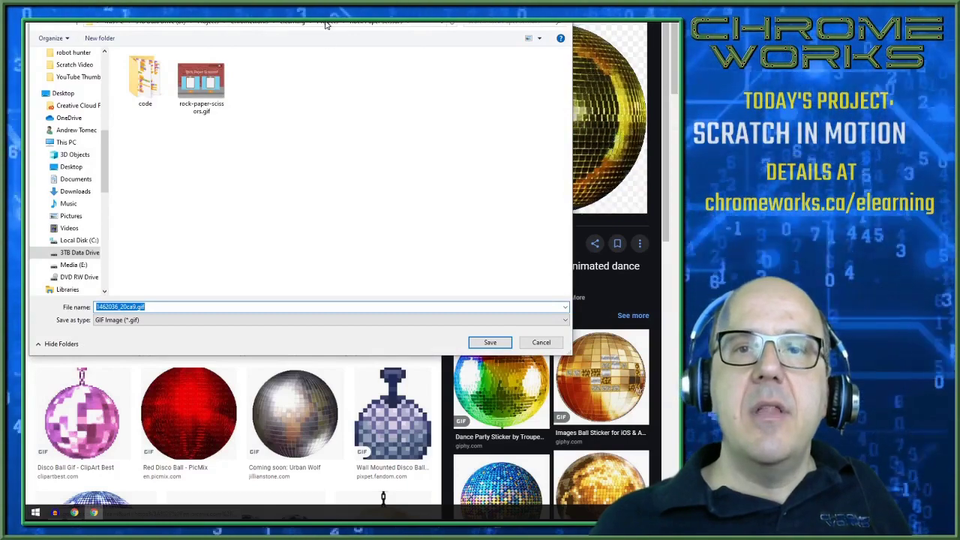
click(287, 22)
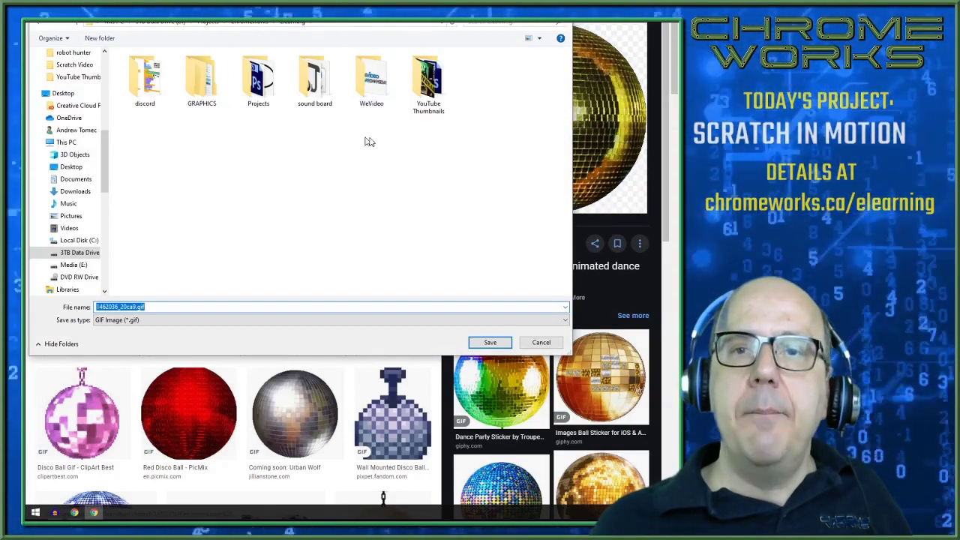
double_click(375, 86)
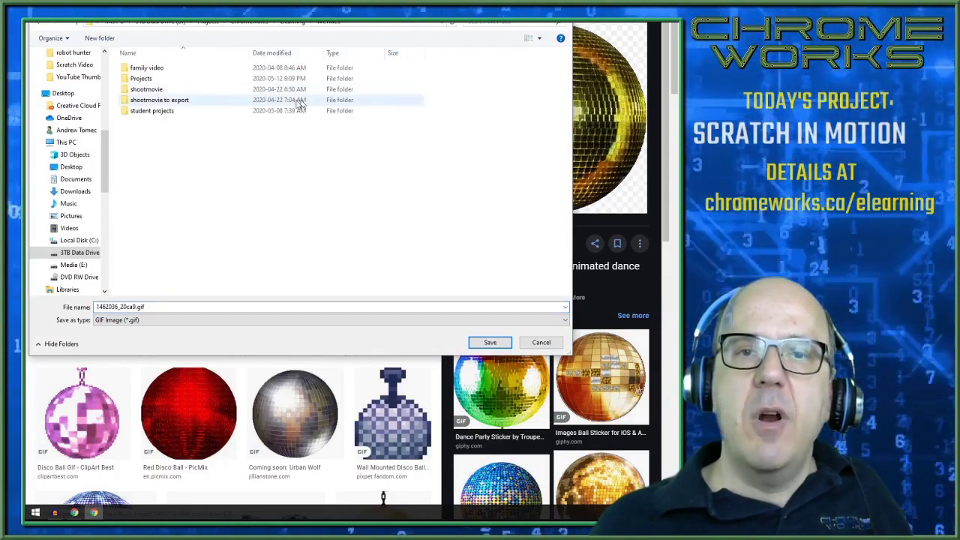
double_click(180, 78)
click(172, 69)
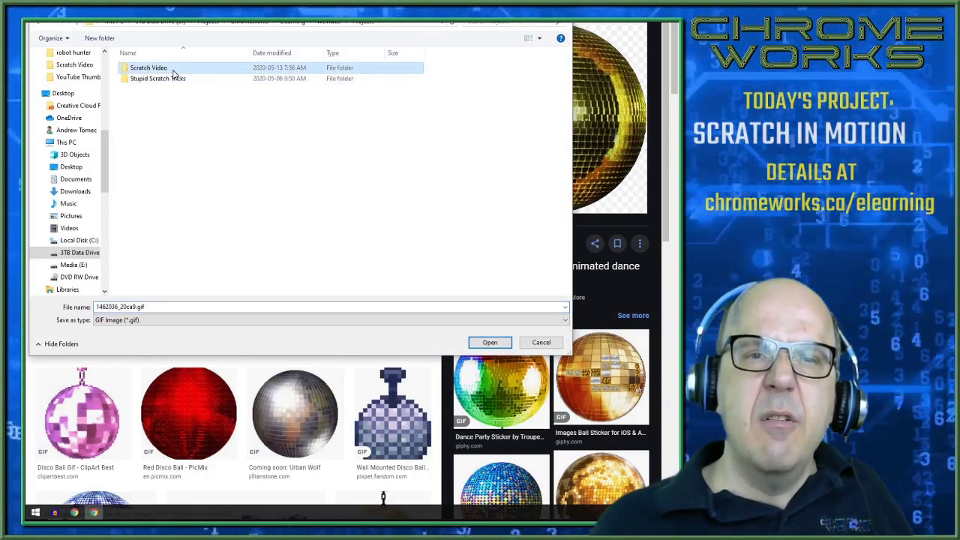
double_click(172, 71)
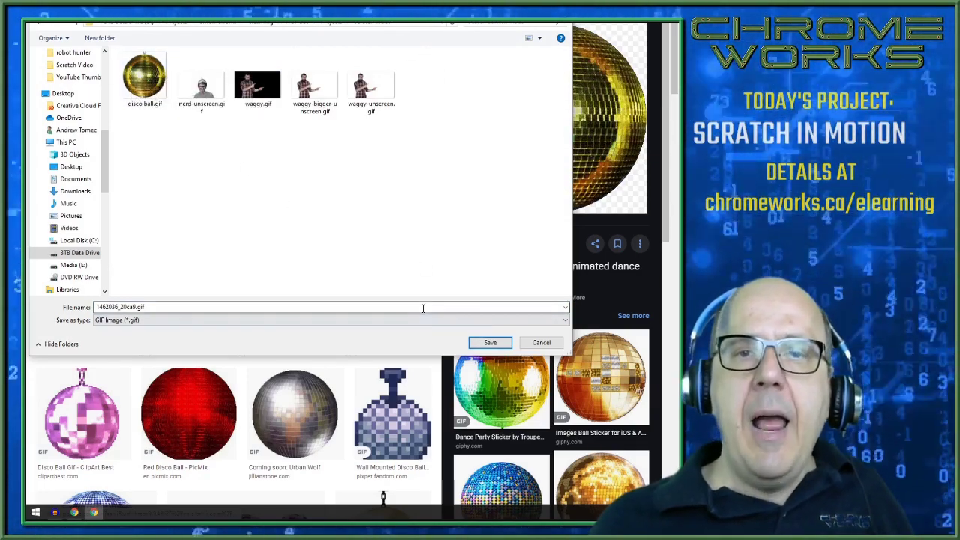
click(543, 343)
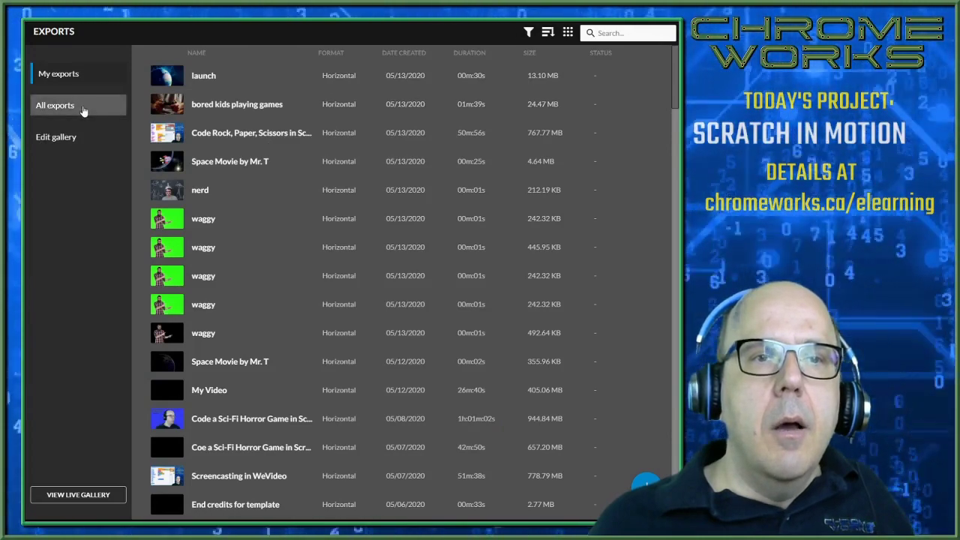
Step: Open the "nerd" video from the WeVideo exports list and start its download at SD (852x480) resolution
scroll(284, 113, down, 1)
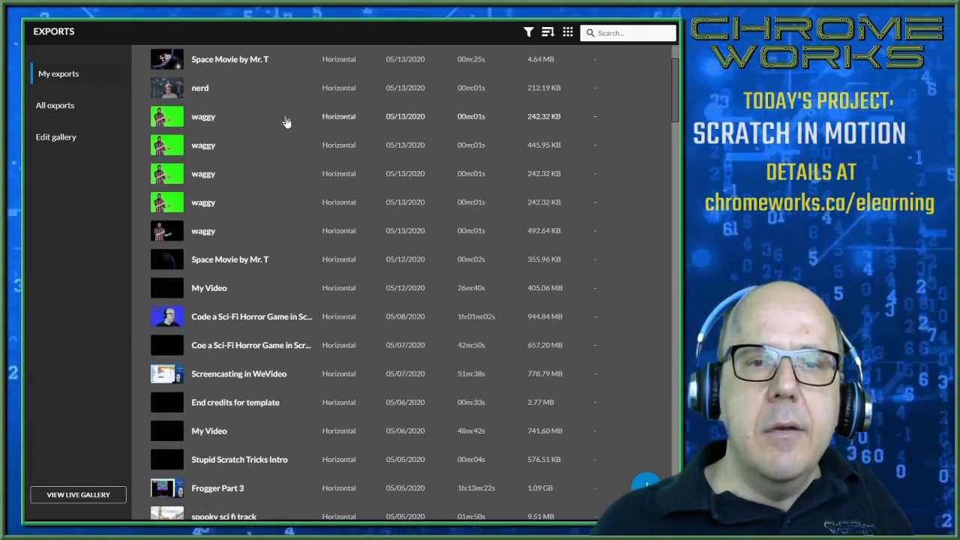
scroll(285, 122, up, 1)
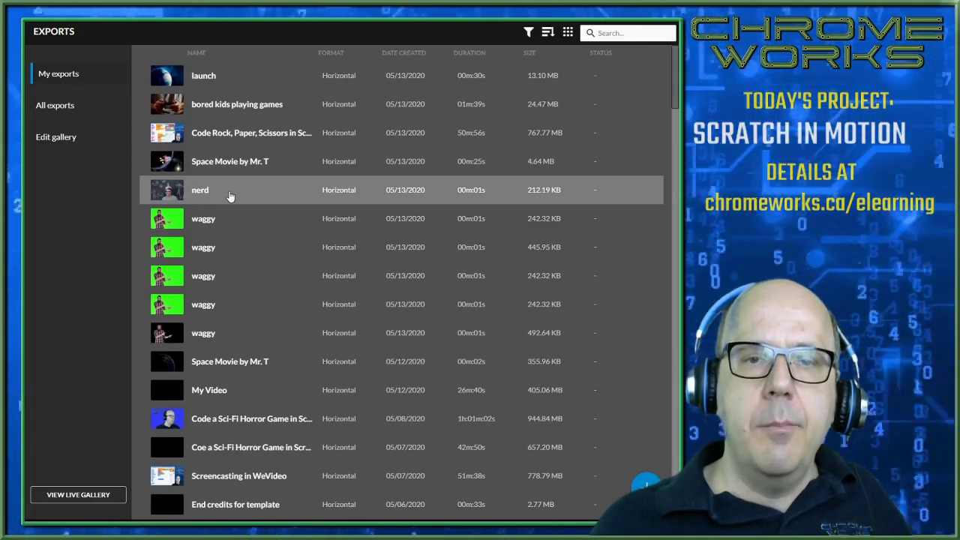
click(230, 195)
click(230, 194)
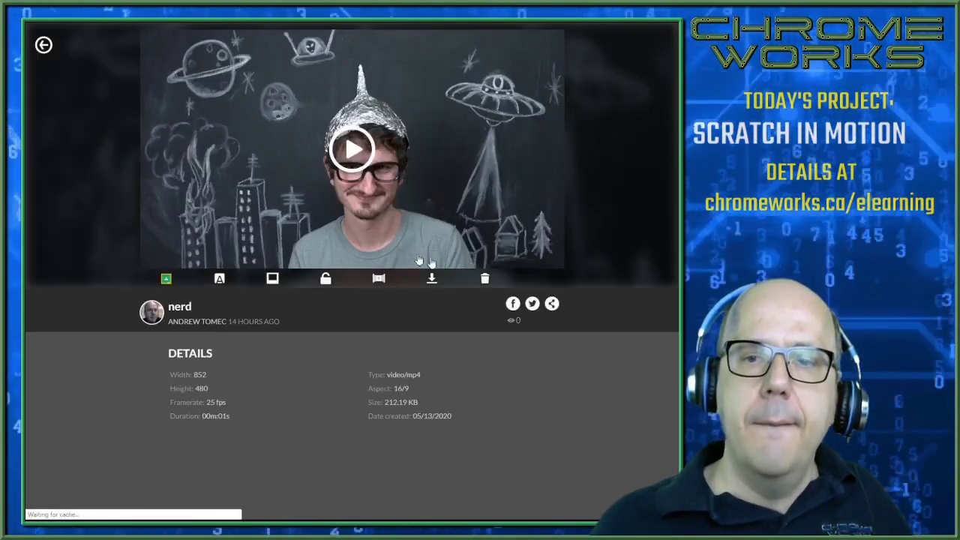
click(433, 279)
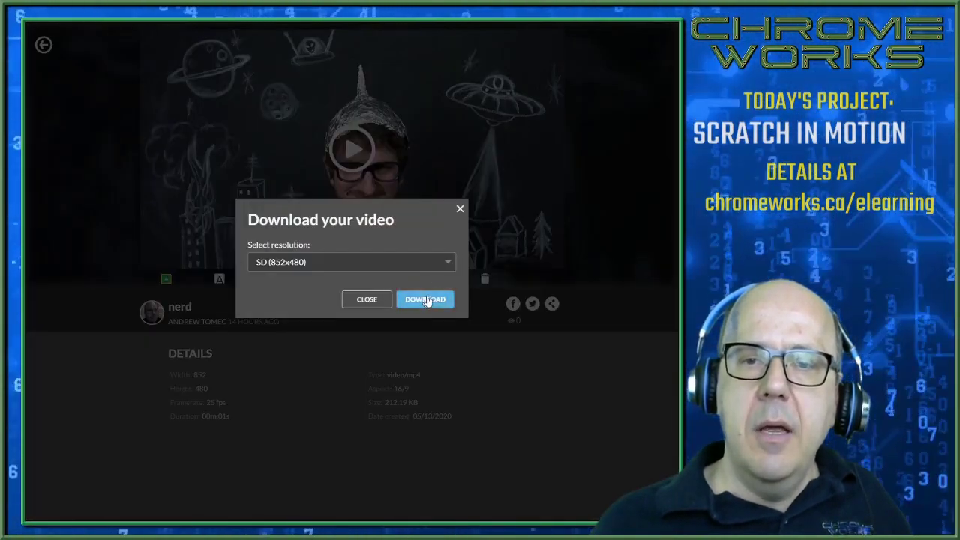
click(447, 262)
click(445, 262)
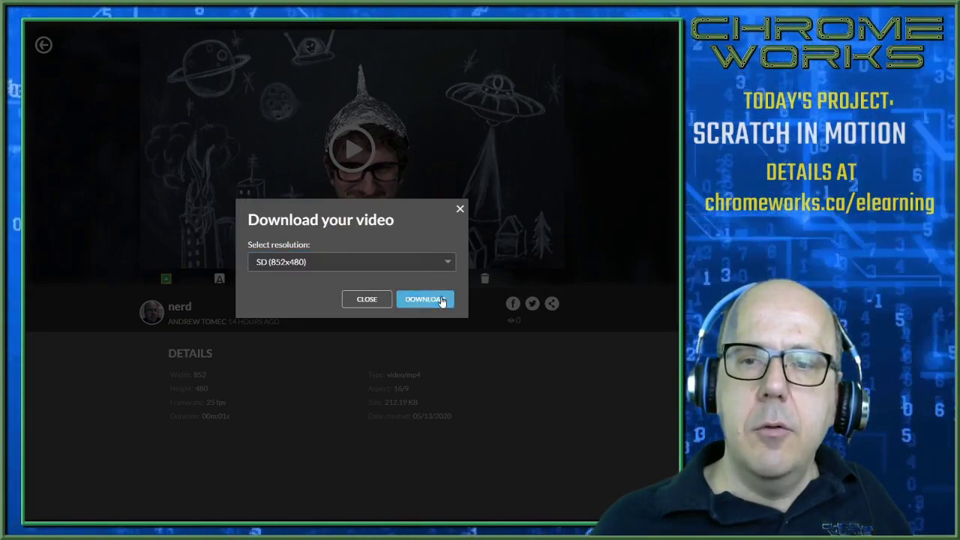
click(441, 299)
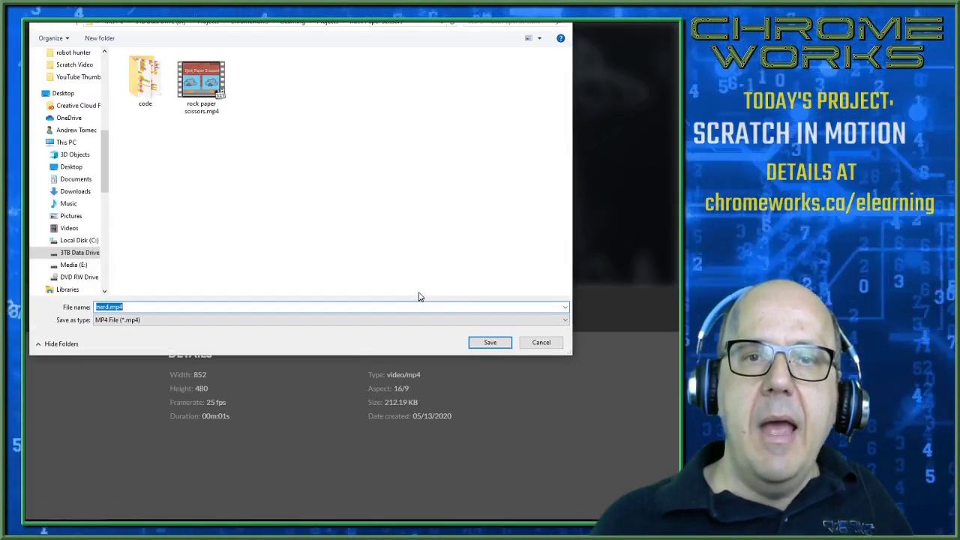
Step: Save nerd.mp4 into the Scratch Video folder under WeVideo > Projects, replacing the existing file
click(295, 23)
double_click(369, 79)
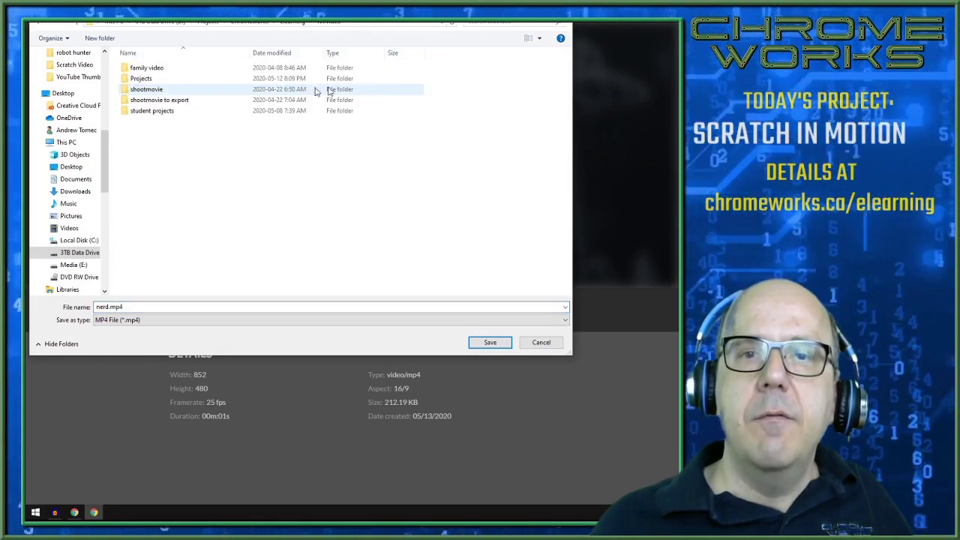
double_click(150, 78)
click(155, 69)
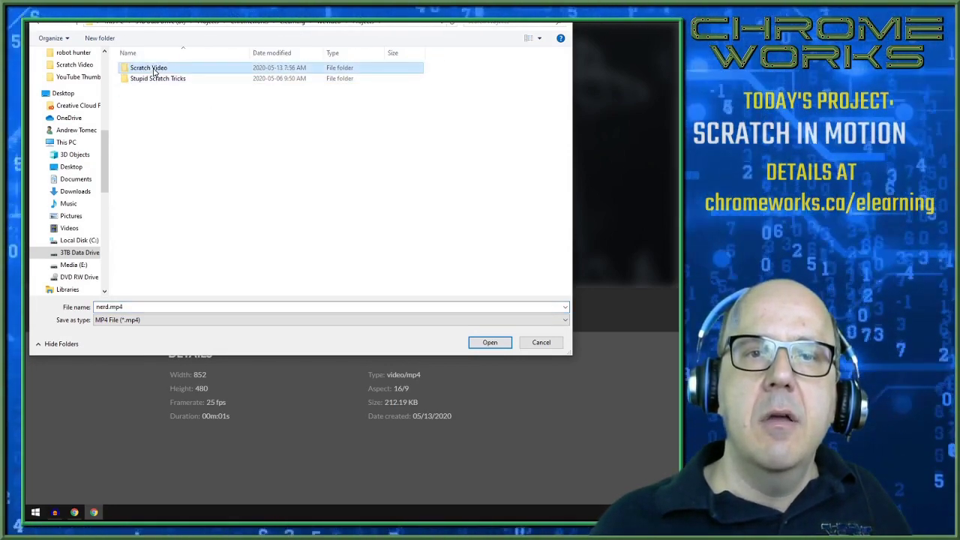
double_click(156, 69)
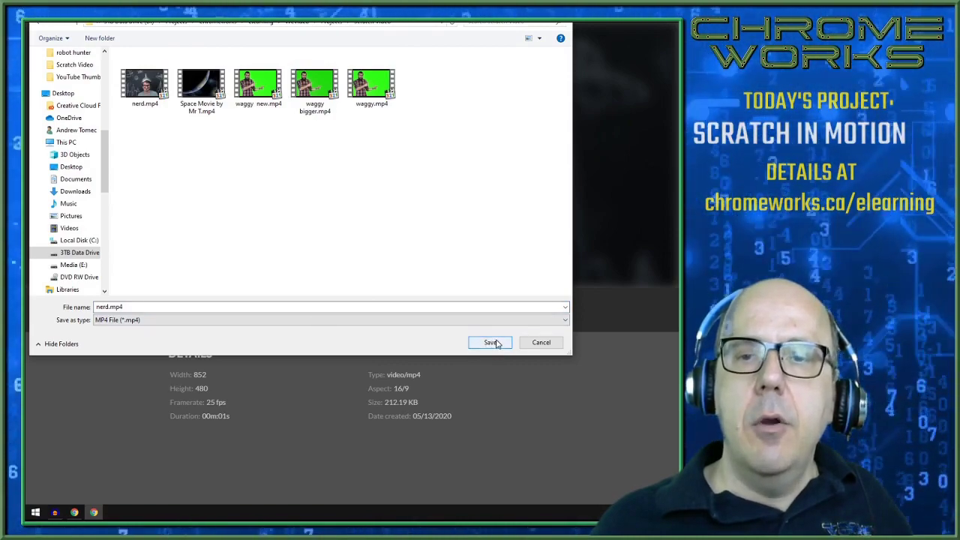
click(492, 342)
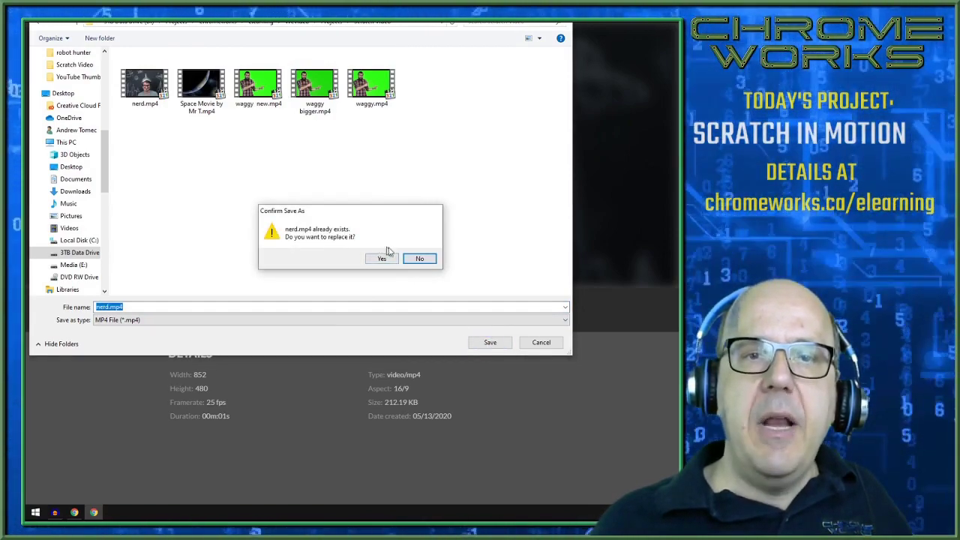
click(383, 258)
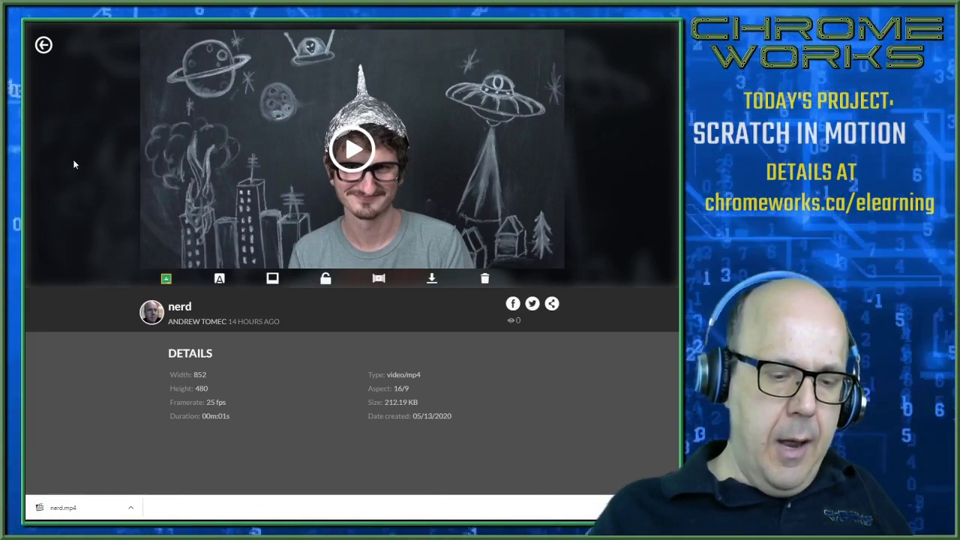
Step: Leave the browser's full-screen view and switch to the unscreen.com page, highlighting its web address
key(F11)
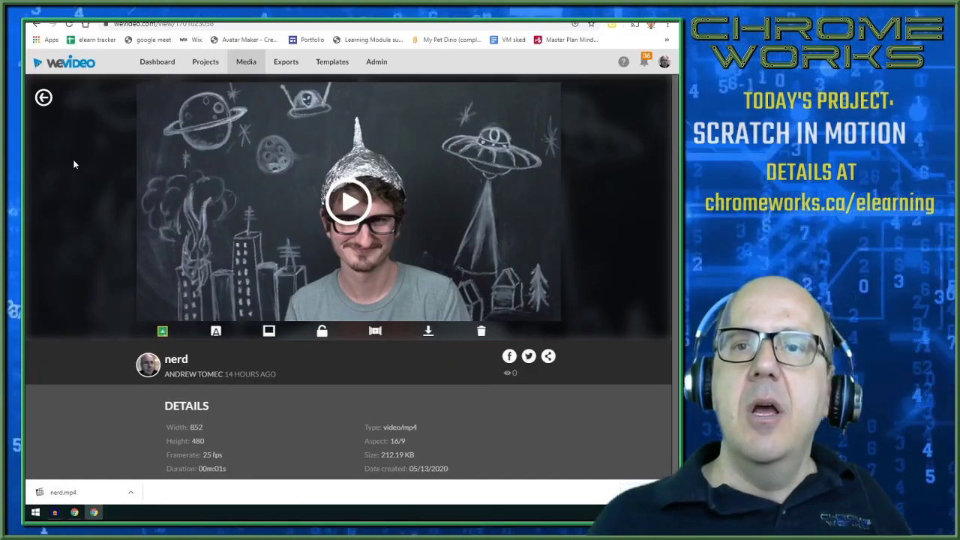
click(263, 10)
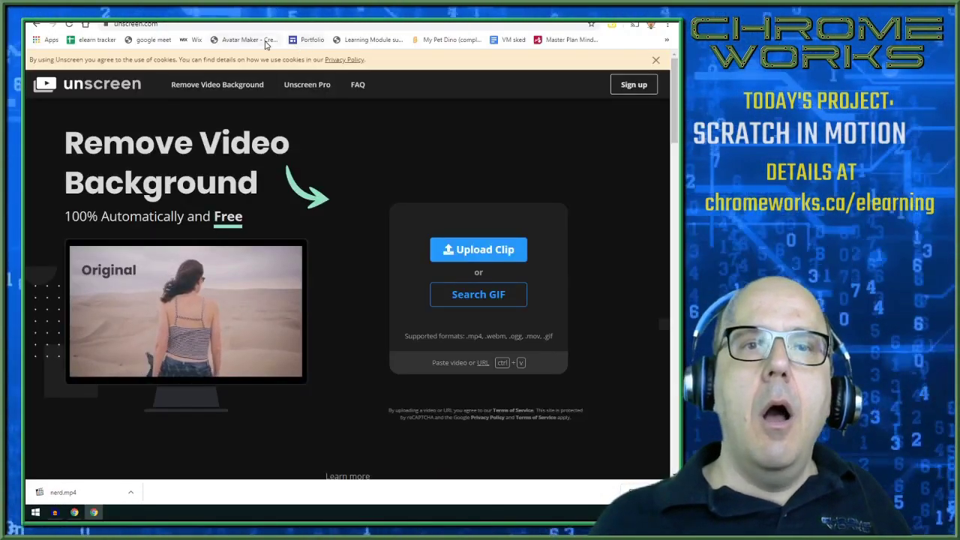
click(174, 25)
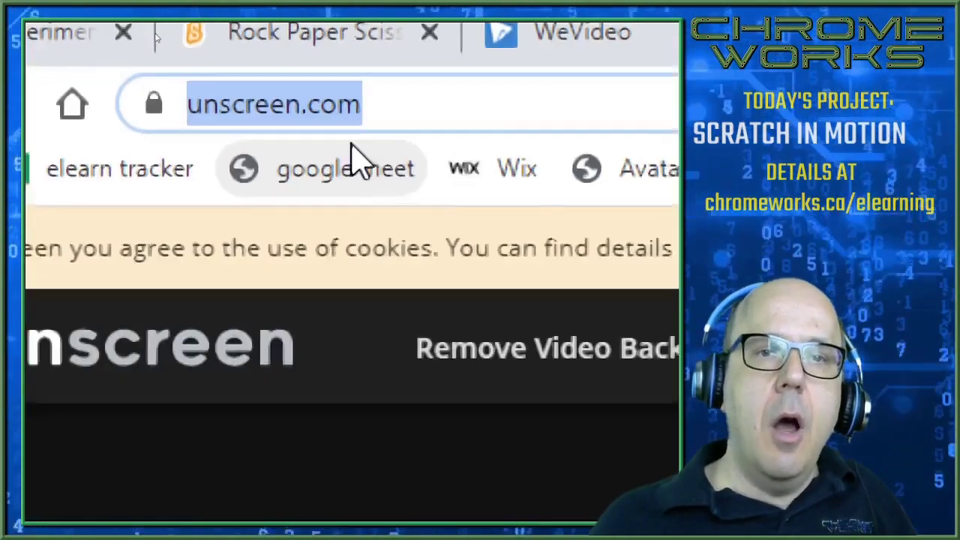
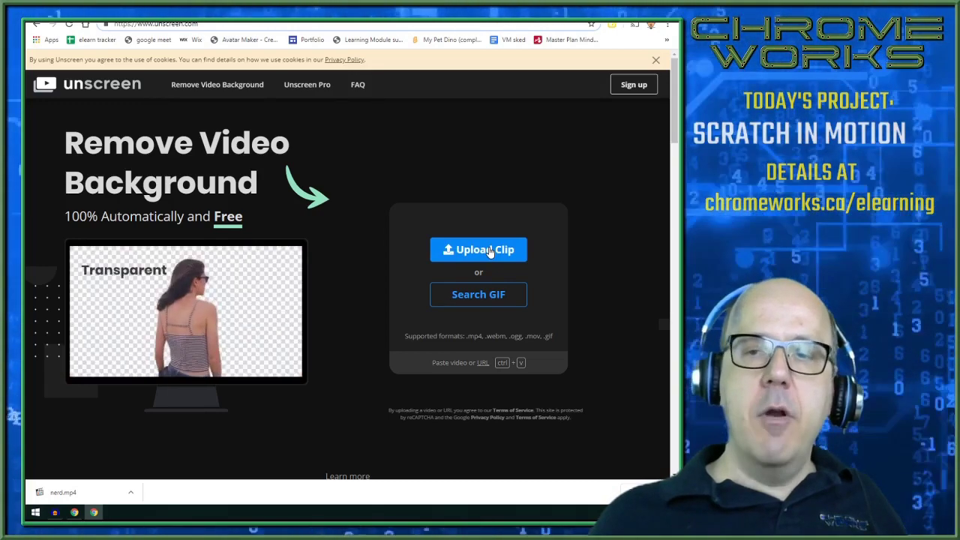
Step: Upload nerd.mp4 from the Scratch Video folder under WeVideo > Projects for background removal
click(488, 252)
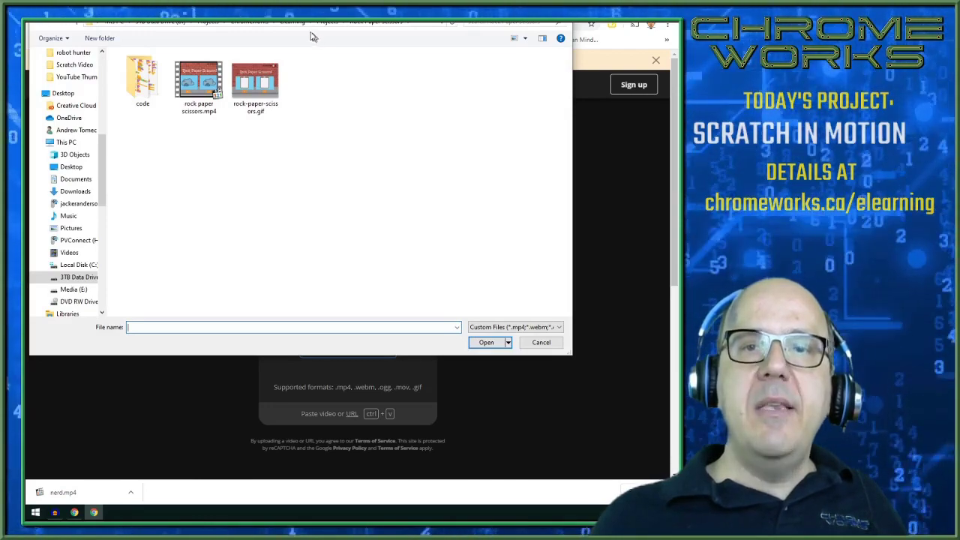
click(295, 24)
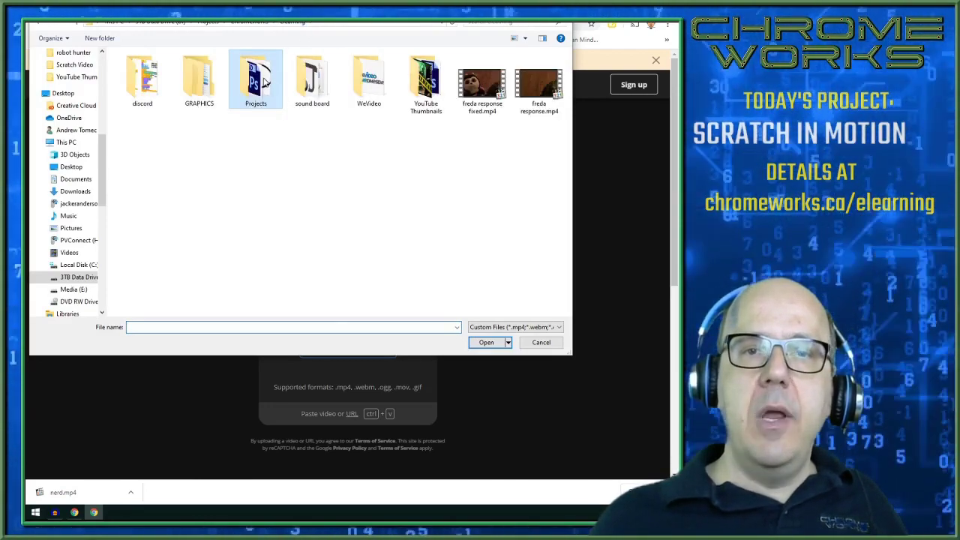
double_click(259, 79)
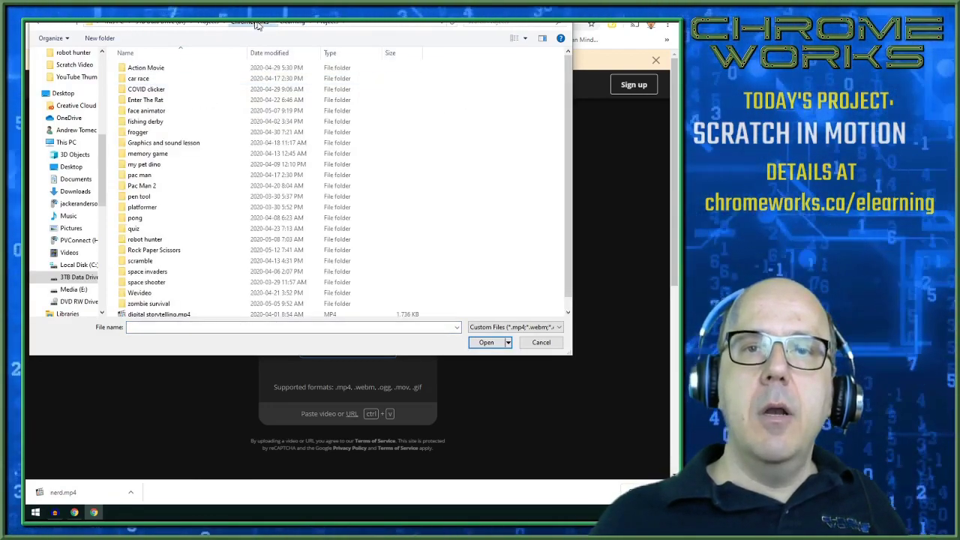
click(257, 25)
double_click(369, 81)
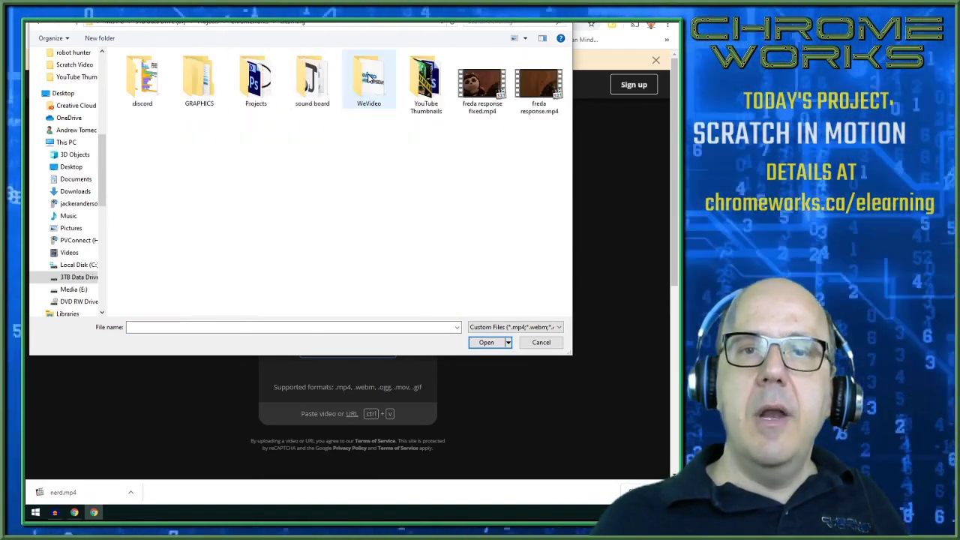
double_click(369, 78)
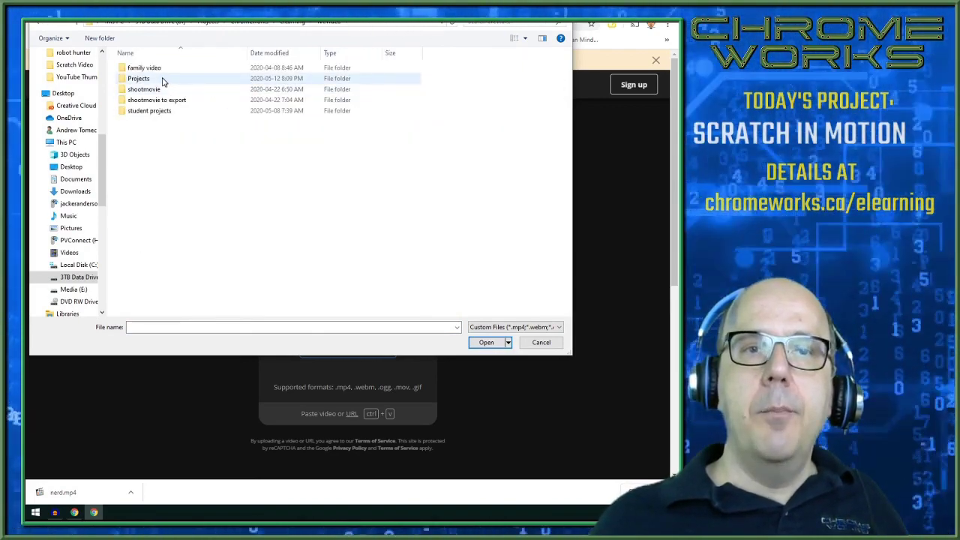
double_click(163, 81)
double_click(163, 67)
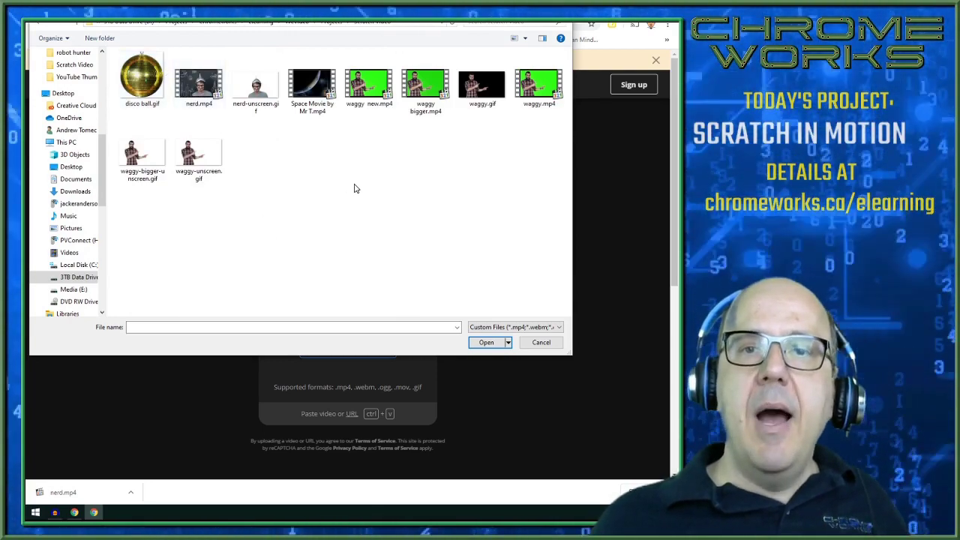
double_click(199, 82)
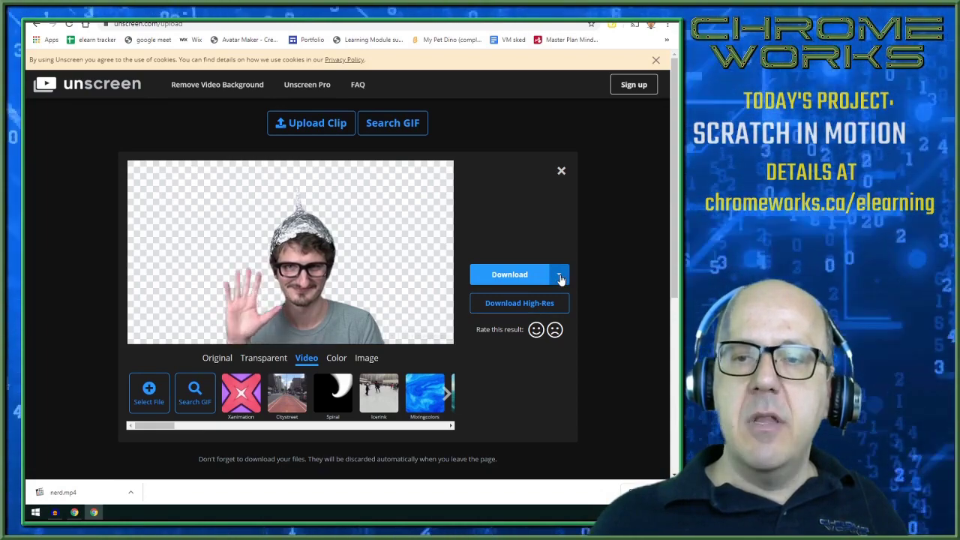
Step: Download the background-free nerd clip as a GIF named nerd-unscreen.gif, replacing the existing file
click(561, 279)
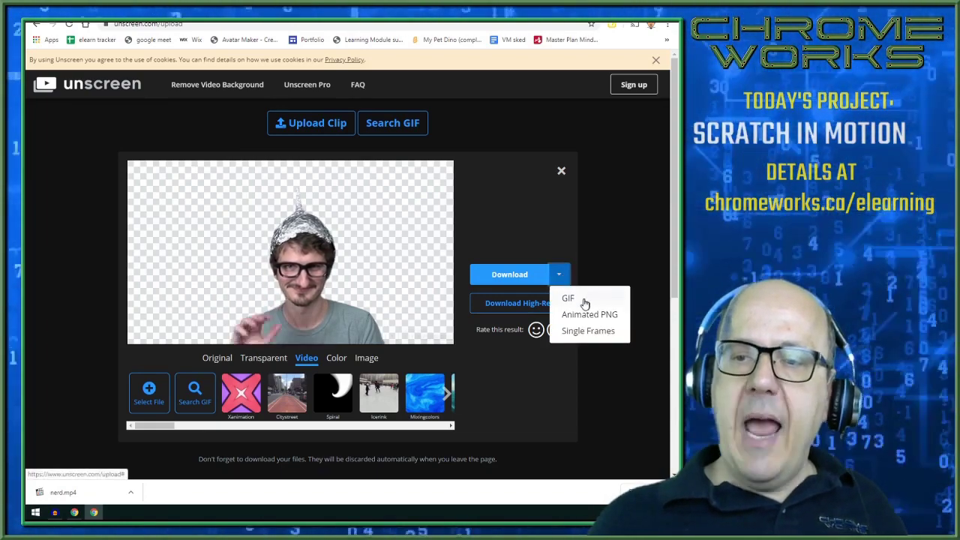
click(582, 303)
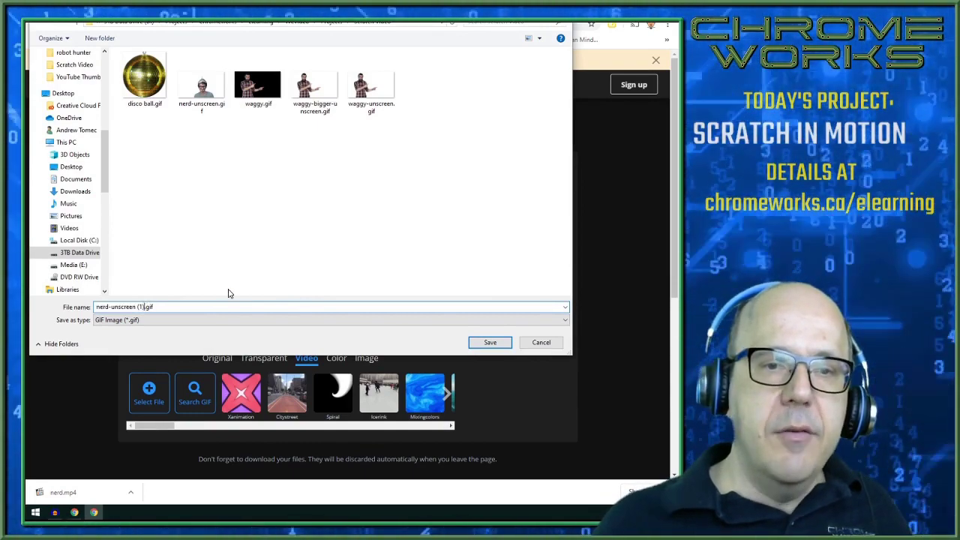
key(Return)
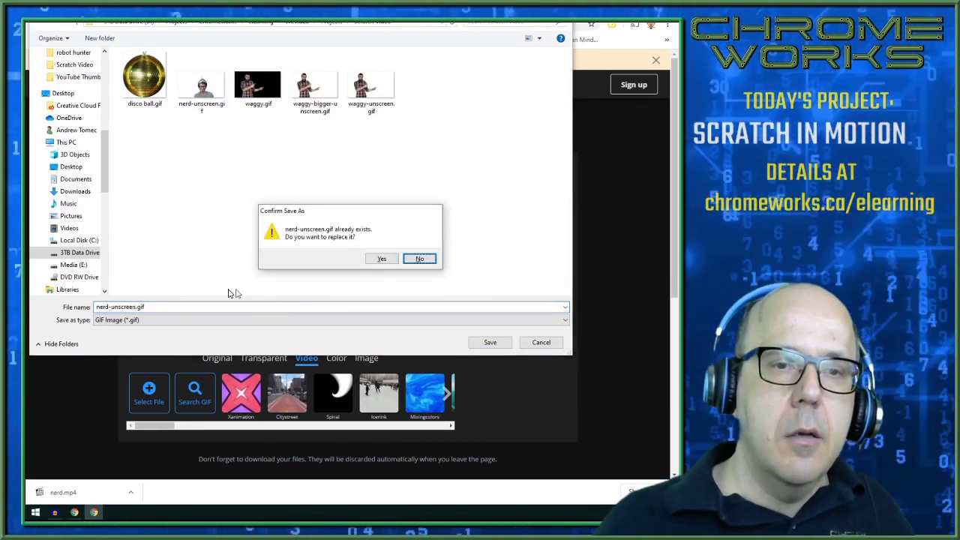
click(382, 259)
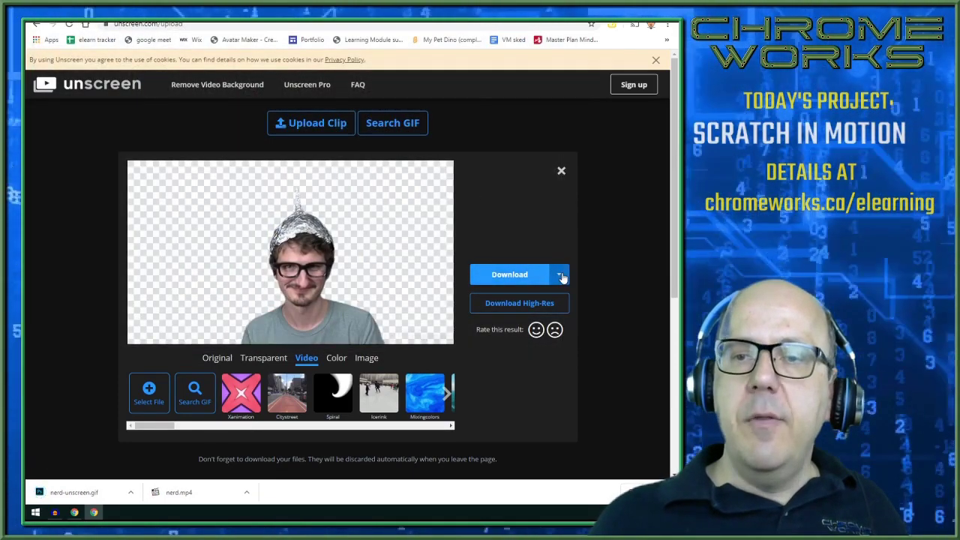
click(560, 274)
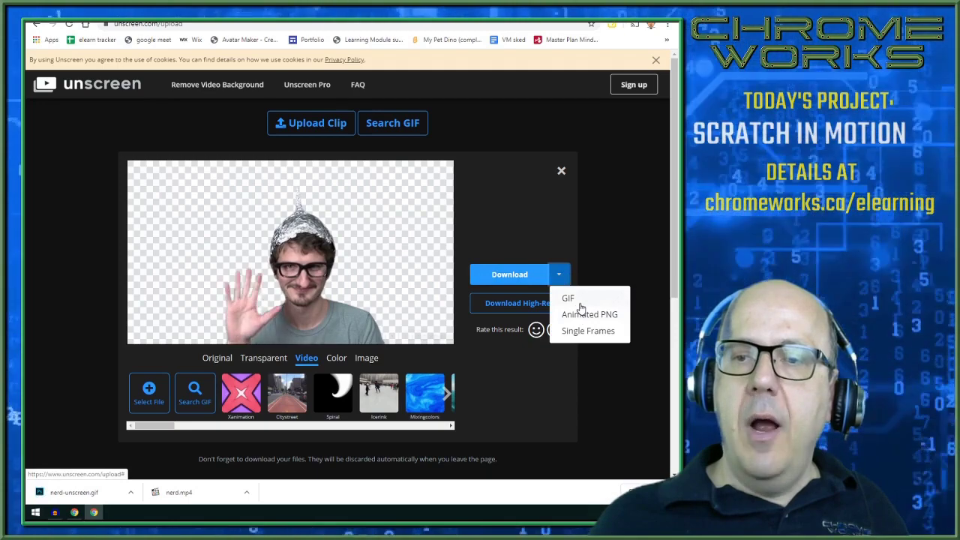
click(543, 226)
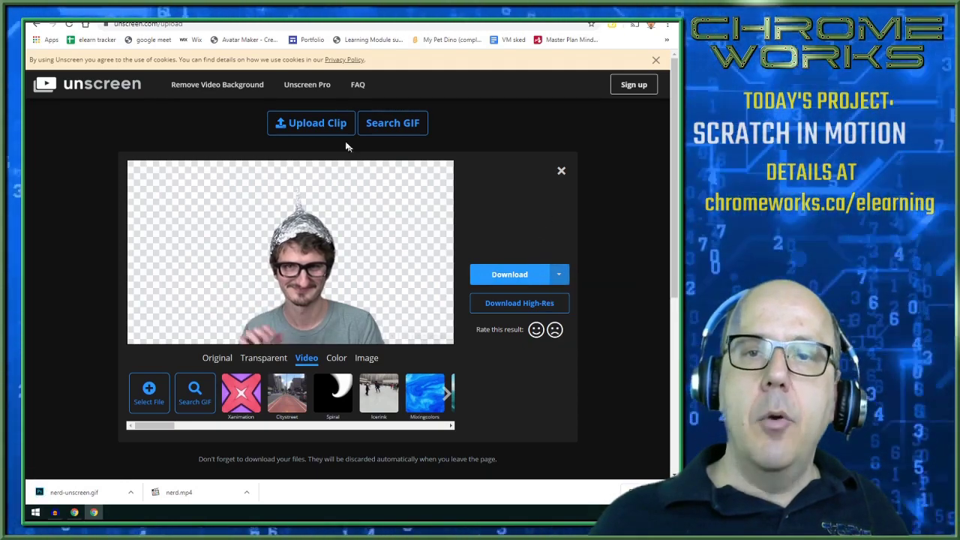
Step: Upload waggy.mp4 from the Scratch Video folder as a second clip for background removal
click(326, 125)
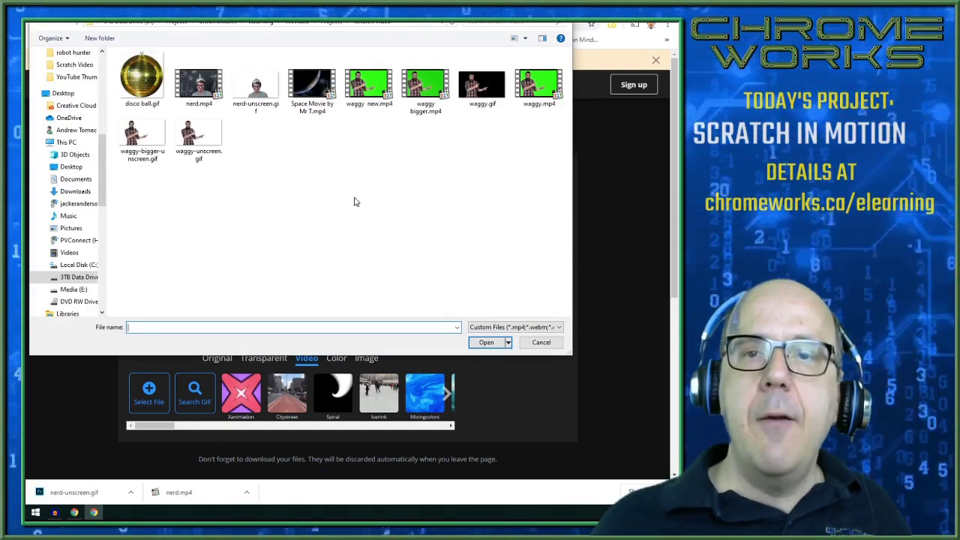
click(530, 96)
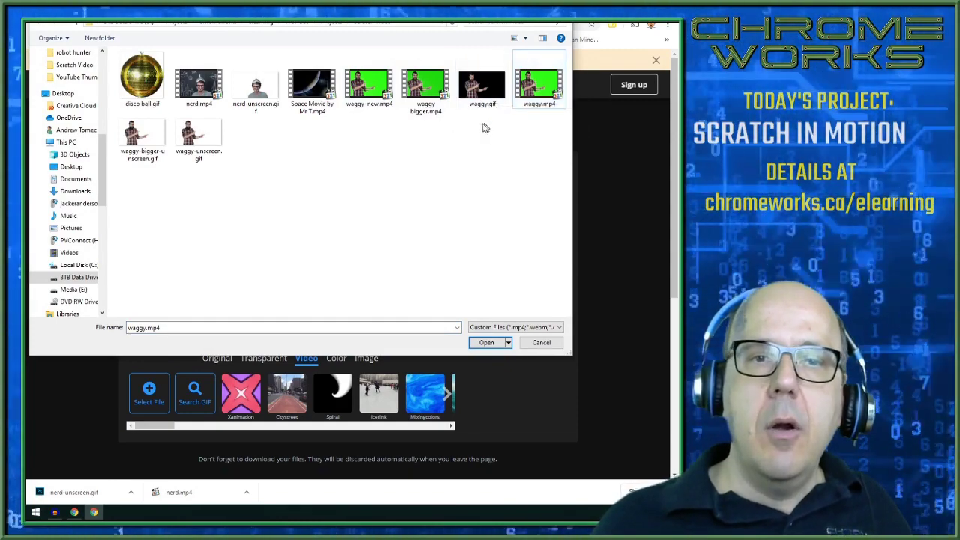
double_click(535, 89)
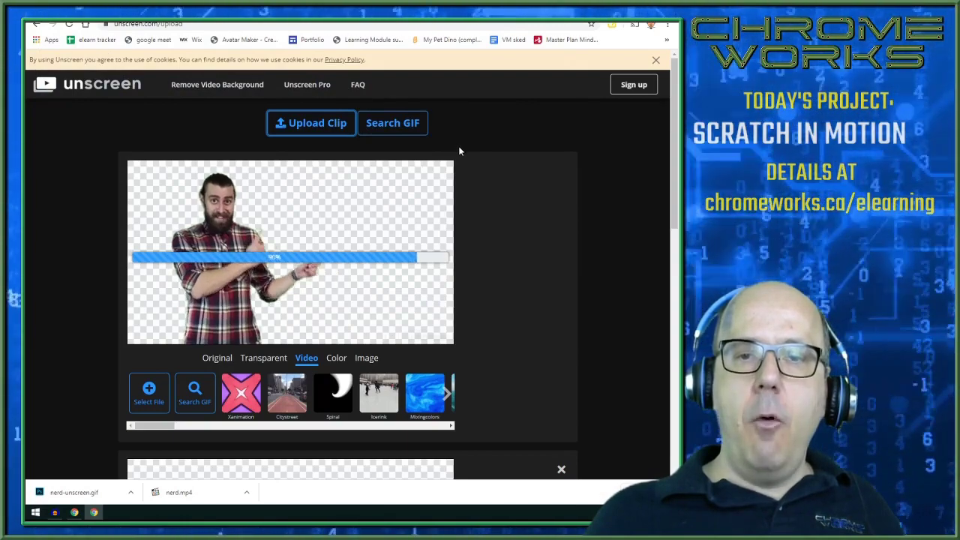
Step: Download the background-free waggy clip as a GIF named "waggy finger.gif" in the Scratch Video folder
click(559, 274)
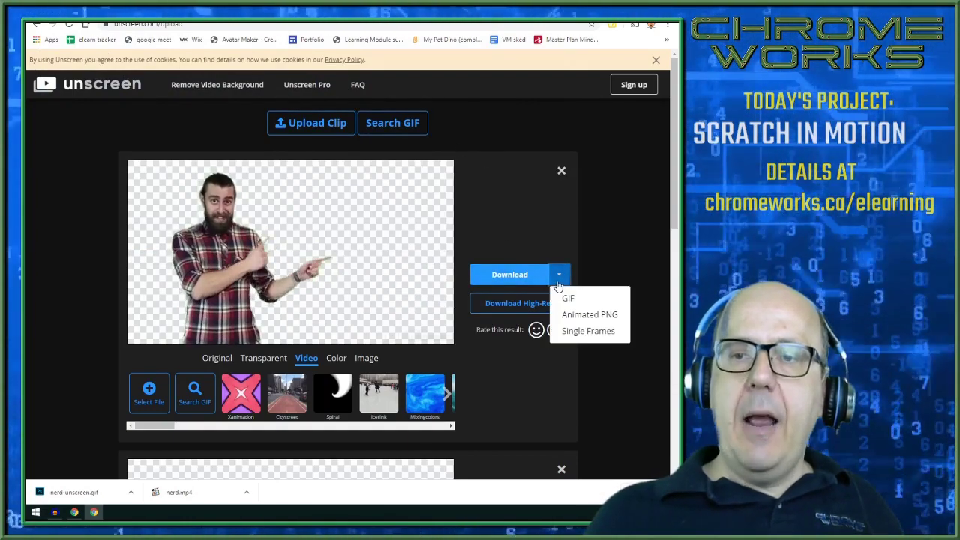
click(559, 303)
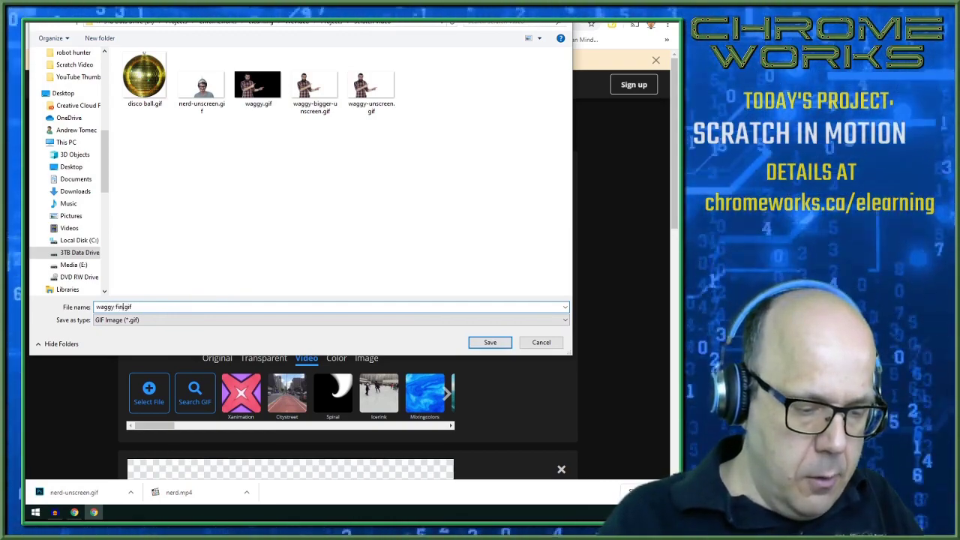
click(497, 344)
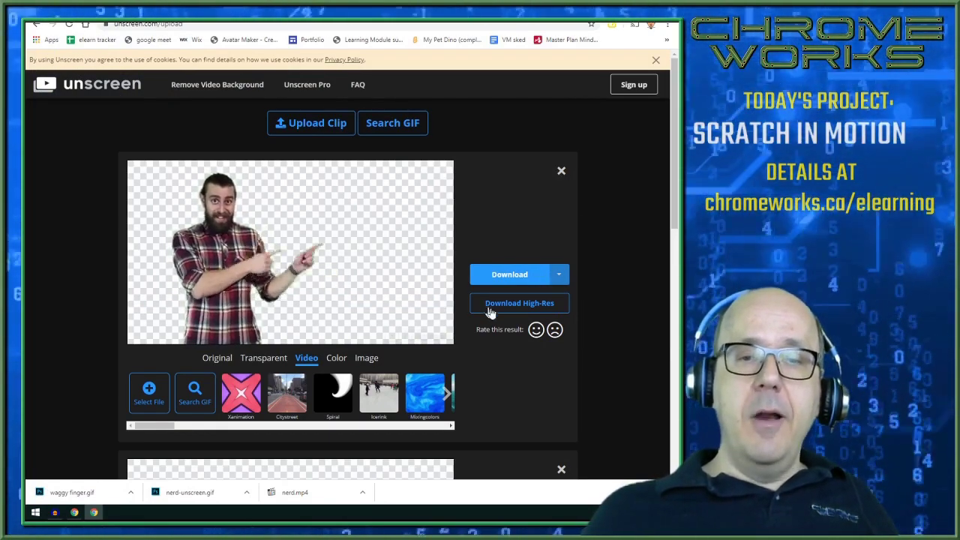
scroll(490, 311, down, 3)
scroll(467, 292, up, 2)
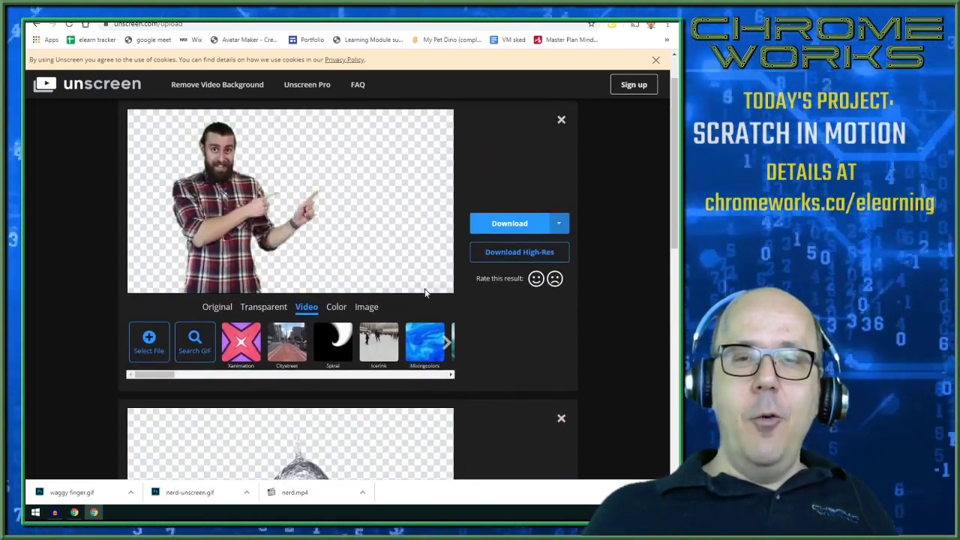
scroll(425, 293, up, 1)
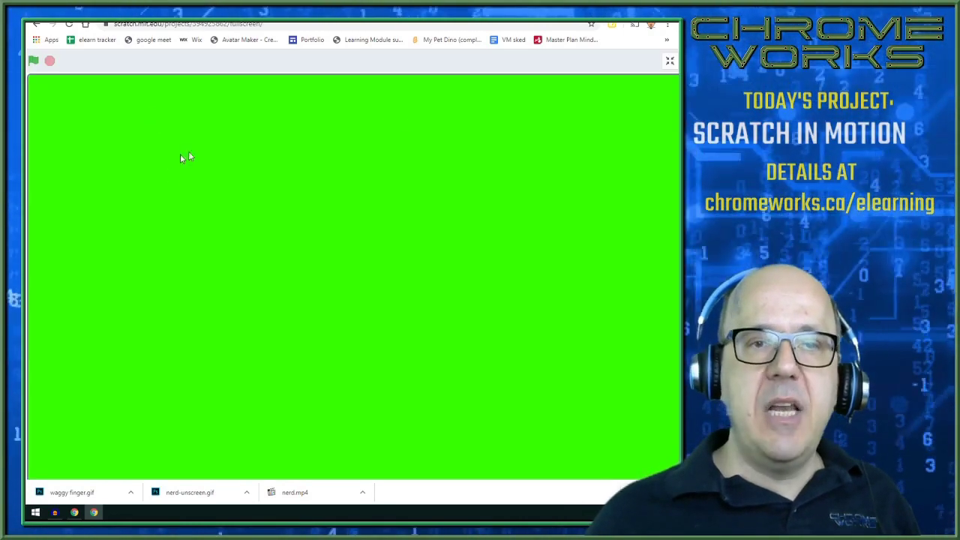
Step: In the Scratch "video experiments" project, return from full screen to the editor, select the Rocketship sprite and enlarge the stage
click(670, 65)
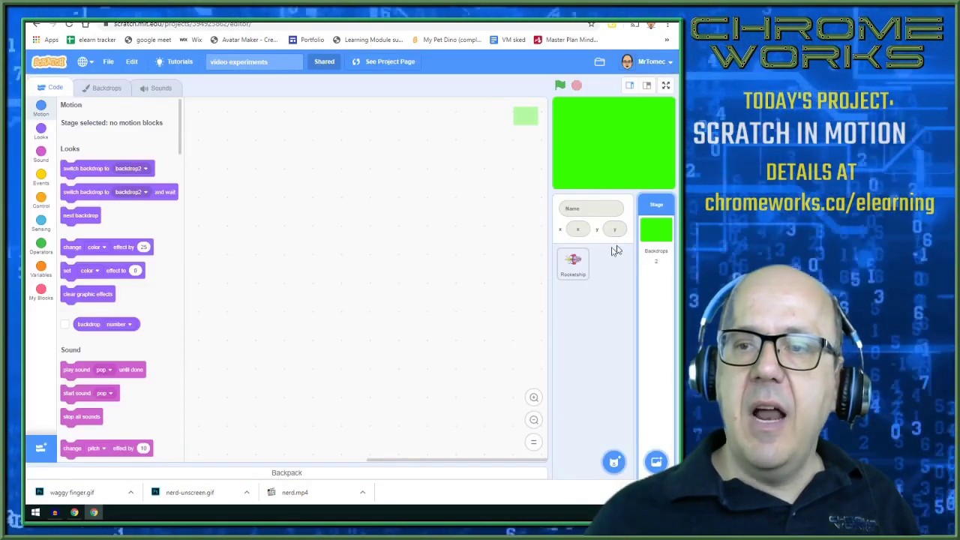
click(583, 266)
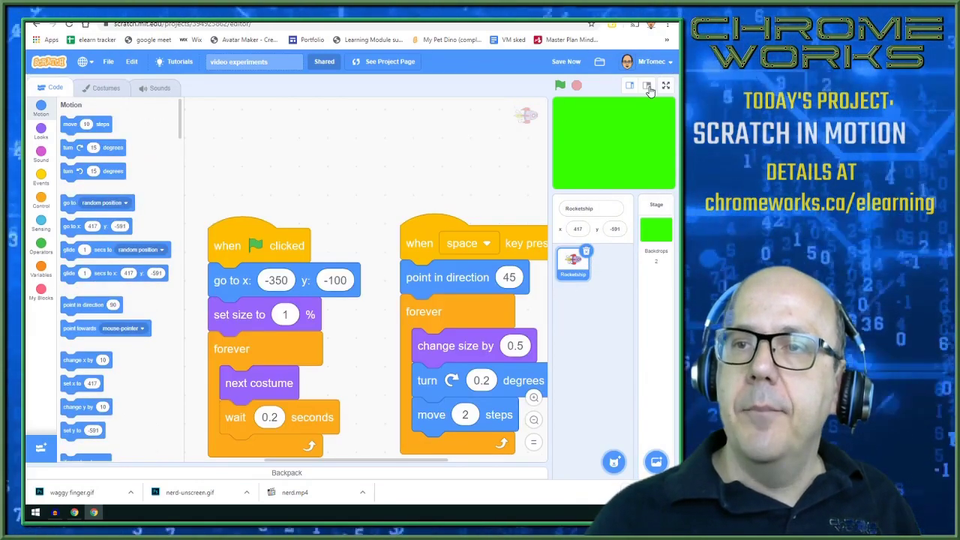
click(648, 87)
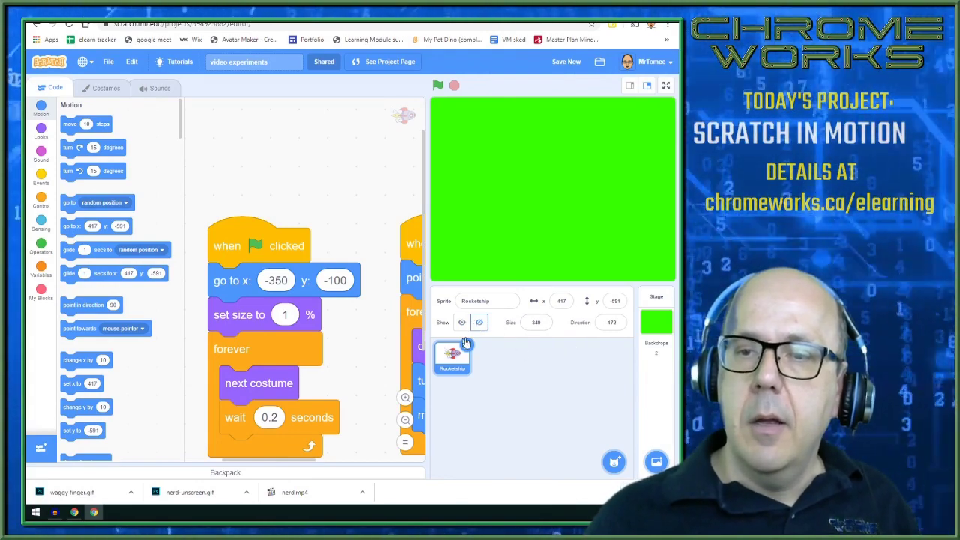
Step: Switch the stage from the green backdrop to the blank backdrop1 and return to the stage's code
click(655, 354)
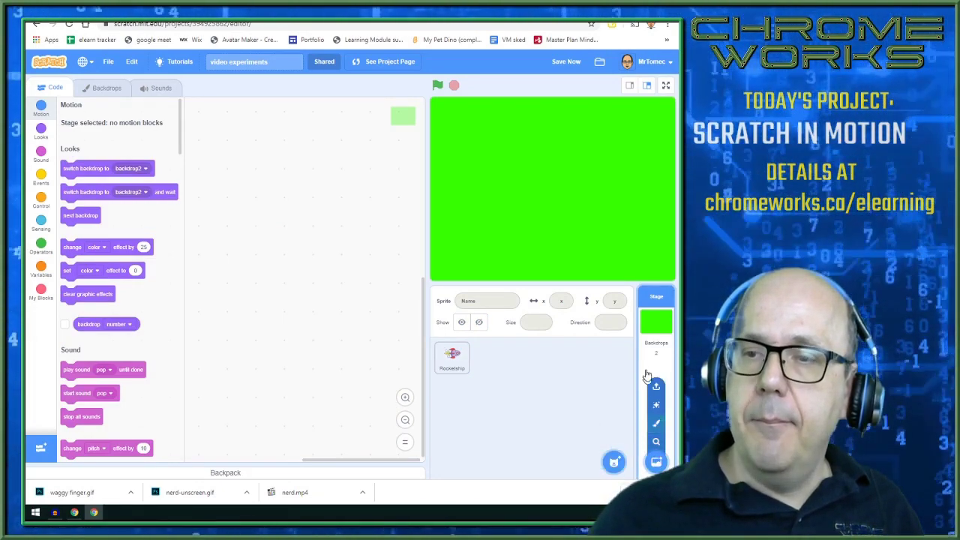
click(105, 88)
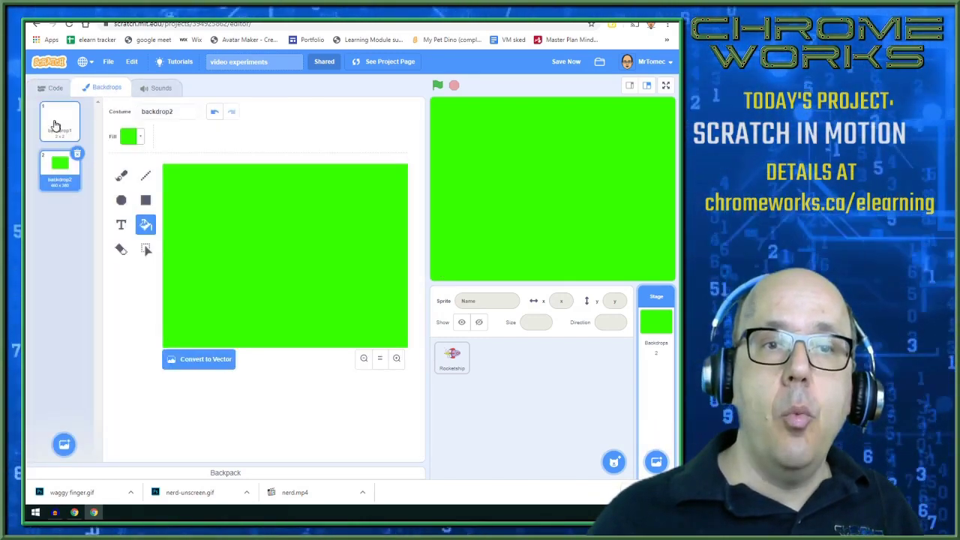
click(54, 122)
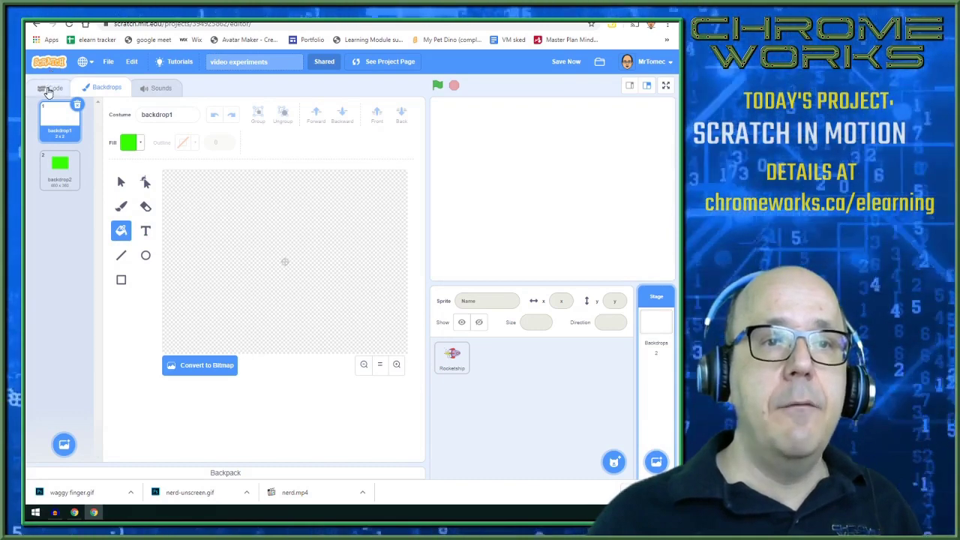
click(51, 89)
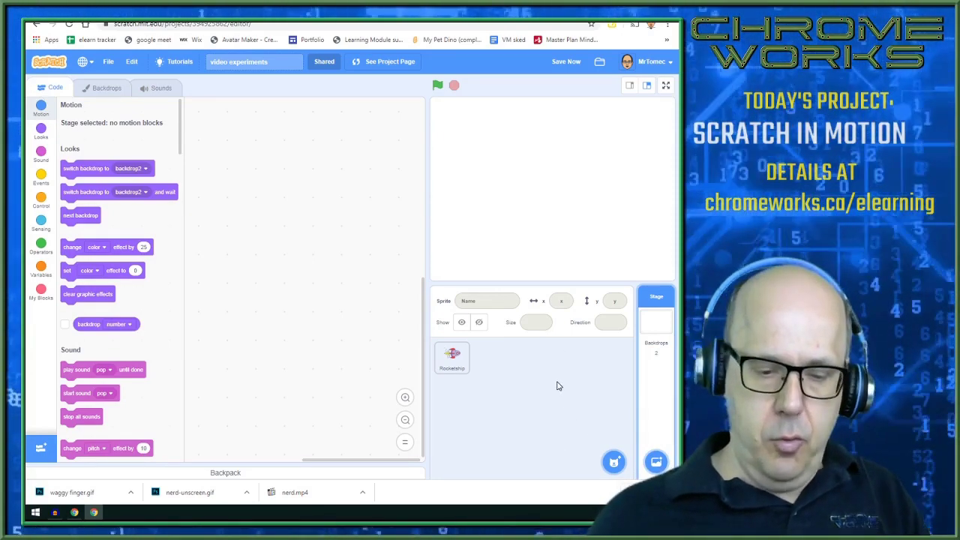
Step: Make the browser full screen and upload "waggy finger.gif" as a new sprite
key(F11)
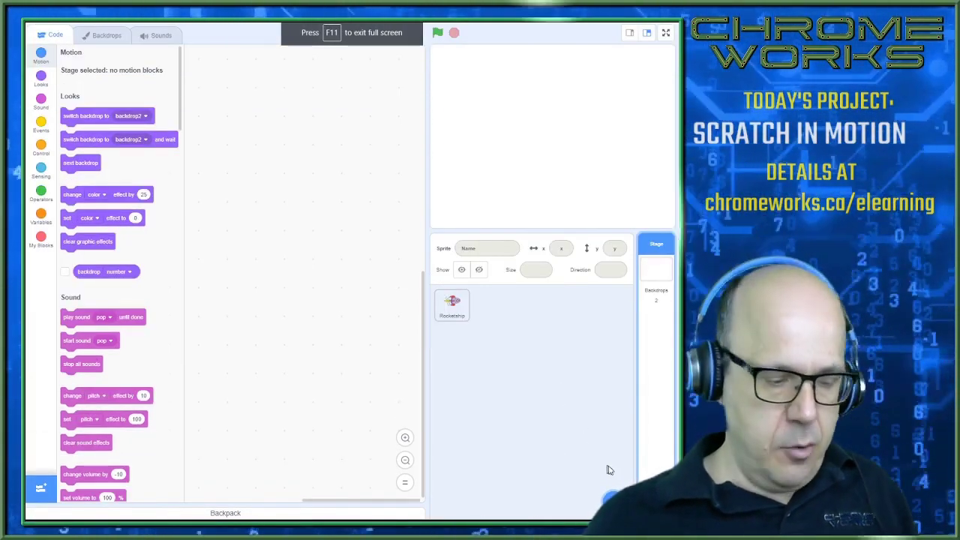
mouse_move(610, 495)
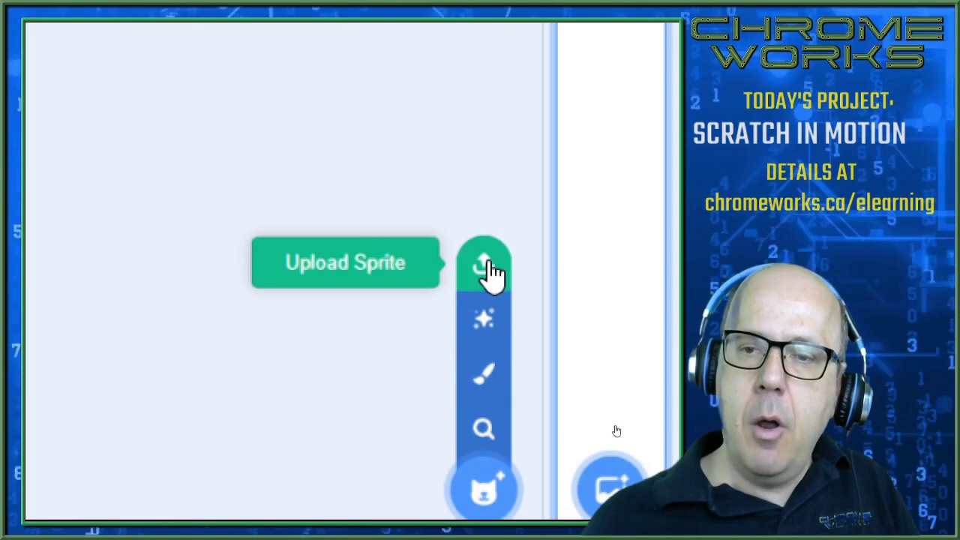
click(489, 271)
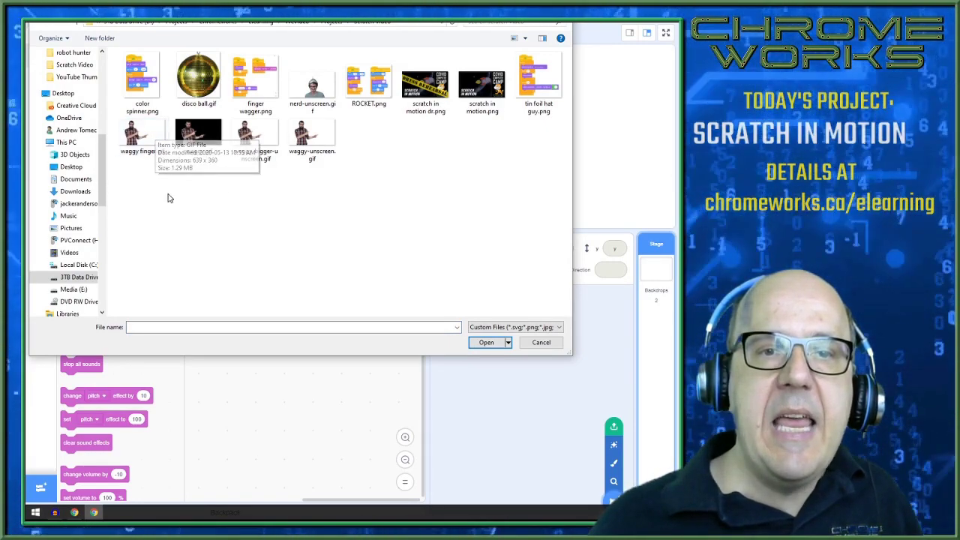
click(146, 139)
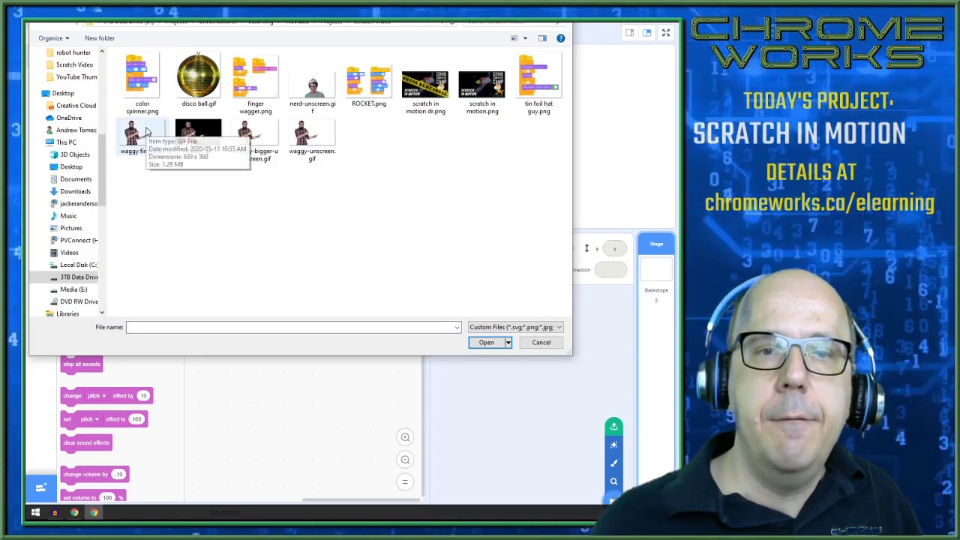
double_click(150, 143)
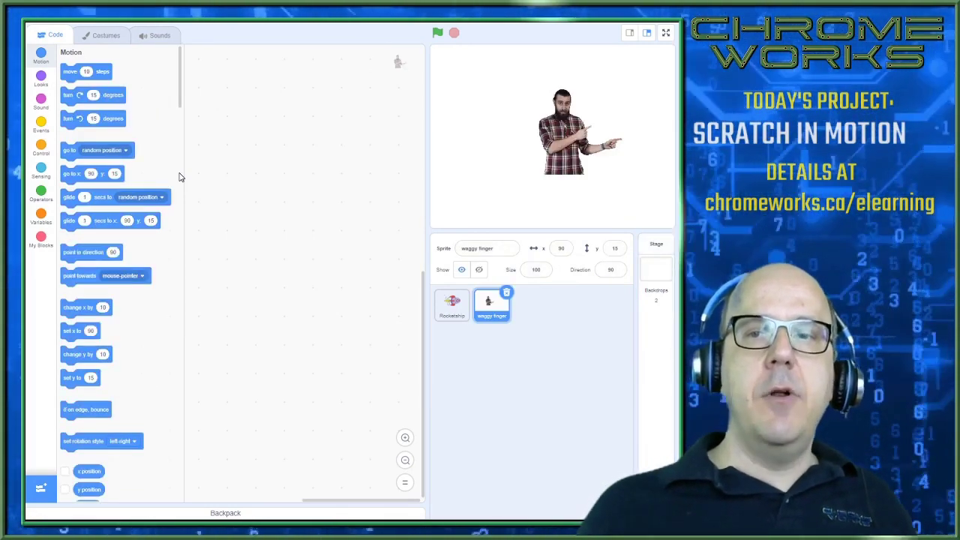
Step: Set the waggy finger sprite's size to 150 and place it on the stage at about x -48, y -47
drag(570, 140, 483, 193)
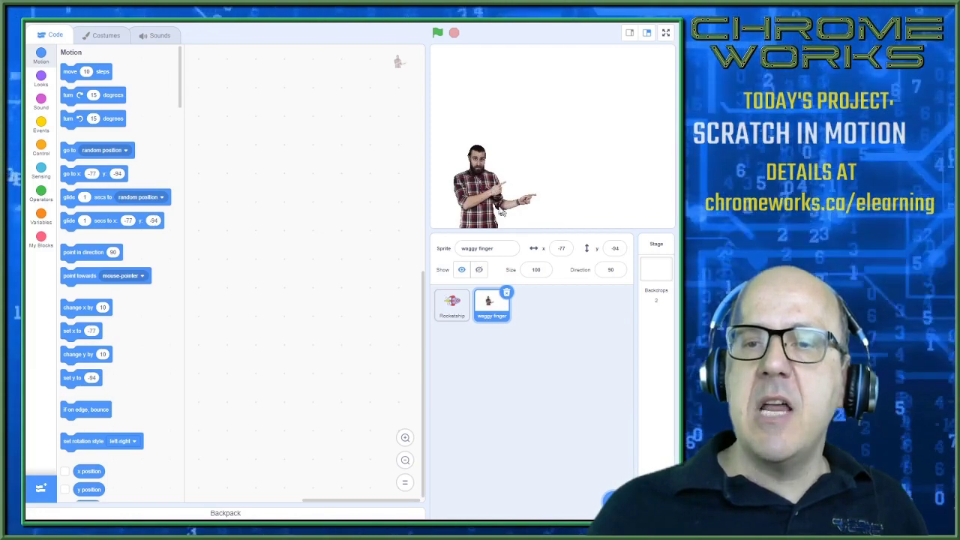
drag(484, 193, 490, 198)
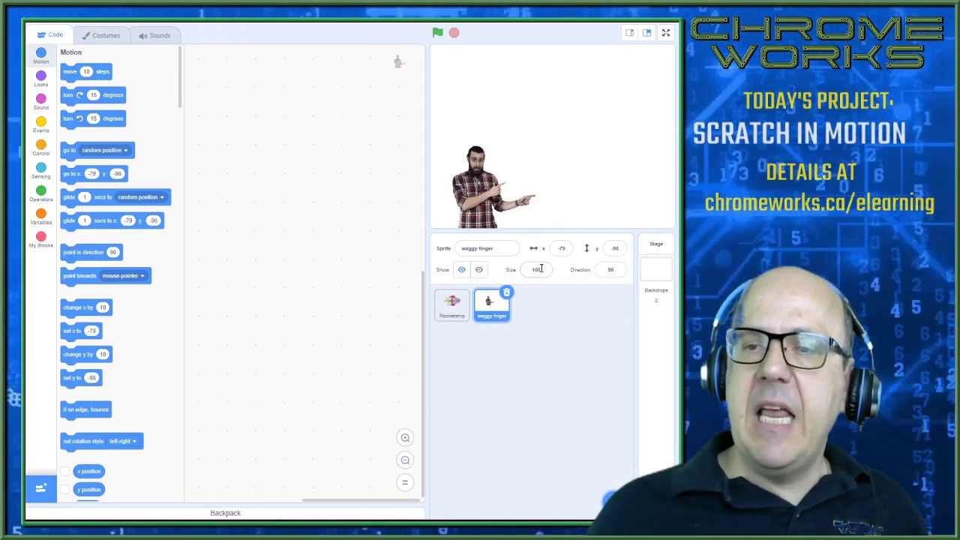
click(541, 269)
text(15)
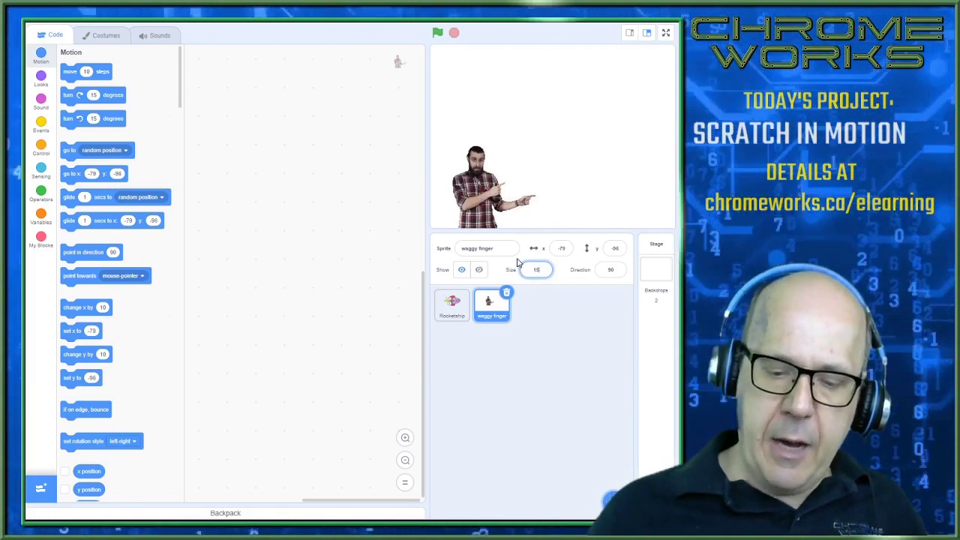
key(Return)
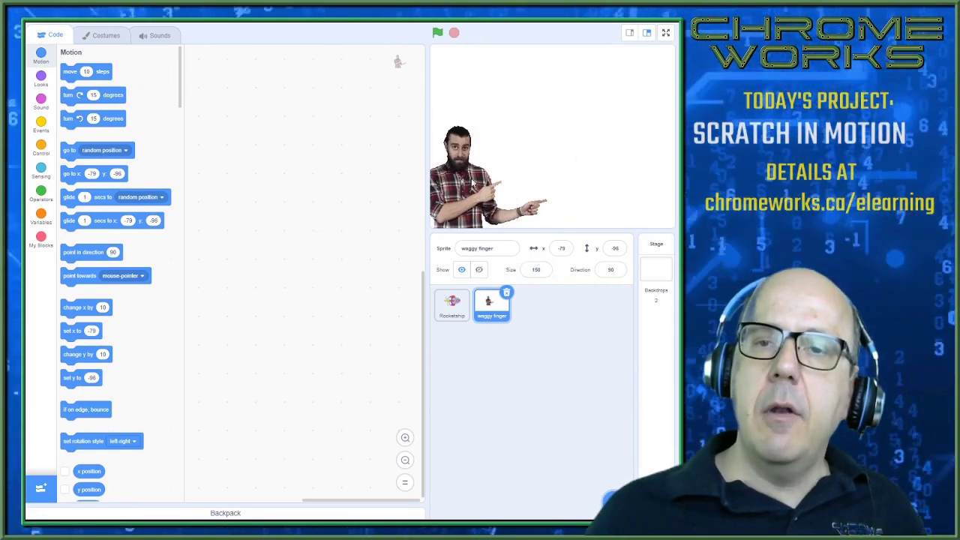
drag(473, 184, 489, 159)
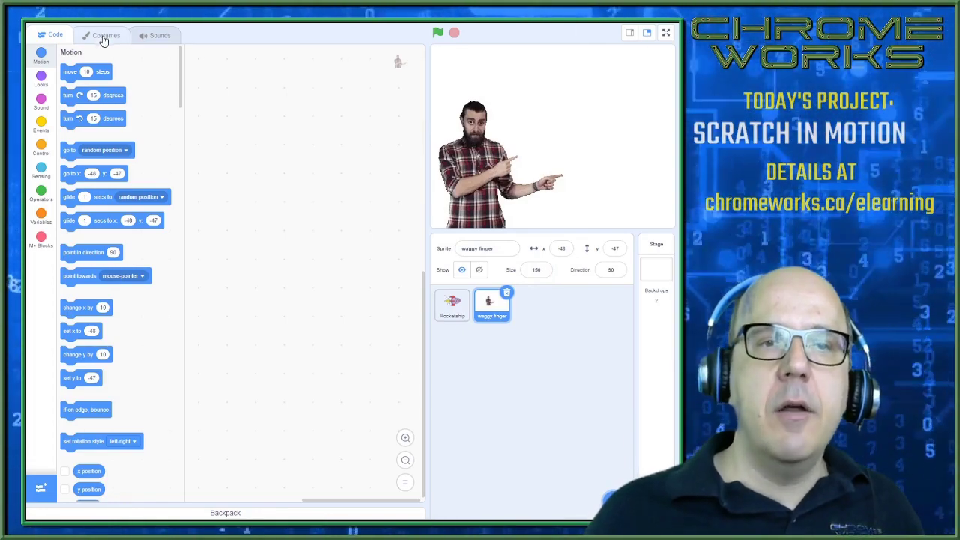
Step: Look through the waggy finger sprite's costumes in order to find the frame where the arm movement begins
click(103, 35)
click(60, 116)
click(66, 222)
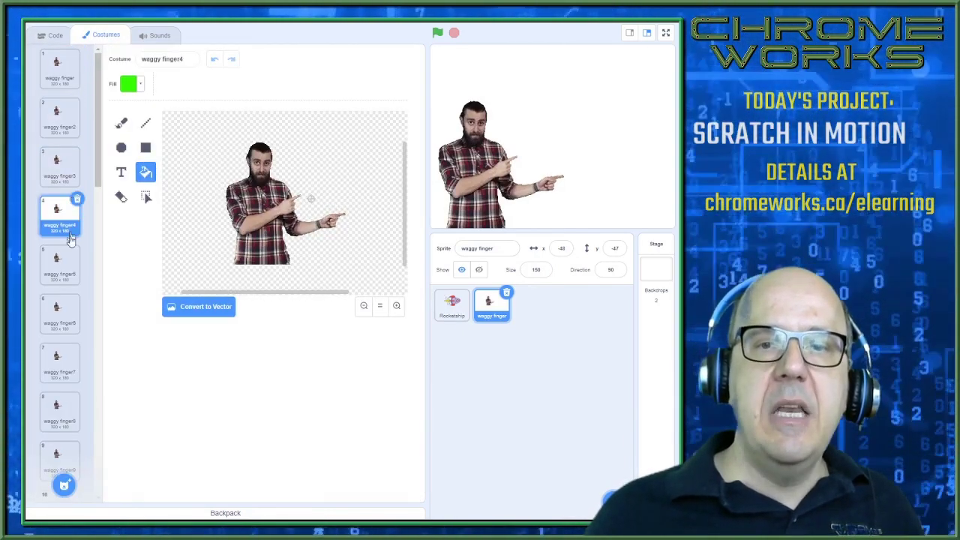
click(66, 262)
click(62, 311)
click(65, 369)
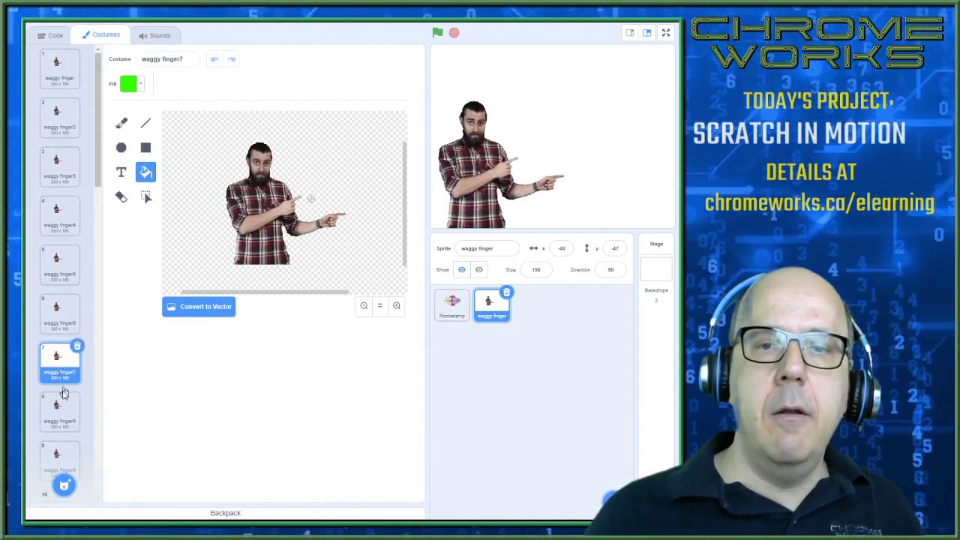
scroll(65, 393, down, 3)
click(58, 313)
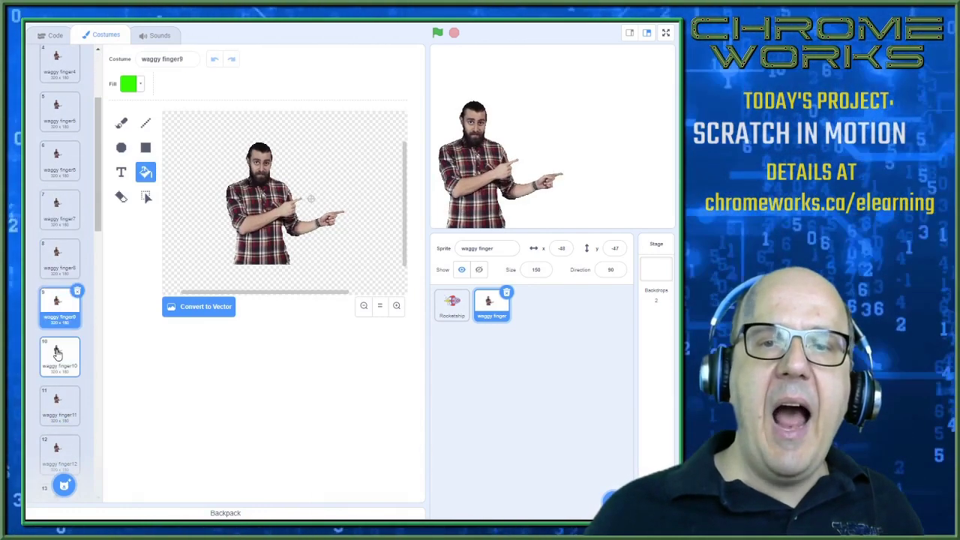
scroll(58, 345, down, 2)
click(64, 307)
scroll(66, 323, down, 2)
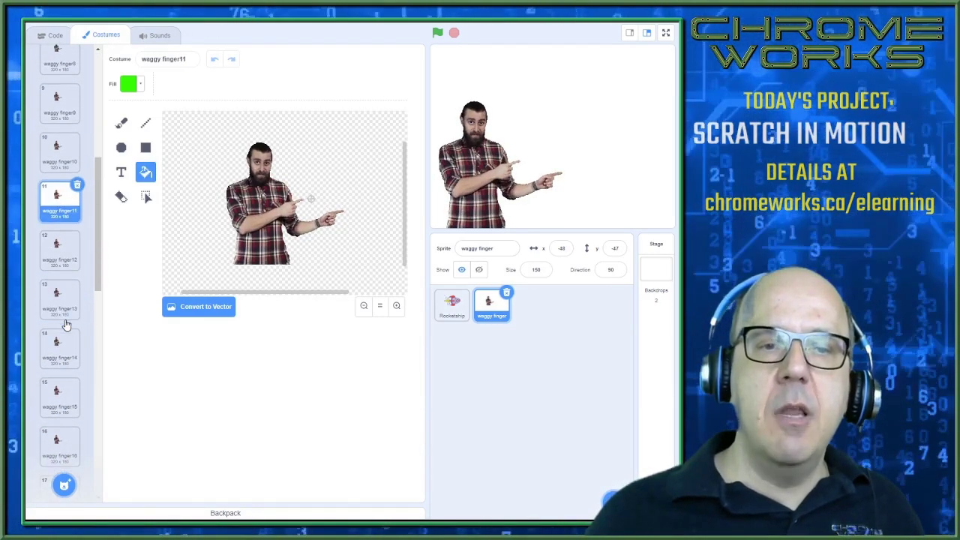
click(60, 299)
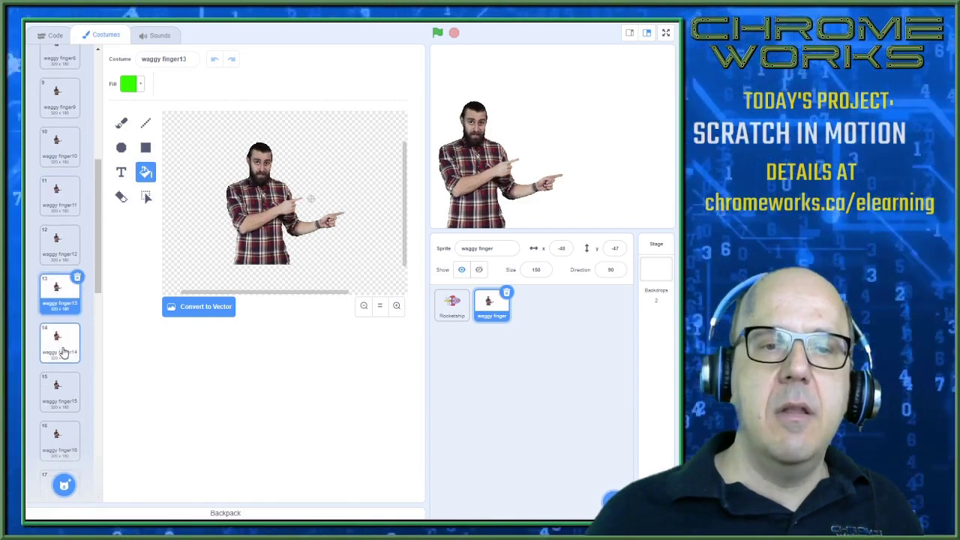
click(62, 342)
scroll(66, 375, down, 1)
click(67, 390)
Step: Compare costumes waggy finger12, waggy finger13 and waggy finger14 to locate the start of the movement
click(64, 304)
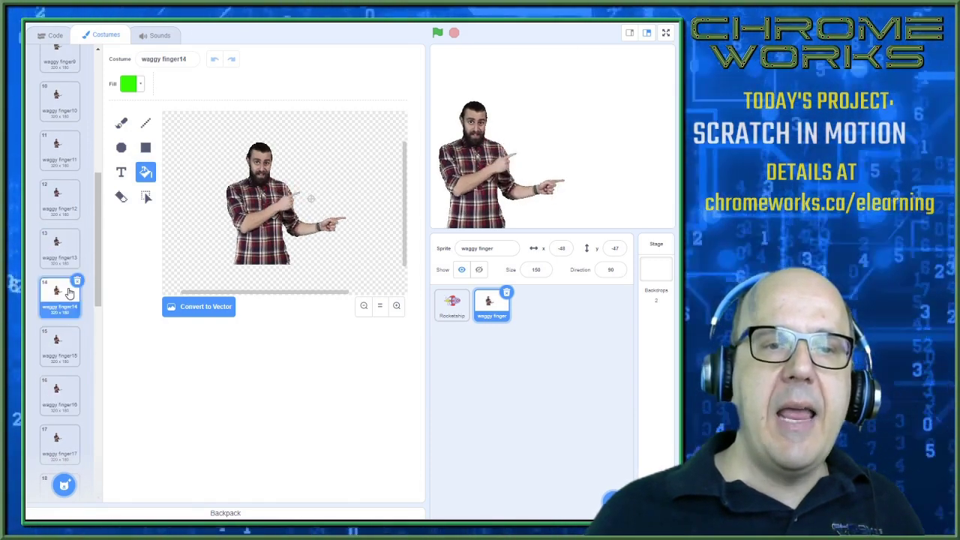
click(60, 251)
click(60, 212)
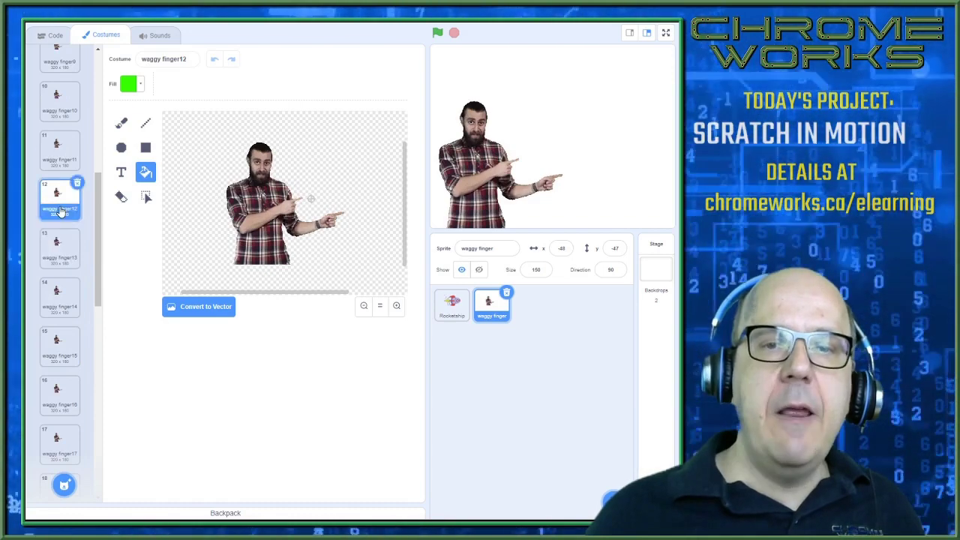
scroll(62, 212, up, 1)
scroll(51, 224, up, 2)
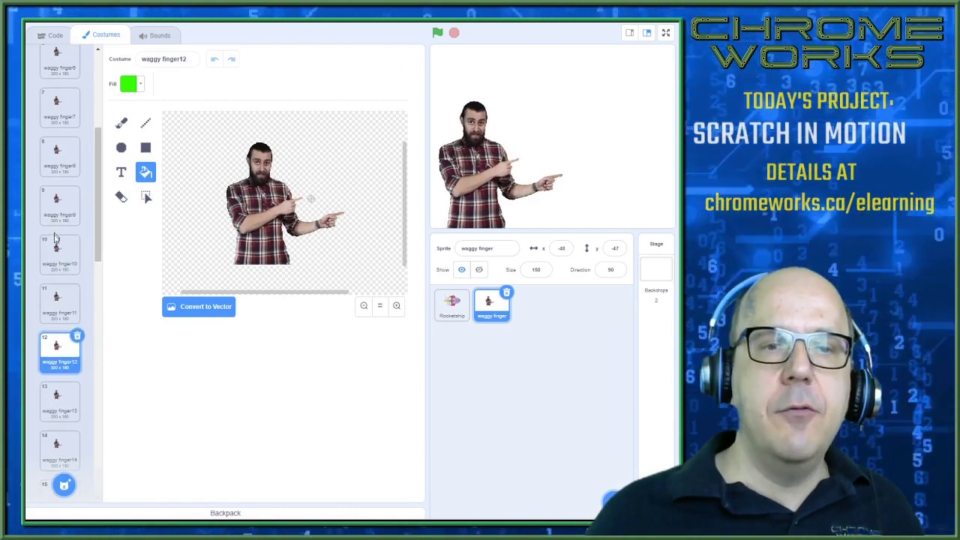
scroll(71, 362, down, 1)
click(68, 359)
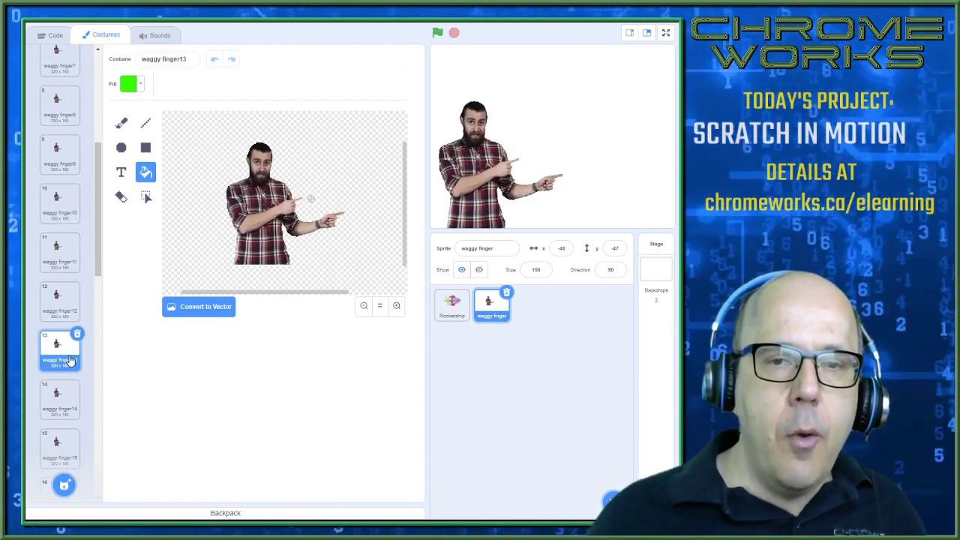
click(64, 404)
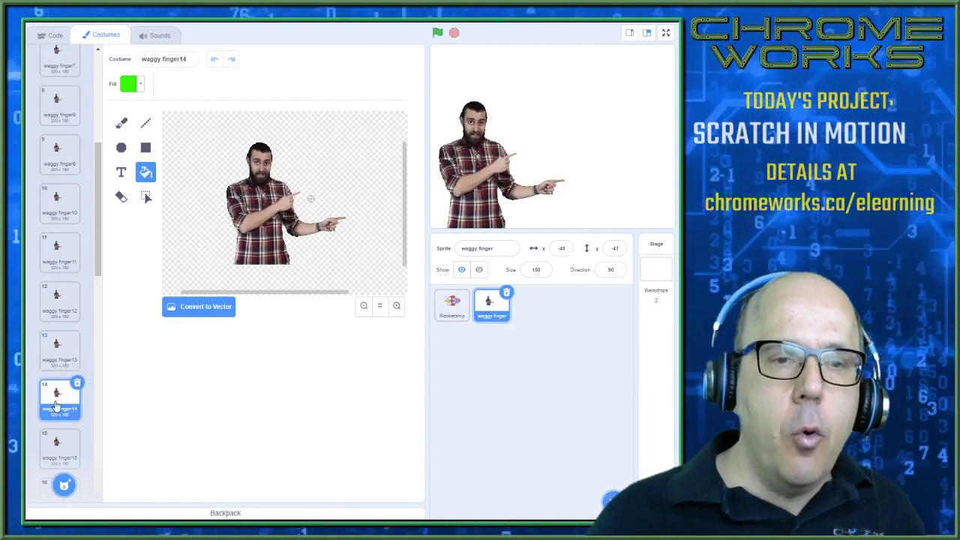
Step: Delete the motionless opening costumes, from waggy finger through waggy finger13
scroll(60, 403, up, 6)
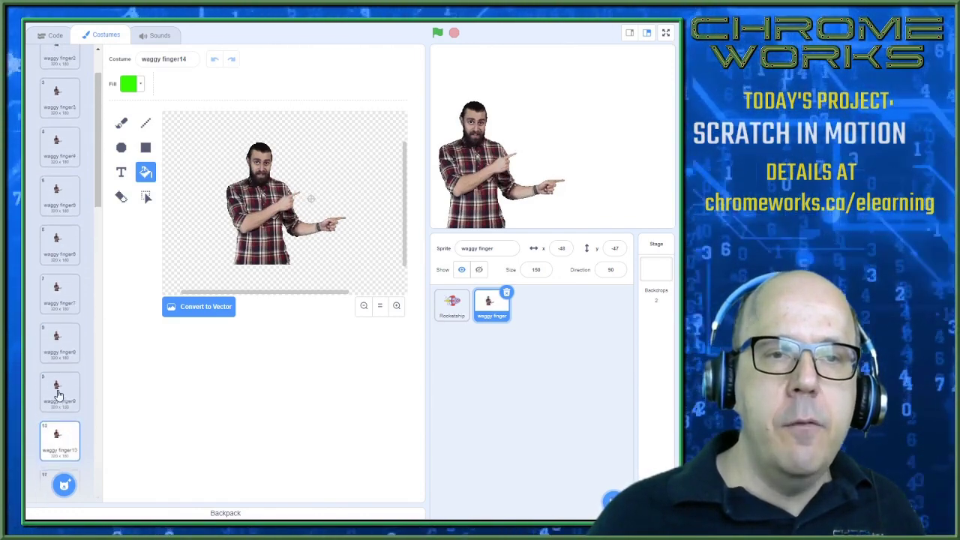
click(64, 69)
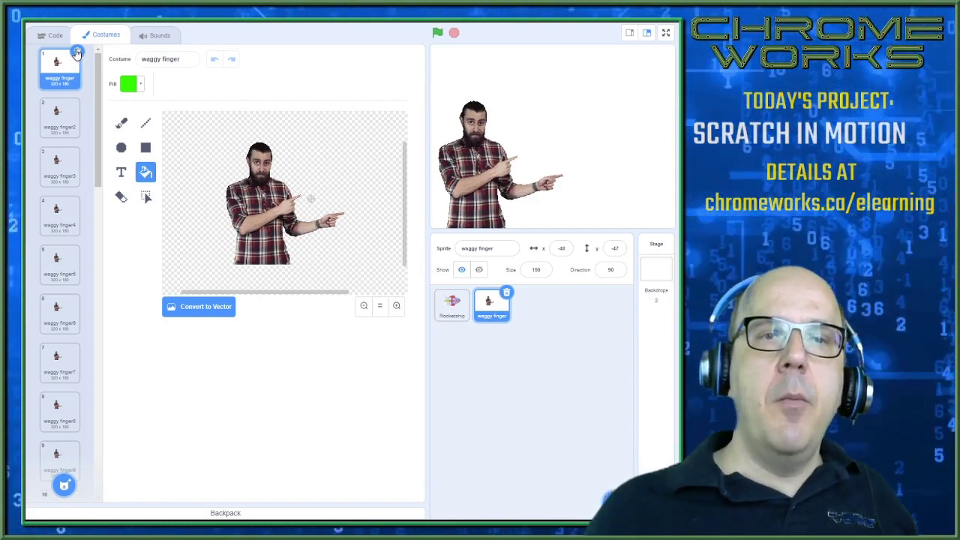
click(76, 53)
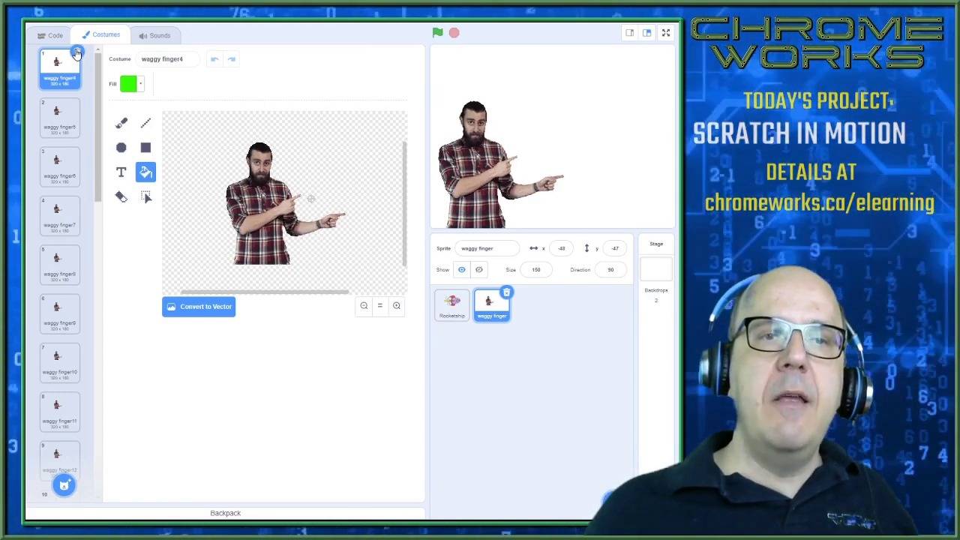
click(76, 53)
click(75, 53)
click(76, 52)
click(76, 52)
click(75, 53)
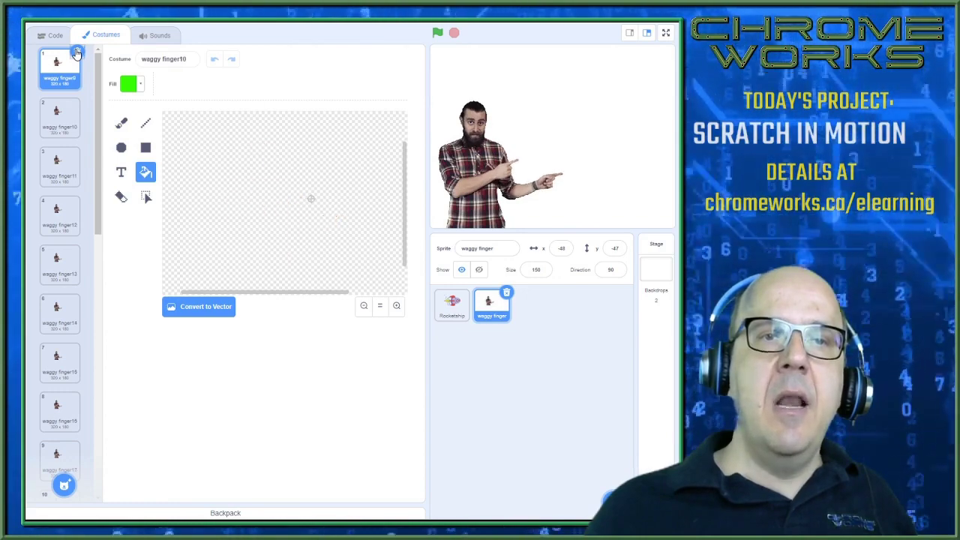
click(76, 53)
click(76, 53)
click(76, 53)
click(75, 53)
click(76, 52)
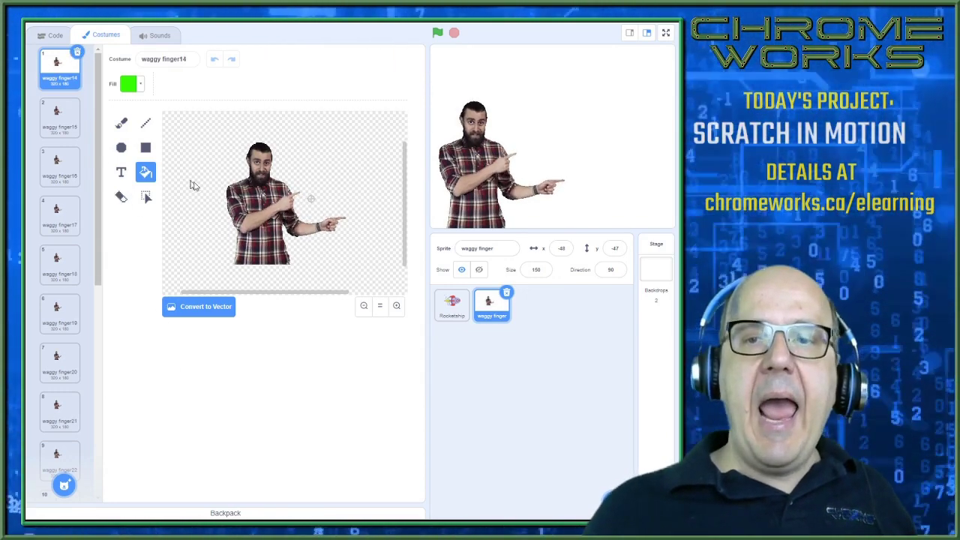
Step: Check the finger motion in costumes waggy finger15 through waggy finger19
click(60, 117)
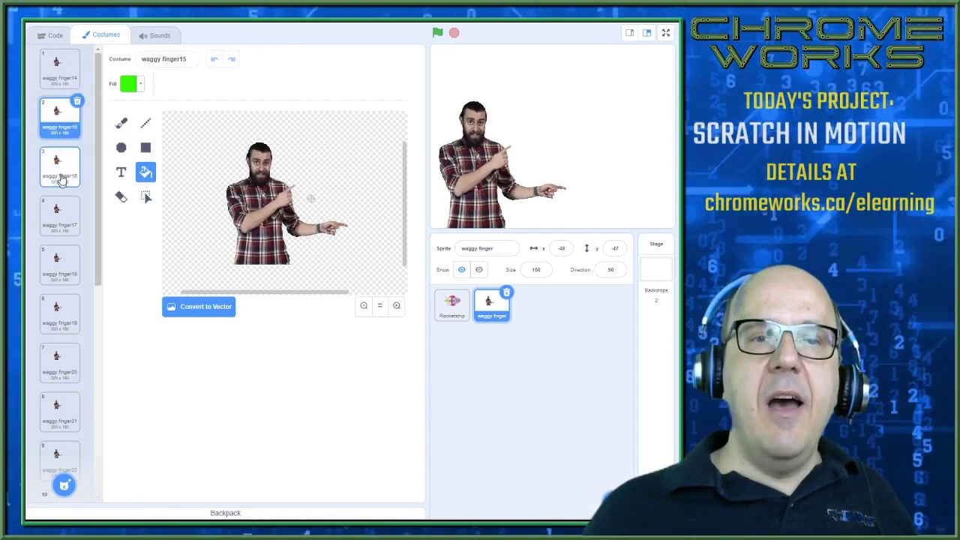
click(60, 166)
click(61, 214)
click(65, 274)
click(60, 297)
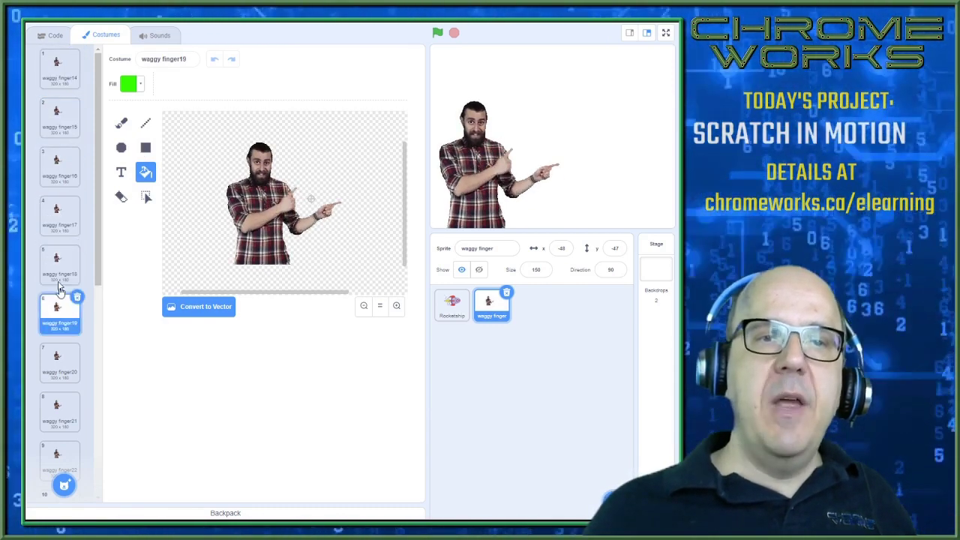
Step: Build a waggy finger script that runs next costume forever when the green flag is clicked, and test it briefly
click(51, 37)
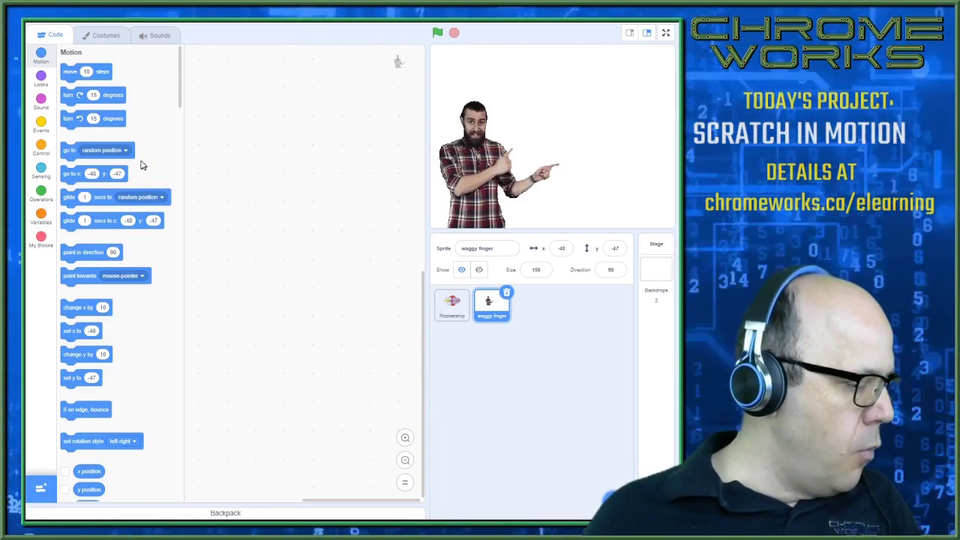
click(42, 126)
drag(82, 75, 262, 120)
click(40, 147)
drag(71, 145, 237, 159)
click(41, 77)
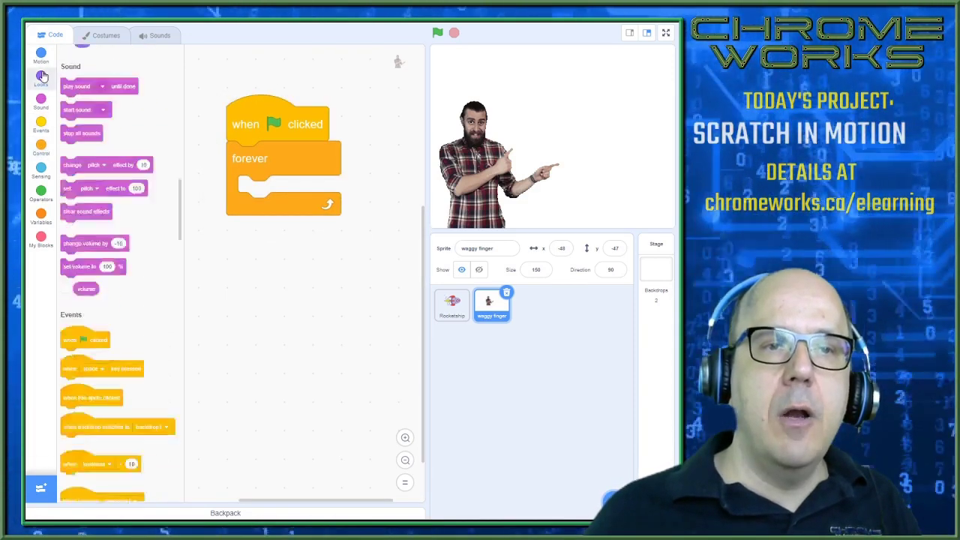
drag(75, 197, 251, 193)
drag(298, 130, 294, 133)
click(438, 33)
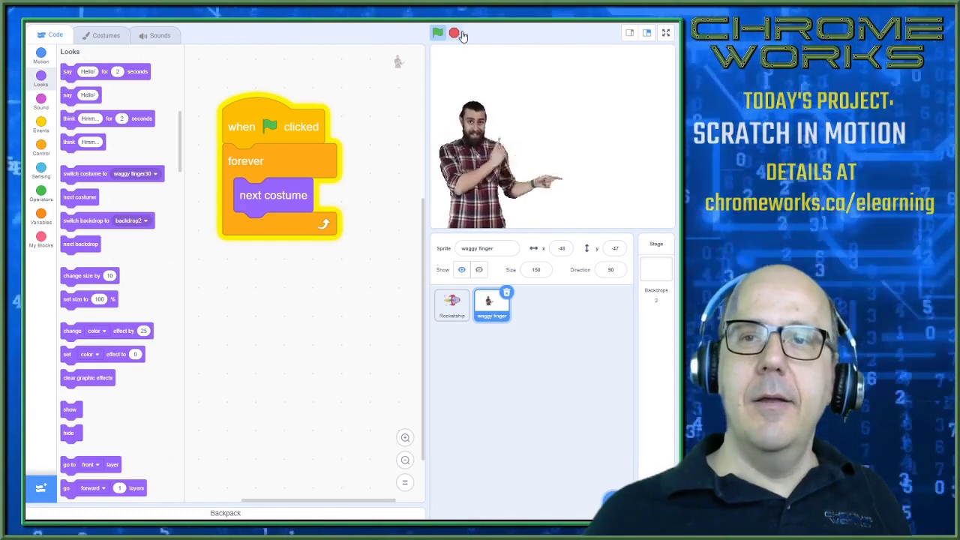
click(455, 33)
Step: Add a wait of 0.1 seconds after next costume in the forever loop and run the script
click(41, 148)
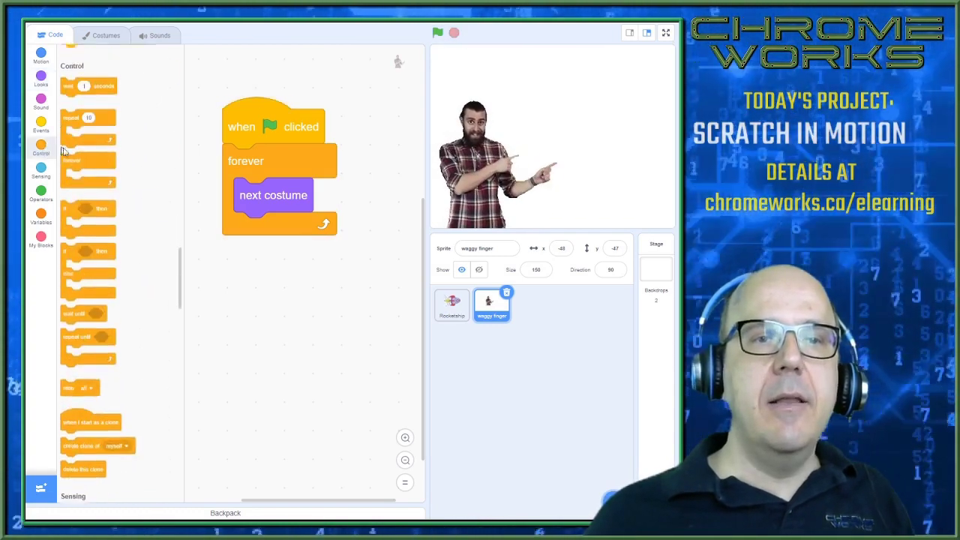
drag(78, 72, 266, 229)
click(283, 222)
text(0)
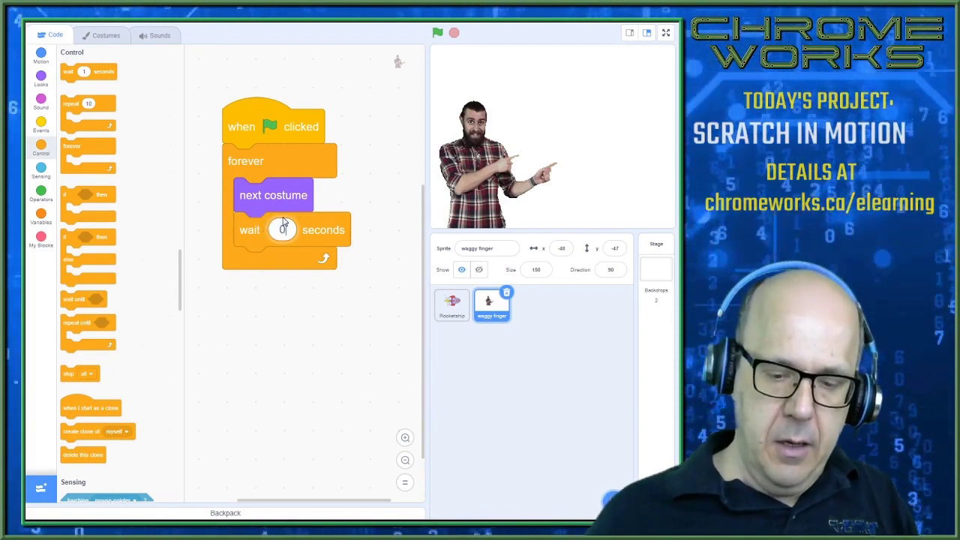
text(.31)
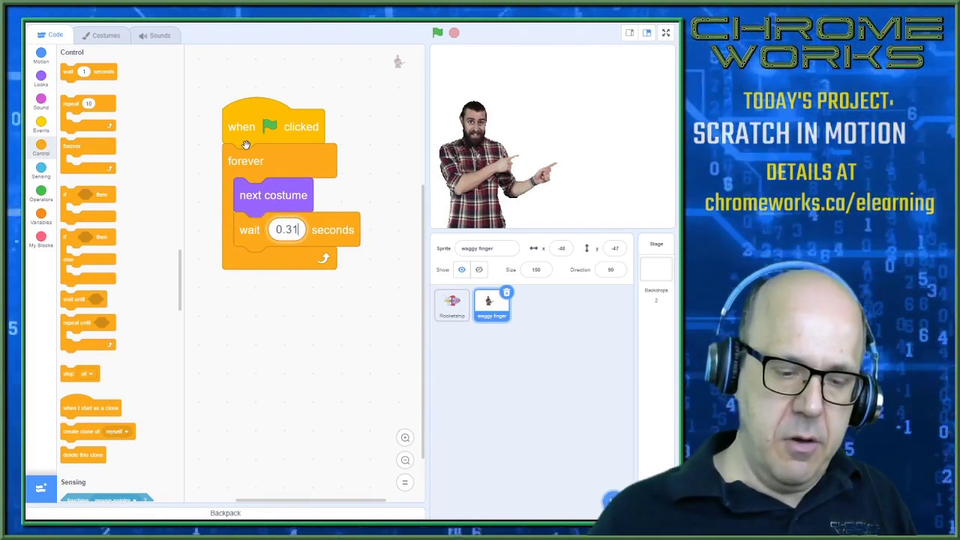
key(BackSpace)
key(BackSpace)
text(1)
click(397, 187)
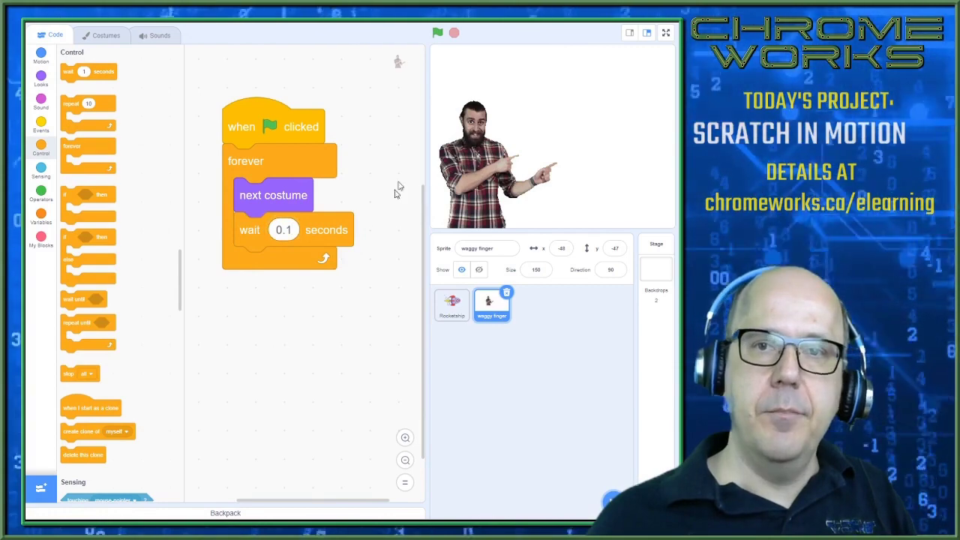
click(438, 34)
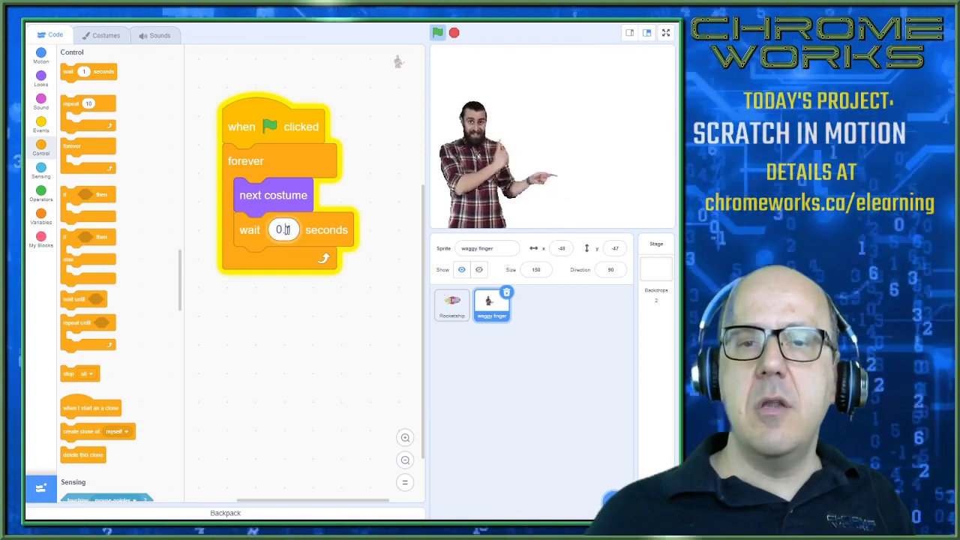
Step: Set the wait in the animation loop to 0.05 seconds, watch the animation at that speed and stop it
key(BackSpace)
text(05)
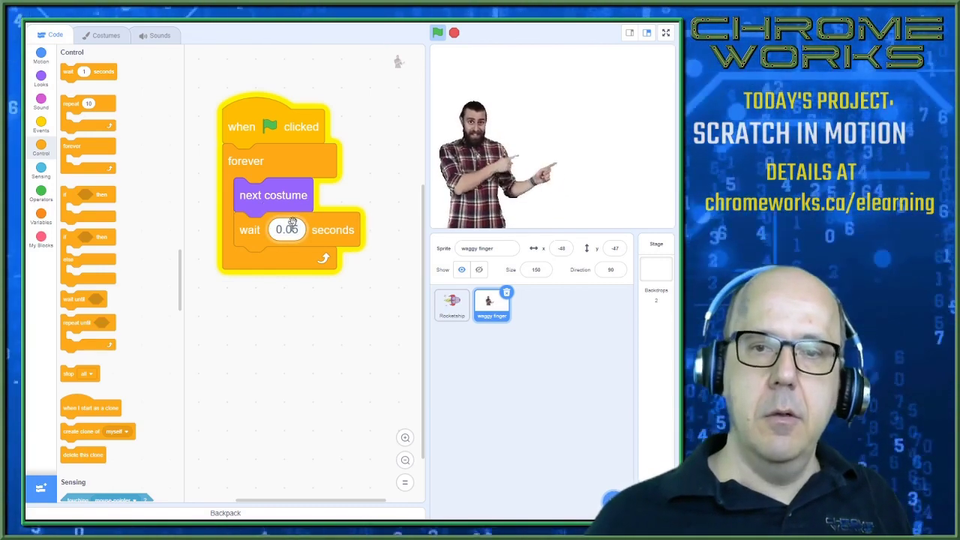
click(301, 356)
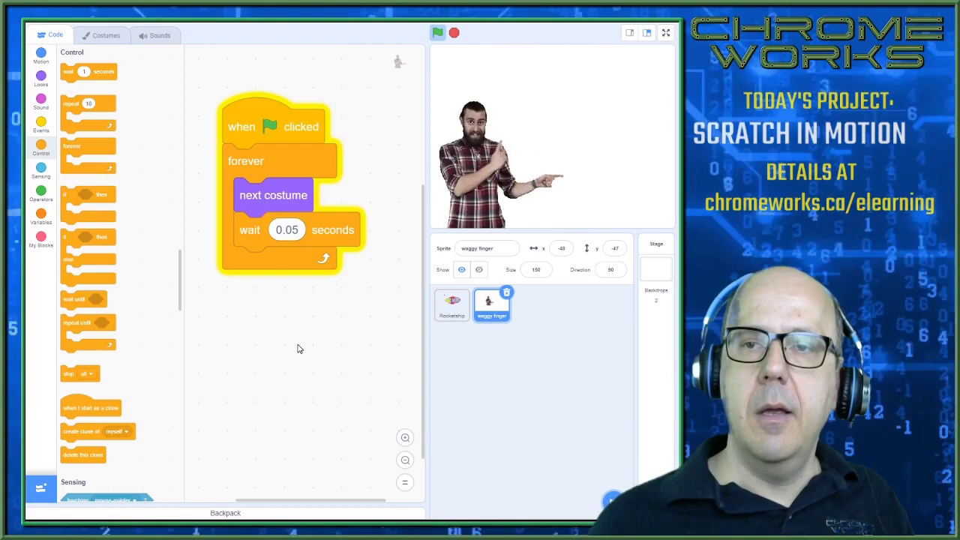
click(304, 231)
text(0)
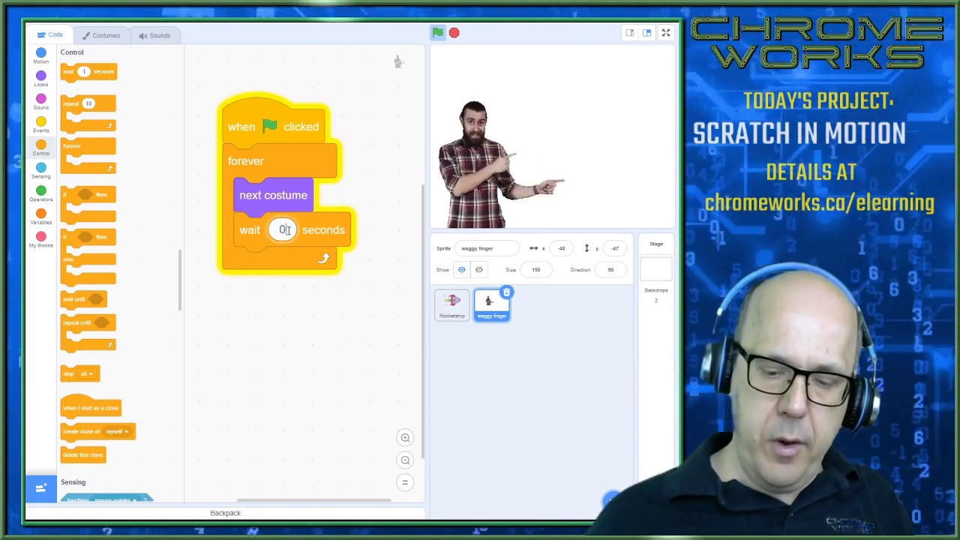
text(.05)
drag(309, 345, 316, 343)
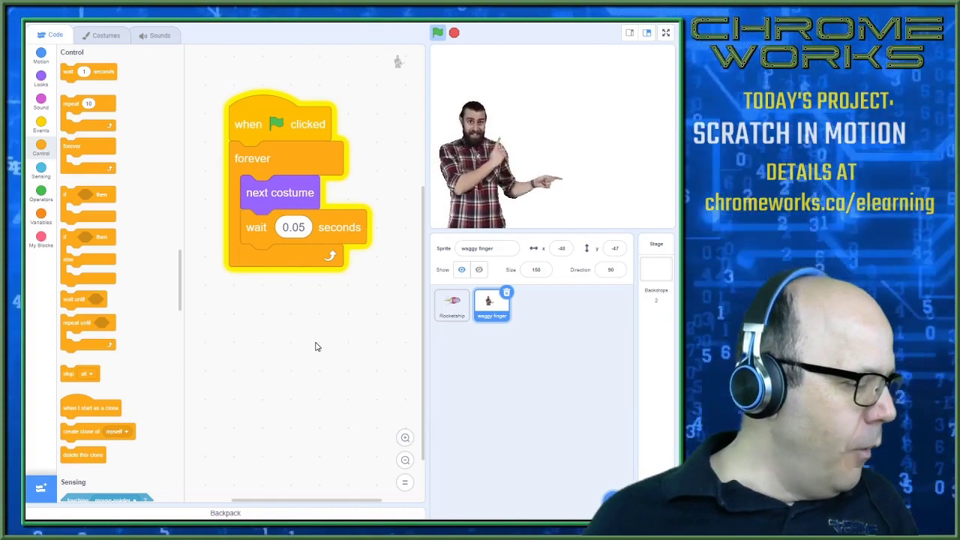
drag(308, 318, 276, 296)
click(454, 33)
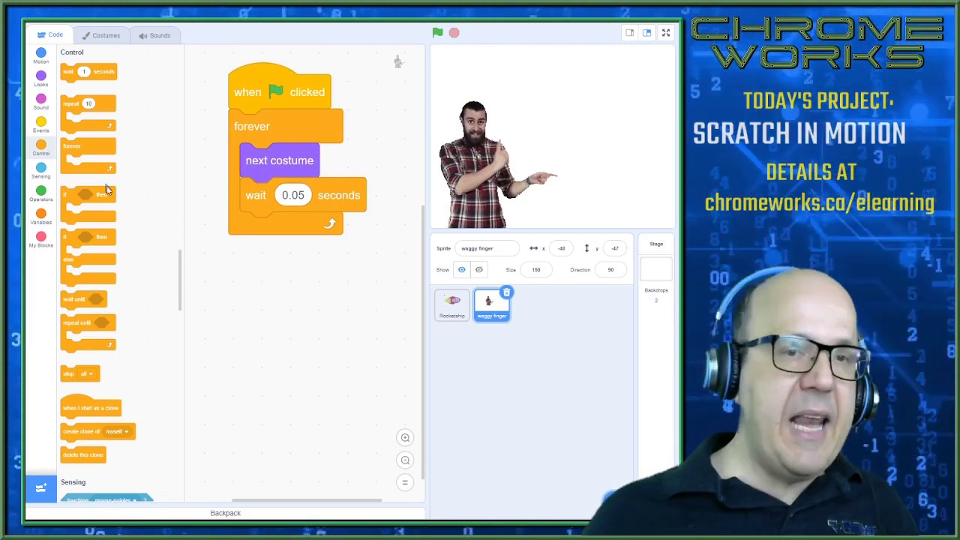
Step: Start a second waggy finger script below the first with a green flag event and an empty forever loop
click(42, 122)
drag(78, 75, 249, 293)
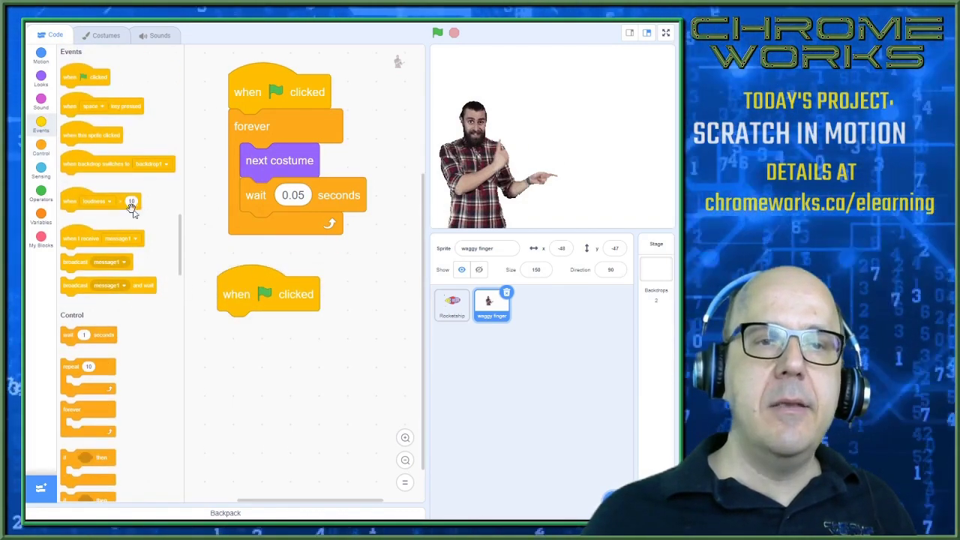
click(43, 148)
drag(75, 146, 221, 317)
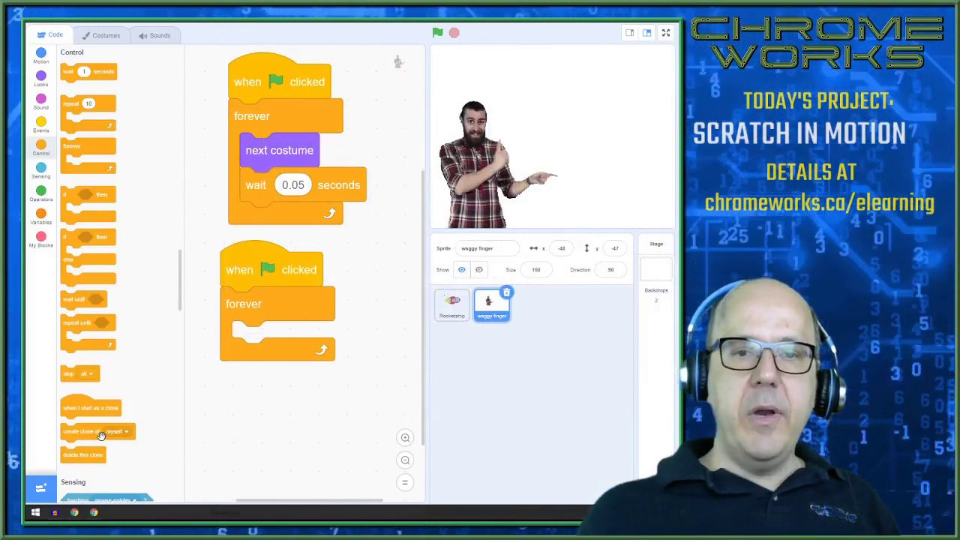
scroll(280, 375, down, 1)
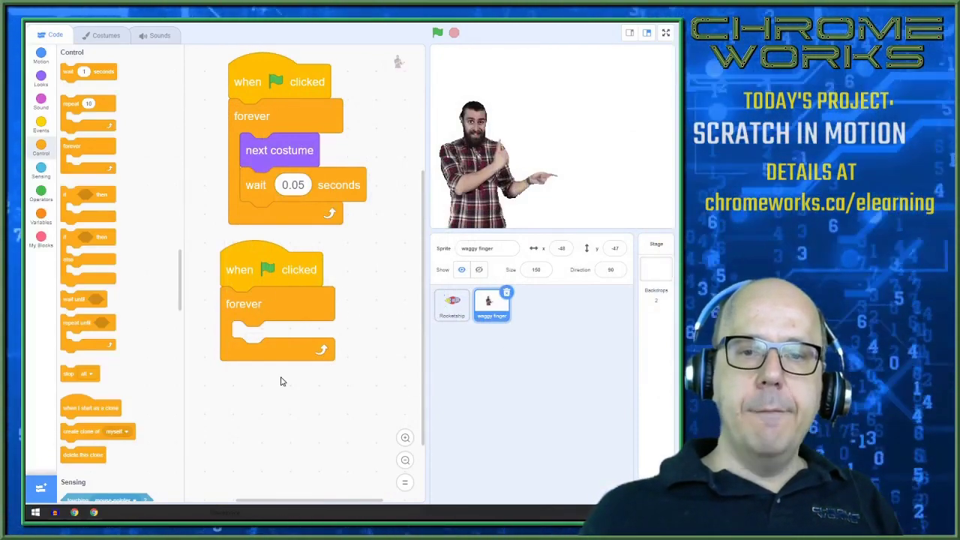
drag(285, 376, 294, 373)
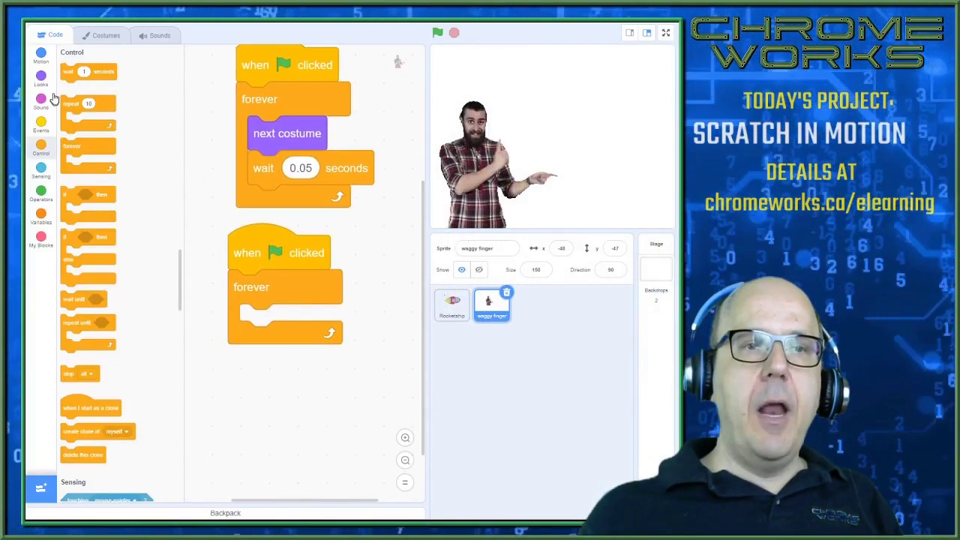
Step: Make the second script's forever loop say "This guy!!!" for 2 seconds
click(41, 78)
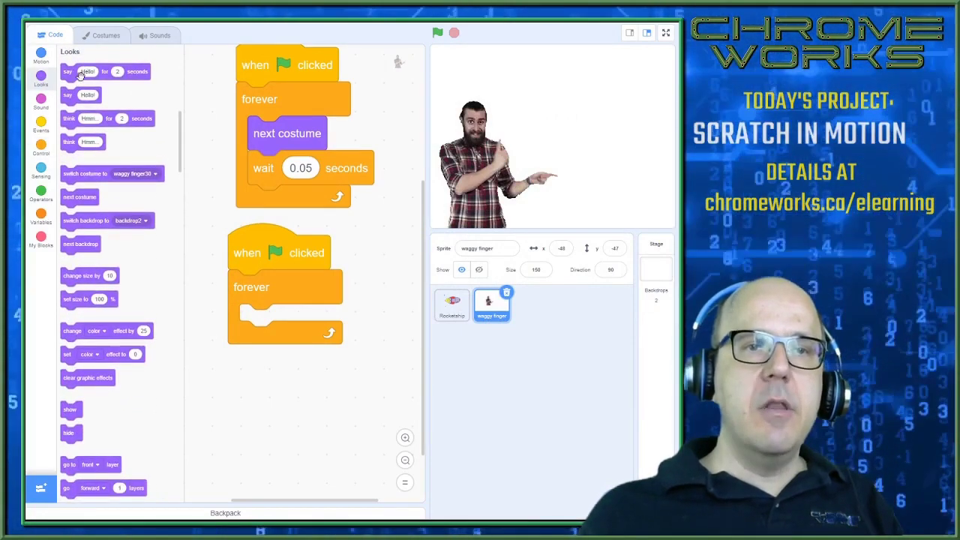
drag(236, 259, 259, 323)
click(289, 320)
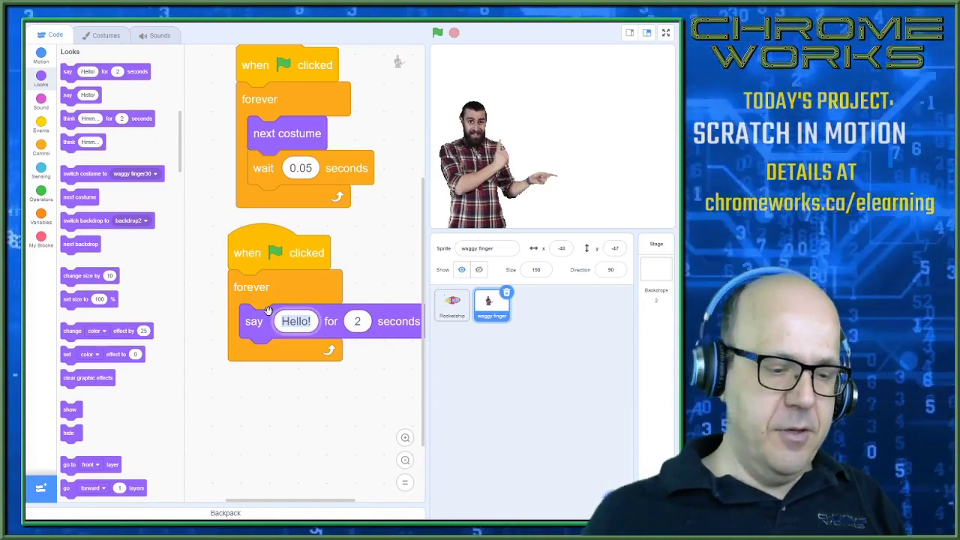
text(This g)
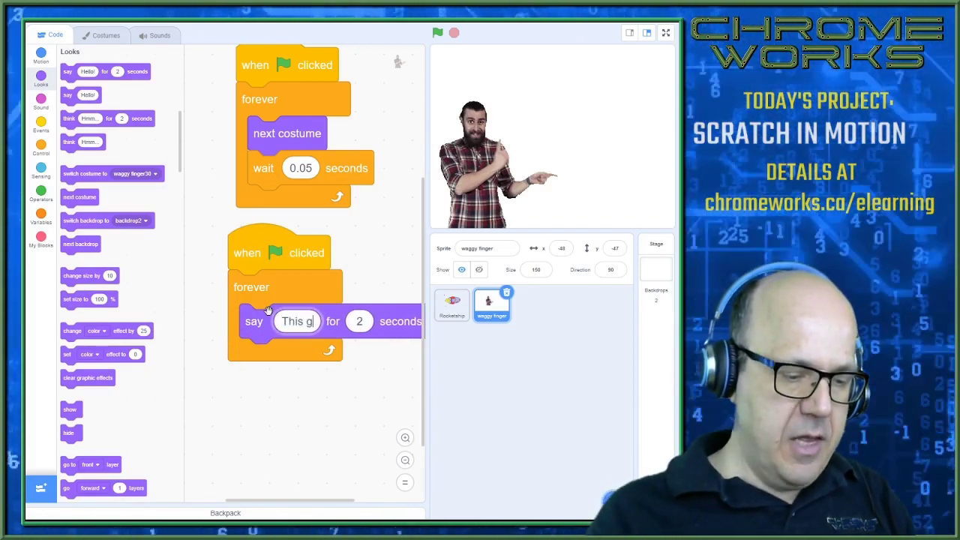
text(uy!!!)
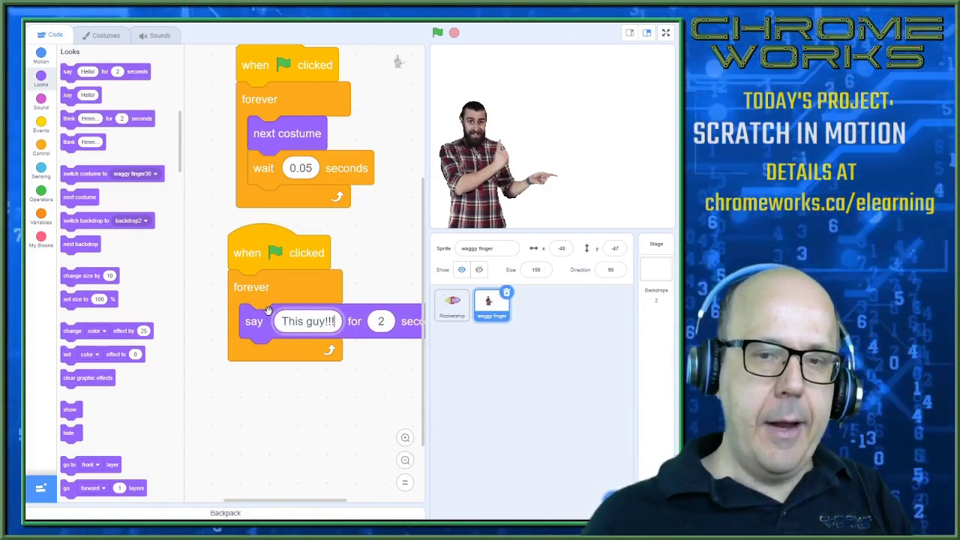
click(345, 442)
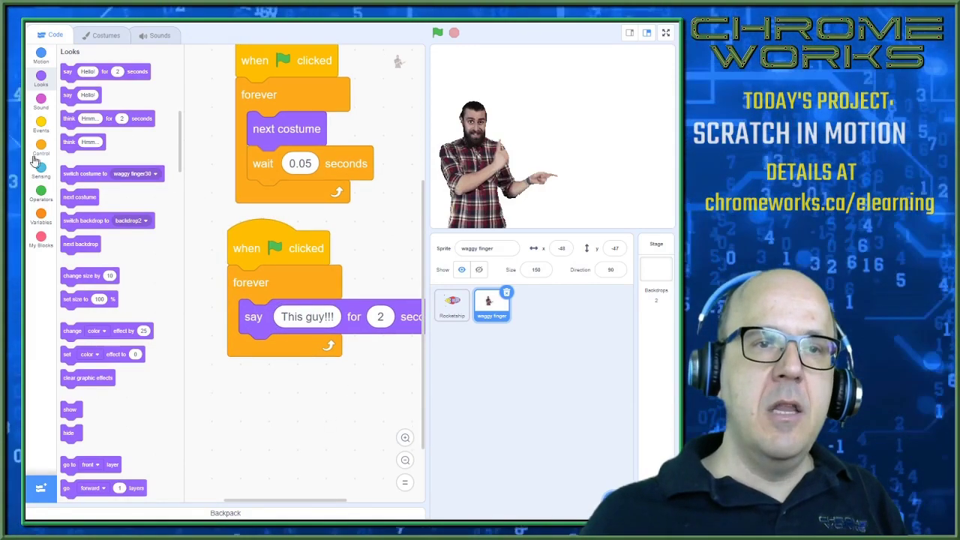
Step: Add a 2-second wait after the say block in the second script's loop
click(41, 144)
drag(85, 73, 285, 351)
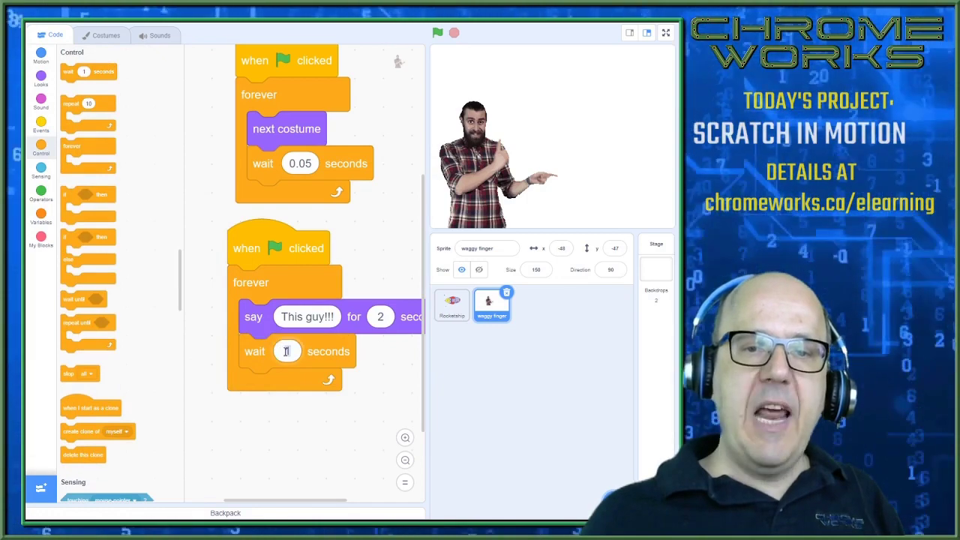
text(2)
click(337, 407)
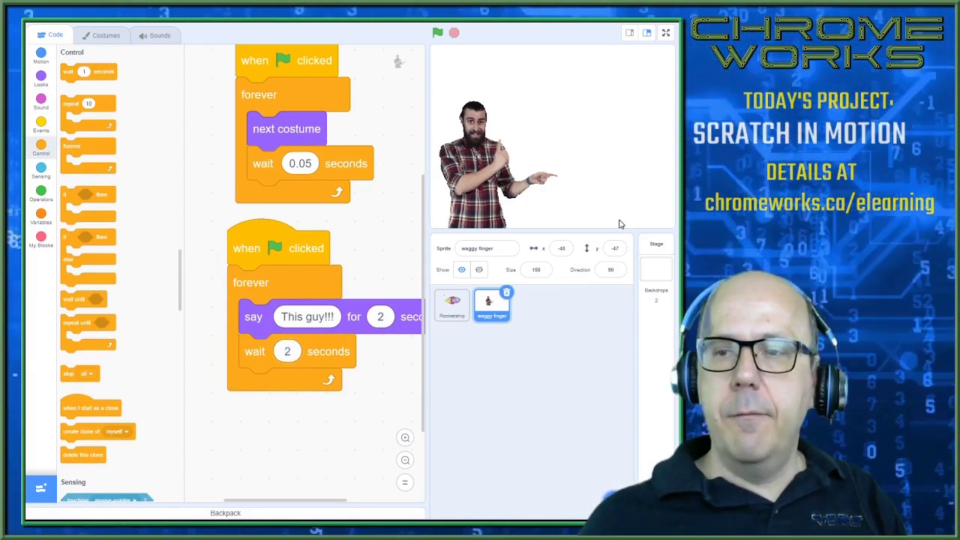
Step: Switch to the small stage layout, test both scripts in full screen and stop the project
click(632, 33)
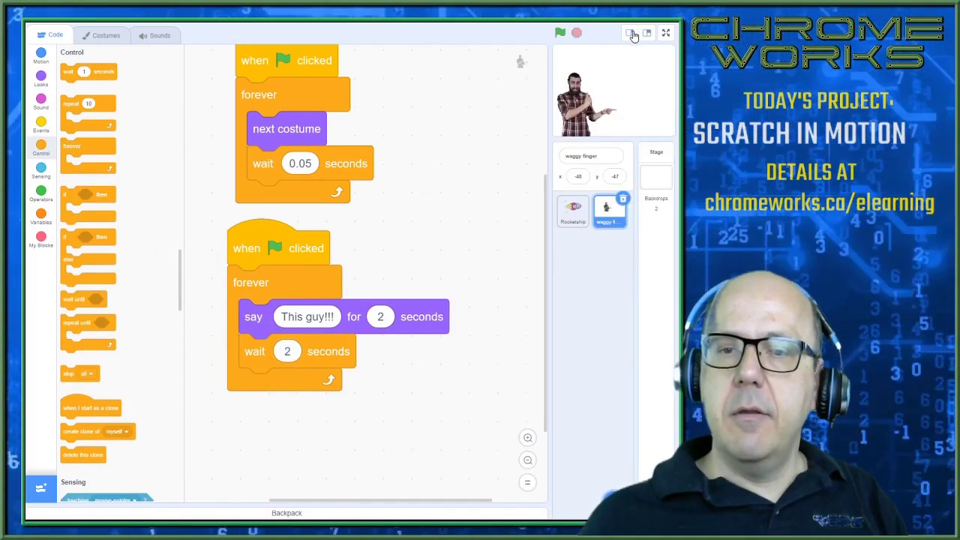
scroll(489, 176, down, 2)
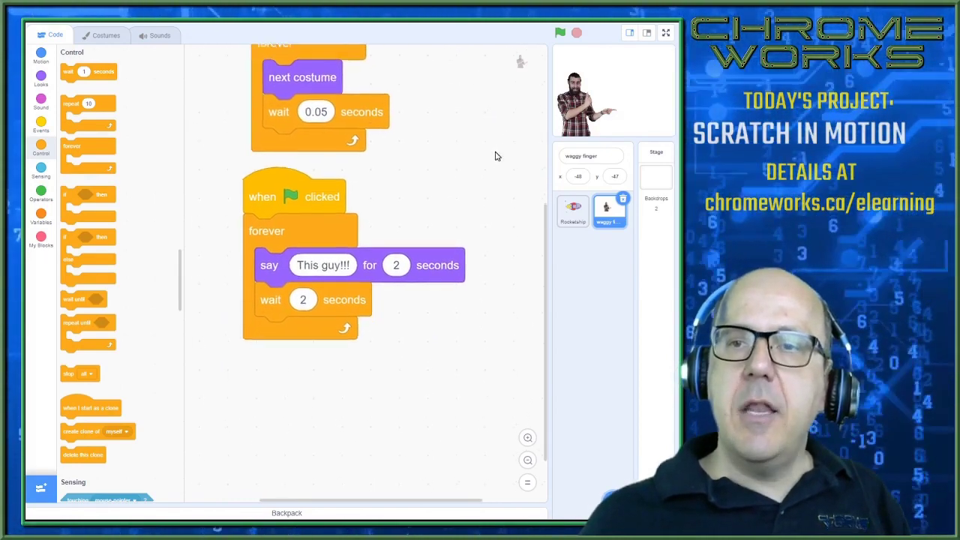
scroll(495, 155, up, 1)
click(666, 35)
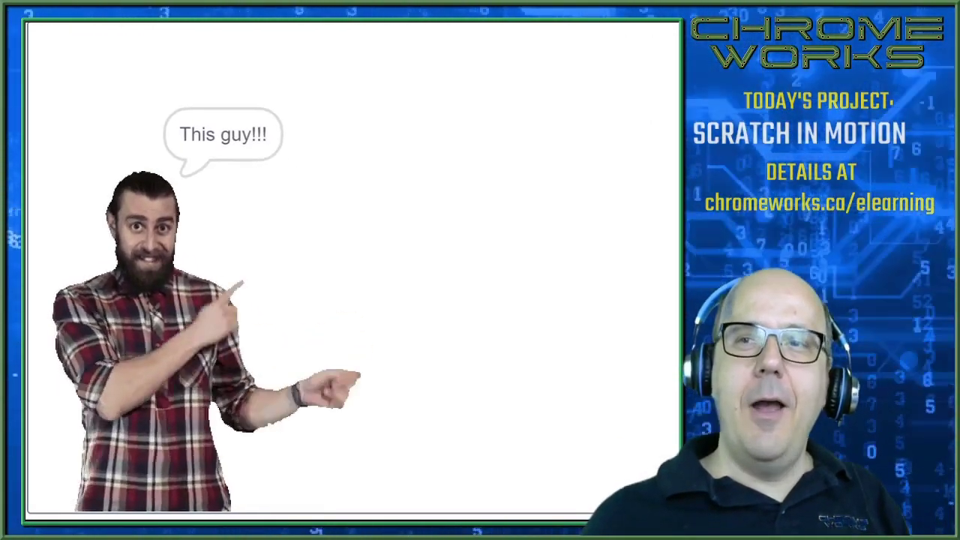
click(616, 28)
click(576, 32)
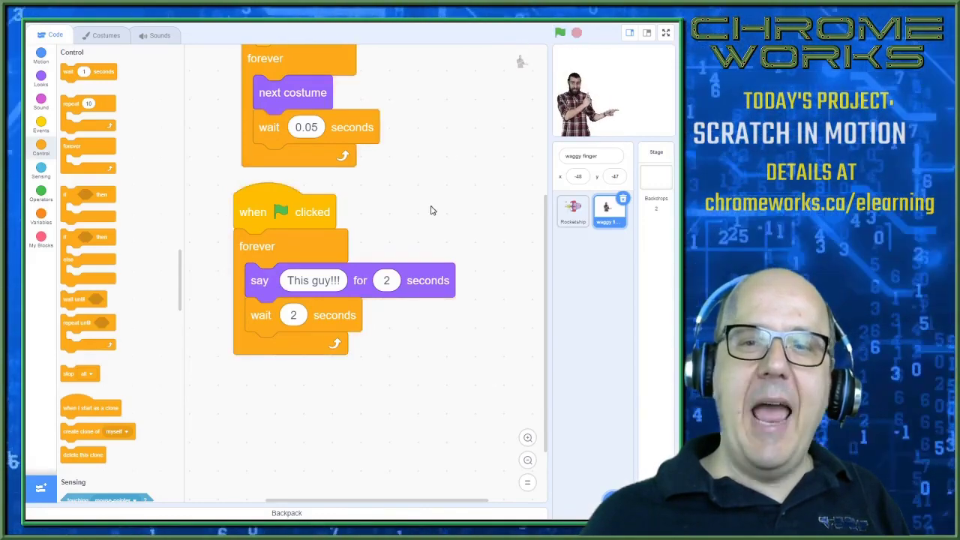
Step: Search the sound library for "trap" and add the Trap Beat sound to the waggy finger sprite
scroll(430, 189, down, 1)
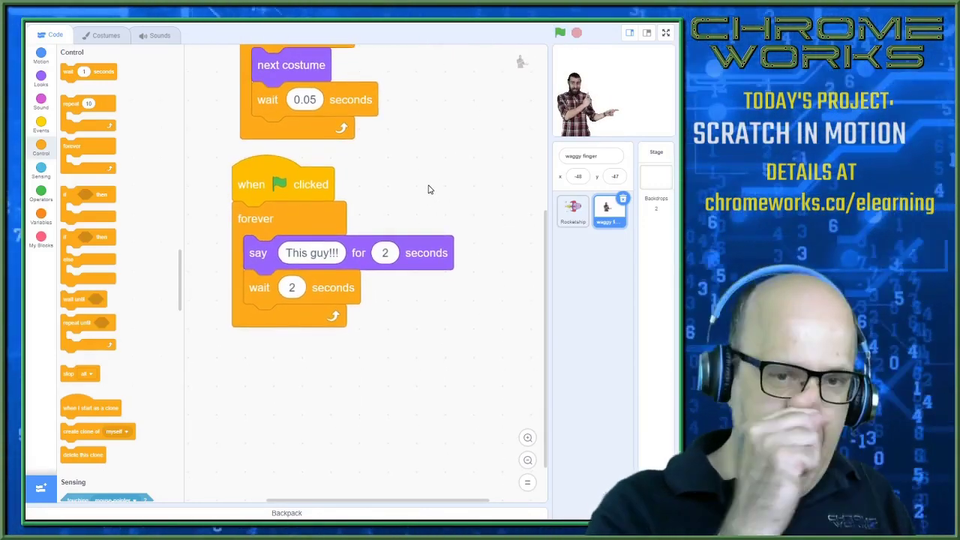
drag(335, 378, 326, 342)
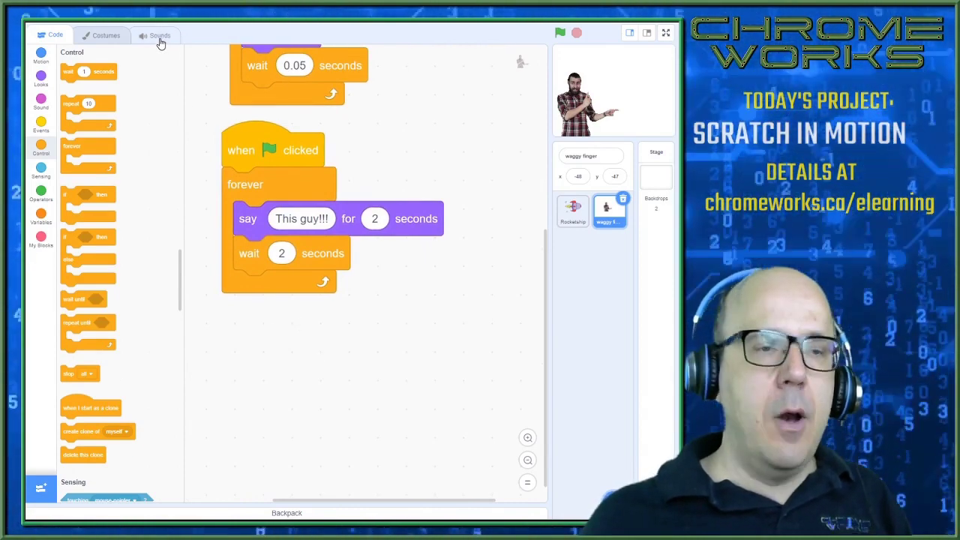
click(160, 37)
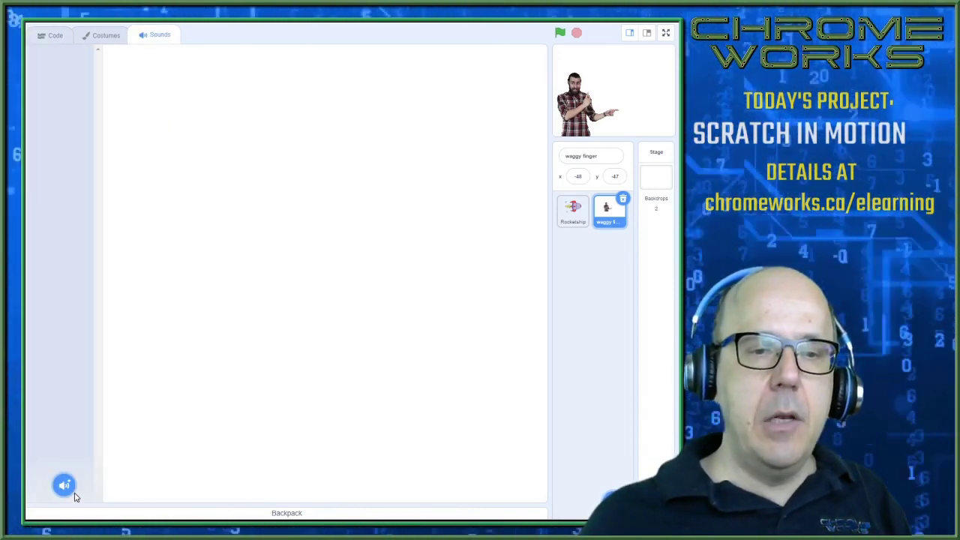
mouse_move(65, 484)
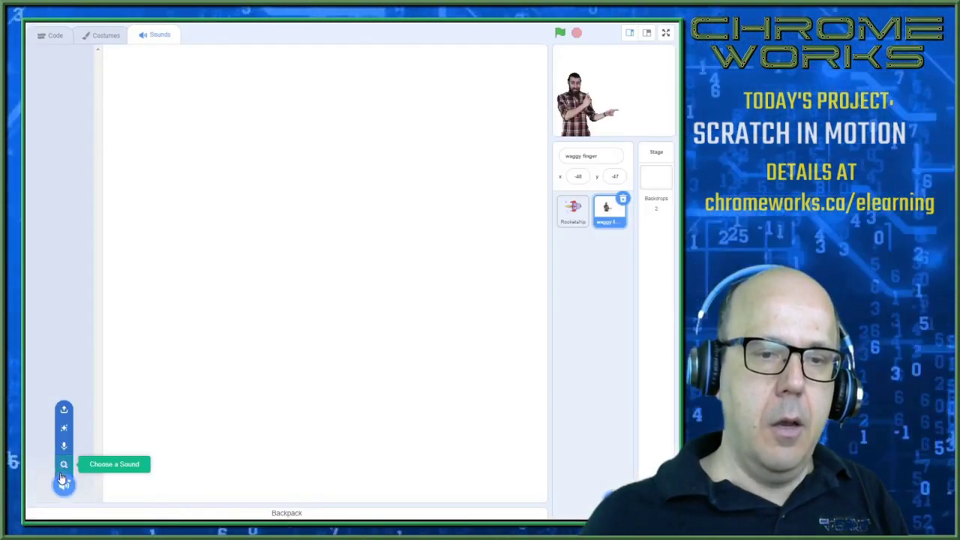
click(65, 467)
click(87, 39)
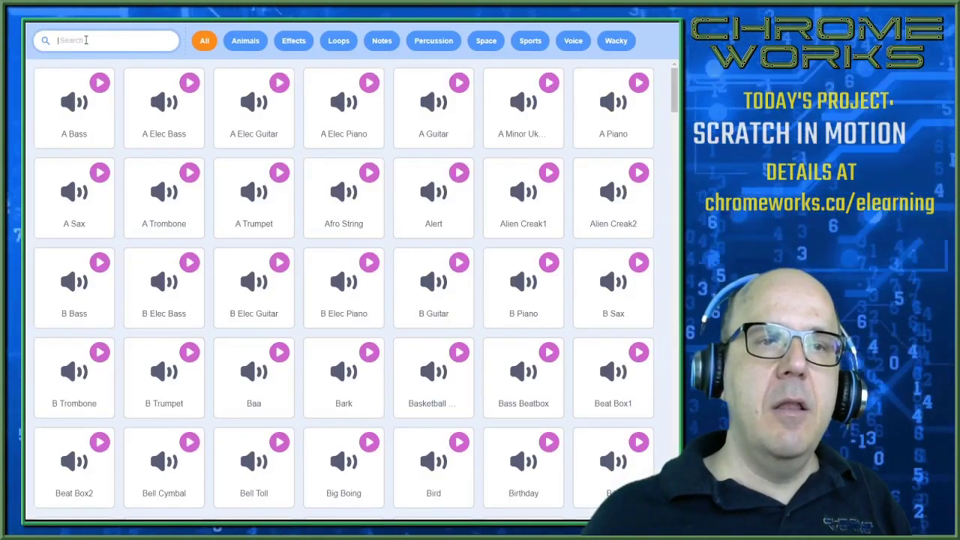
text(trap)
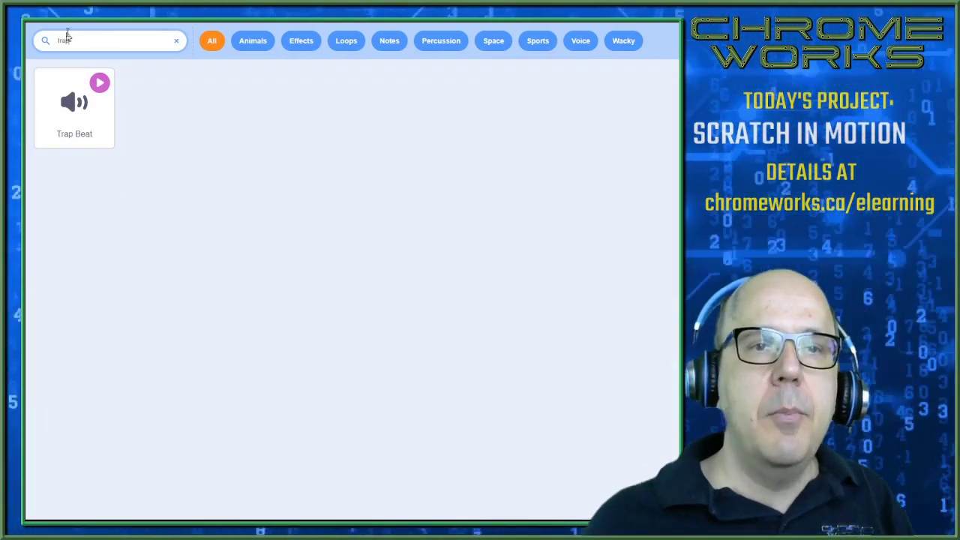
mouse_move(96, 89)
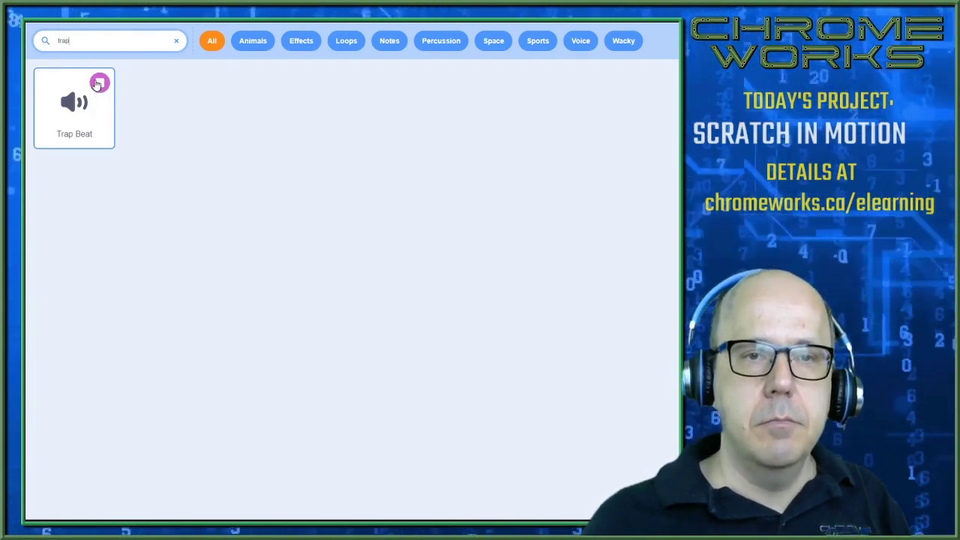
click(74, 96)
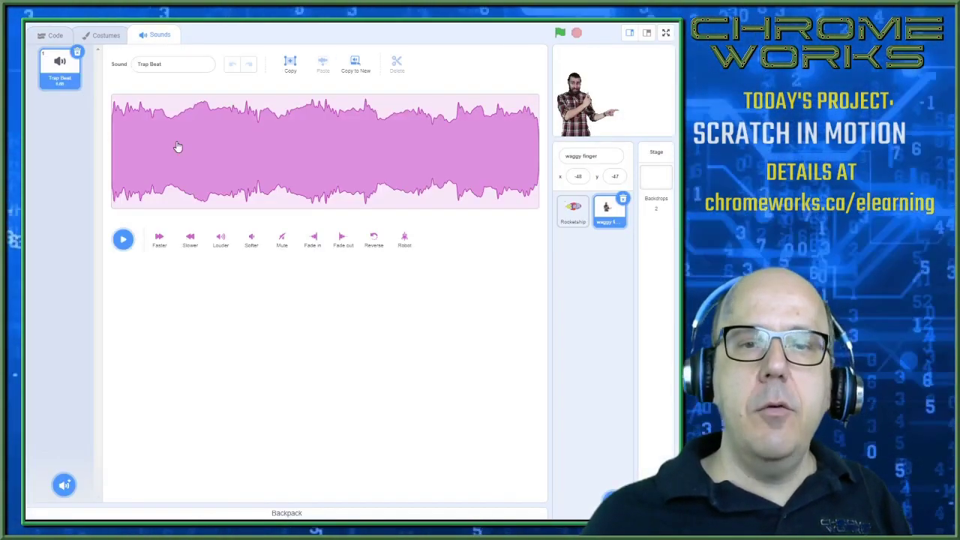
Step: Start a third script for the waggy finger sprite with a green-flag event and an empty forever loop
click(60, 34)
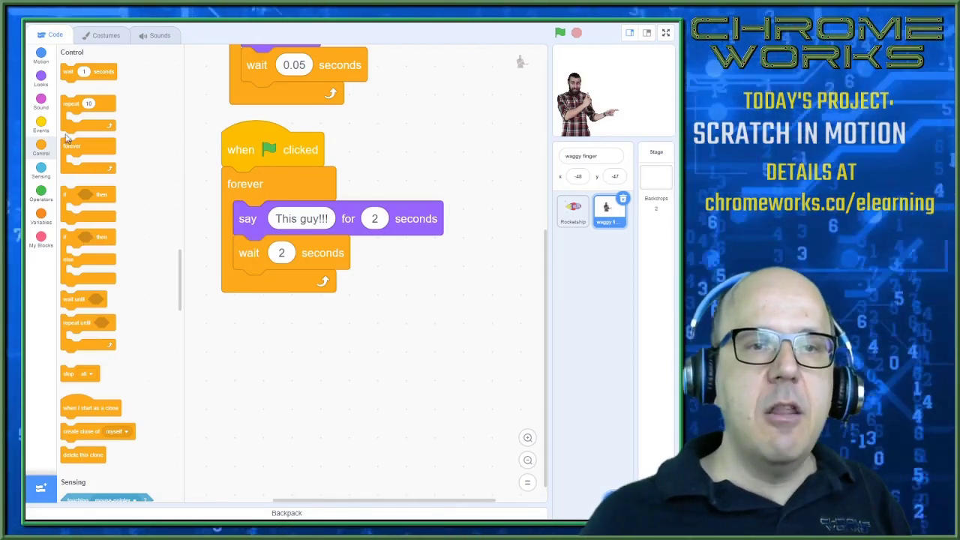
click(42, 122)
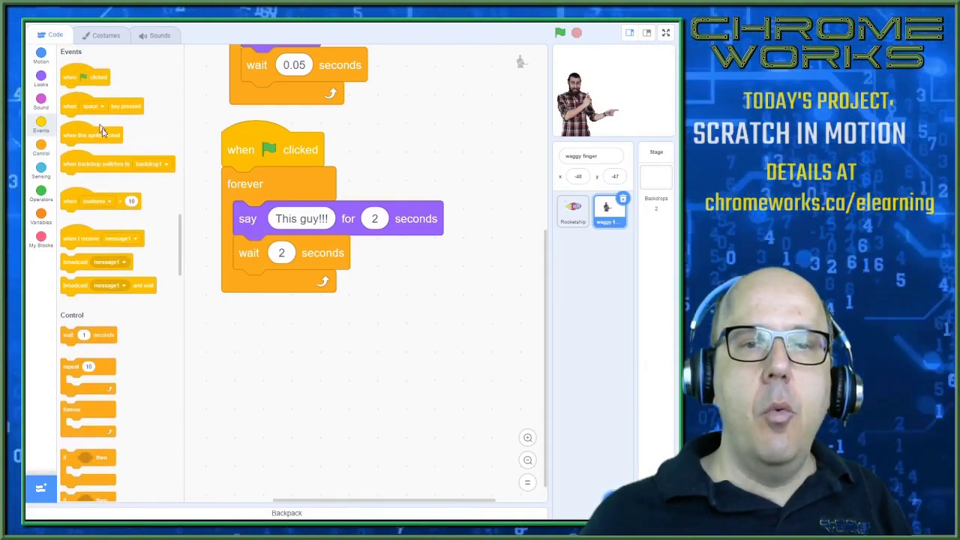
drag(75, 78, 242, 339)
click(42, 144)
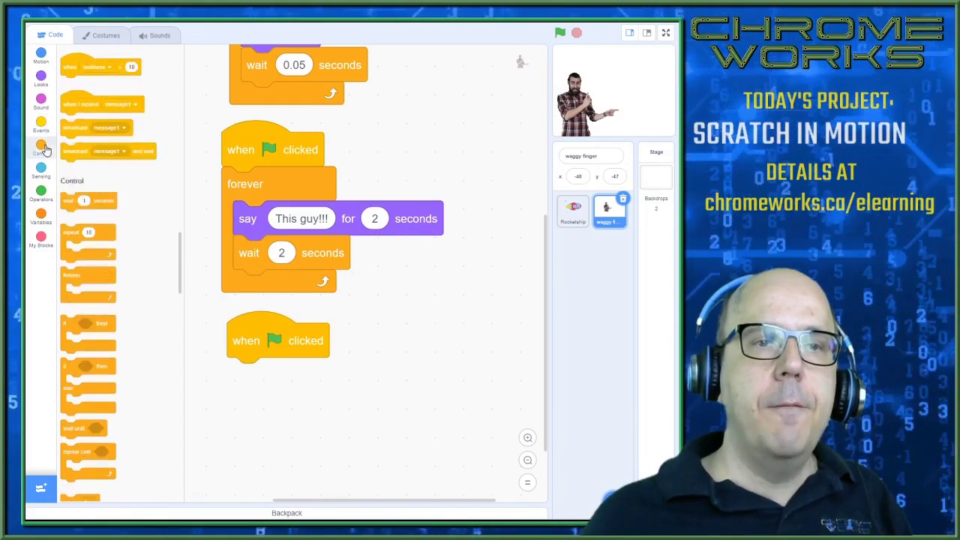
drag(73, 150, 238, 381)
Step: Make the third script's loop play the Trap Beat sound until done, and test-run and stop the project
click(38, 83)
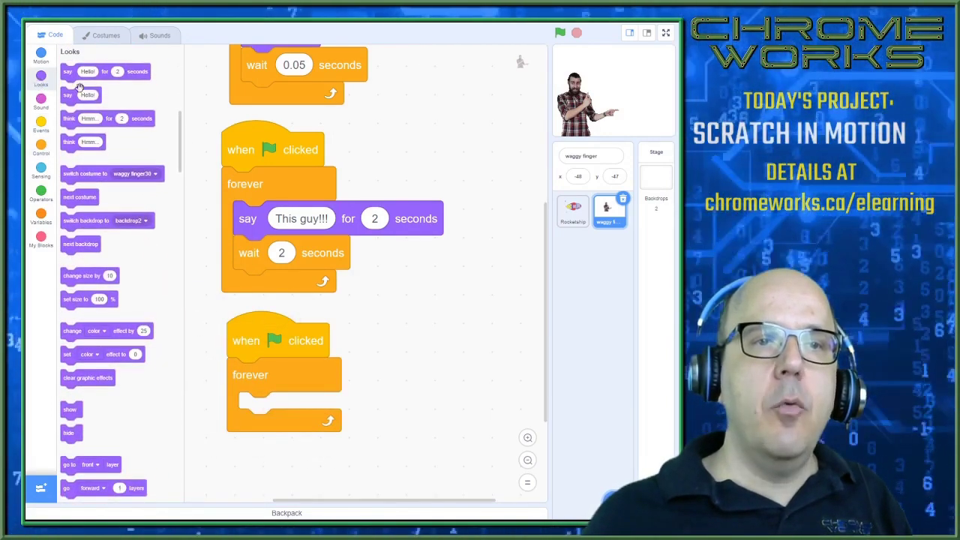
click(41, 99)
drag(72, 71, 305, 406)
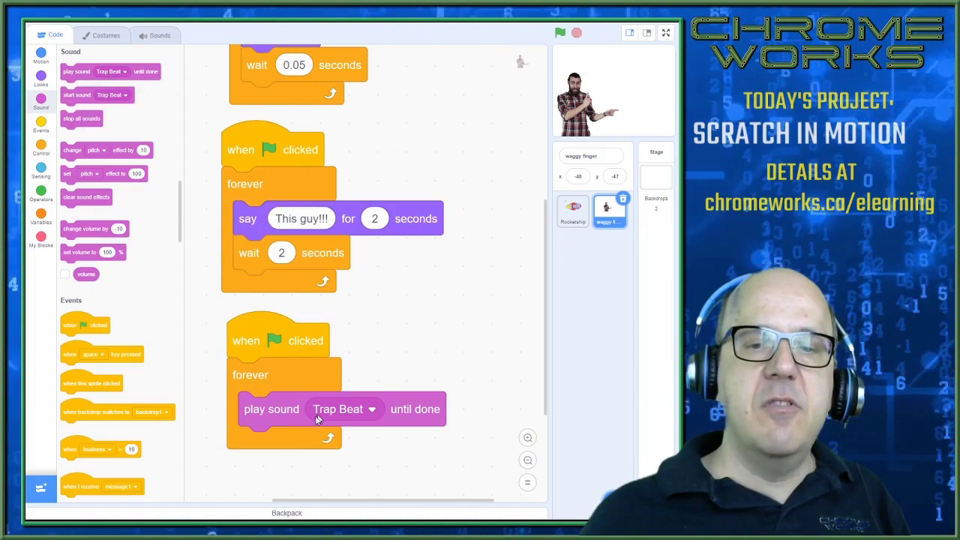
scroll(422, 325, up, 1)
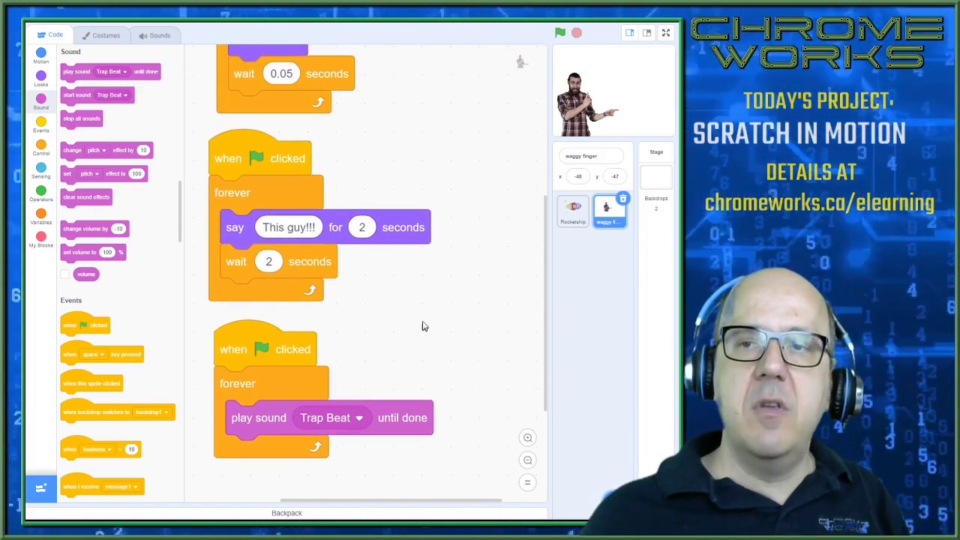
click(560, 34)
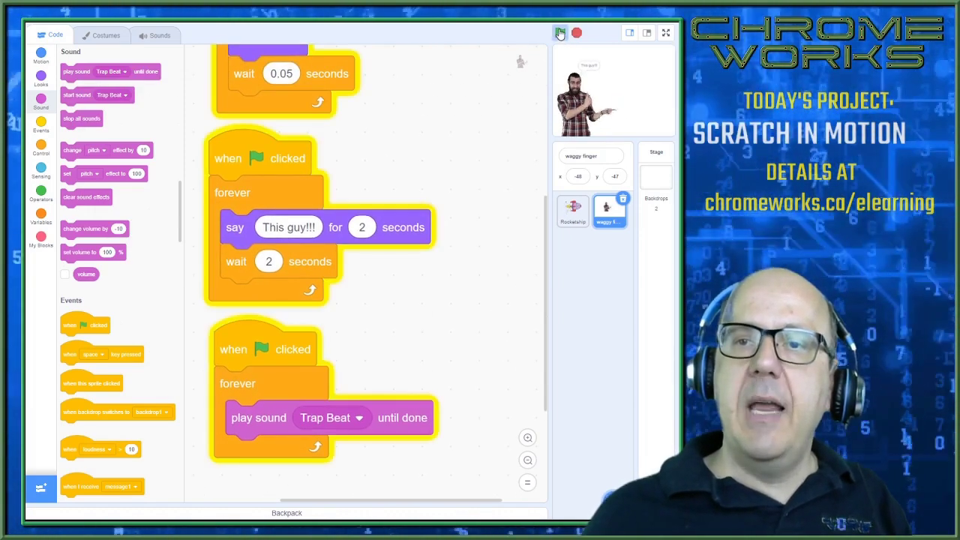
click(576, 34)
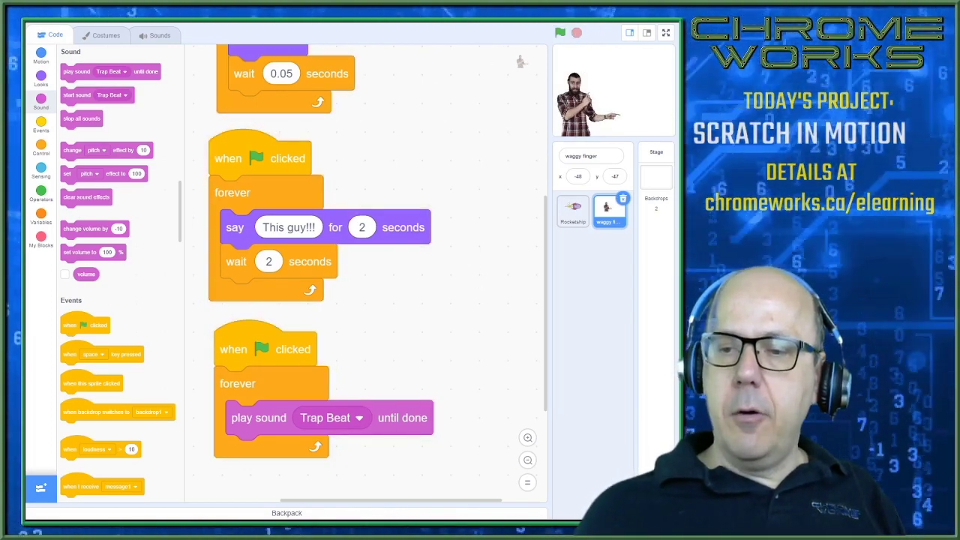
Step: Upload disco ball.gif from the computer as a new sprite
mouse_move(614, 482)
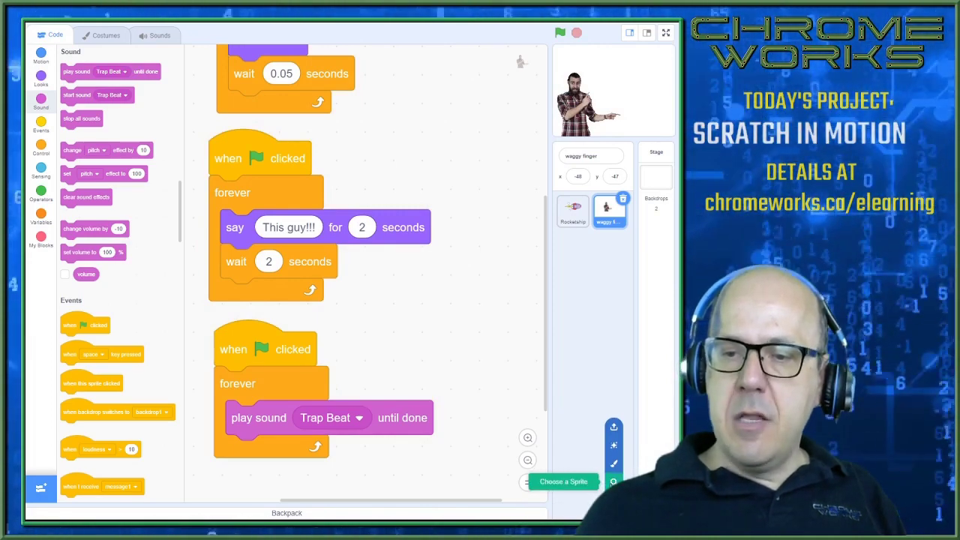
click(614, 482)
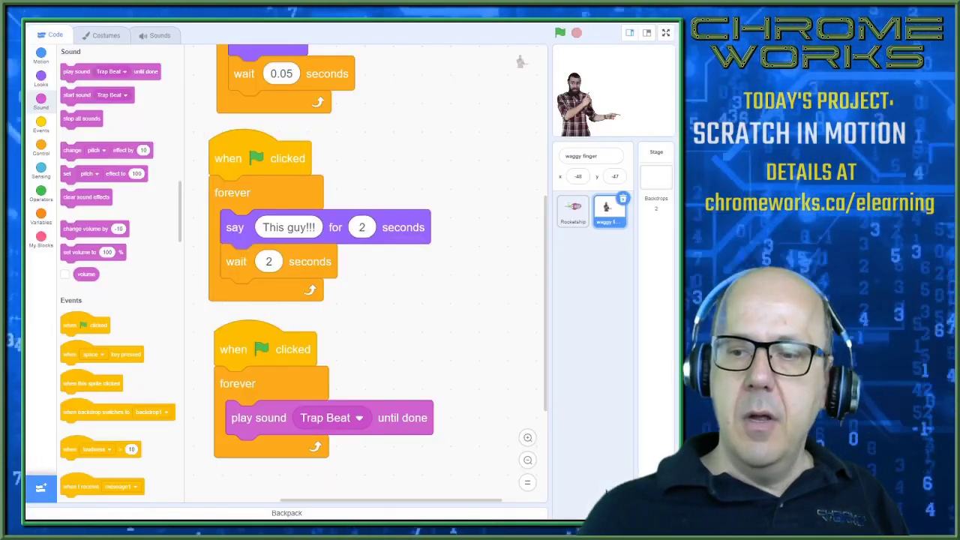
mouse_move(614, 482)
click(614, 428)
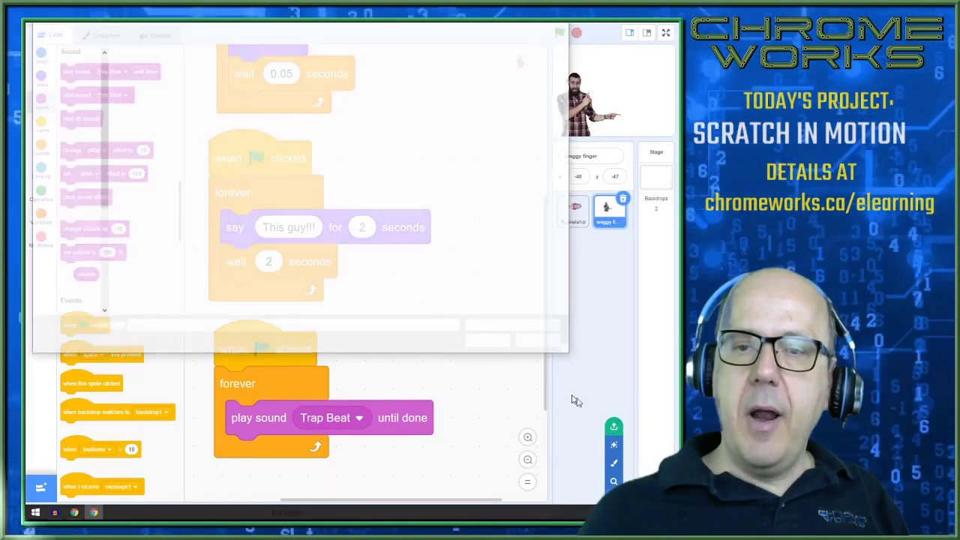
click(194, 69)
double_click(194, 69)
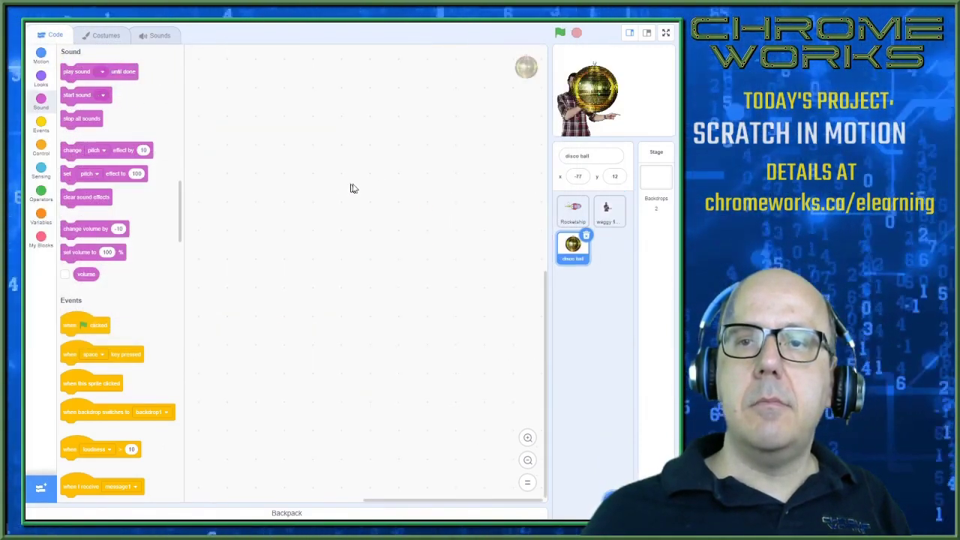
Step: Switch to the large stage layout, set the disco ball's size to 70 and place it at the stage's upper edge, about x 27, y 114
drag(594, 88, 625, 82)
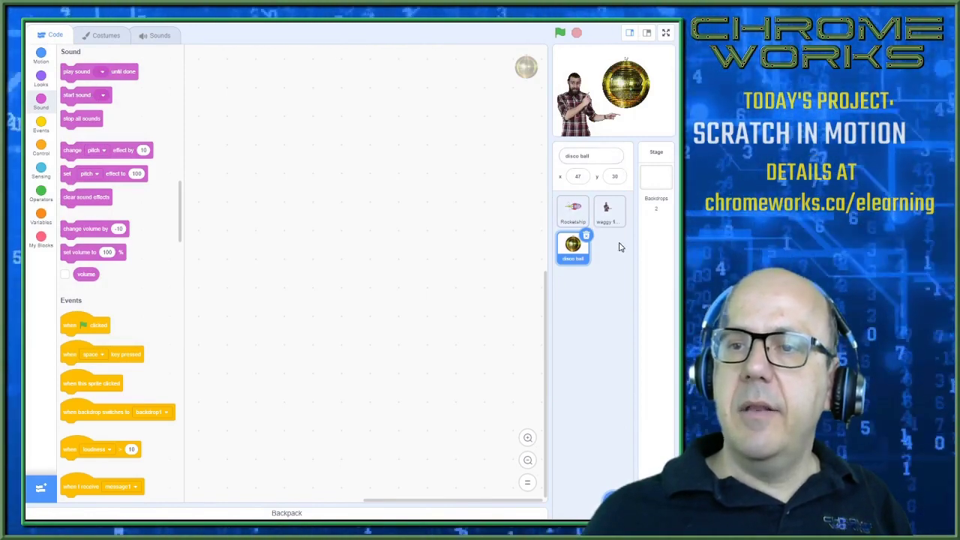
click(648, 34)
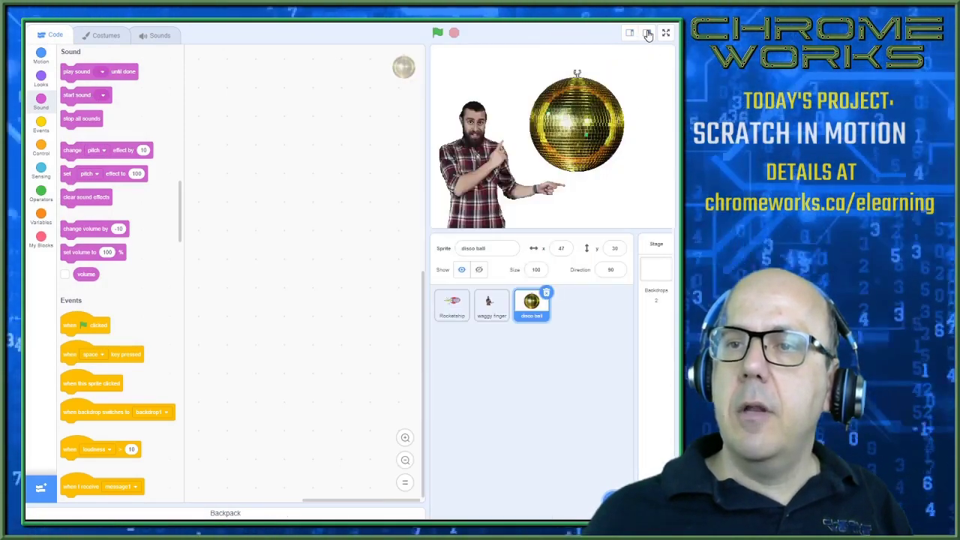
drag(587, 164, 583, 132)
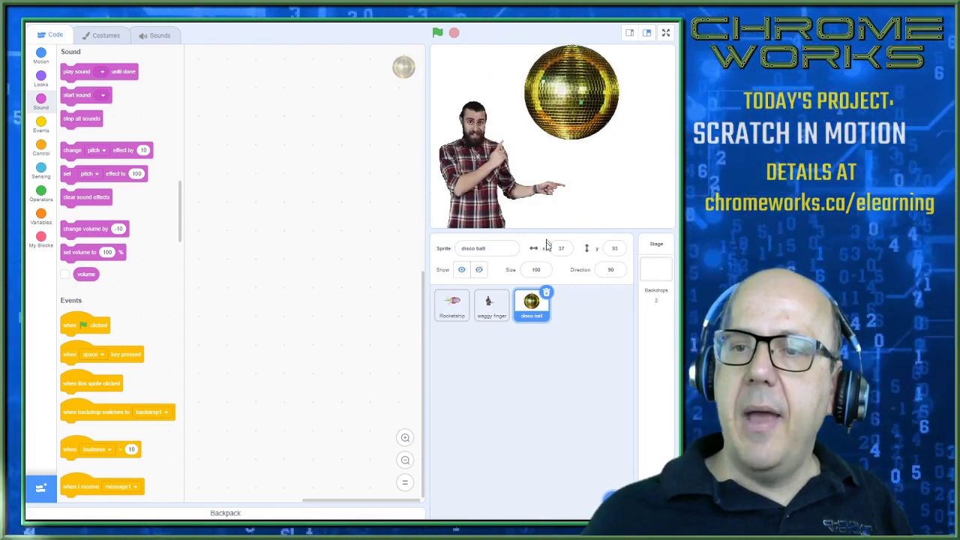
click(544, 269)
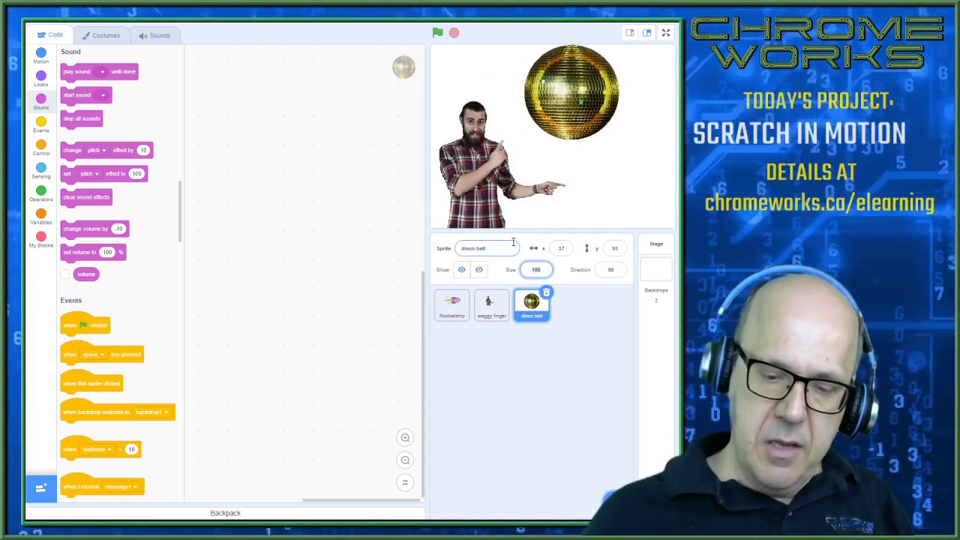
text(70)
key(Return)
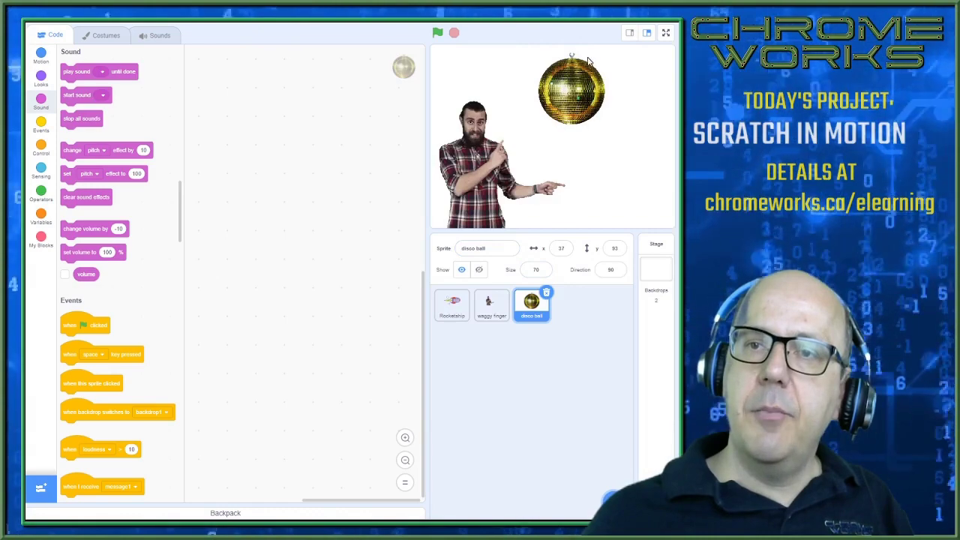
drag(570, 92, 565, 86)
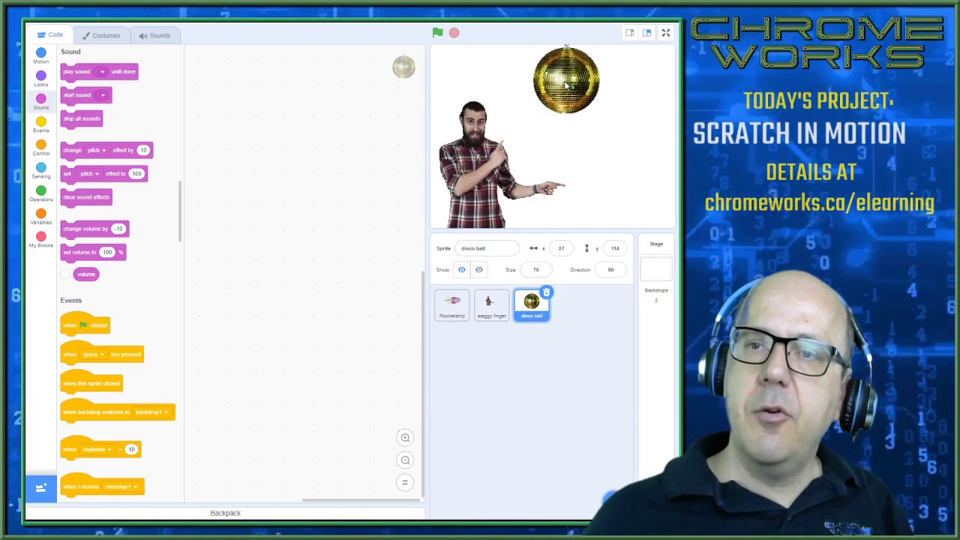
Step: Script the disco ball to show its next costume forever when the green flag is clicked, and test-run and stop the project
click(41, 55)
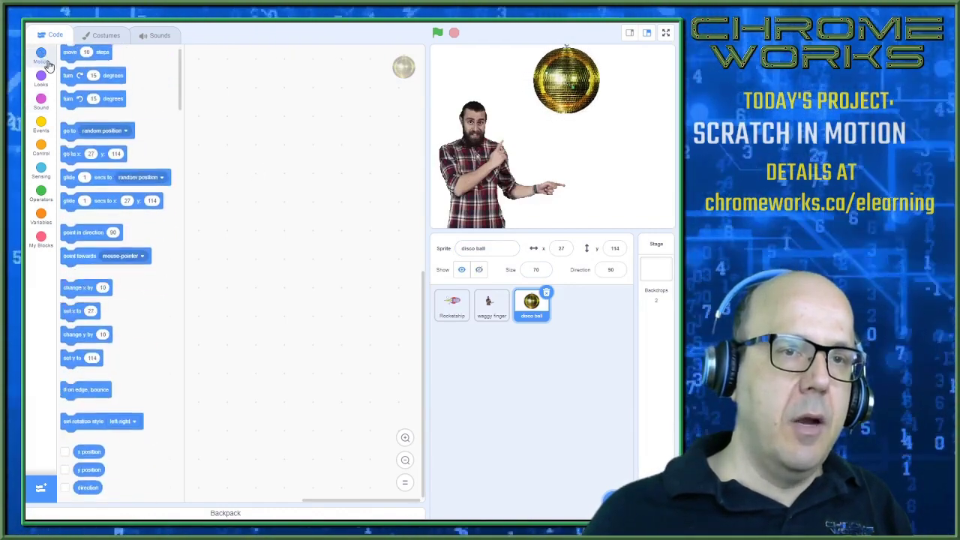
click(41, 123)
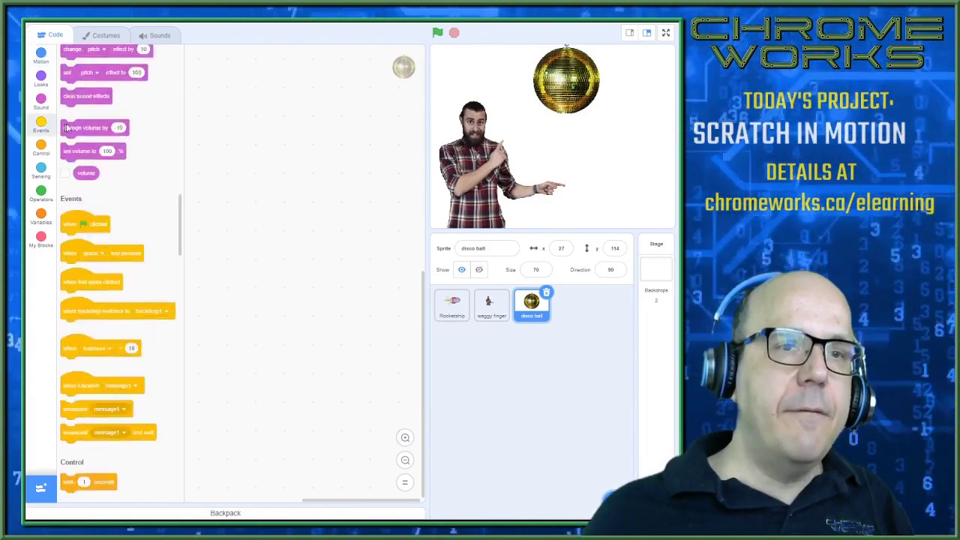
drag(71, 76, 233, 127)
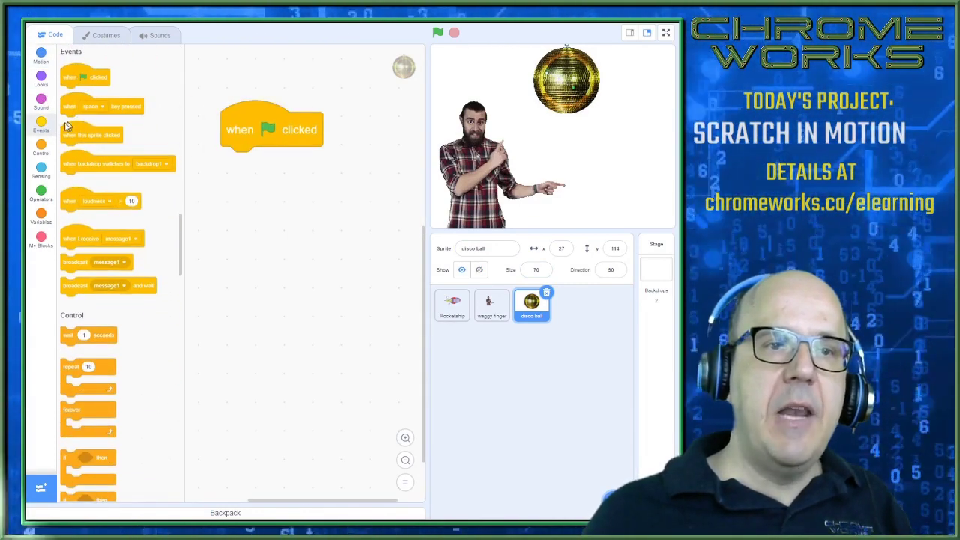
click(41, 148)
drag(71, 146, 233, 165)
click(41, 77)
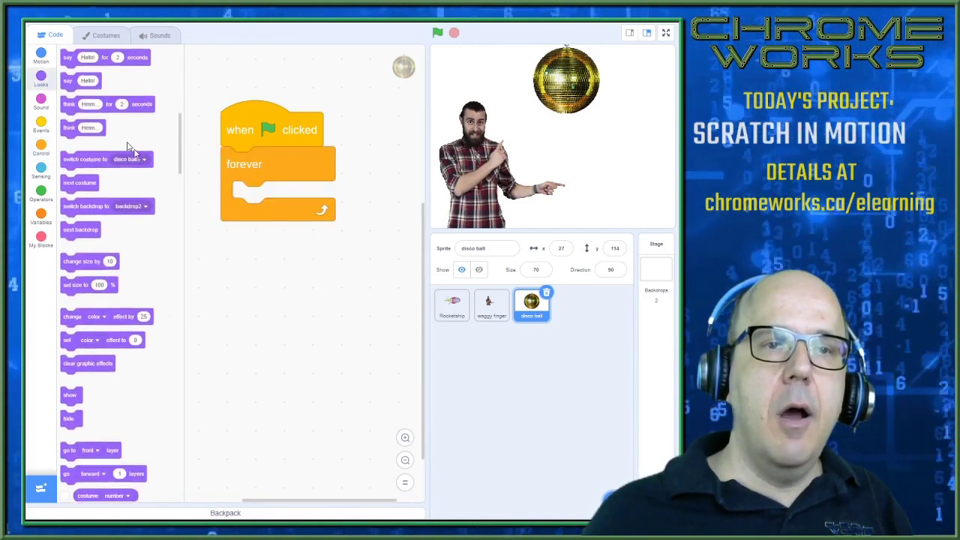
drag(75, 197, 250, 216)
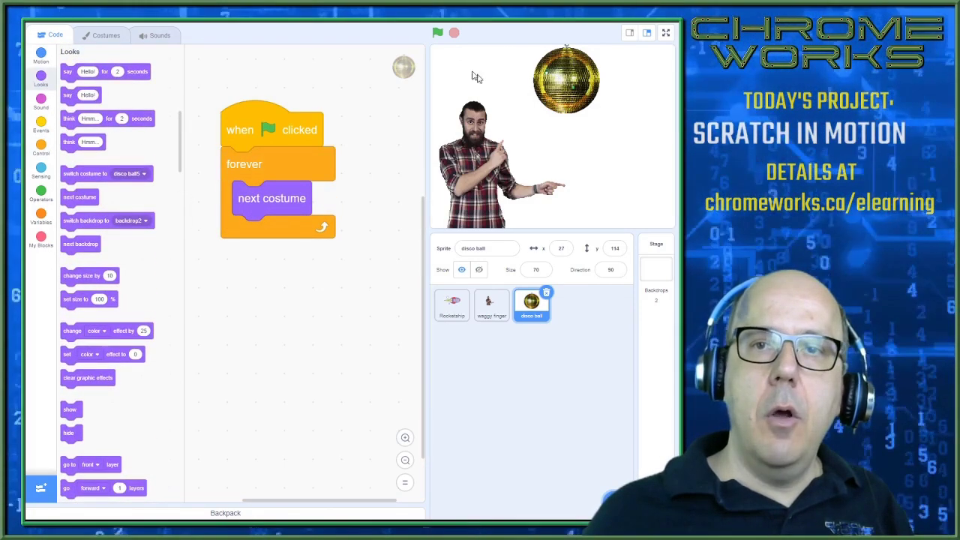
click(437, 32)
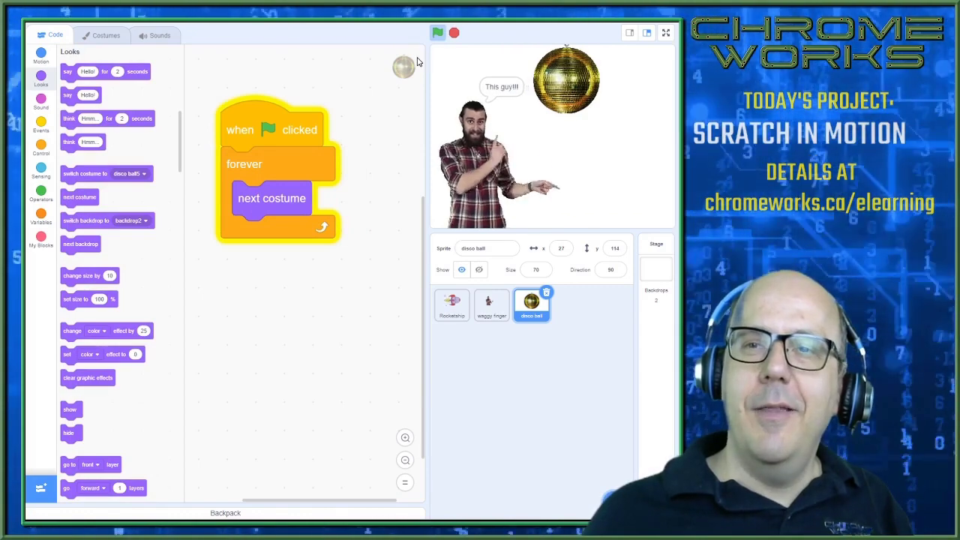
click(454, 34)
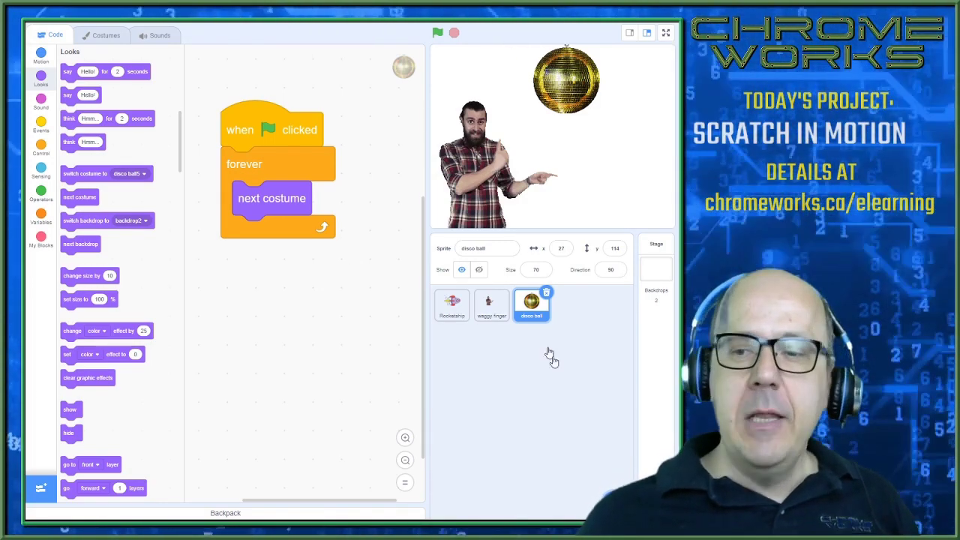
Step: Upload nerd-unscreen.gif from the computer as a new sprite
mouse_move(614, 501)
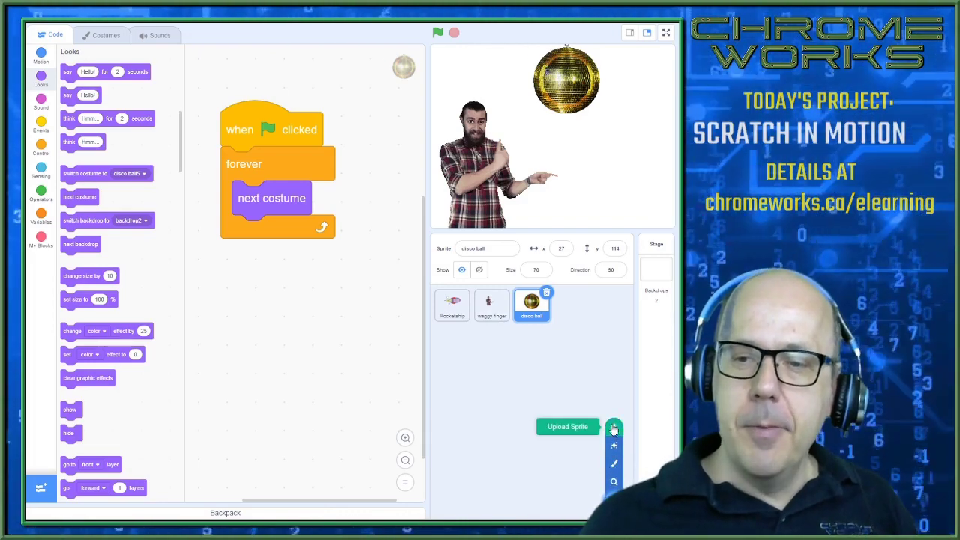
click(614, 426)
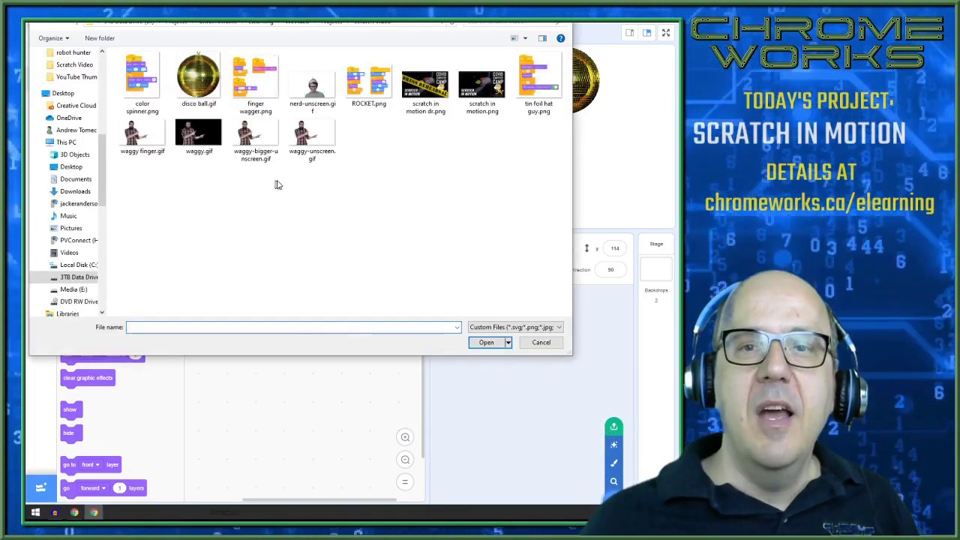
click(307, 94)
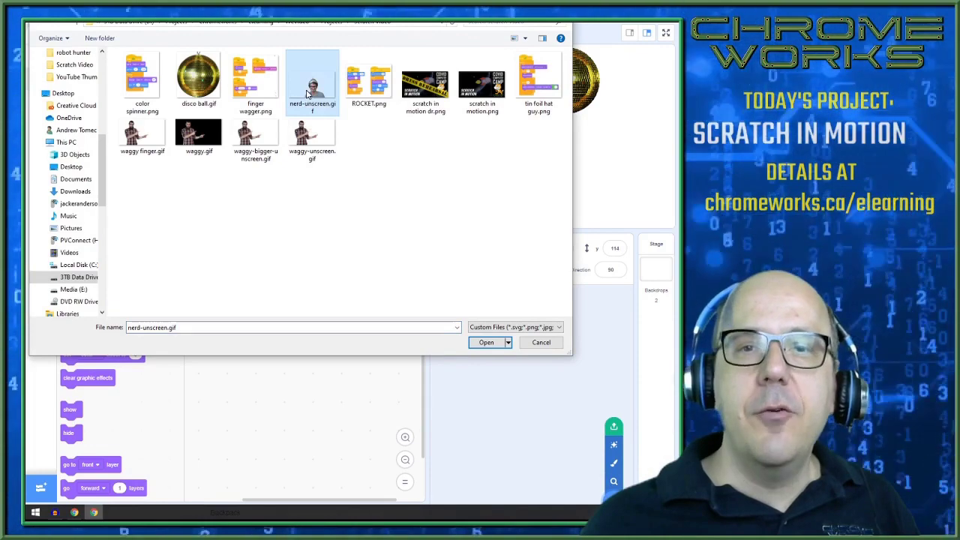
double_click(308, 94)
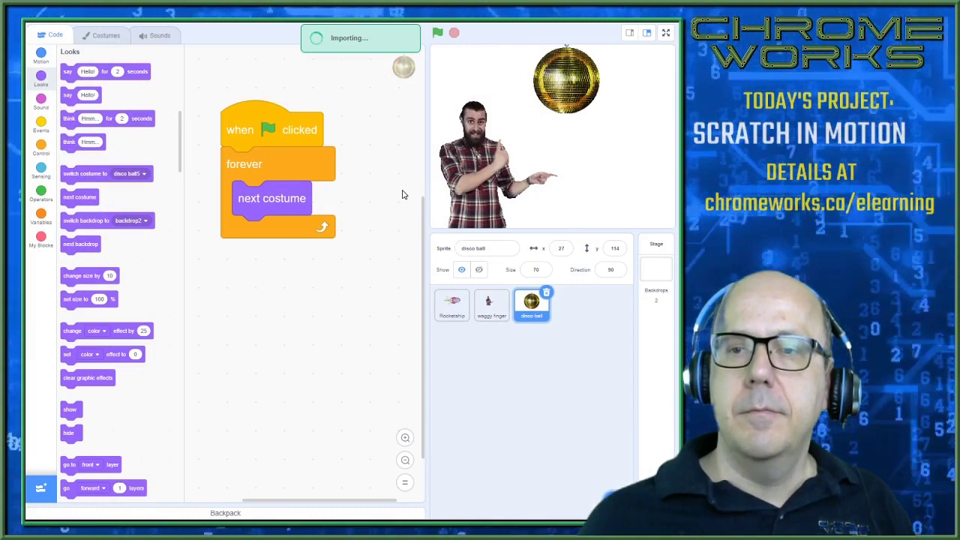
Step: Set the nerd-unscreen sprite's size to 150 and place it at the stage's lower edge, below the disco ball and beside the pointing man
drag(525, 181, 600, 207)
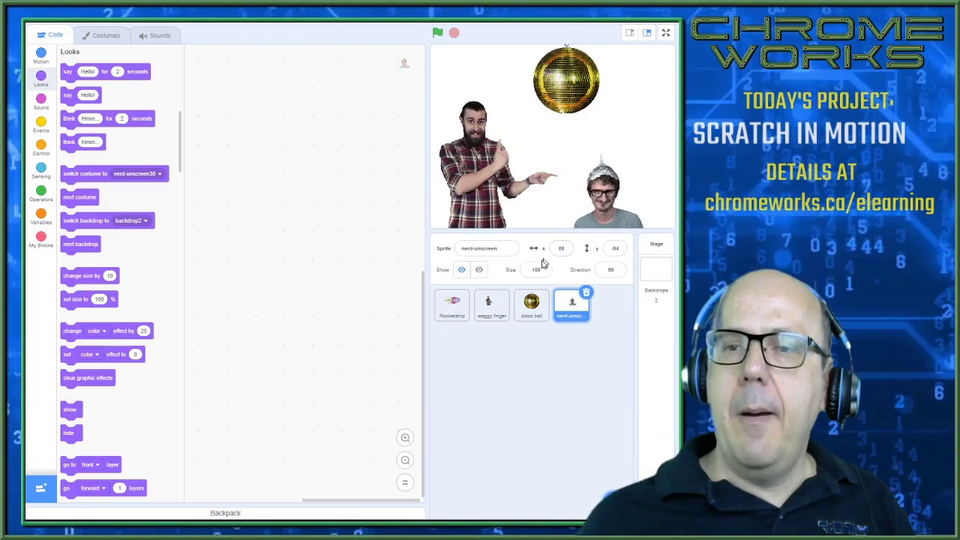
click(546, 270)
text(15)
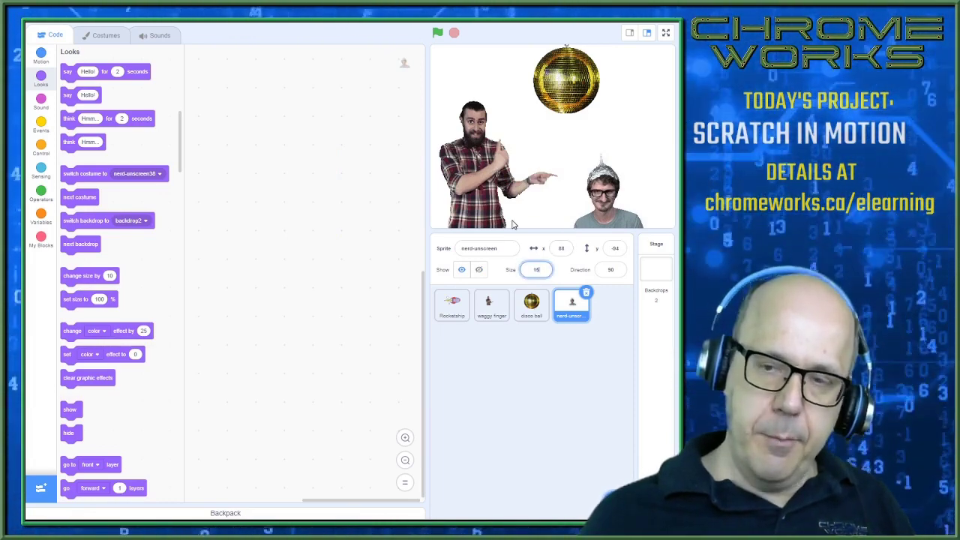
text(0)
key(Return)
drag(612, 195, 598, 174)
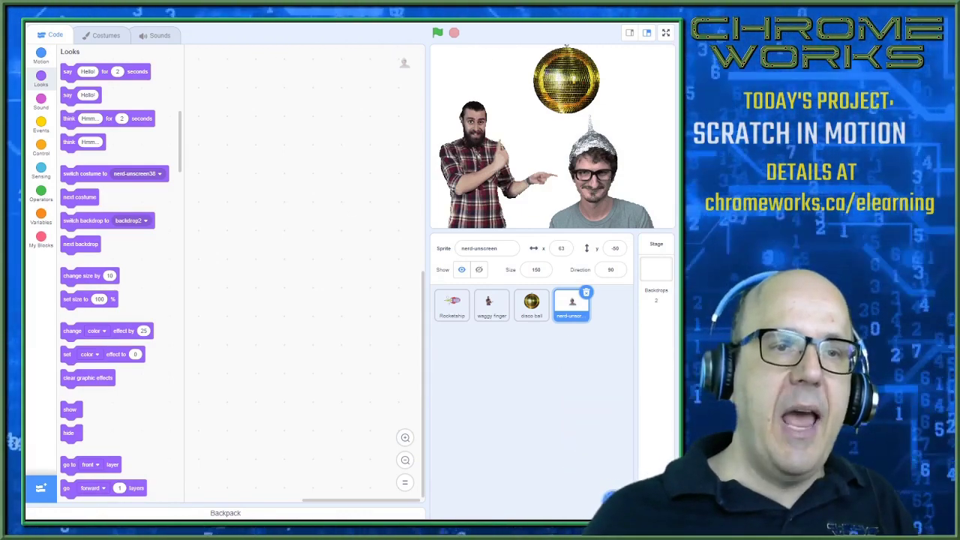
Step: Start the nerd-unscreen script with a green-flag event and a forever loop that switches the costume to nerd-unscreen
click(40, 126)
drag(78, 75, 241, 119)
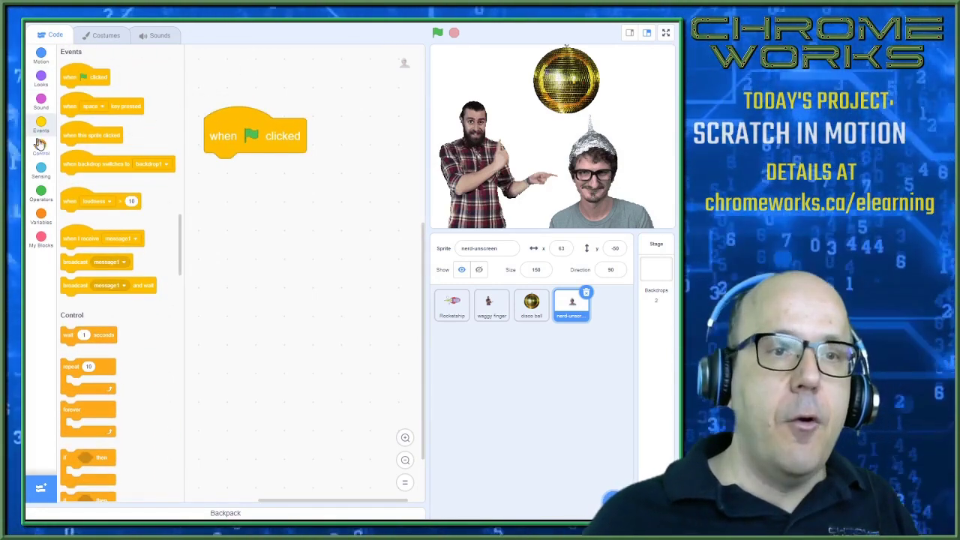
click(41, 145)
drag(67, 144, 216, 180)
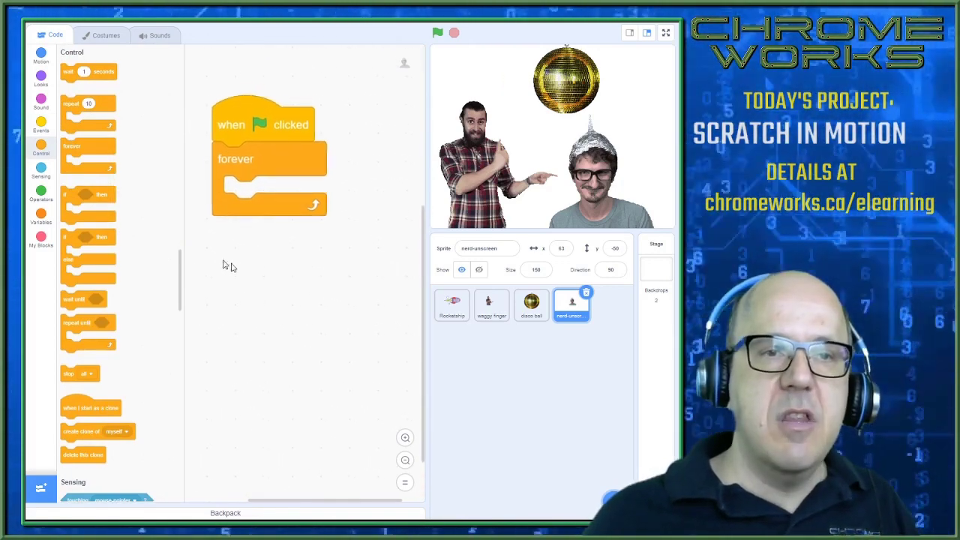
click(41, 75)
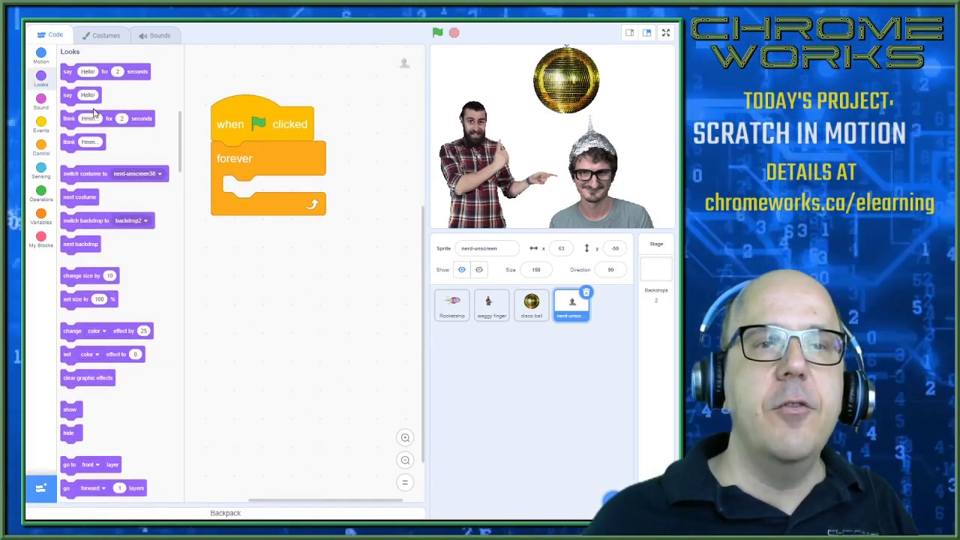
drag(79, 174, 221, 197)
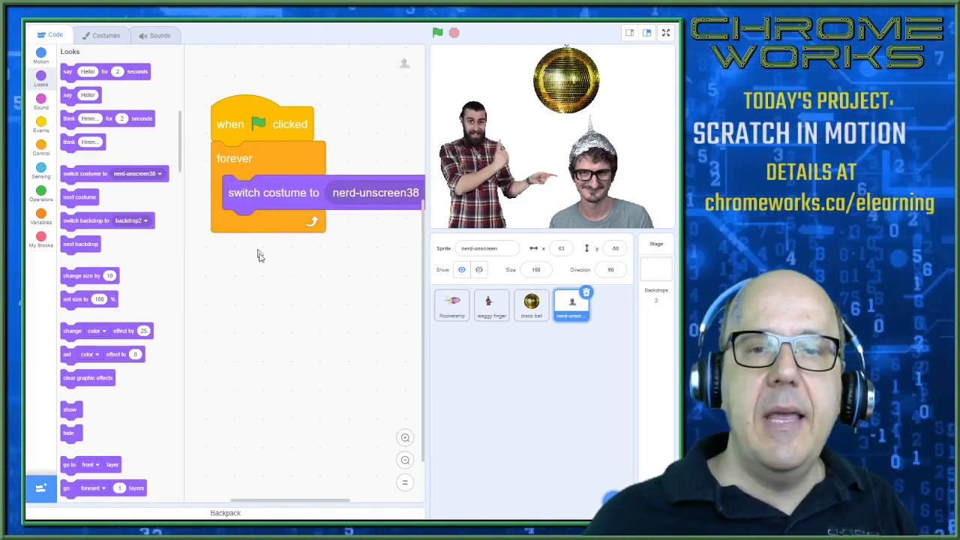
click(353, 189)
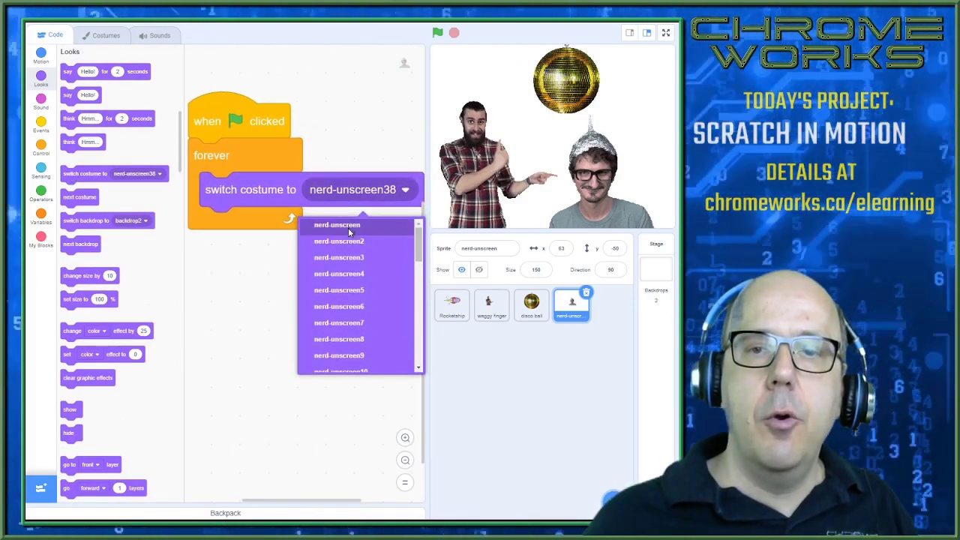
click(348, 228)
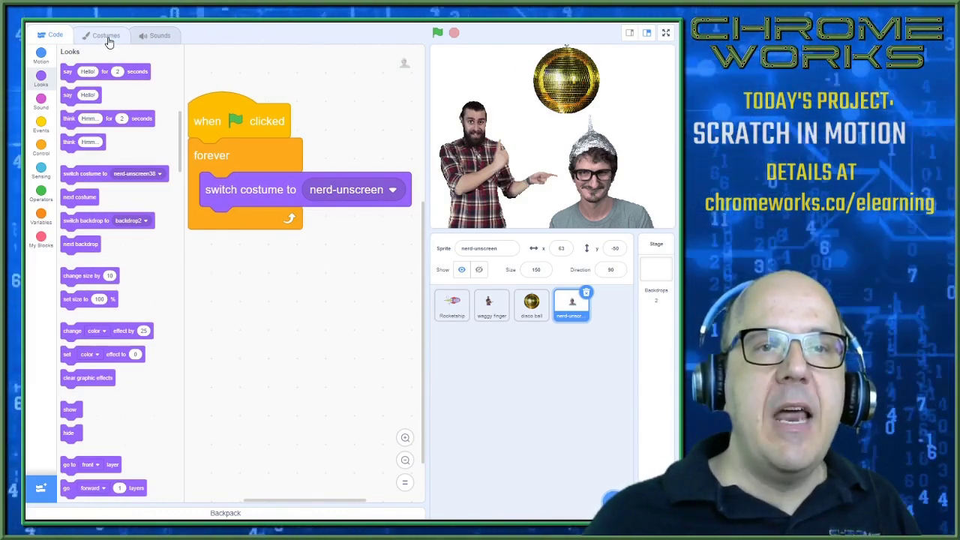
Step: Check the sprite's costume list down to its end and add a repeat 37 loop containing next costume after the costume switch
click(106, 36)
scroll(78, 214, down, 10)
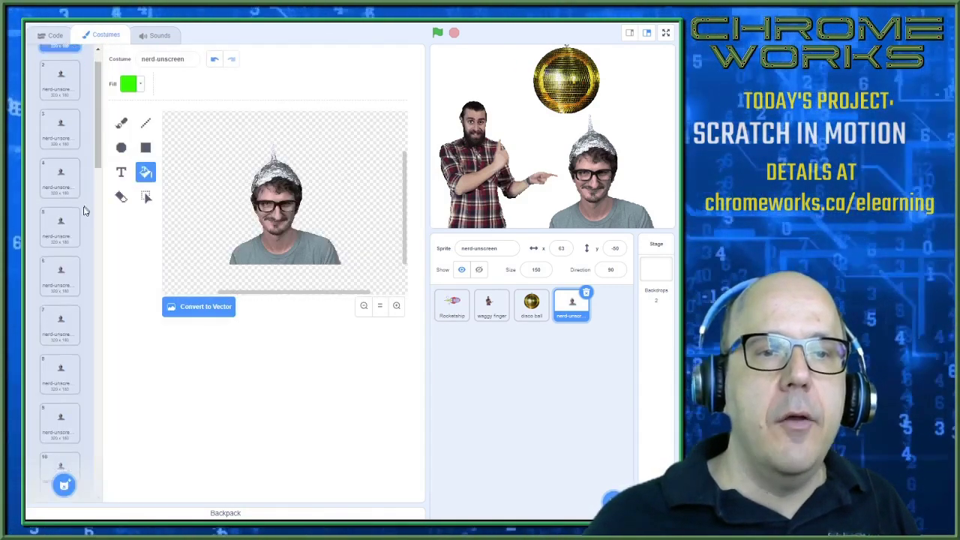
scroll(75, 218, down, 5)
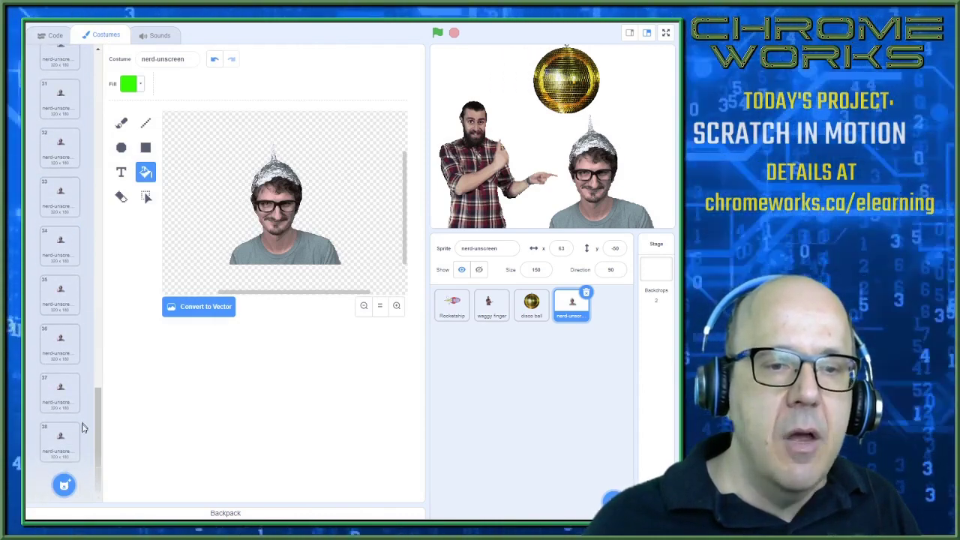
click(54, 35)
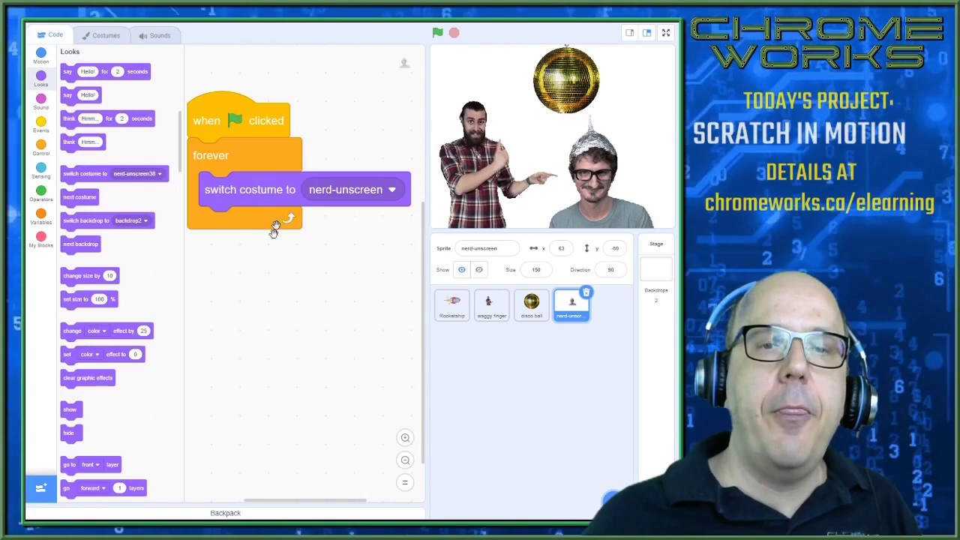
drag(258, 401, 261, 402)
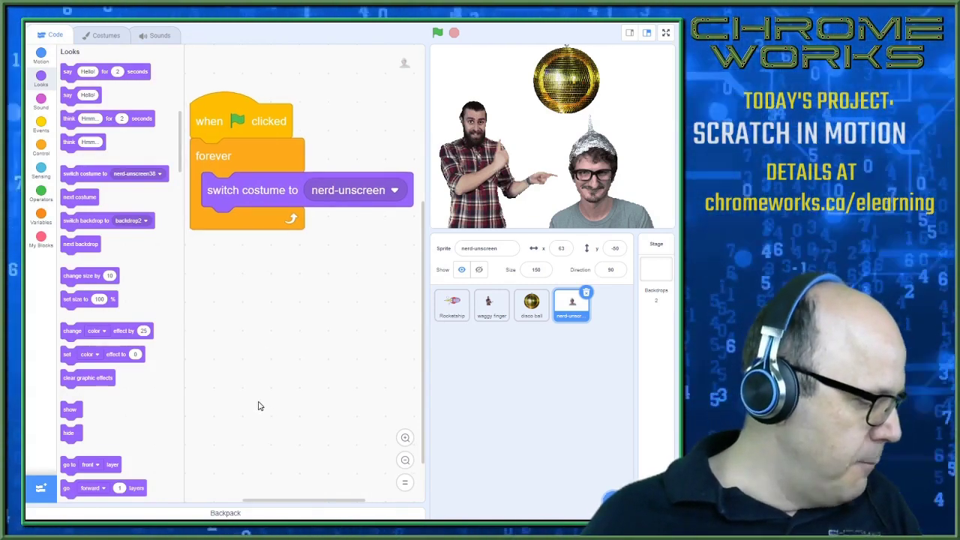
click(41, 147)
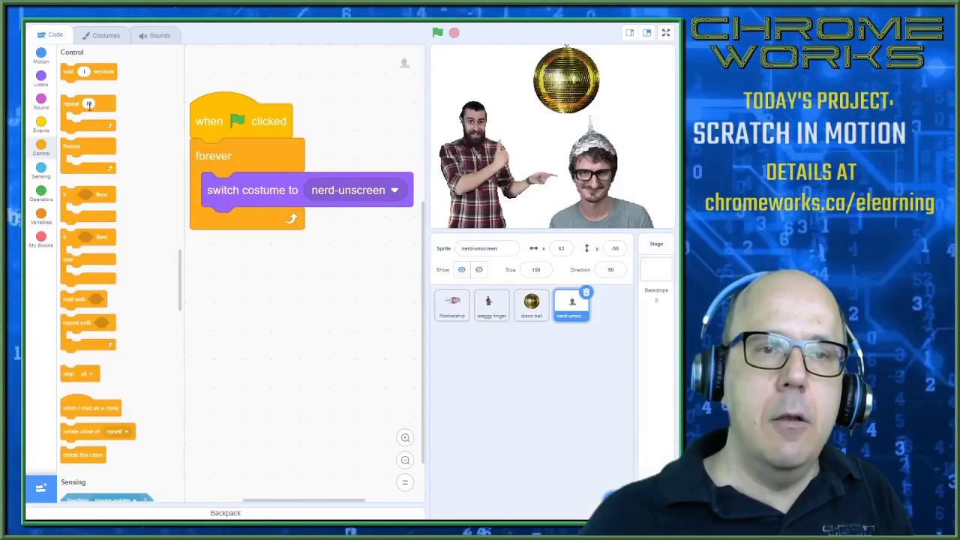
drag(88, 105, 259, 223)
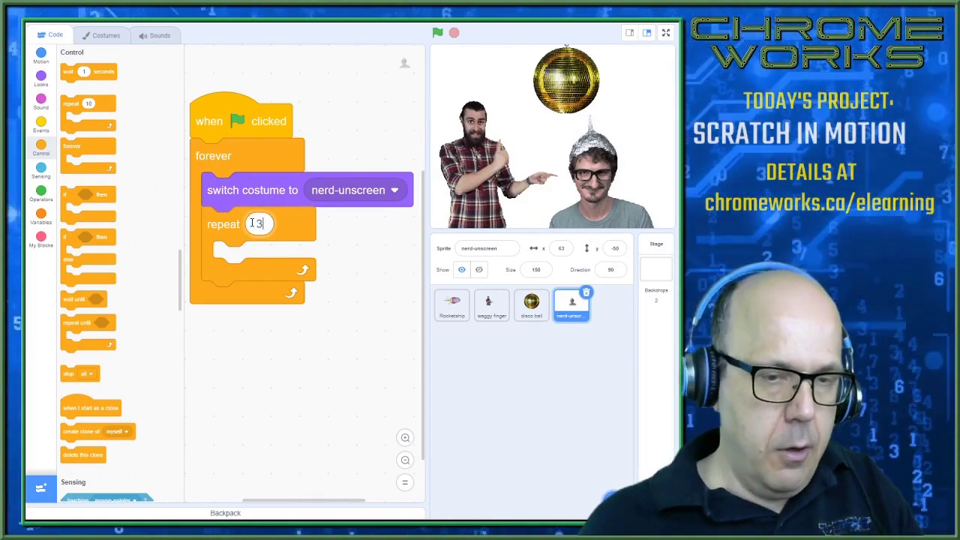
key(Return)
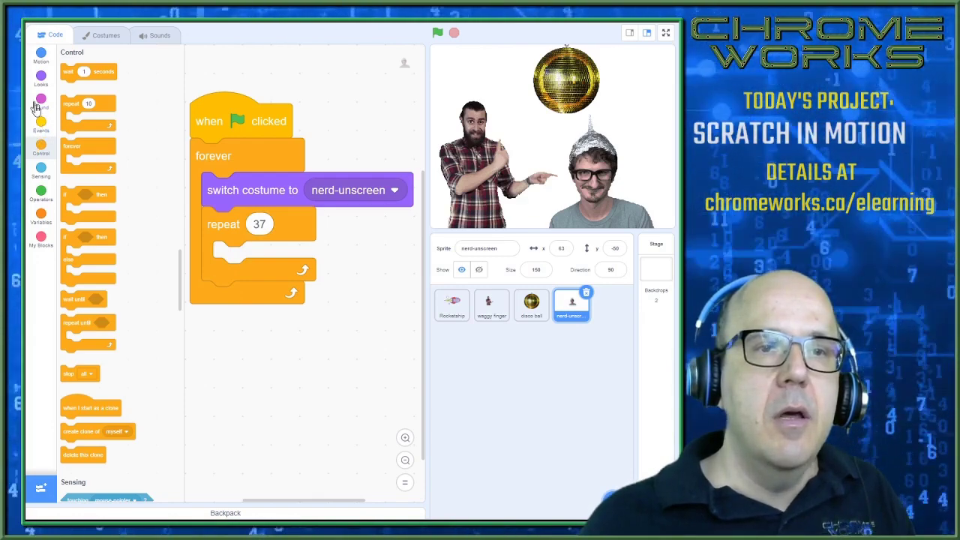
click(41, 77)
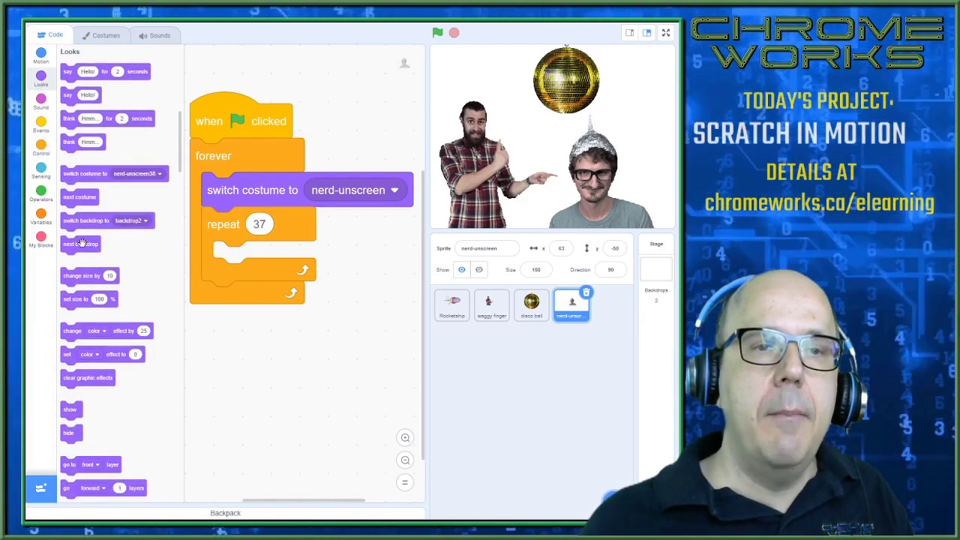
drag(75, 199, 234, 252)
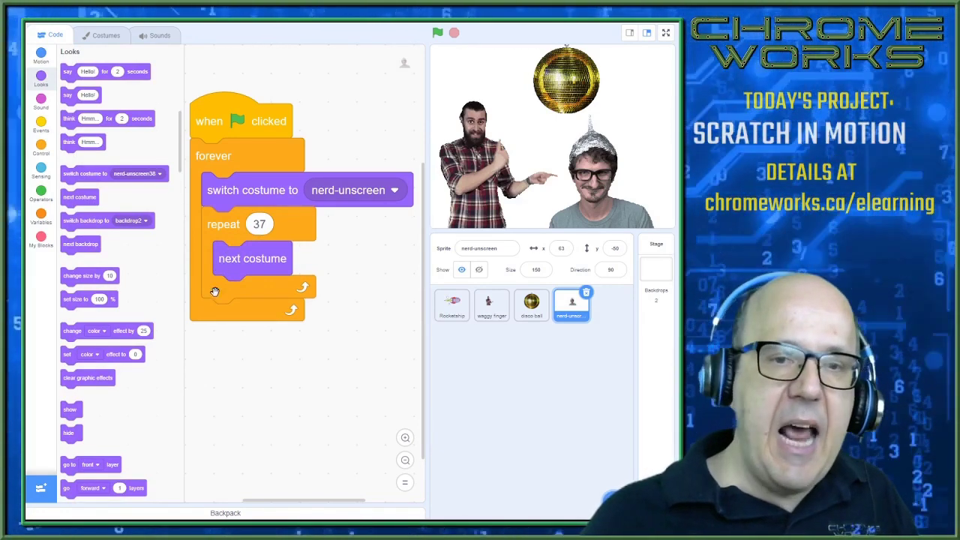
Step: Add a second repeat loop set to 37 below the first one, inside the forever loop
drag(231, 362, 231, 331)
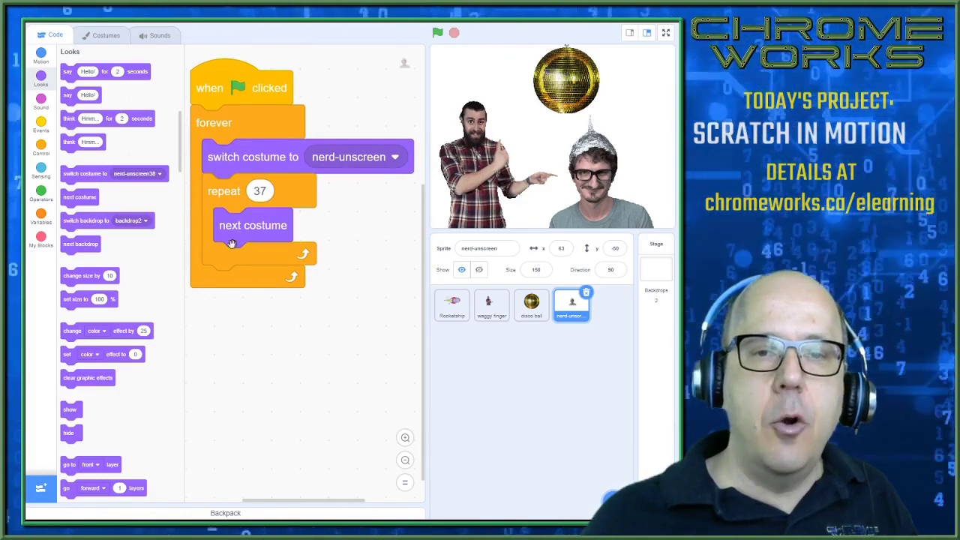
click(42, 147)
drag(81, 116, 226, 294)
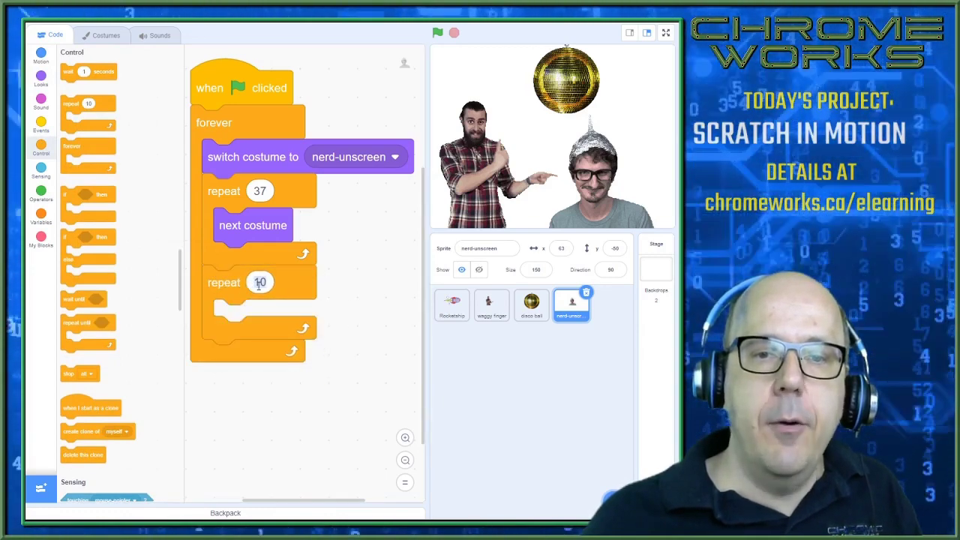
click(259, 283)
text(37)
click(255, 410)
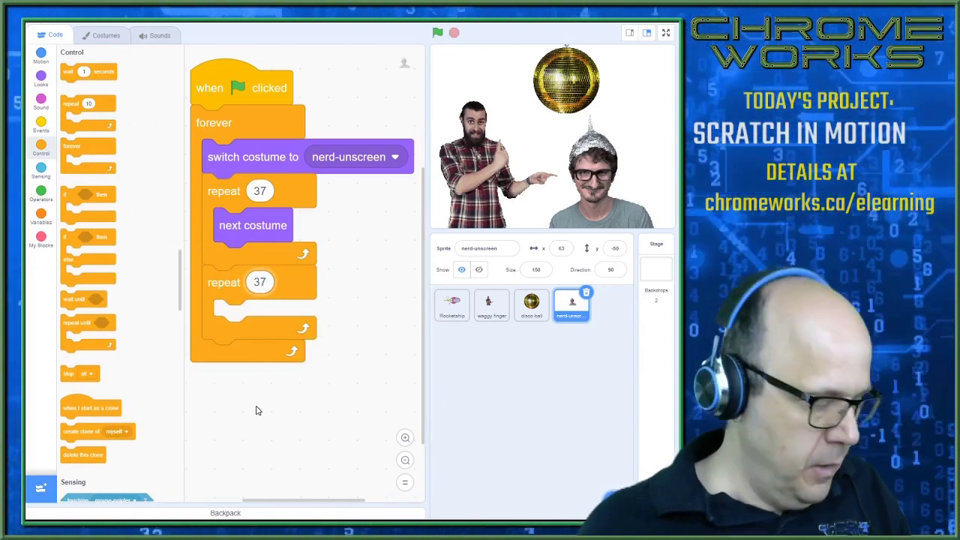
drag(254, 408, 255, 391)
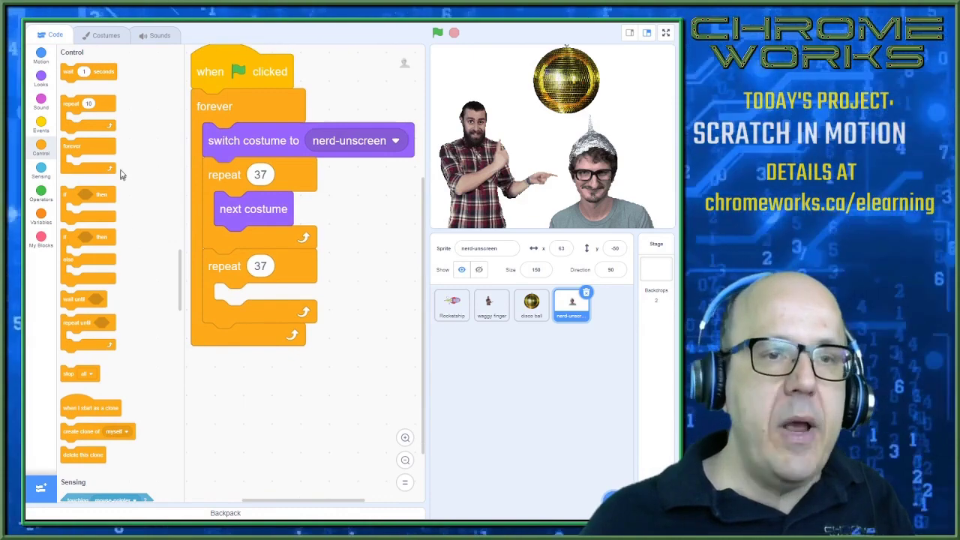
Step: Put a switch costume block inside the second repeat loop and change to the small stage layout
click(41, 78)
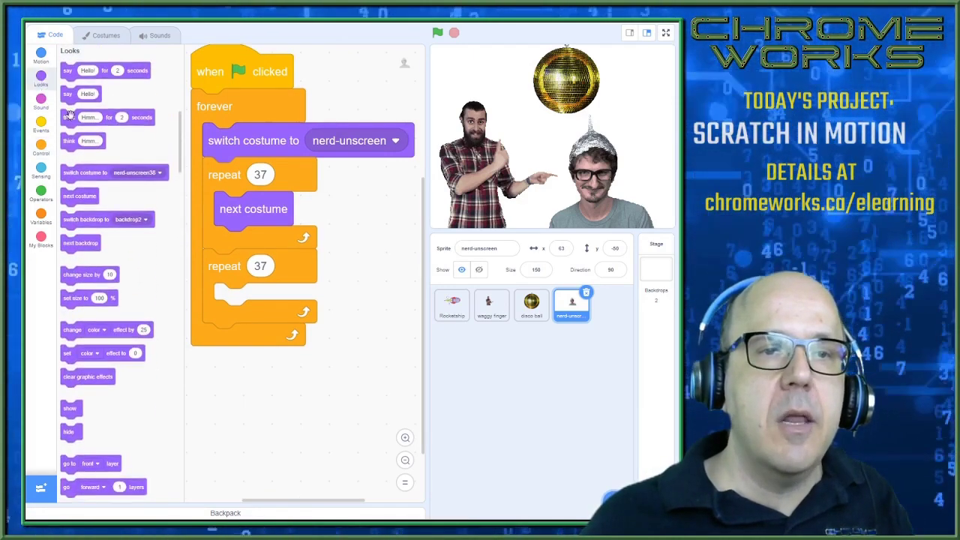
drag(75, 172, 225, 302)
scroll(385, 370, right, 2)
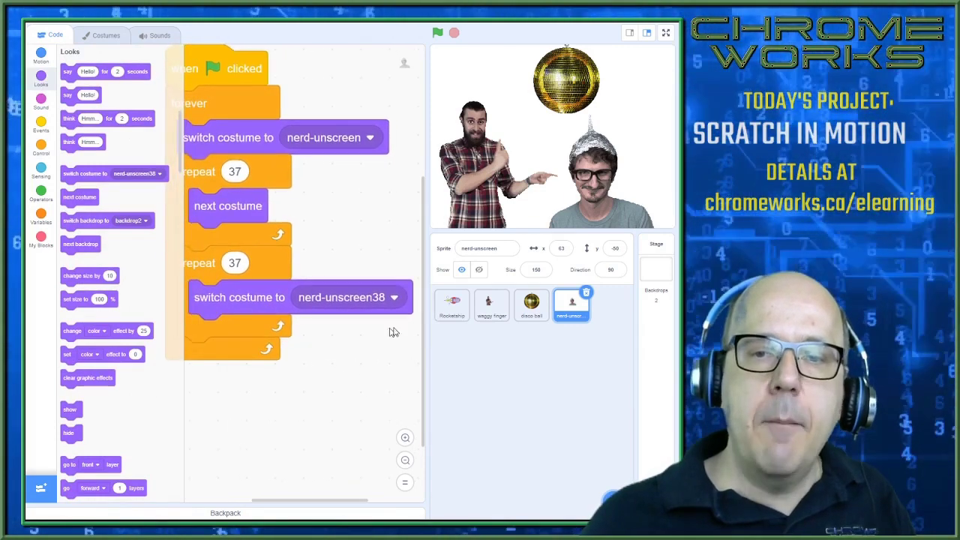
click(628, 33)
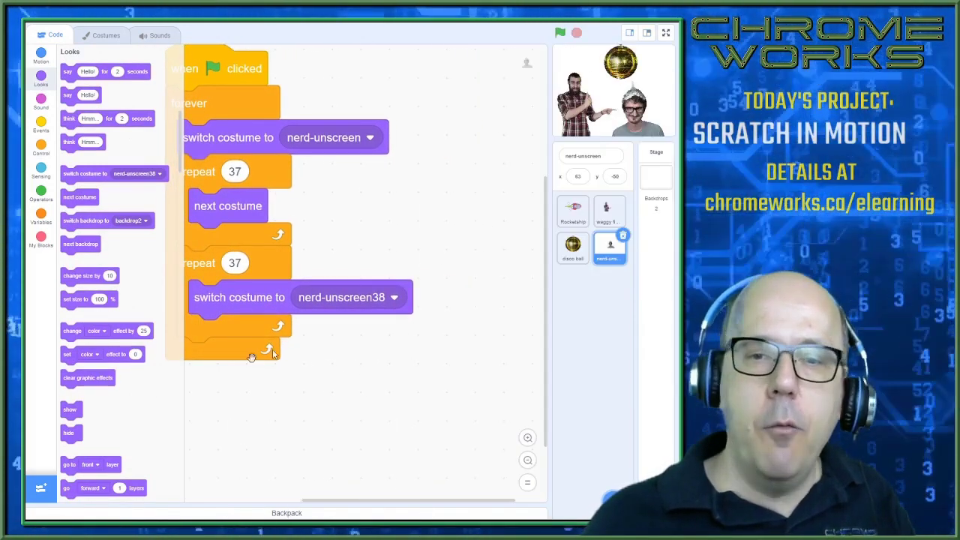
scroll(263, 382, left, 2)
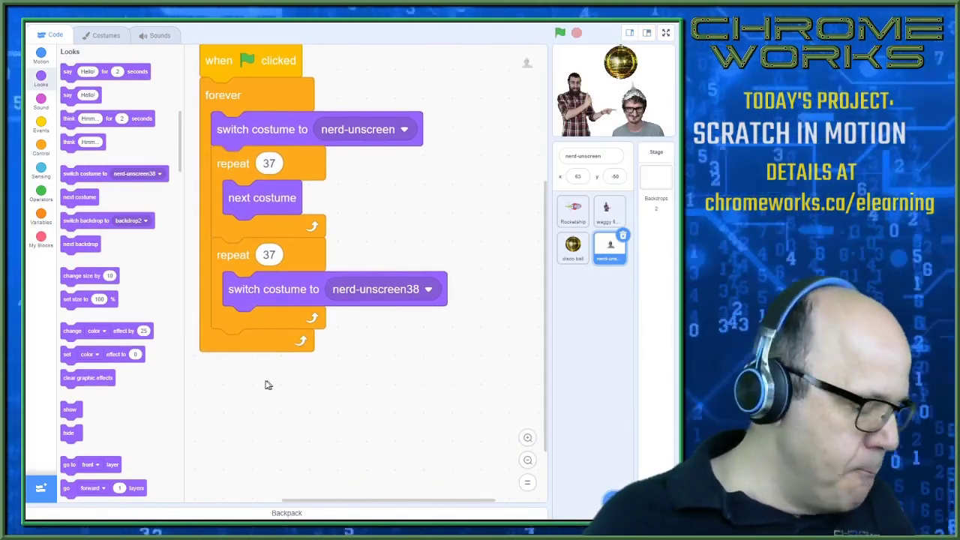
Step: Make the second loop's costume block switch to costume number minus 1, and view the stage in full screen
click(42, 192)
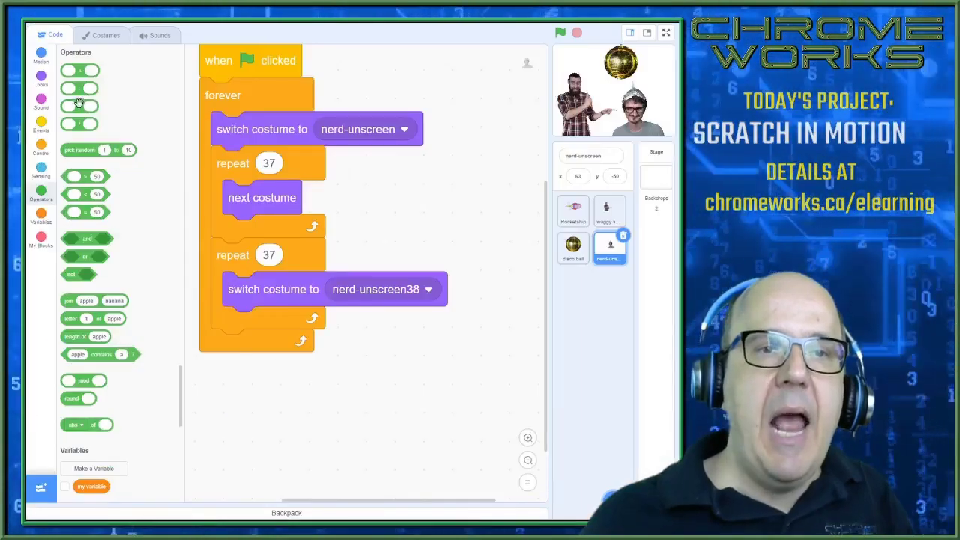
drag(78, 87, 350, 294)
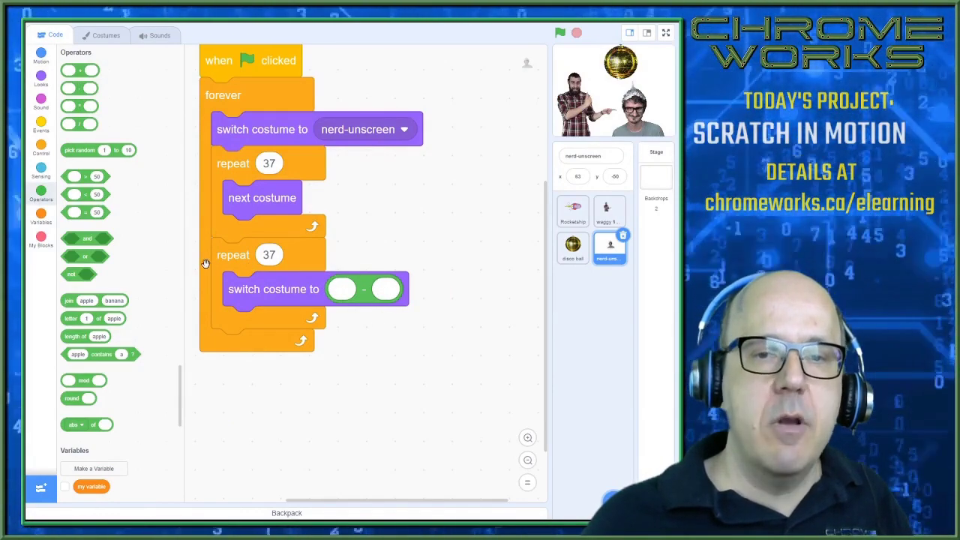
click(41, 76)
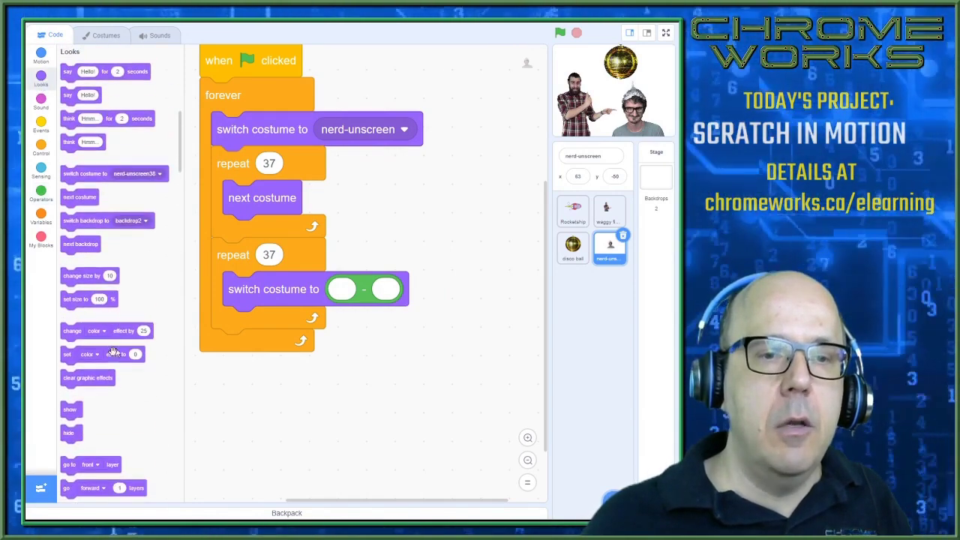
scroll(109, 382, down, 3)
scroll(108, 381, down, 3)
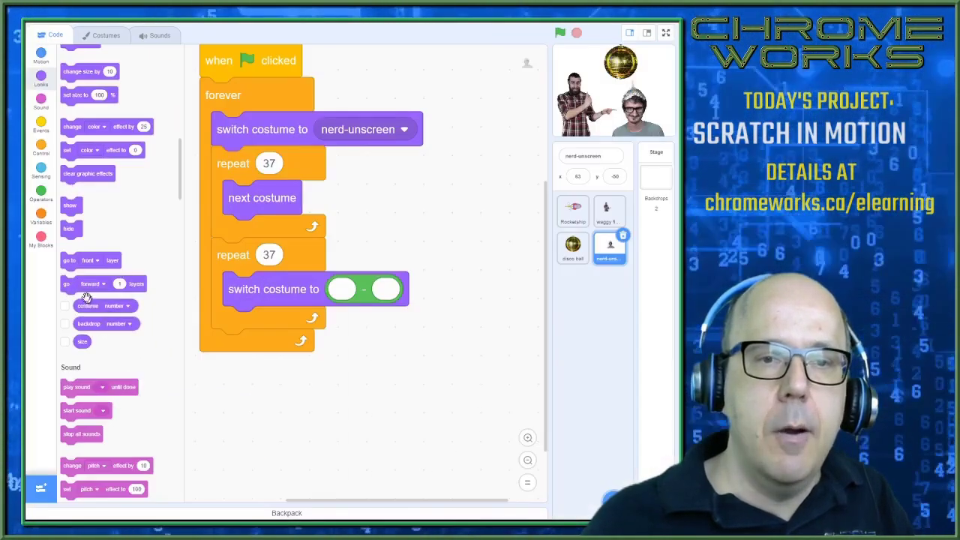
drag(87, 298, 350, 294)
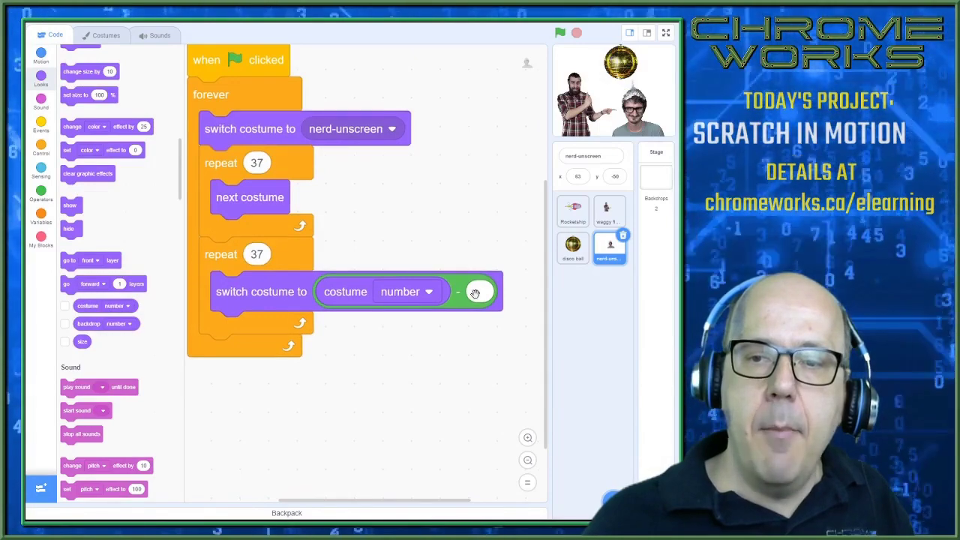
click(483, 295)
text(1)
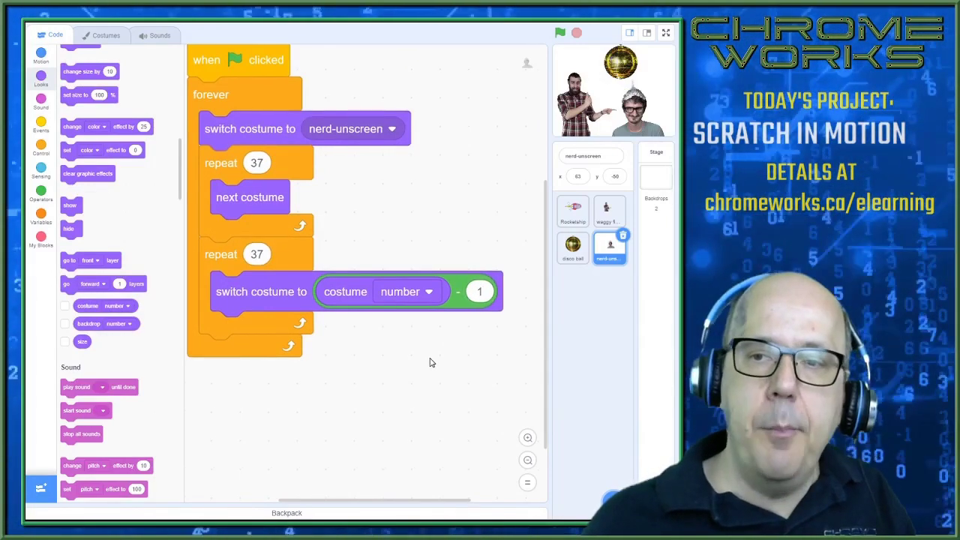
click(666, 32)
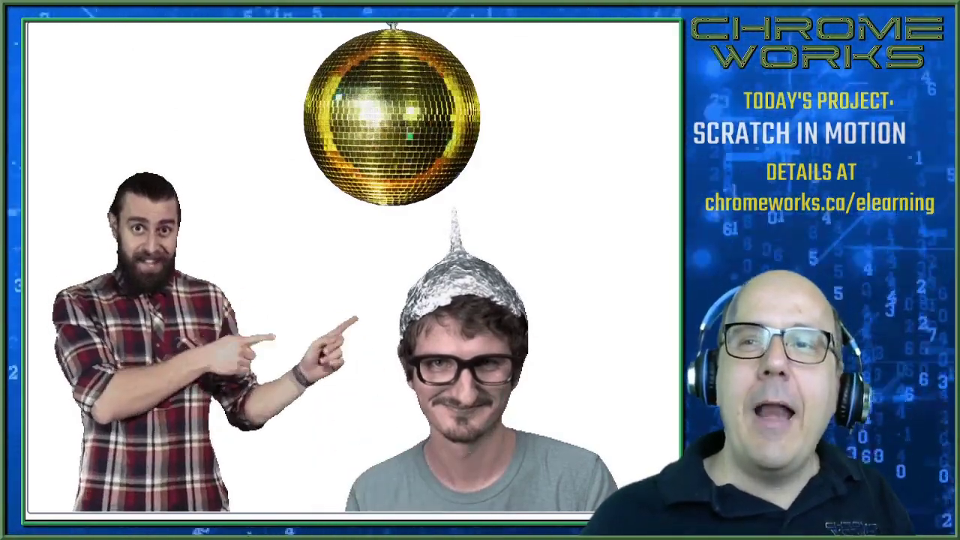
key(Escape)
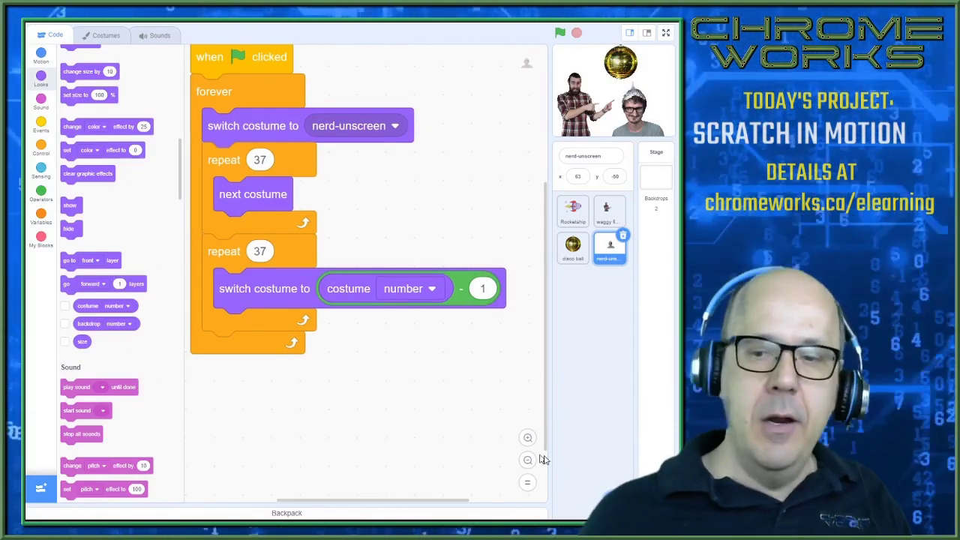
Step: Paint a new sprite with a green, outline-free rectangle covering the upper-left quarter of its costume canvas
mouse_move(614, 484)
click(615, 464)
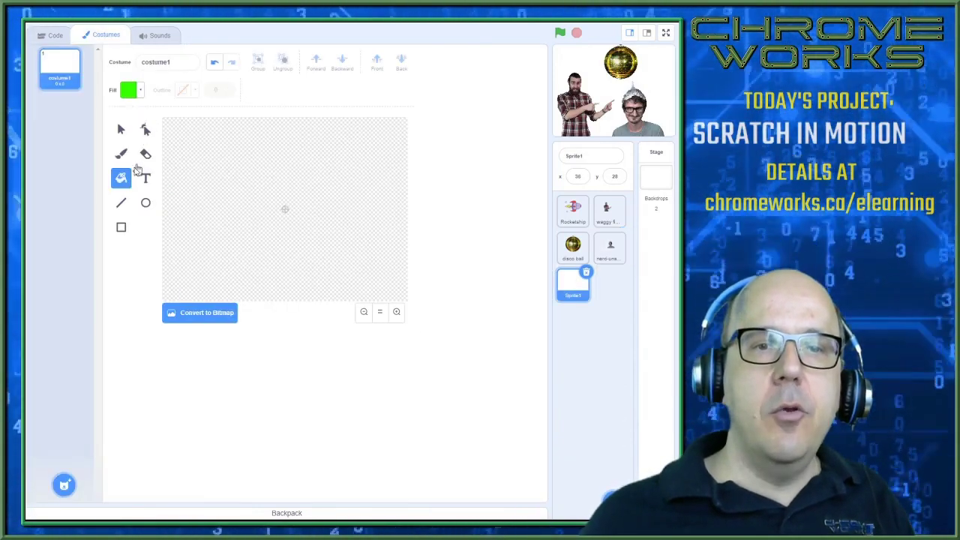
click(121, 227)
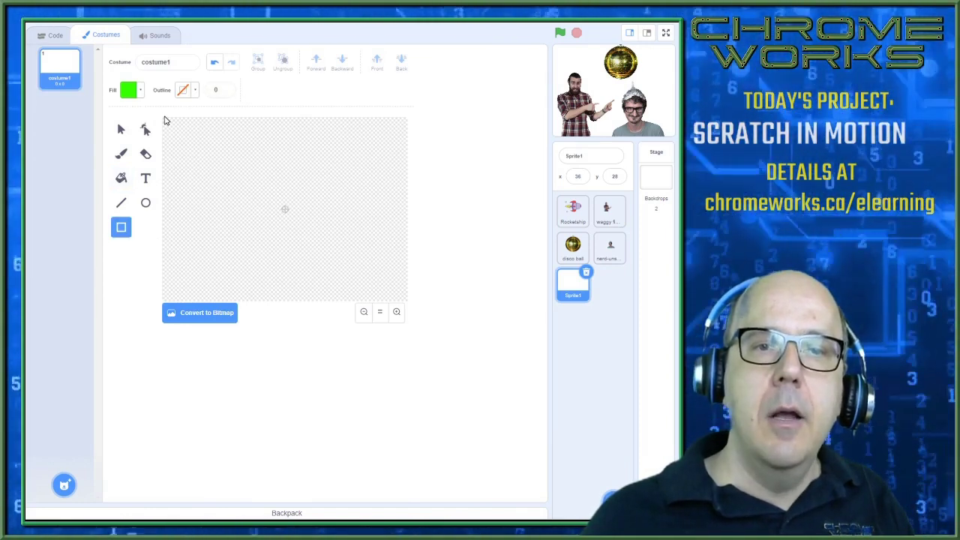
drag(285, 210, 159, 111)
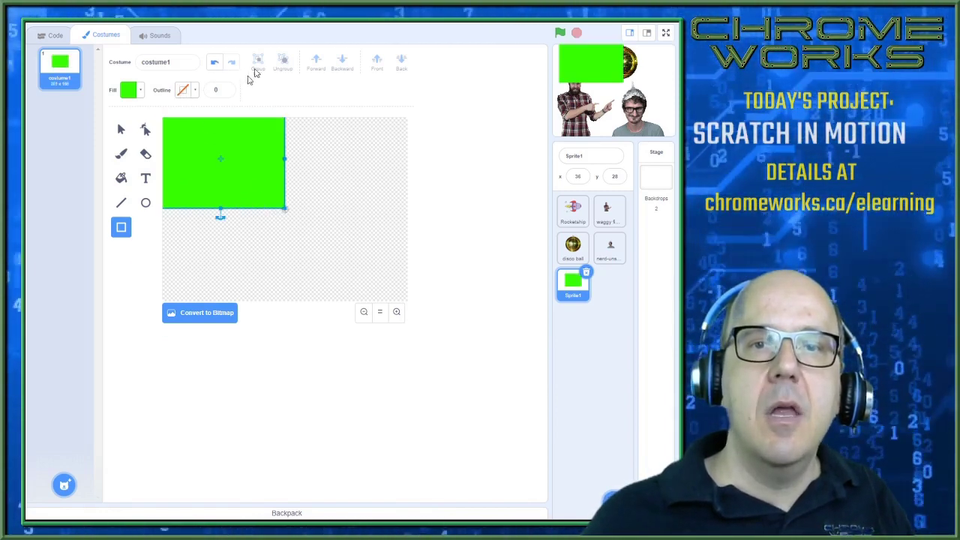
click(123, 128)
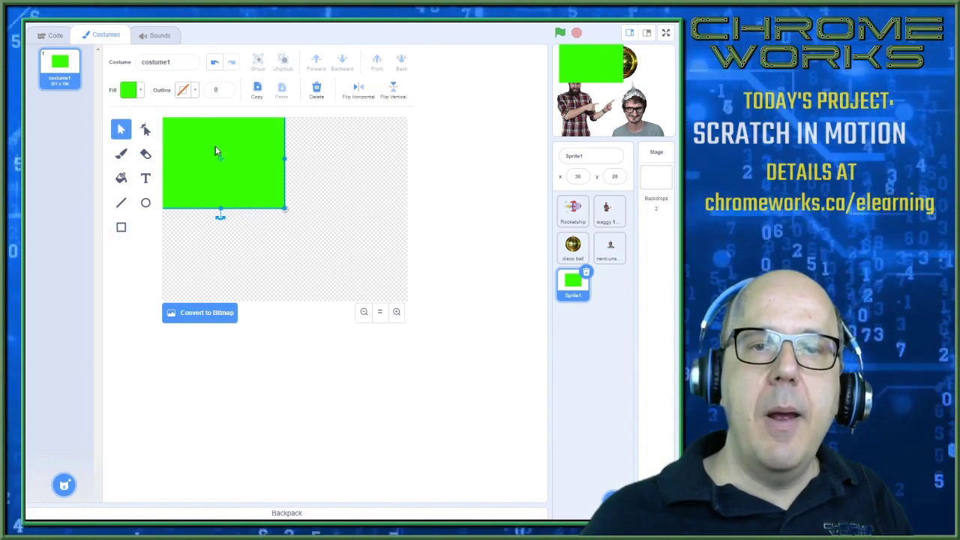
Step: Copy the green rectangle and paste three duplicates to cover the remaining three quarters of the costume canvas
click(258, 92)
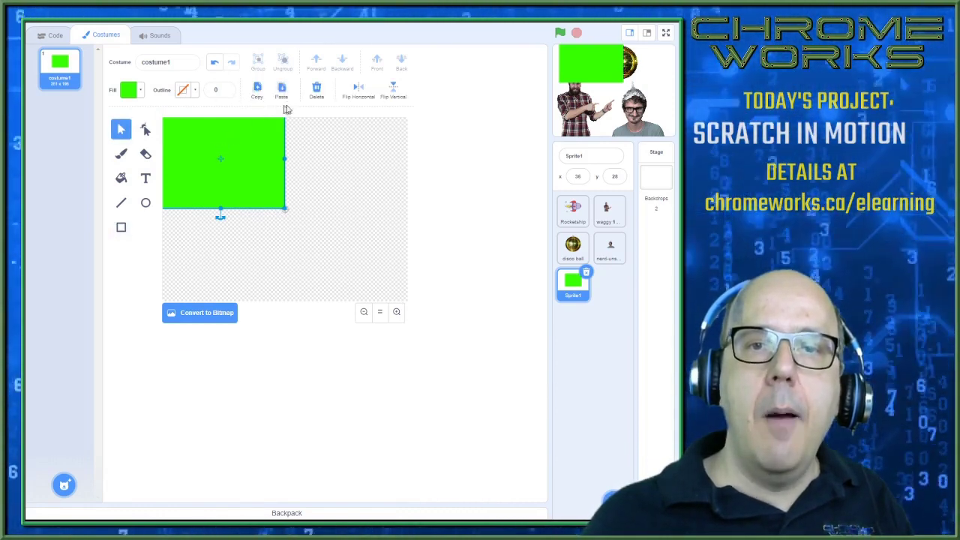
click(281, 92)
drag(248, 153, 371, 146)
click(282, 92)
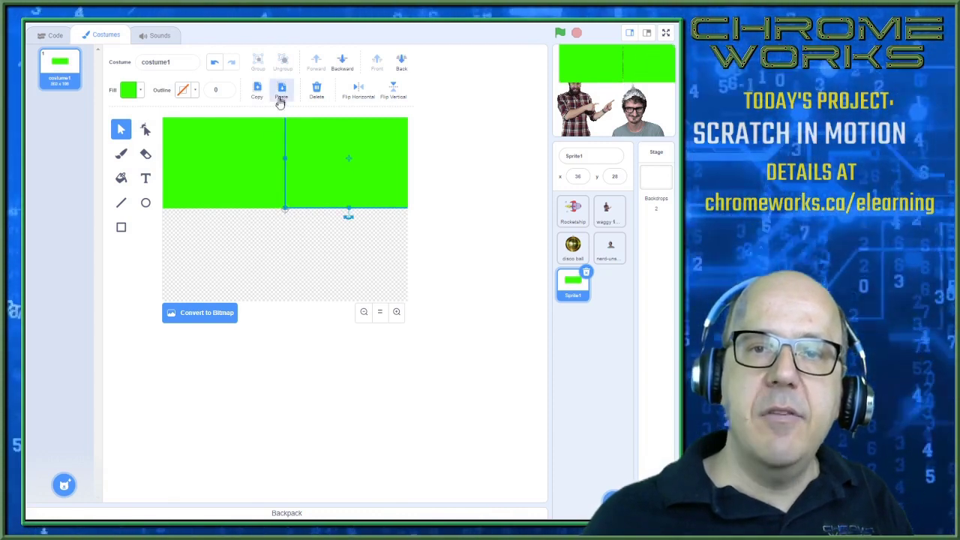
drag(256, 149, 254, 240)
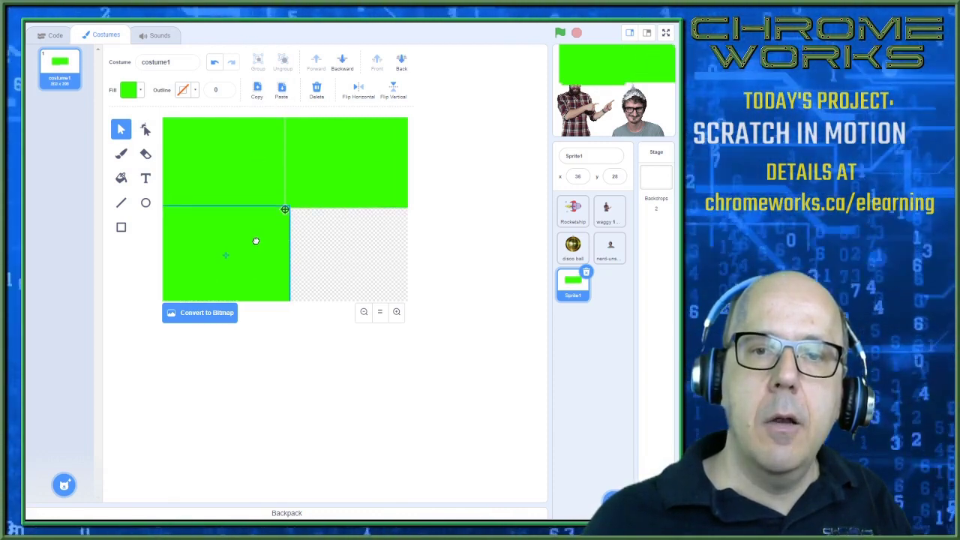
click(334, 198)
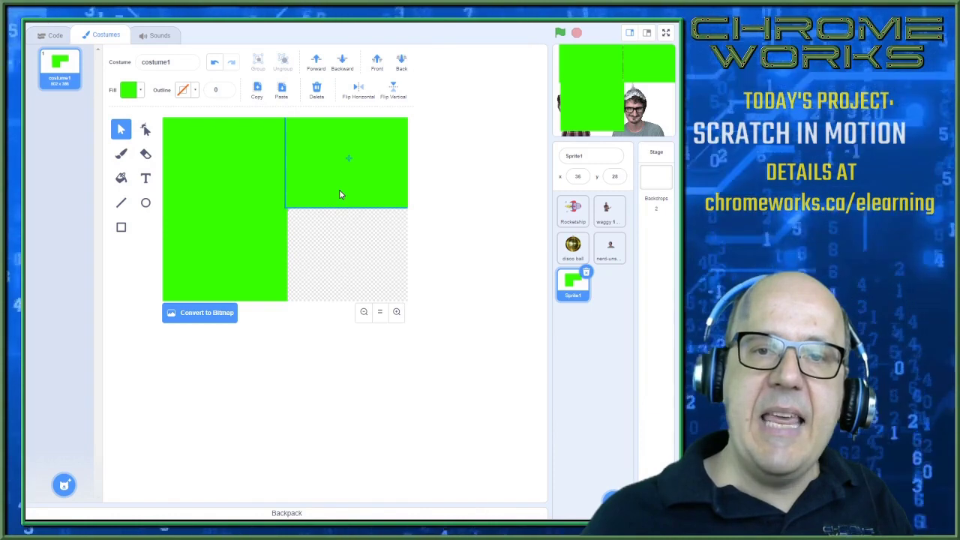
drag(340, 194, 336, 193)
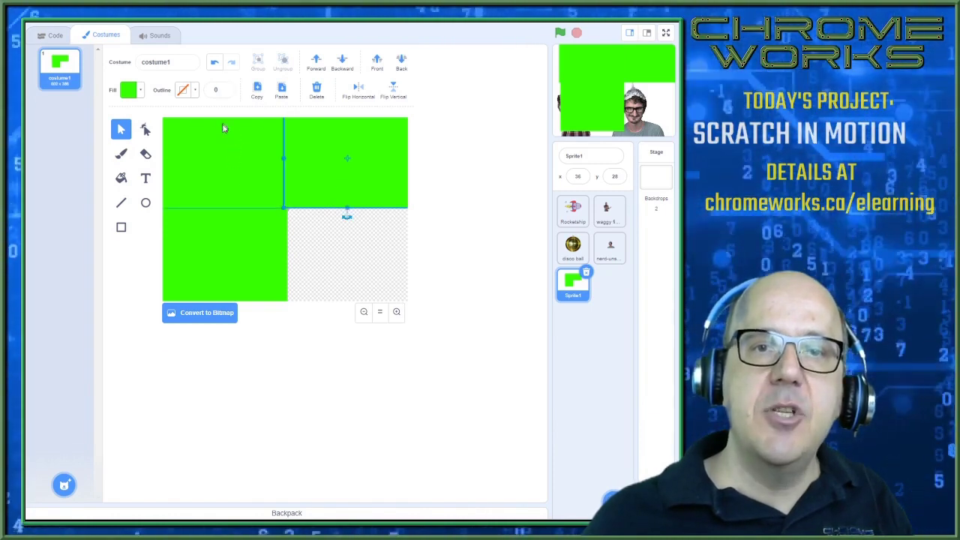
click(296, 131)
drag(242, 155, 350, 240)
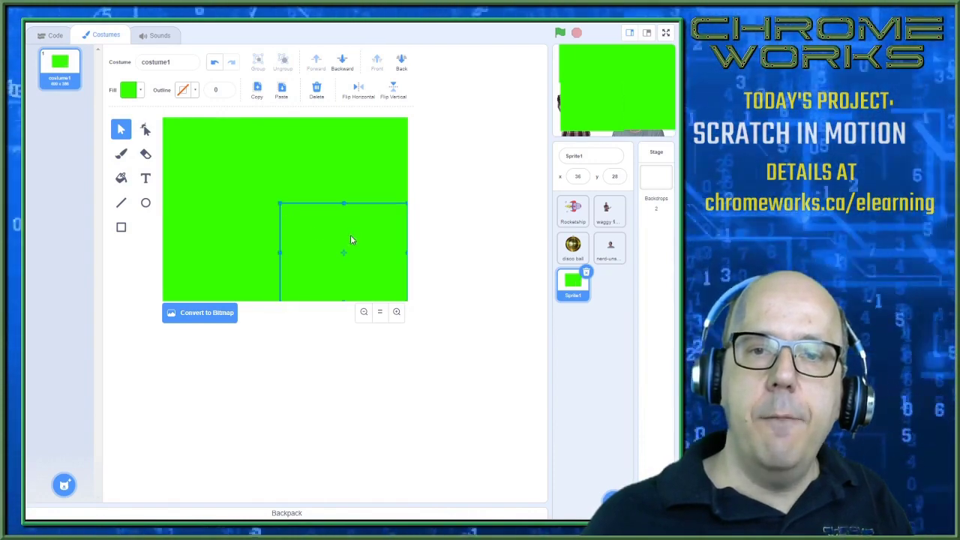
Step: Fill the upper-left rectangle of the costume with blue, colour value 62
click(123, 179)
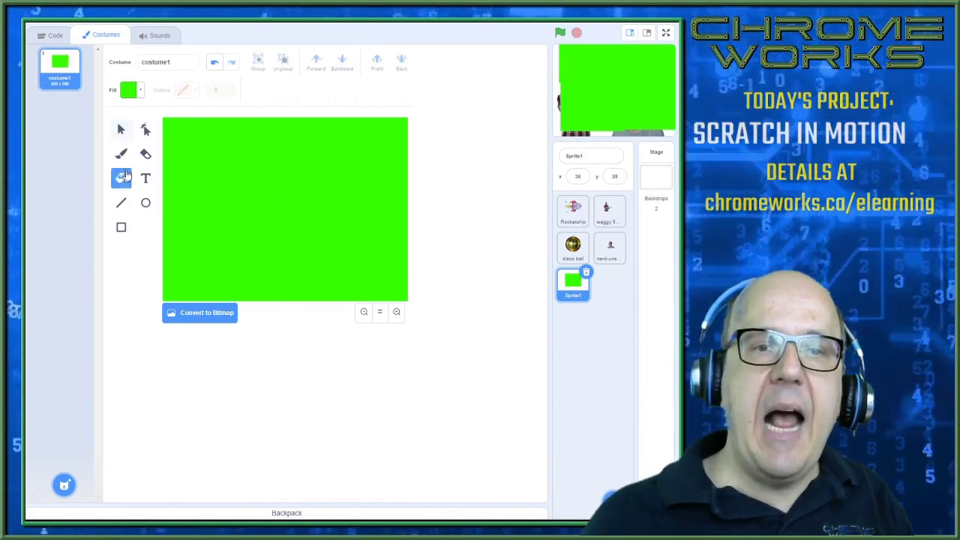
click(139, 90)
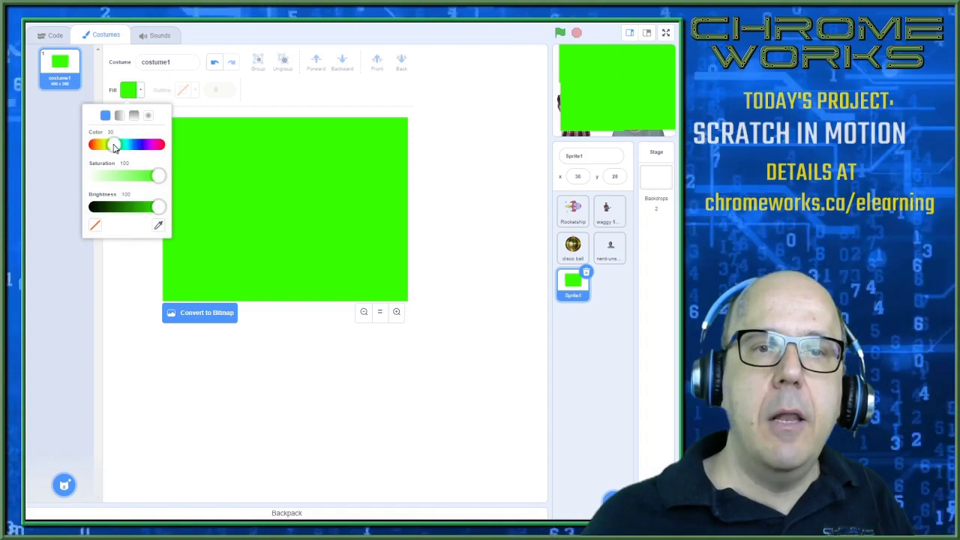
drag(113, 144, 138, 144)
click(224, 176)
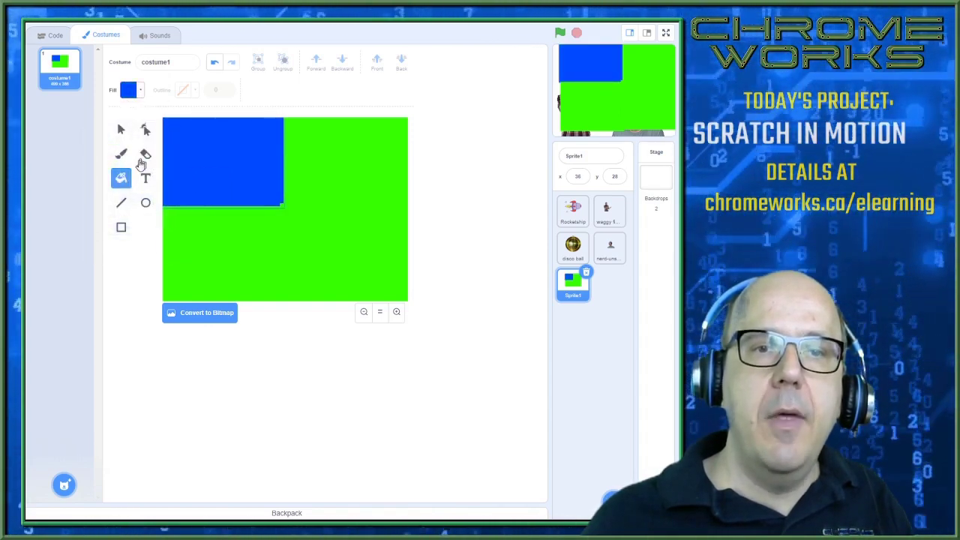
Step: Fill the lower-right rectangle of the costume with red, colour value 100
click(139, 91)
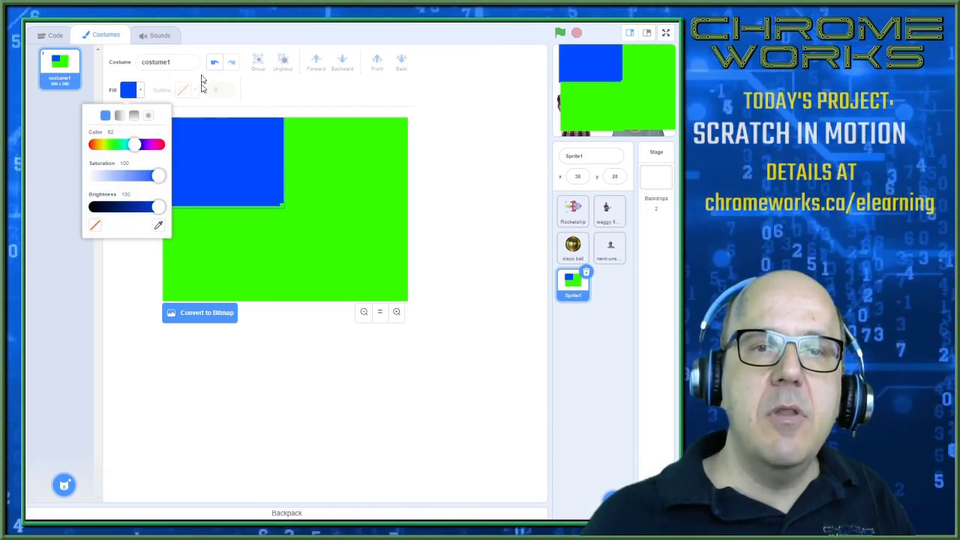
click(126, 286)
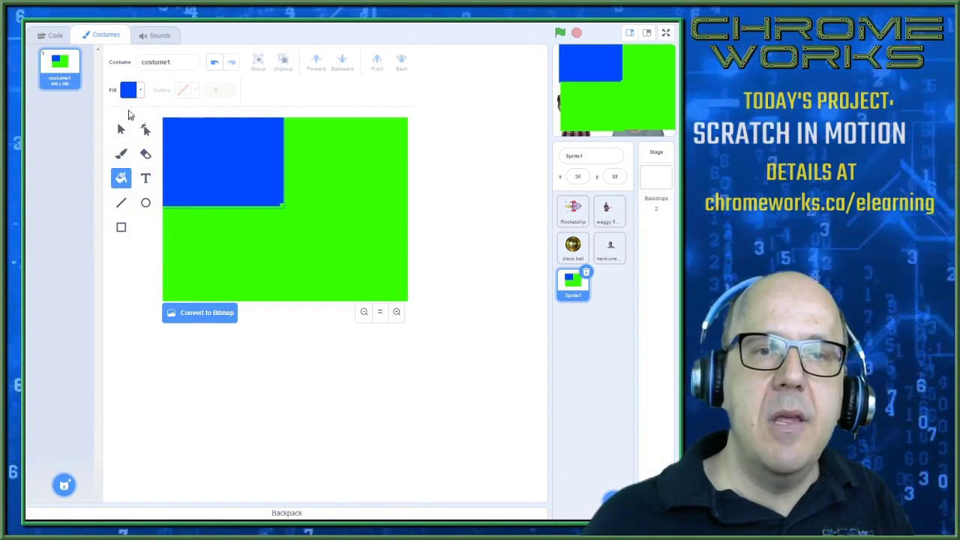
click(141, 92)
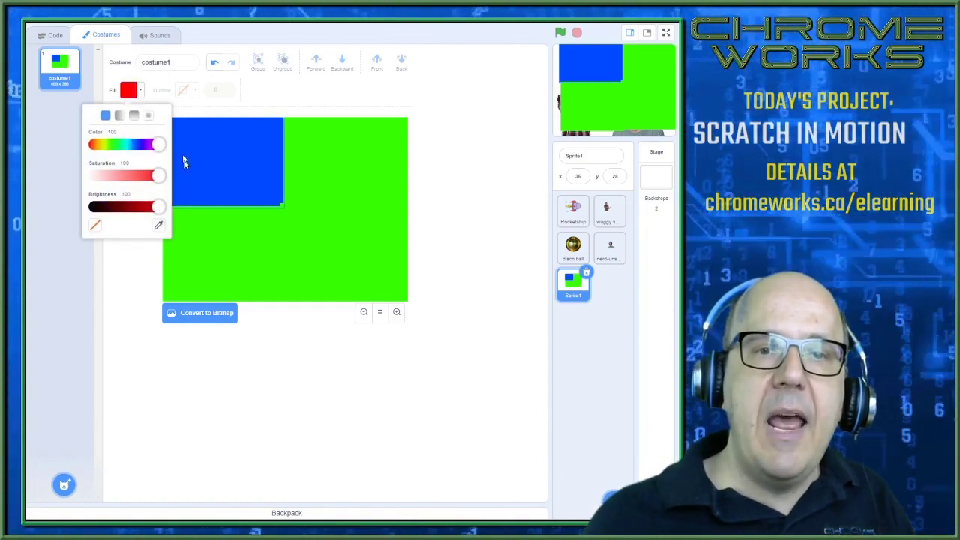
click(320, 247)
click(174, 128)
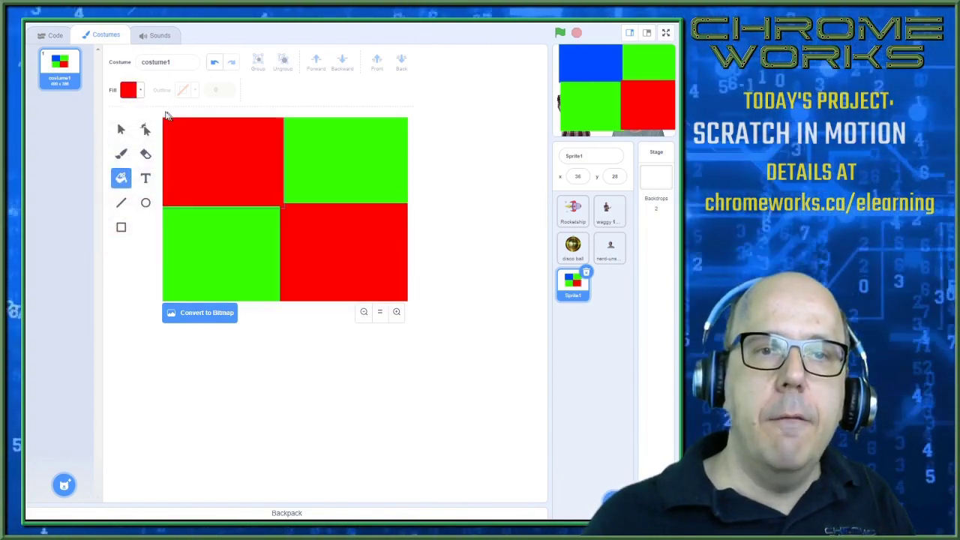
Step: Fill the lower-left rectangle with yellow, colour value 19, and nudge the red rectangle into line with its neighbours
click(140, 91)
drag(93, 145, 104, 147)
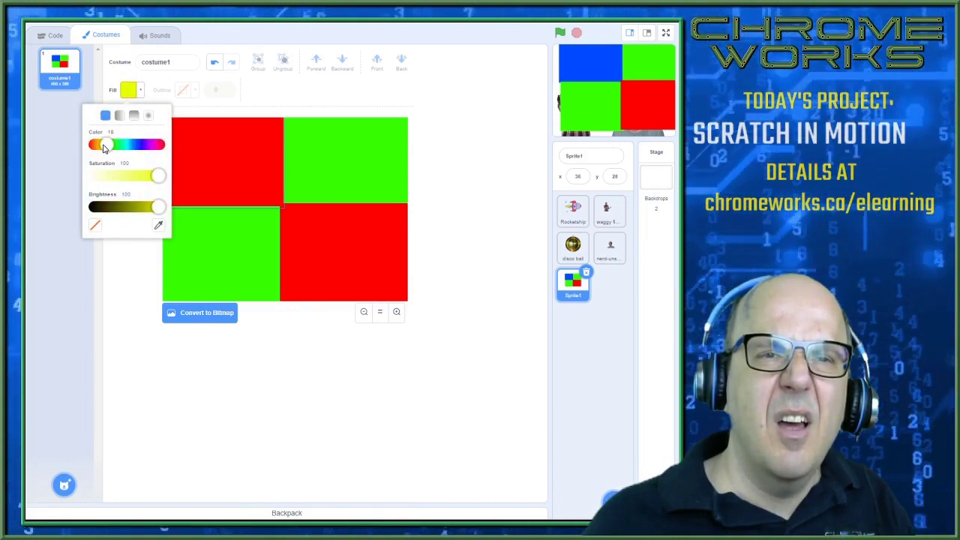
click(219, 255)
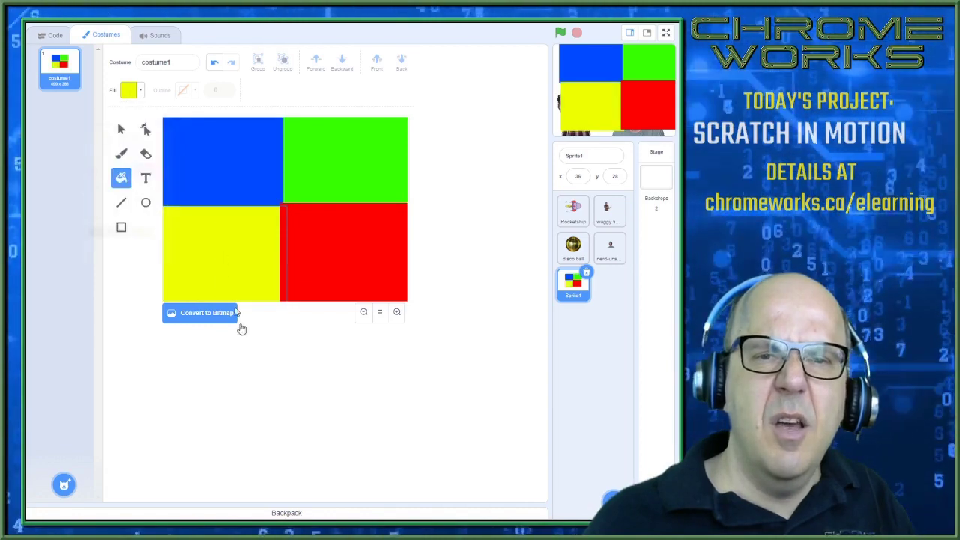
click(120, 129)
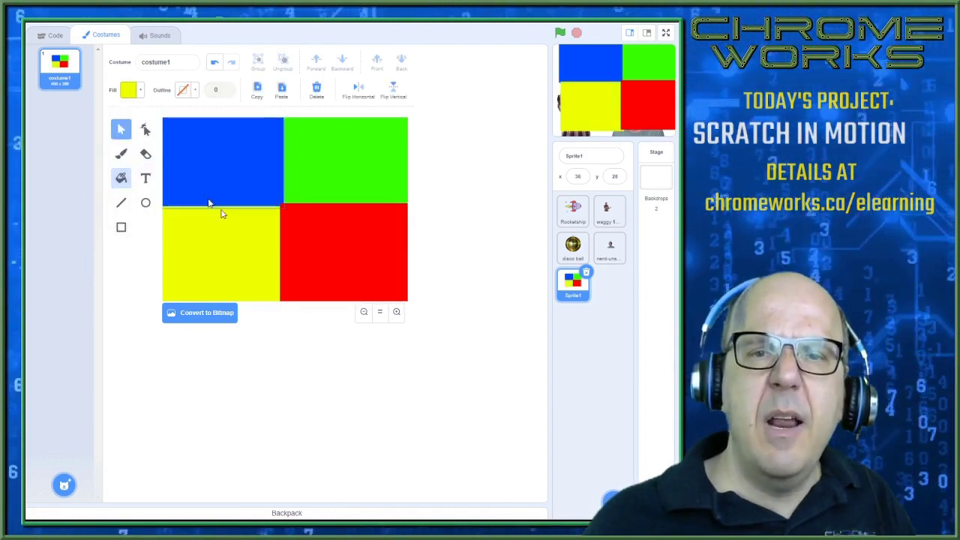
click(308, 225)
drag(309, 225, 313, 228)
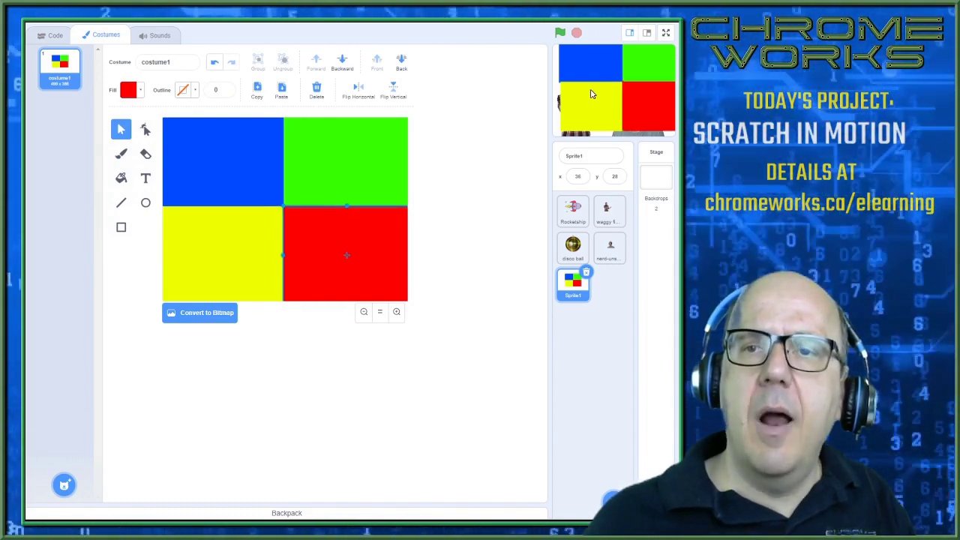
Step: Start a script for the painted sprite with a when green flag clicked block
click(54, 36)
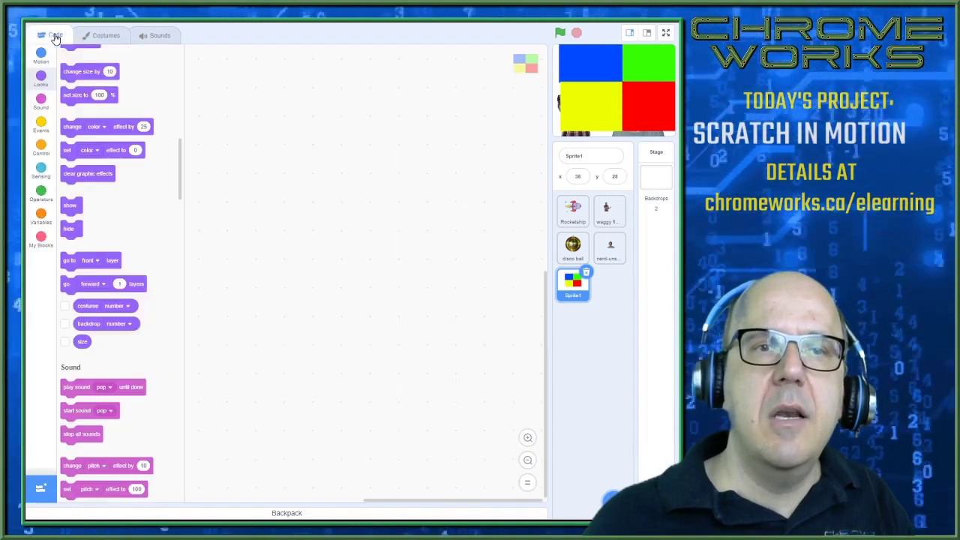
click(42, 124)
drag(73, 77, 300, 186)
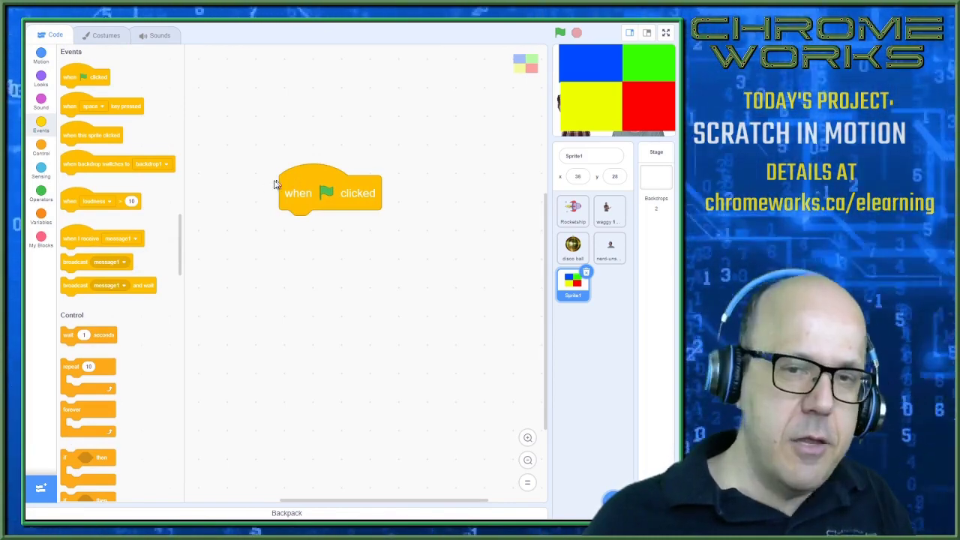
drag(321, 192, 288, 151)
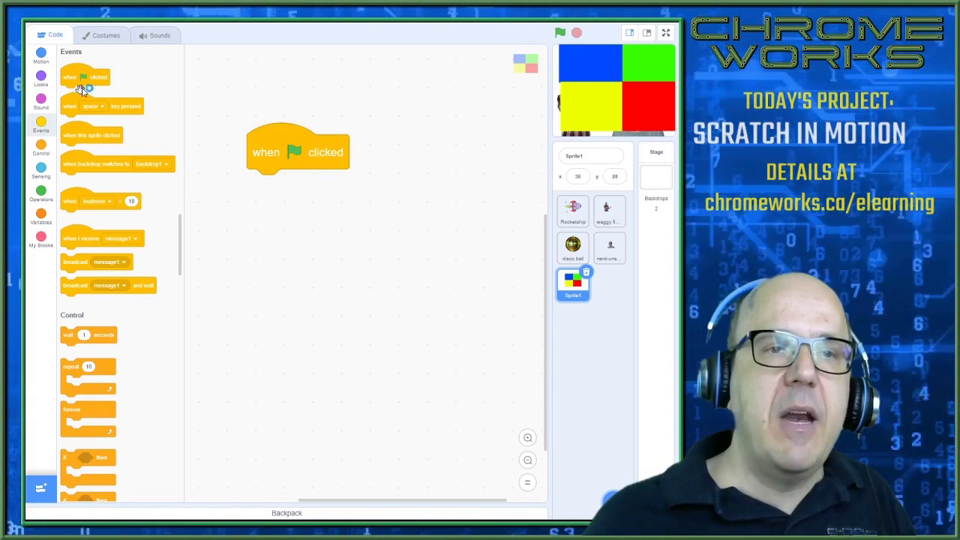
Step: Attach a go to layer block under the green flag block and set it to back
click(49, 80)
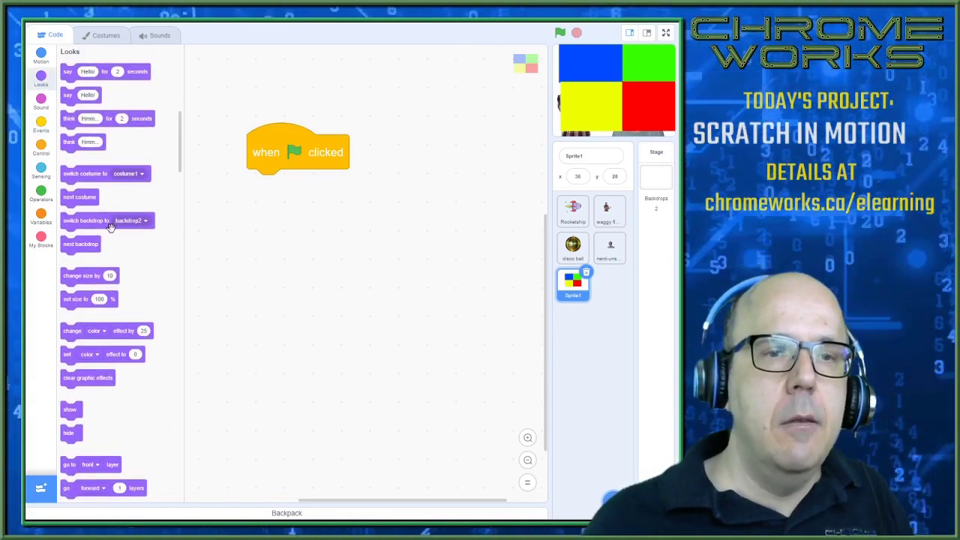
scroll(115, 240, down, 1)
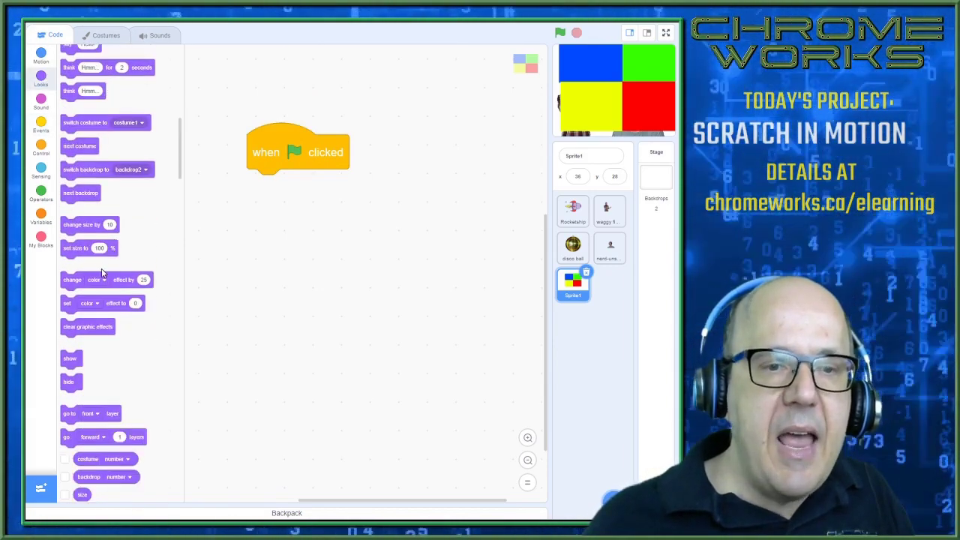
scroll(102, 274, down, 1)
drag(71, 360, 243, 203)
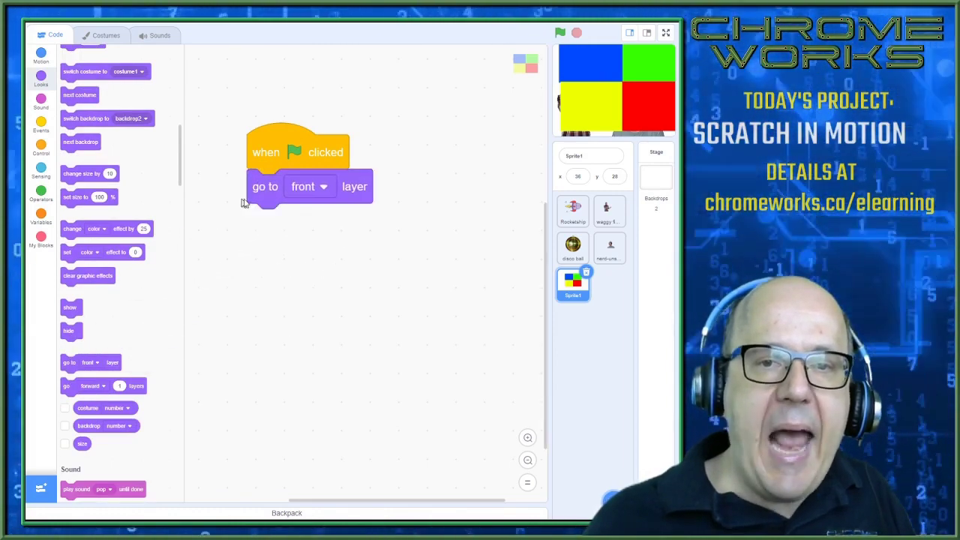
click(324, 187)
click(317, 233)
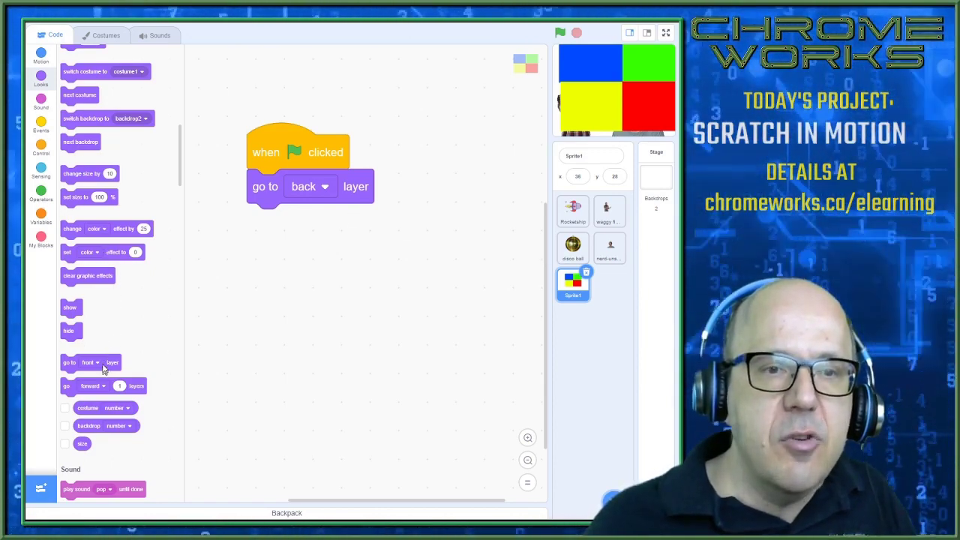
Step: Add a set size block at 150 % below the layer block and run the script
drag(72, 196, 263, 225)
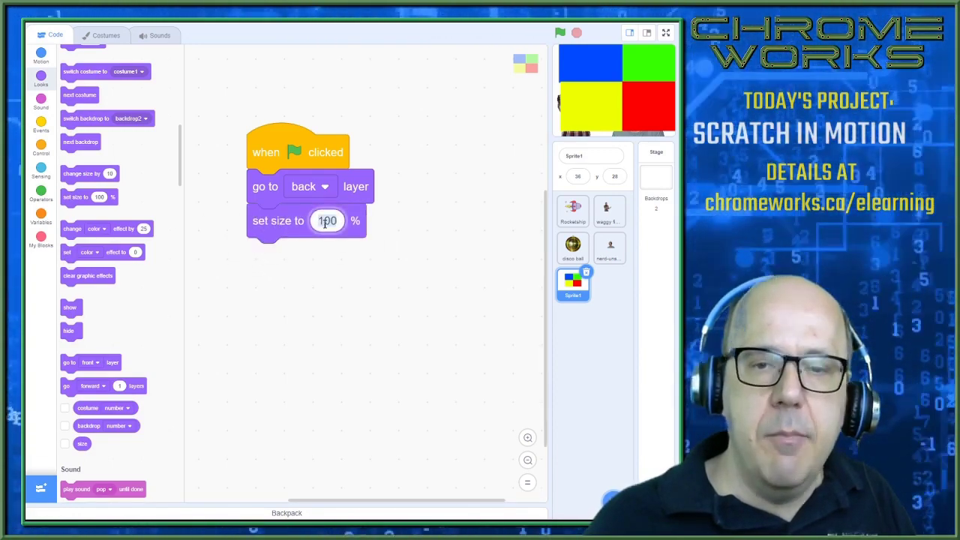
click(325, 222)
text(150)
key(Return)
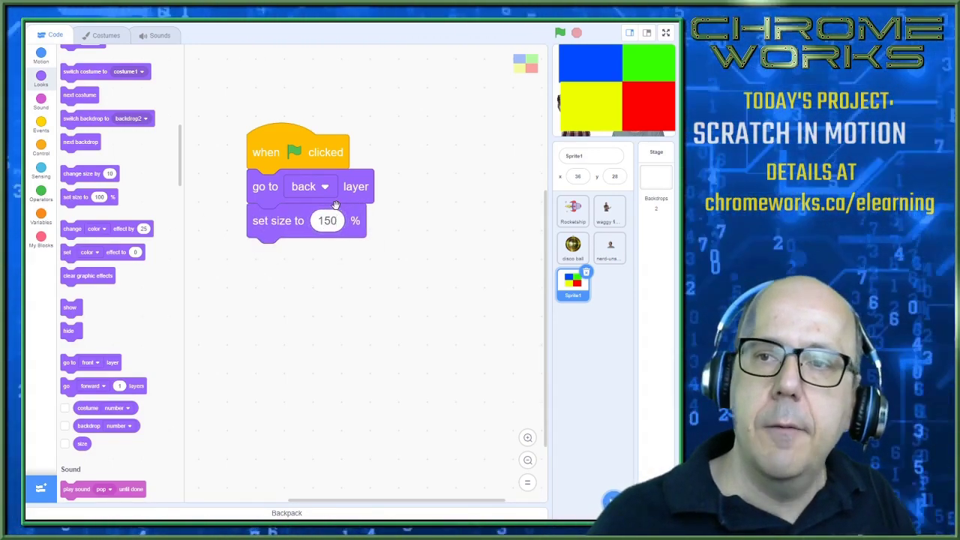
click(298, 152)
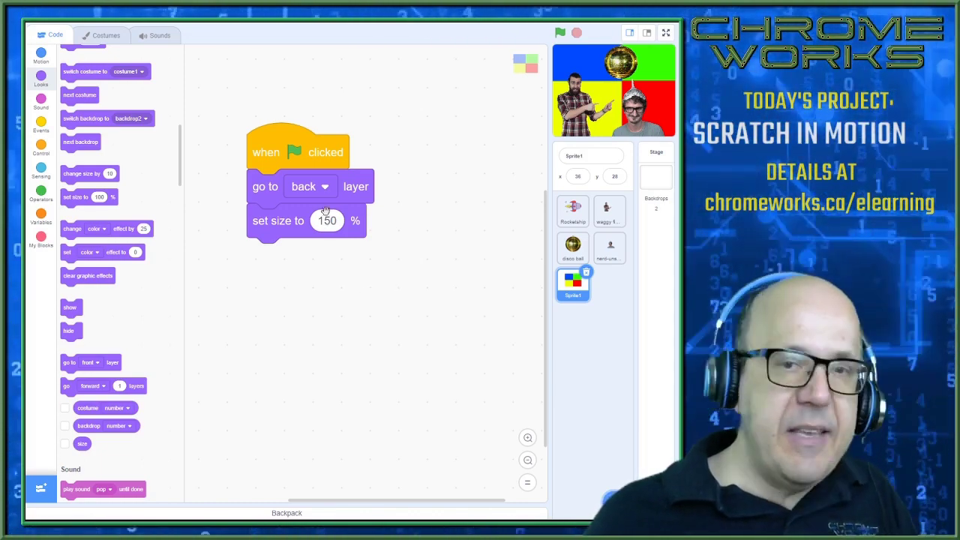
Step: Add a go to x y block below the size block, test it at x 0, y 100, and change x to 20
scroll(63, 68, up, 10)
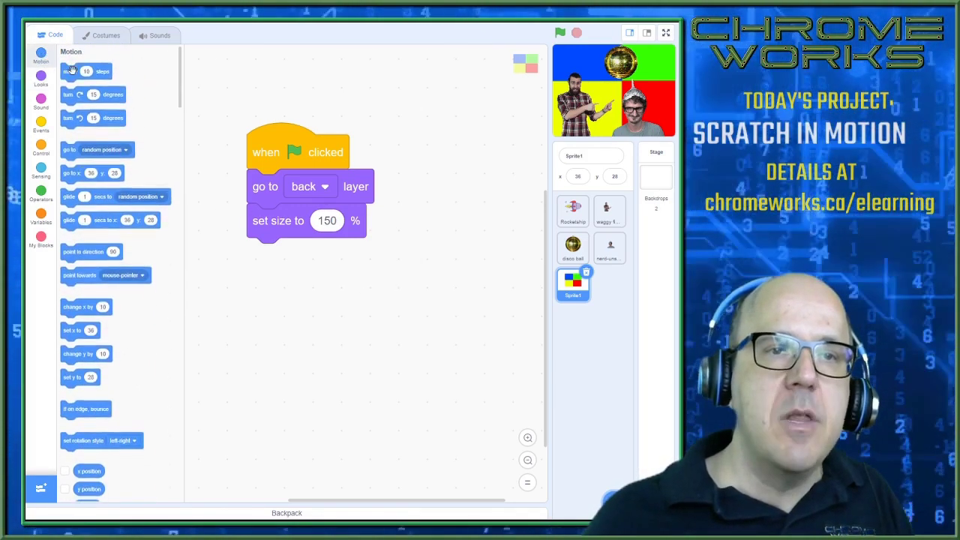
drag(68, 172, 252, 256)
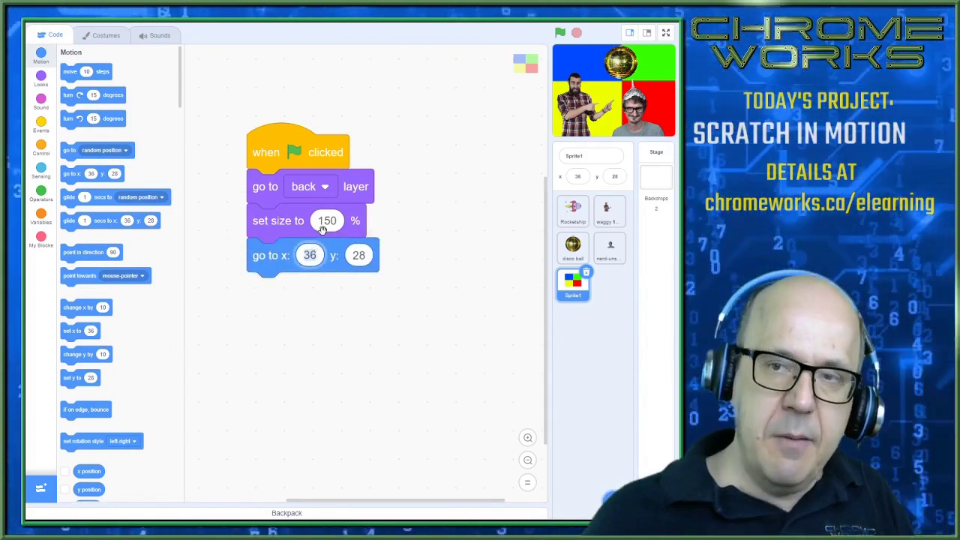
click(405, 234)
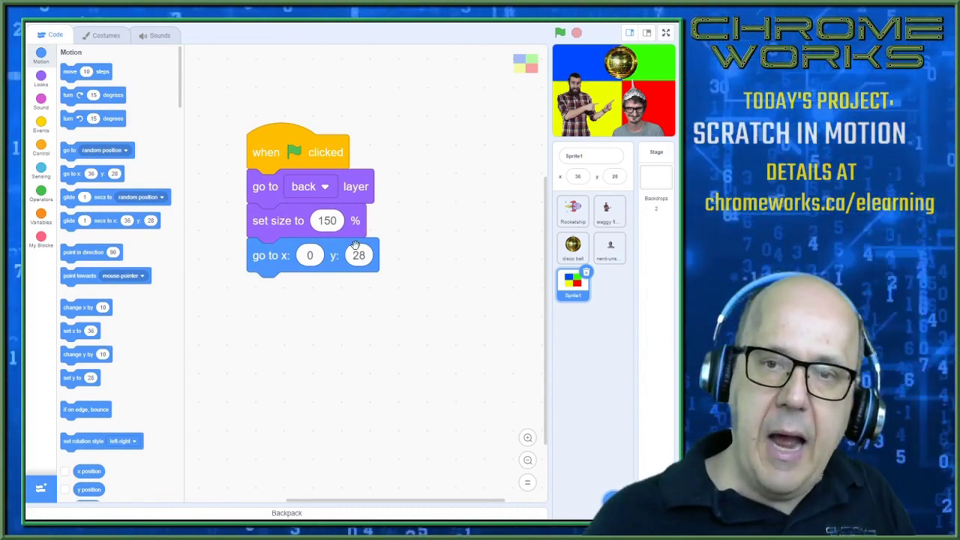
click(354, 248)
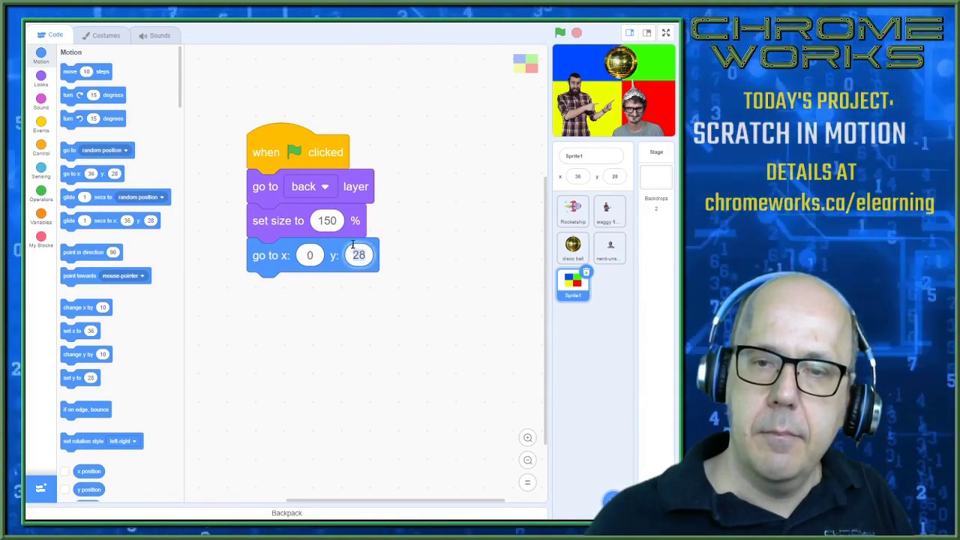
text(100)
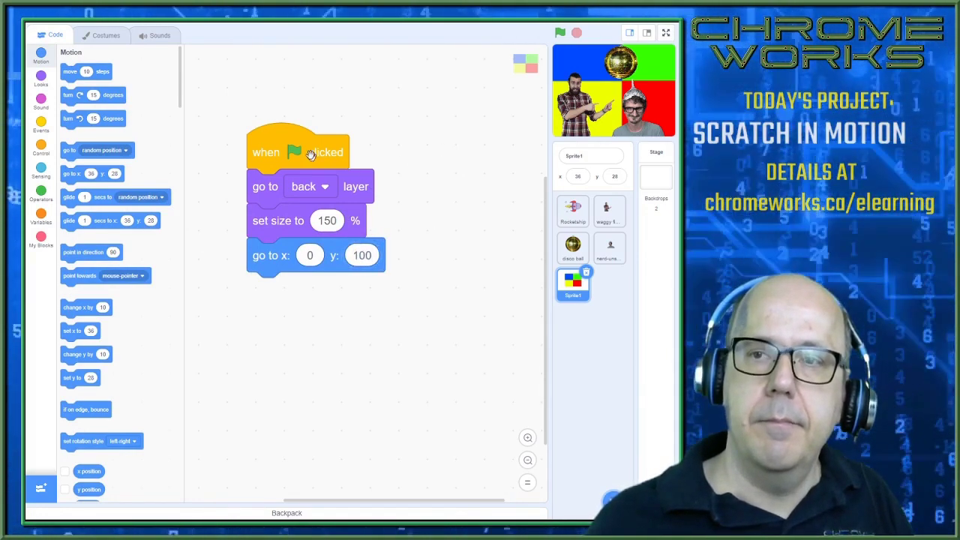
click(308, 152)
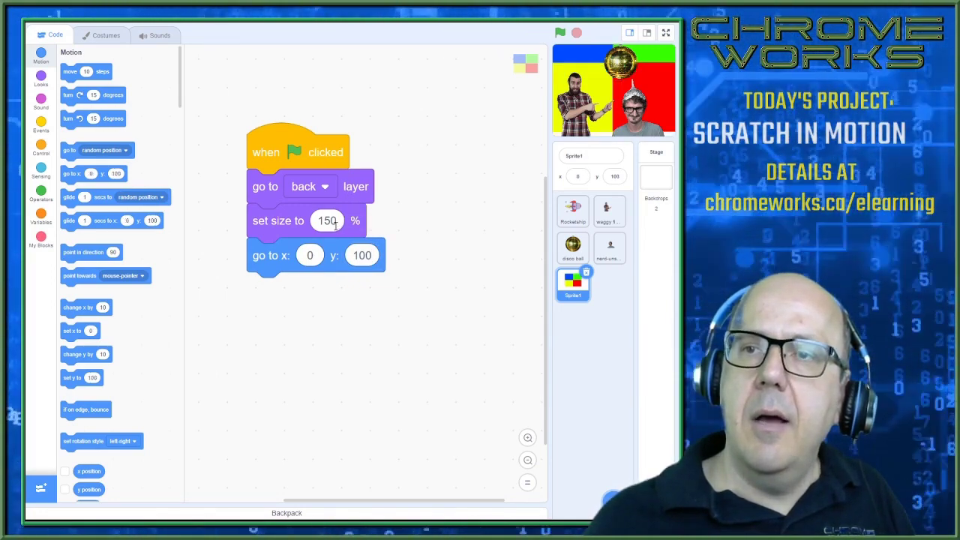
click(308, 255)
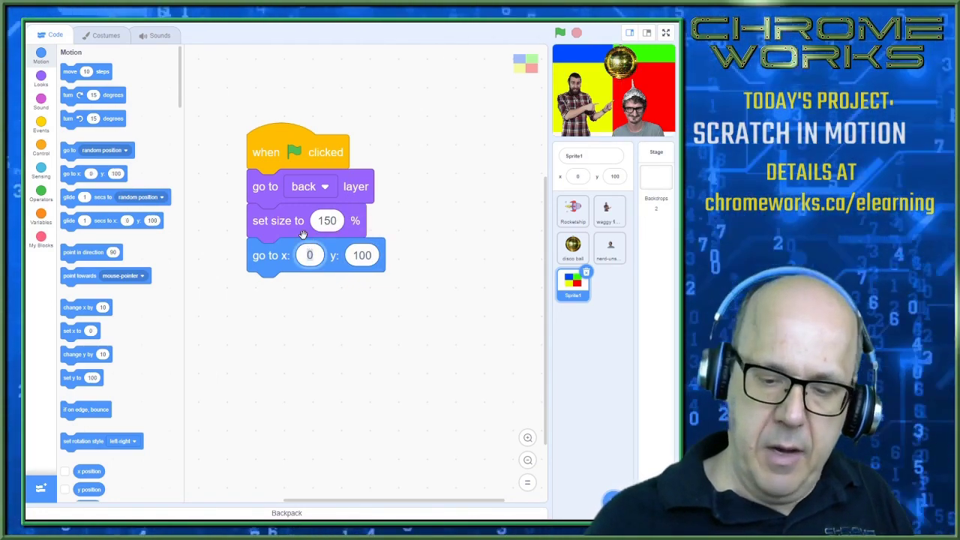
click(272, 148)
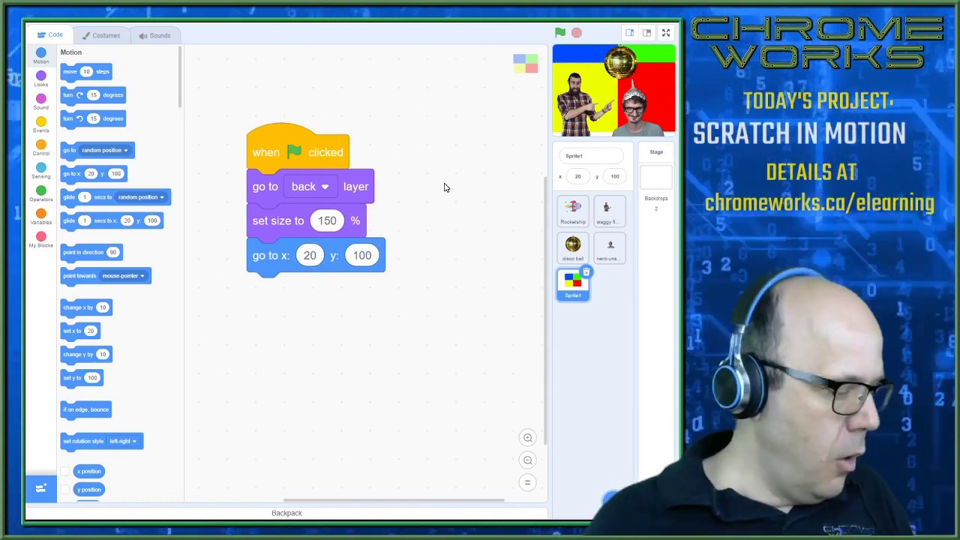
Step: Attach a forever loop below the go to block containing a clockwise turn of 5 degrees and a change color effect by 25 block
click(42, 148)
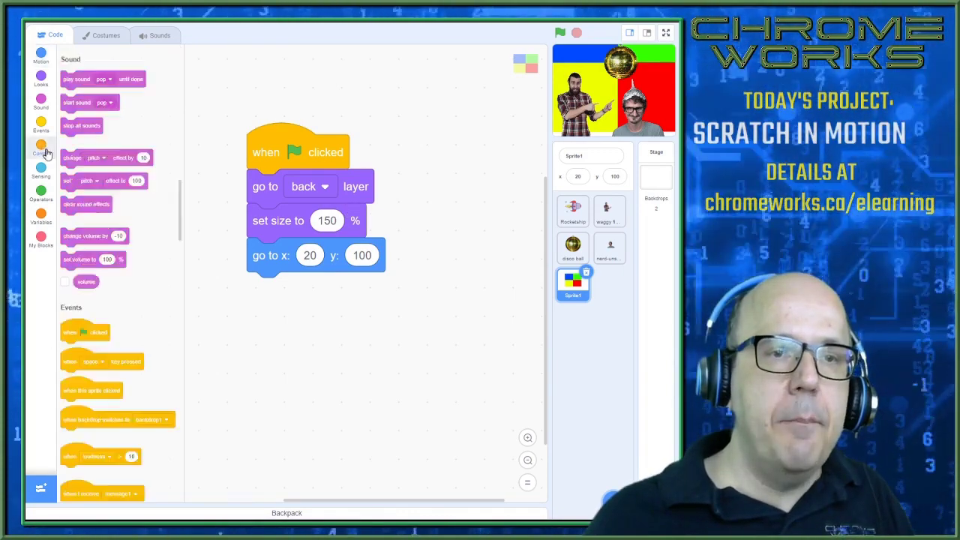
drag(84, 164, 269, 300)
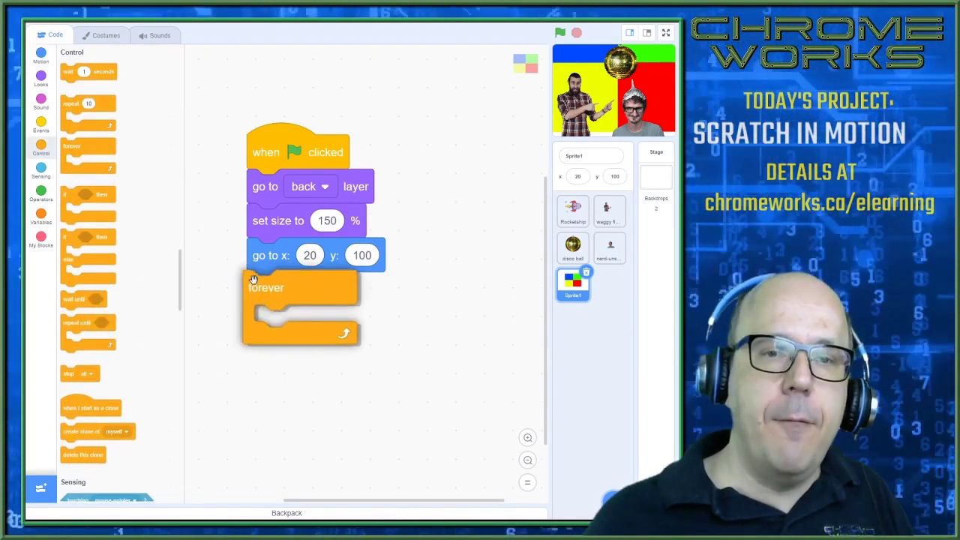
click(41, 59)
drag(69, 96, 263, 321)
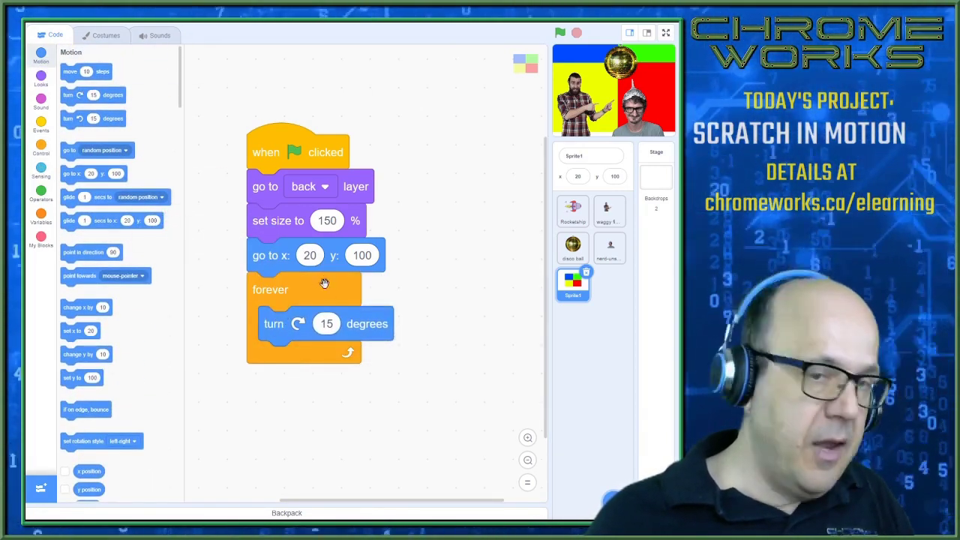
click(331, 323)
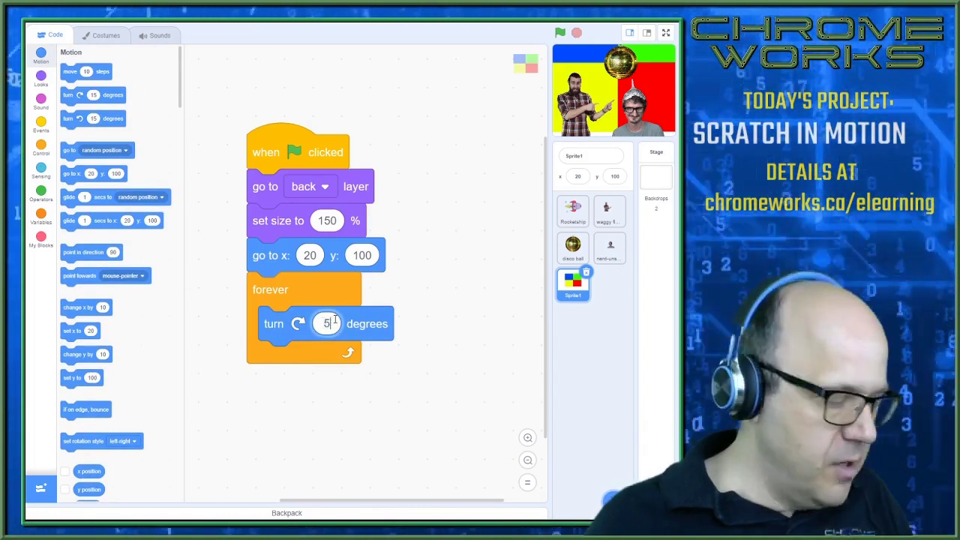
click(430, 197)
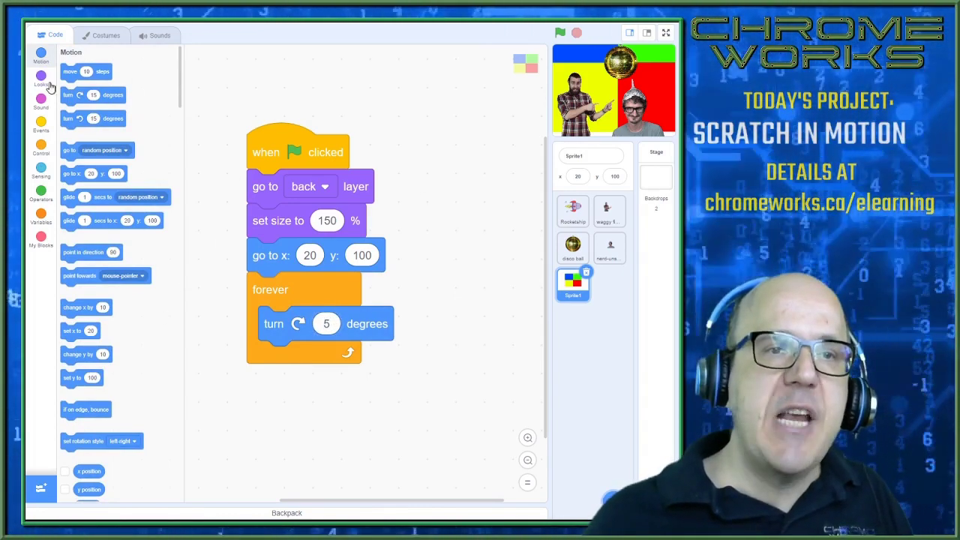
click(47, 84)
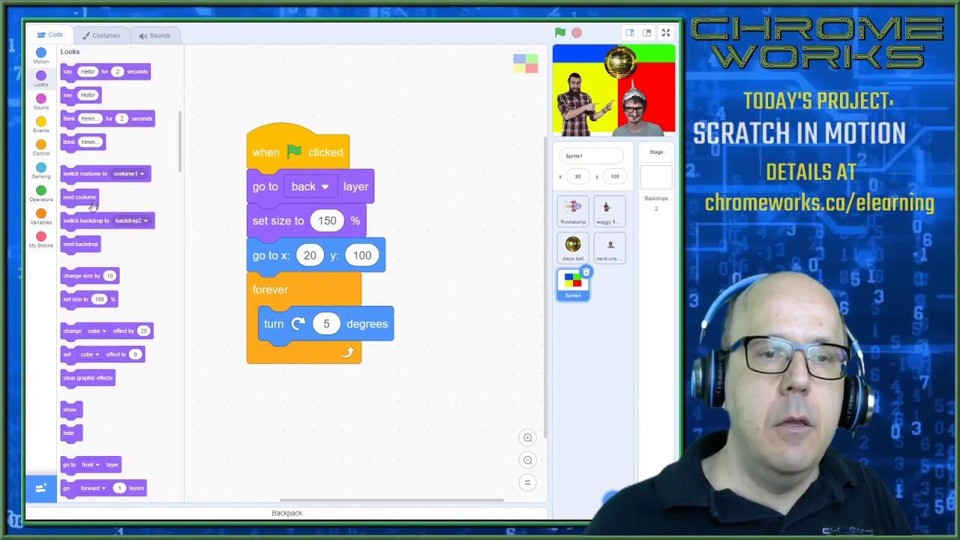
drag(73, 331, 264, 360)
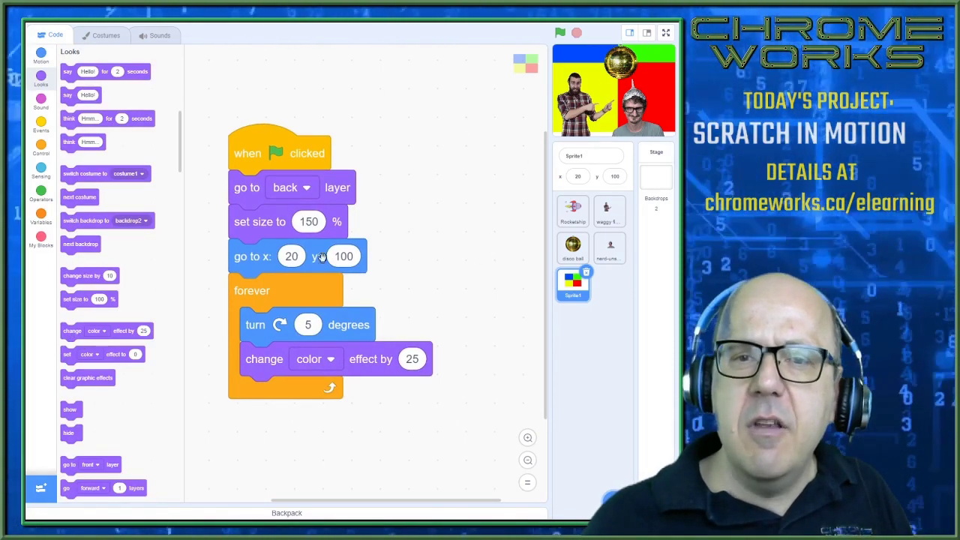
Step: Change the set size block to 170 % and show the stage in full screen
click(305, 225)
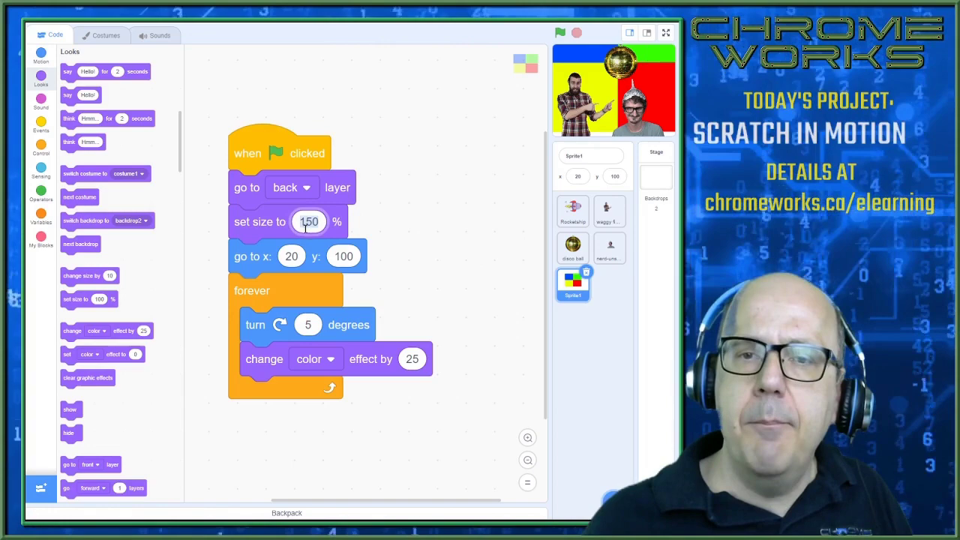
text(170)
click(425, 178)
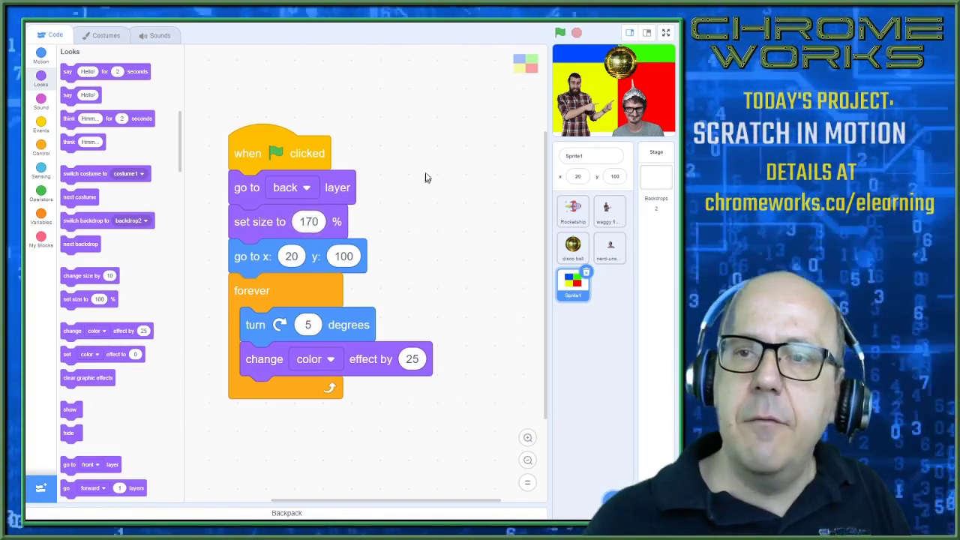
click(666, 33)
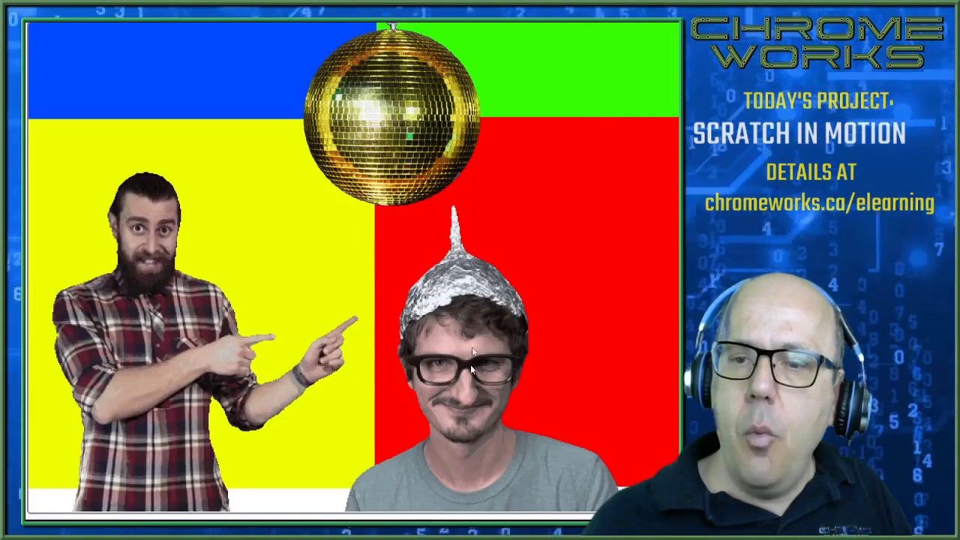